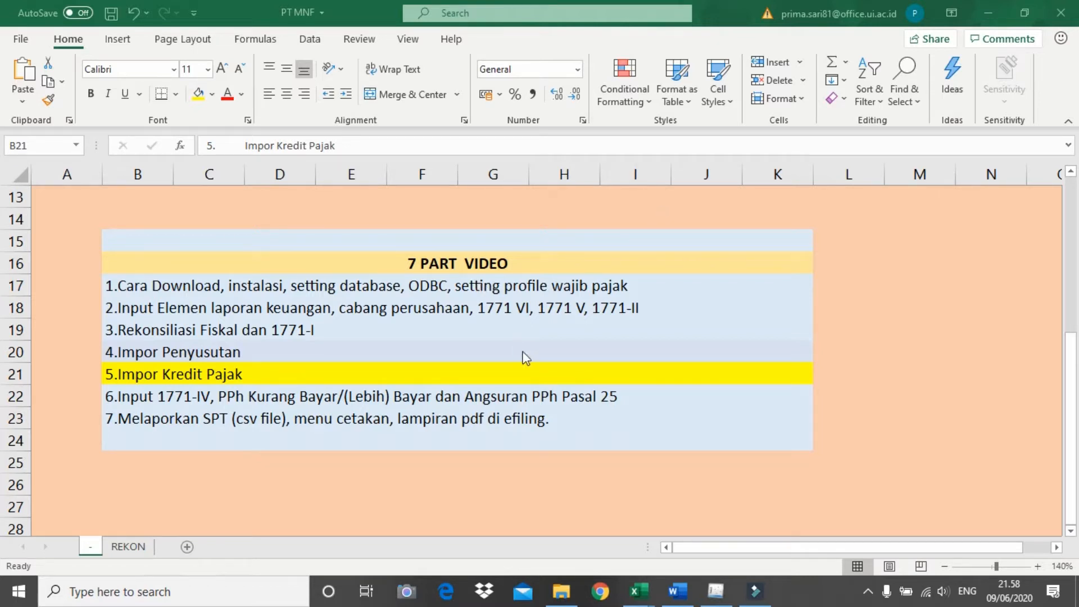
Switch to the eSPT program and start a new entry in the Kredit Pajak Luar Negeri special attachment.
{"action": "left_click", "coordinate": [716, 590]}
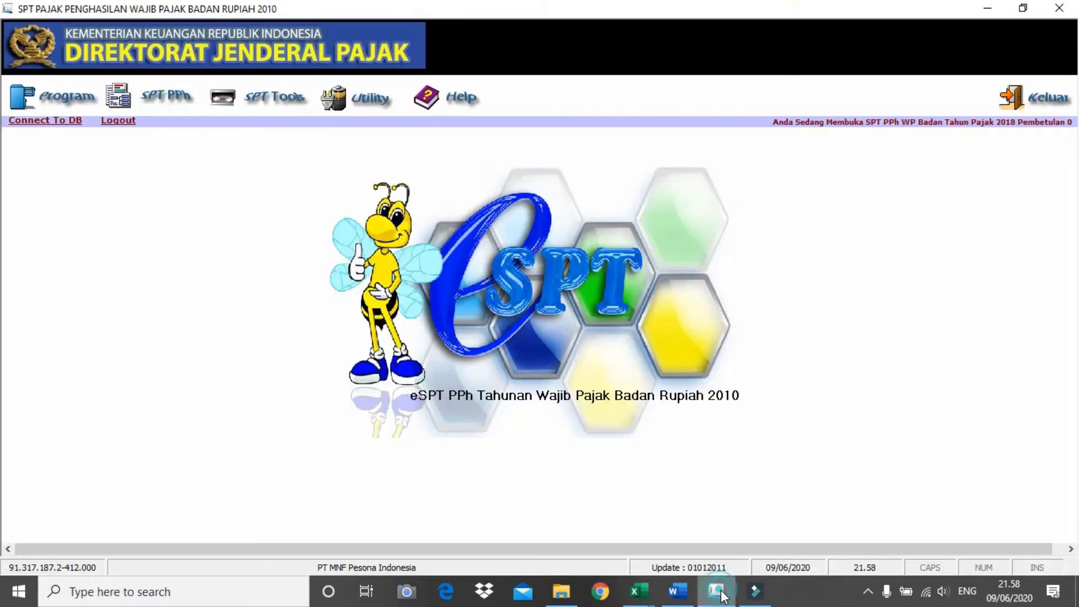
{"action": "left_click", "coordinate": [181, 100]}
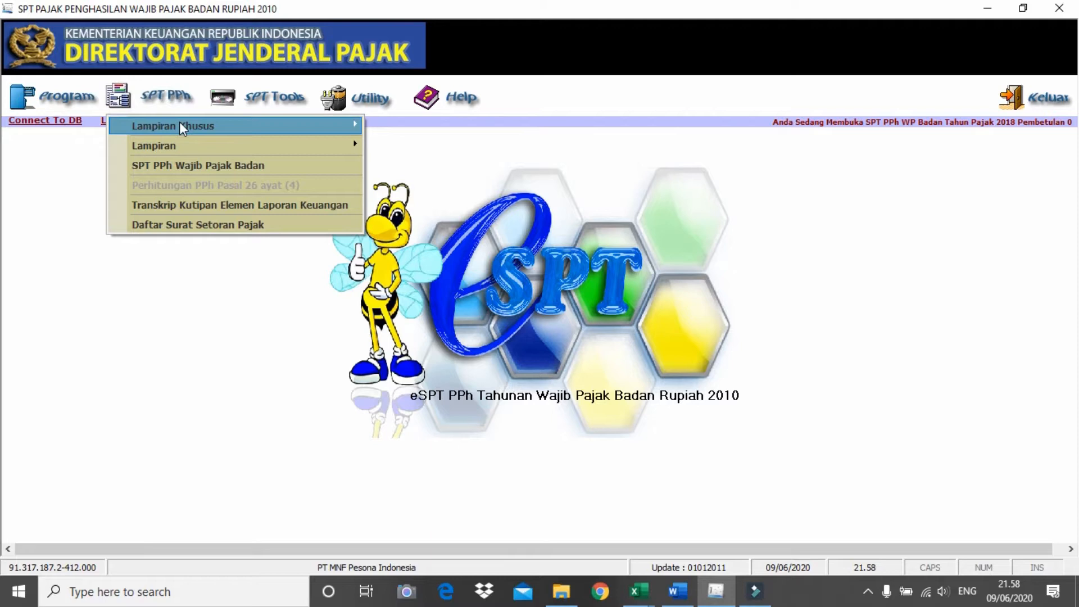
{"action": "mouse_move", "coordinate": [180, 124]}
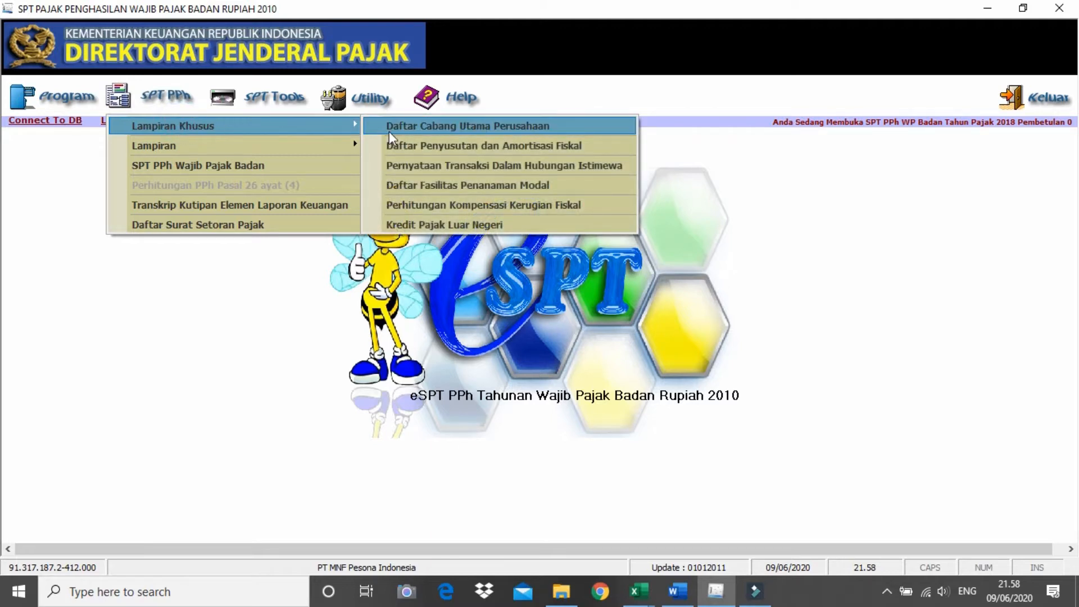
{"action": "left_click", "coordinate": [431, 223]}
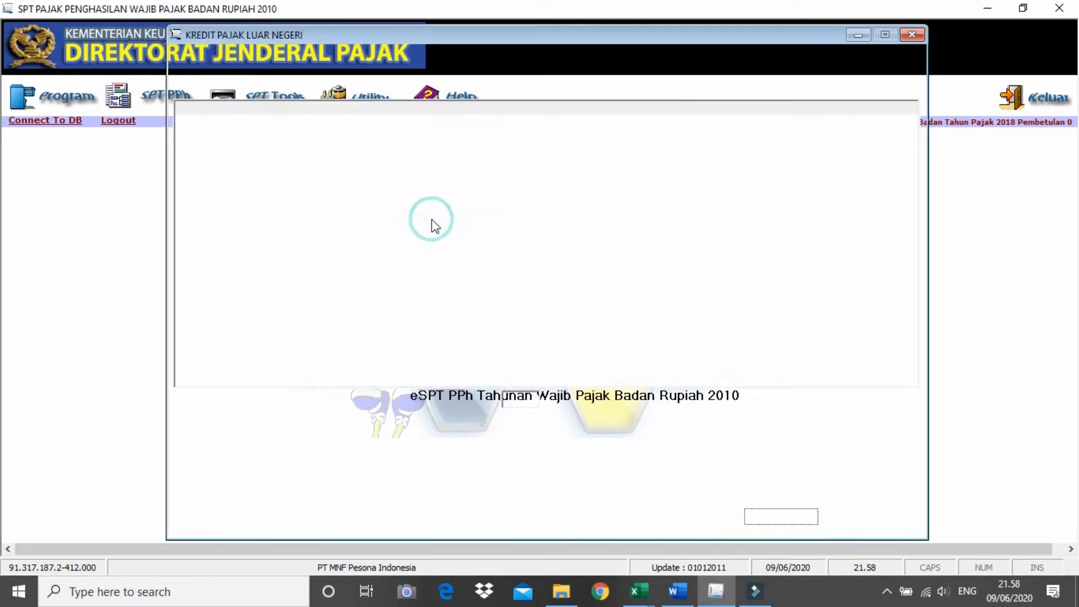
{"action": "left_click", "coordinate": [207, 432]}
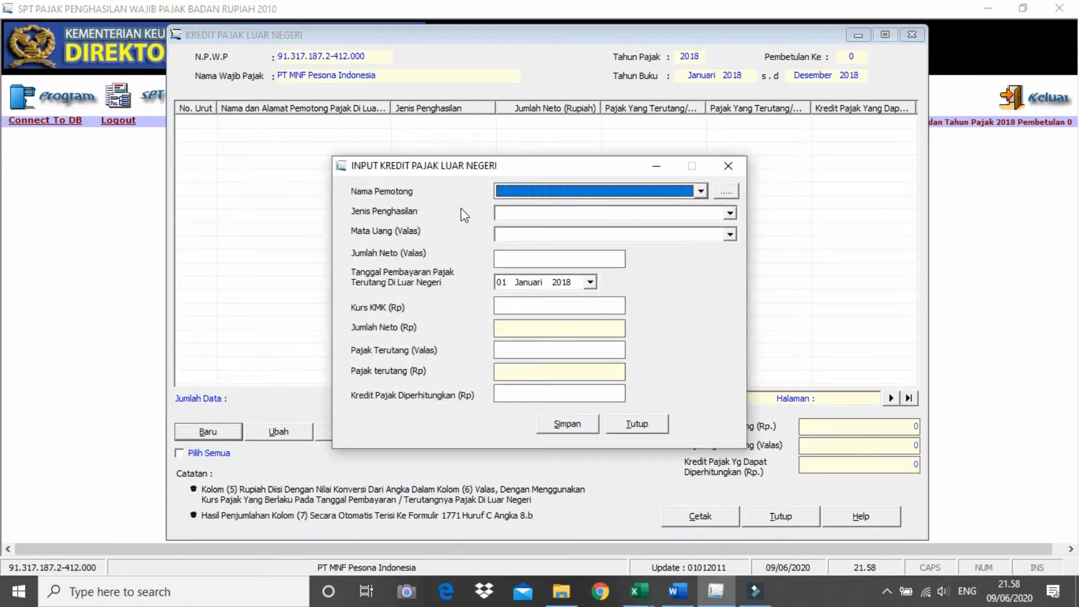
Open the foreign withholder reference form for Nama Pemotong and start a new record.
{"action": "left_click", "coordinate": [701, 191]}
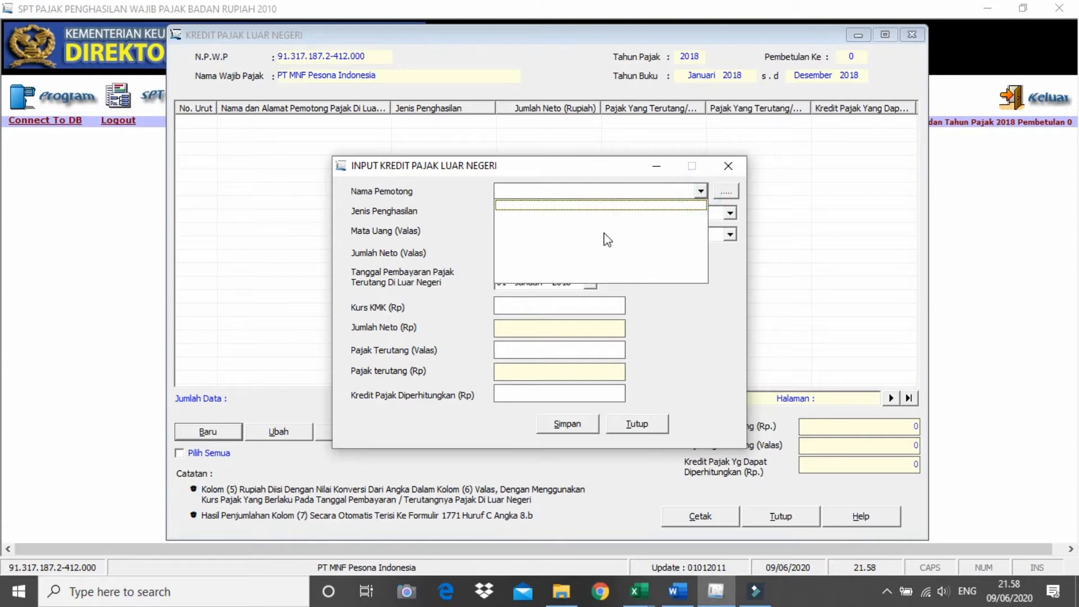
{"action": "left_click", "coordinate": [716, 315]}
{"action": "left_click", "coordinate": [727, 192]}
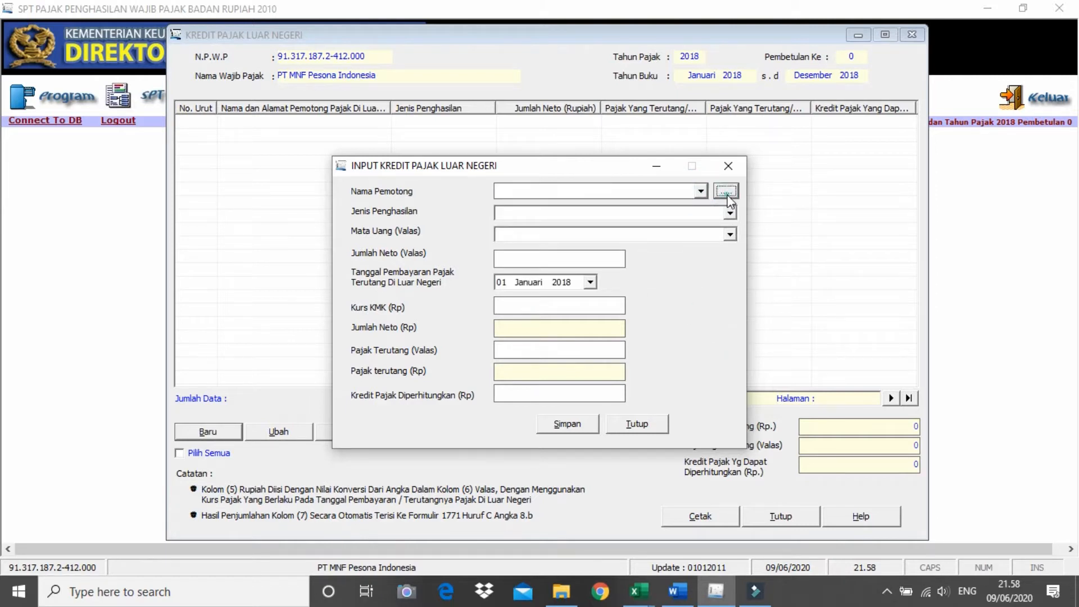
{"action": "left_click", "coordinate": [458, 423]}
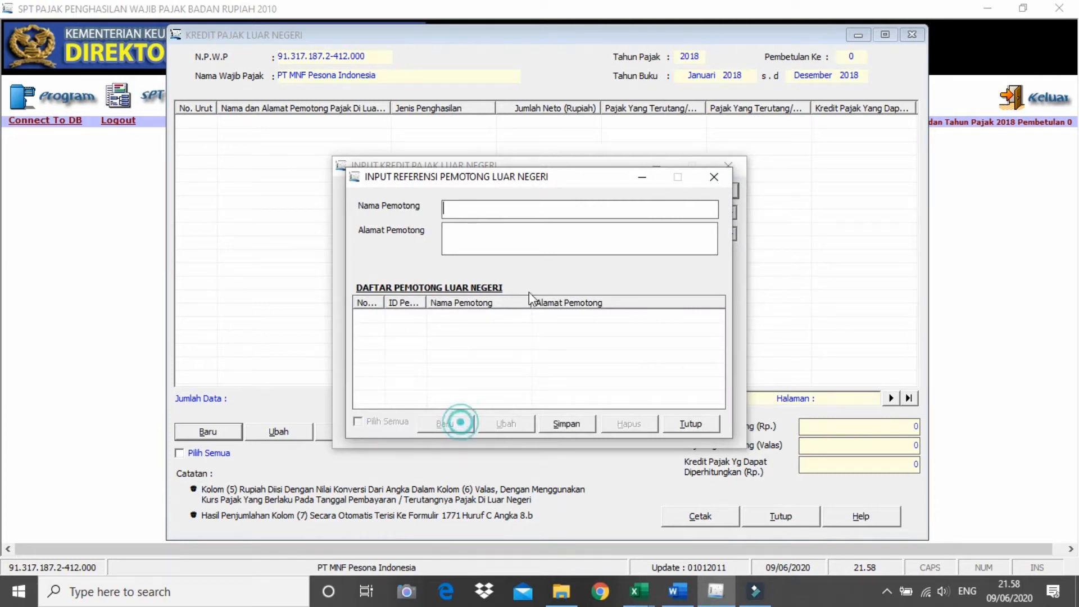
Copy "XBC Intl. Corp" from the dividend item in the Word assignment document into eSPT's Nama Pemotong field.
{"action": "key", "text": "alt+Tab"}
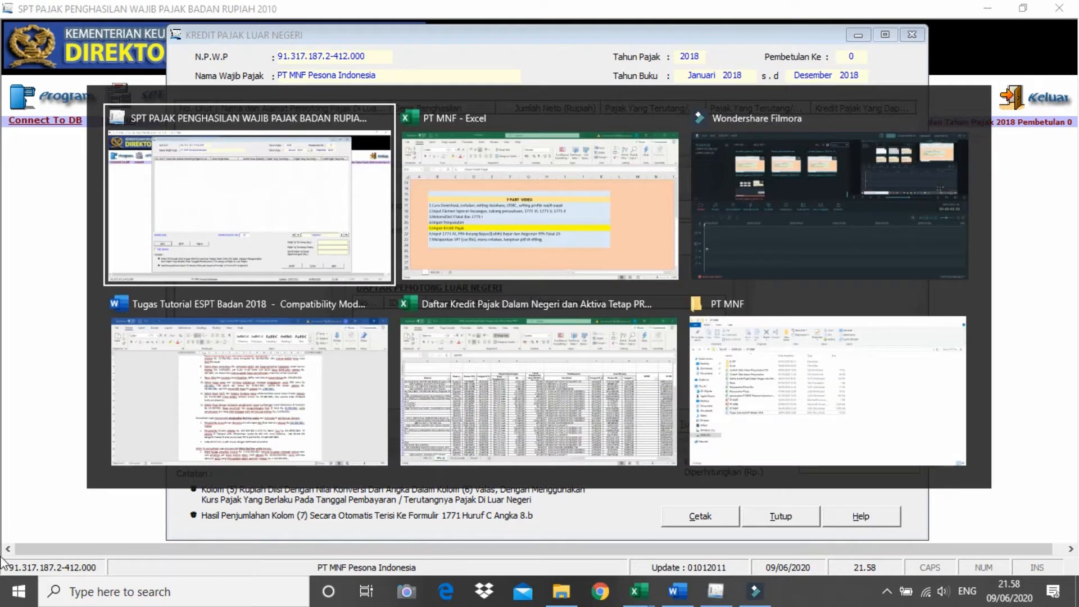
{"action": "key", "text": "alt+Tab"}
{"action": "key", "text": "alt+Tab"}
{"action": "key", "text": "alt+Tab"}
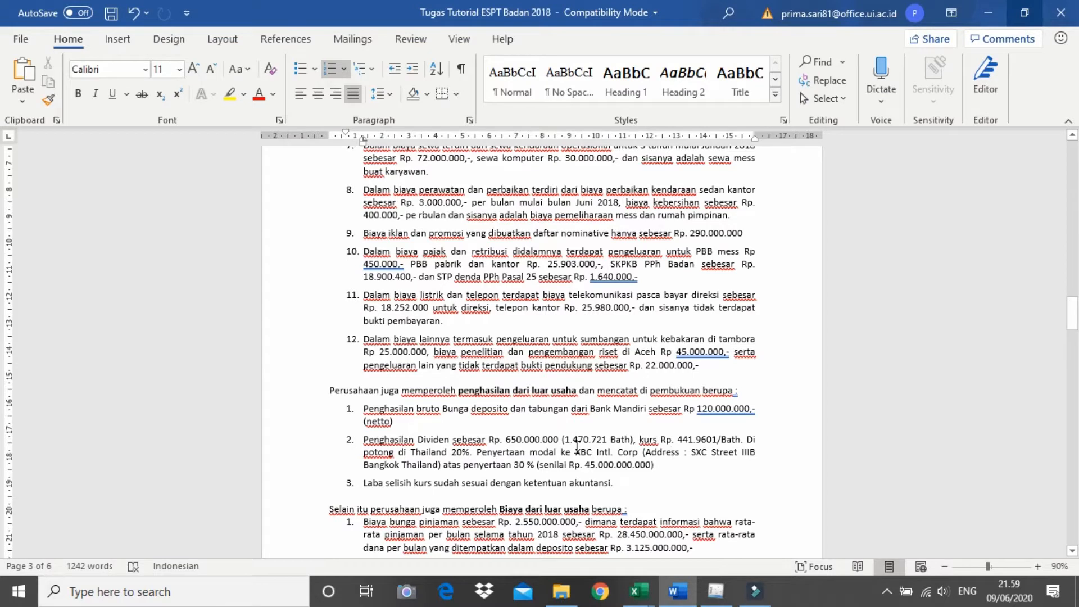
{"action": "scroll", "coordinate": [632, 453], "scroll_direction": "down", "scroll_amount": 1}
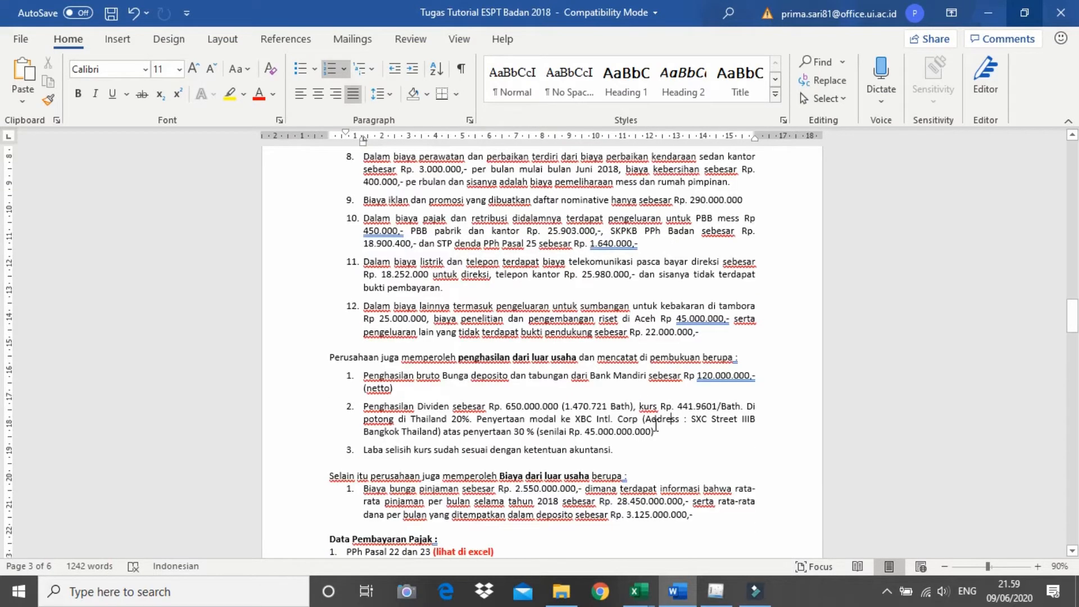
{"action": "left_click_drag", "start_coordinate": [576, 419], "coordinate": [634, 421]}
{"action": "key", "text": "ctrl+c"}
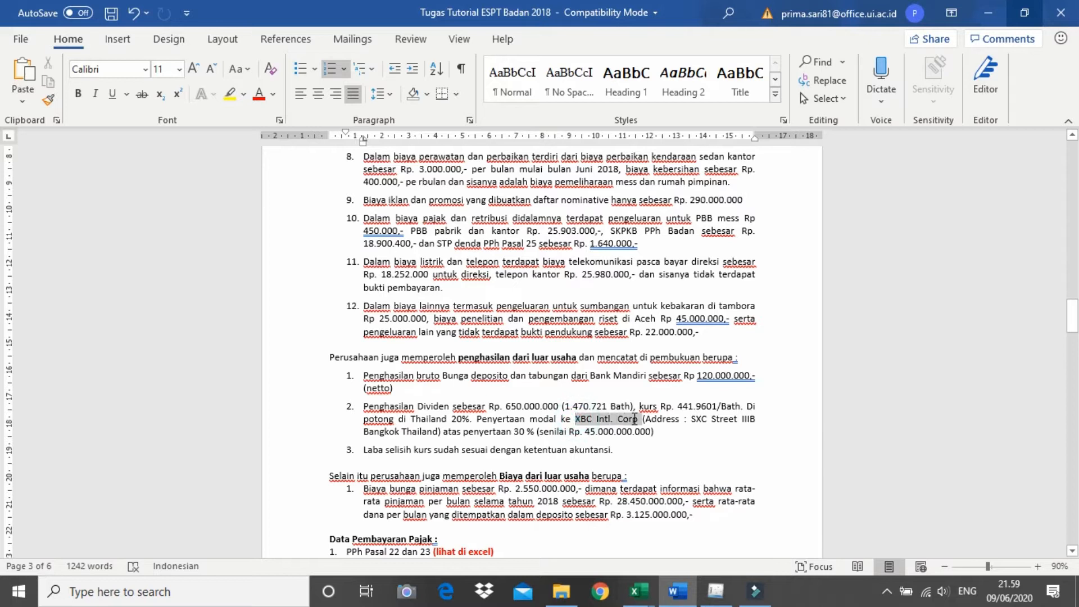
{"action": "key", "text": "alt+Tab"}
{"action": "key", "text": "ctrl+v"}
Copy the company's address from the dividend item in the Word document into eSPT's Alamat Pemotong field.
{"action": "key", "text": "alt+Tab"}
{"action": "key", "text": "alt+Tab"}
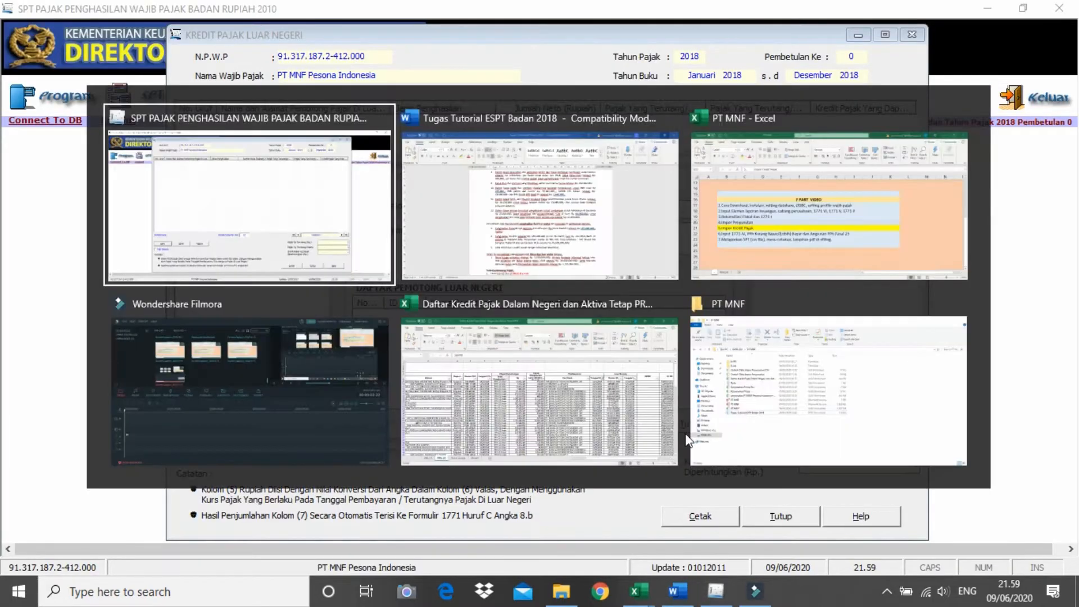
{"action": "key", "text": "alt+Tab"}
{"action": "left_click_drag", "start_coordinate": [691, 420], "coordinate": [433, 438]}
{"action": "key", "text": "ctrl+c"}
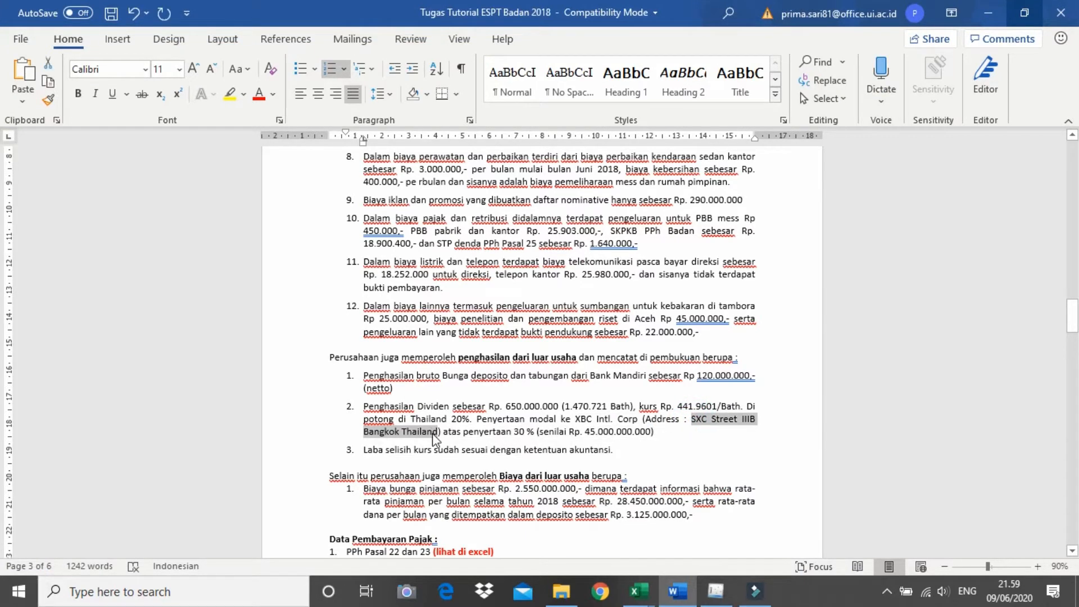
{"action": "key", "text": "alt+Tab"}
{"action": "left_click", "coordinate": [494, 245]}
{"action": "key", "text": "ctrl+v"}
Save the withholder record without adding another, and select XBC Intl. Corp as Nama Pemotong in the tax credit entry.
{"action": "left_click", "coordinate": [567, 424]}
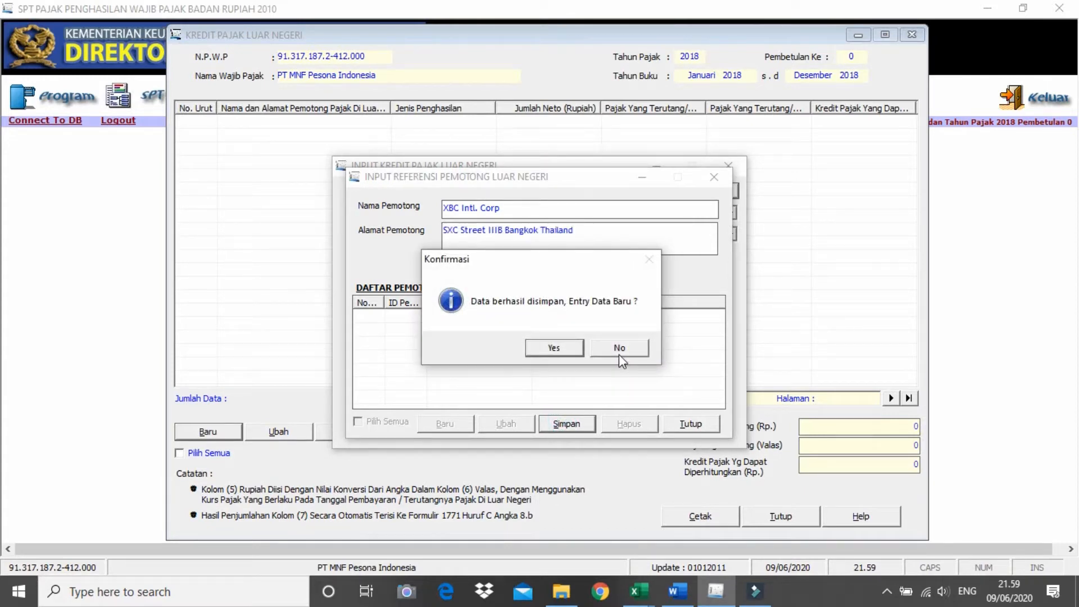
{"action": "left_click", "coordinate": [620, 349]}
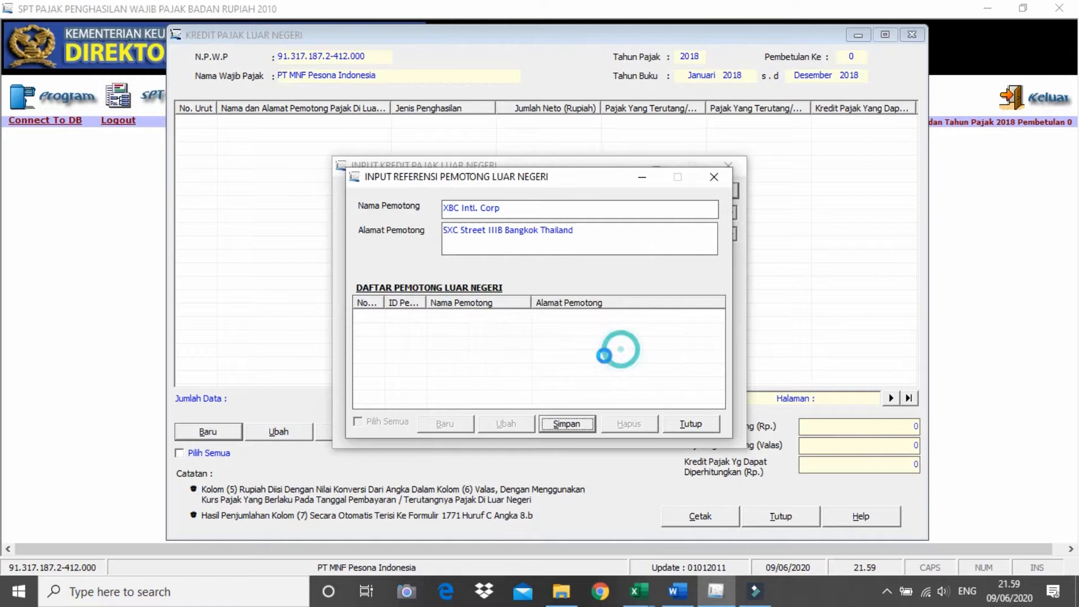
{"action": "left_click", "coordinate": [712, 178]}
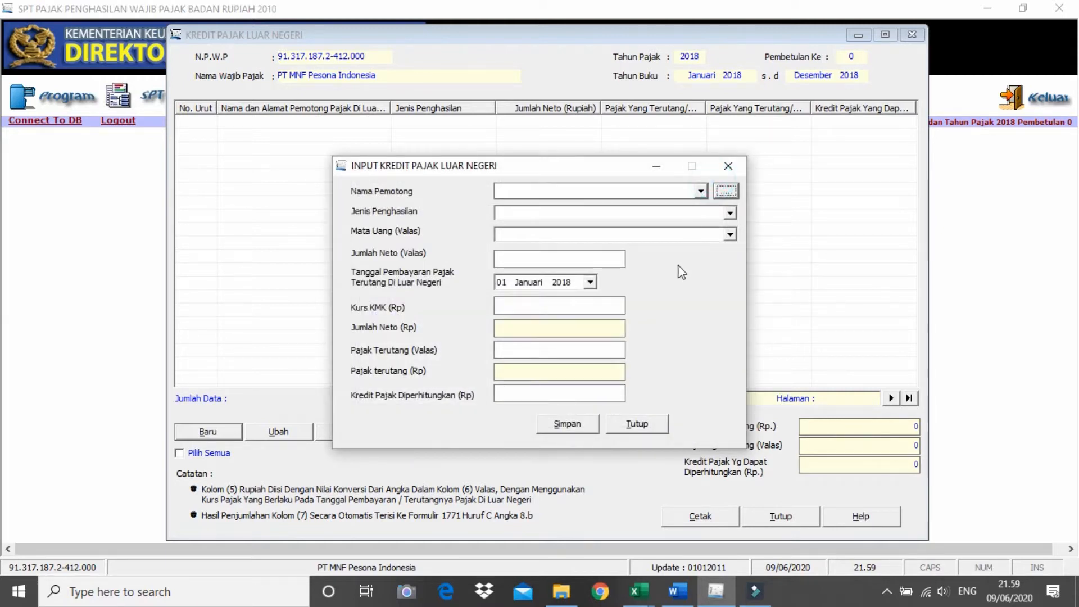
{"action": "left_click", "coordinate": [701, 191]}
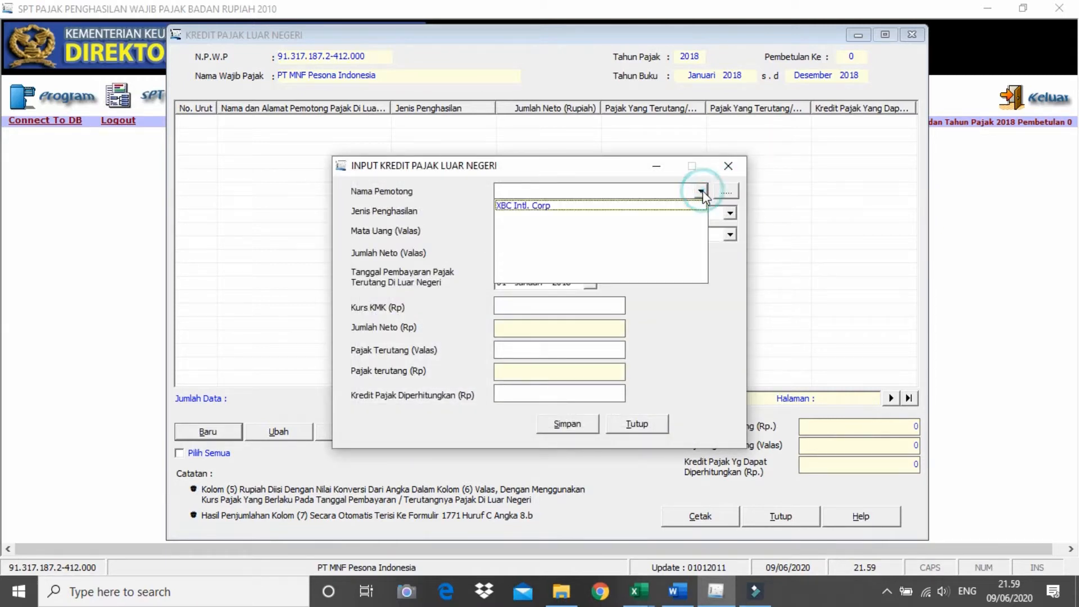
{"action": "left_click", "coordinate": [599, 206]}
Look up the income type in the Word document's dividend item and set Jenis Penghasilan to Dividen in eSPT.
{"action": "left_click", "coordinate": [591, 212]}
{"action": "key", "text": "alt+Tab"}
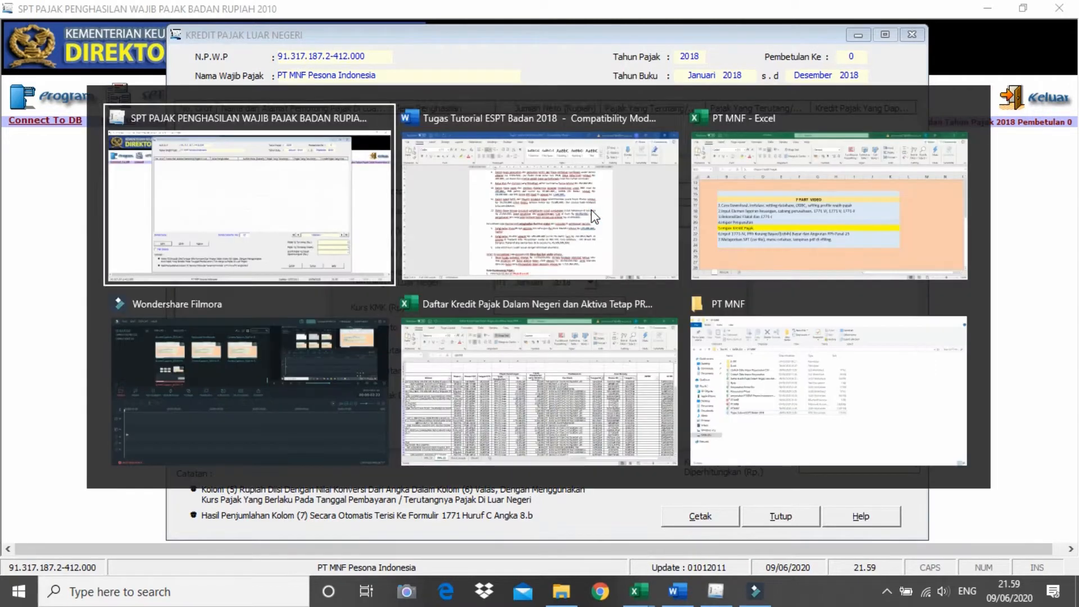
{"action": "left_click", "coordinate": [594, 216]}
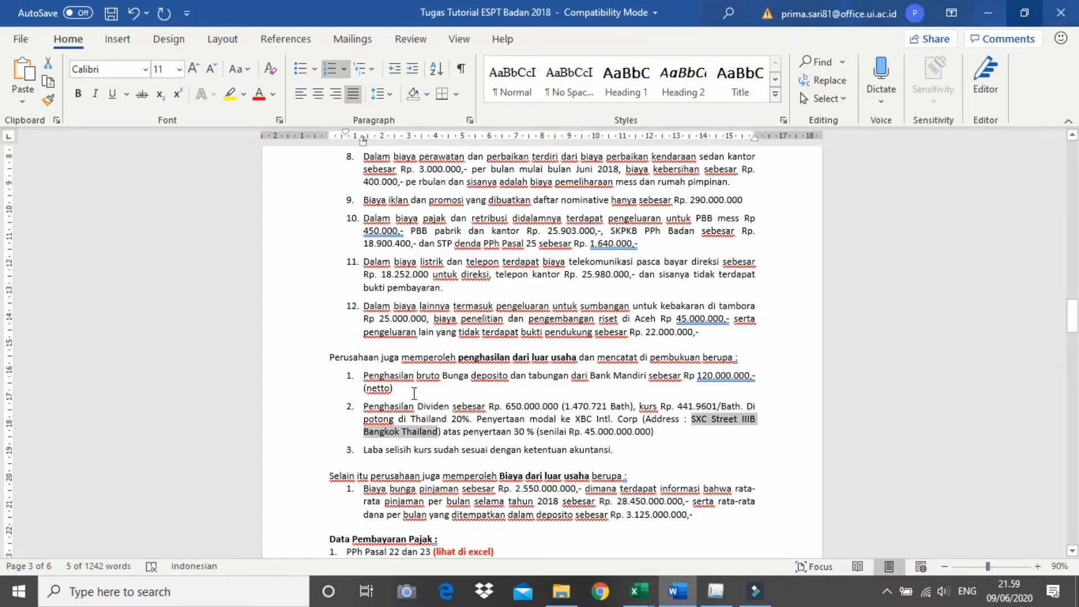
{"action": "left_click", "coordinate": [415, 393]}
{"action": "left_click_drag", "start_coordinate": [418, 406], "coordinate": [442, 406]}
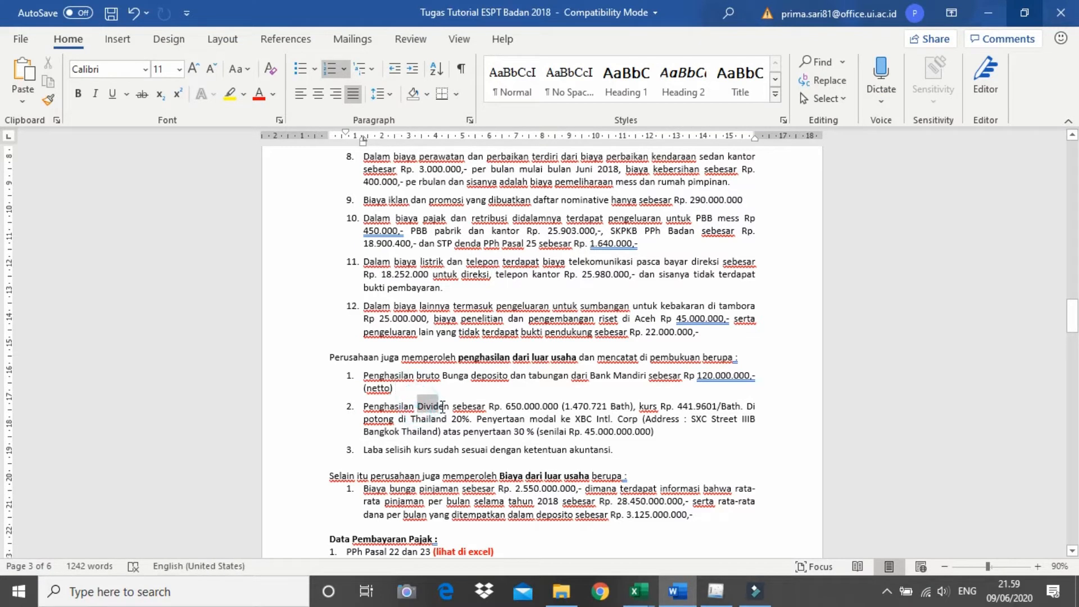
{"action": "key", "text": "ctrl+c"}
{"action": "key", "text": "alt+Tab"}
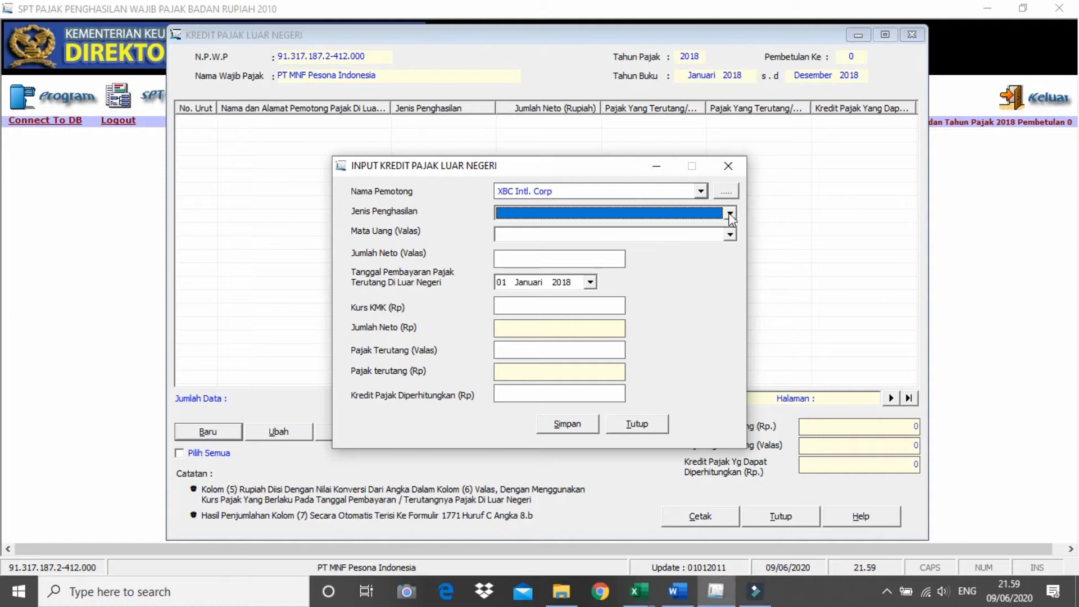
{"action": "left_click", "coordinate": [683, 213]}
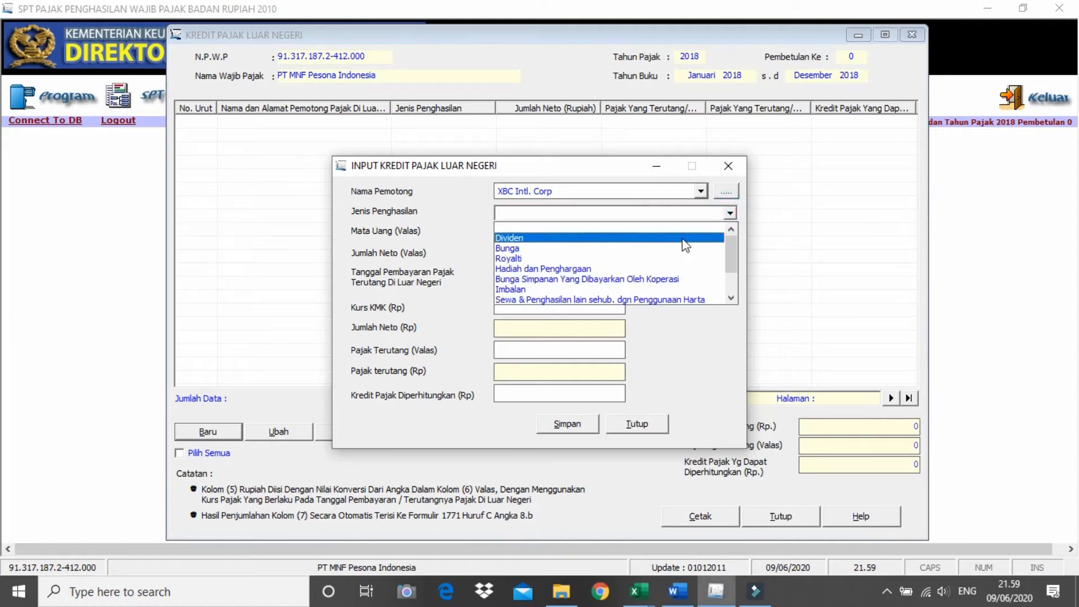
{"action": "left_click", "coordinate": [685, 238]}
Look up the dividend's currency in the Word document and set Mata Uang (Valas) to Bath Thailand (BATH) in eSPT.
{"action": "key", "text": "alt+Tab"}
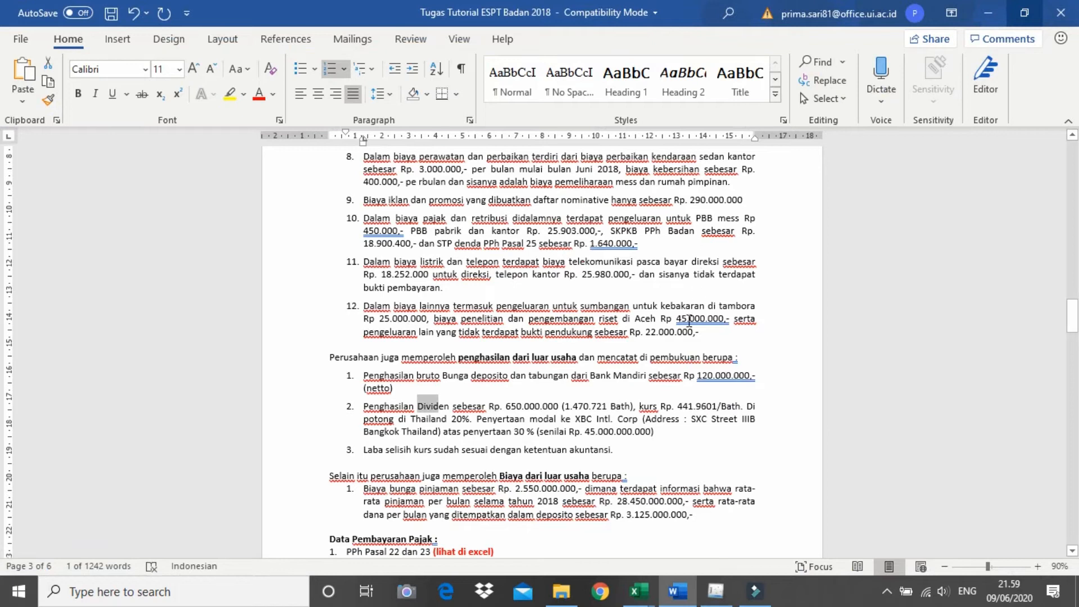
{"action": "left_click_drag", "start_coordinate": [611, 406], "coordinate": [633, 406]}
{"action": "key", "text": "alt+Tab"}
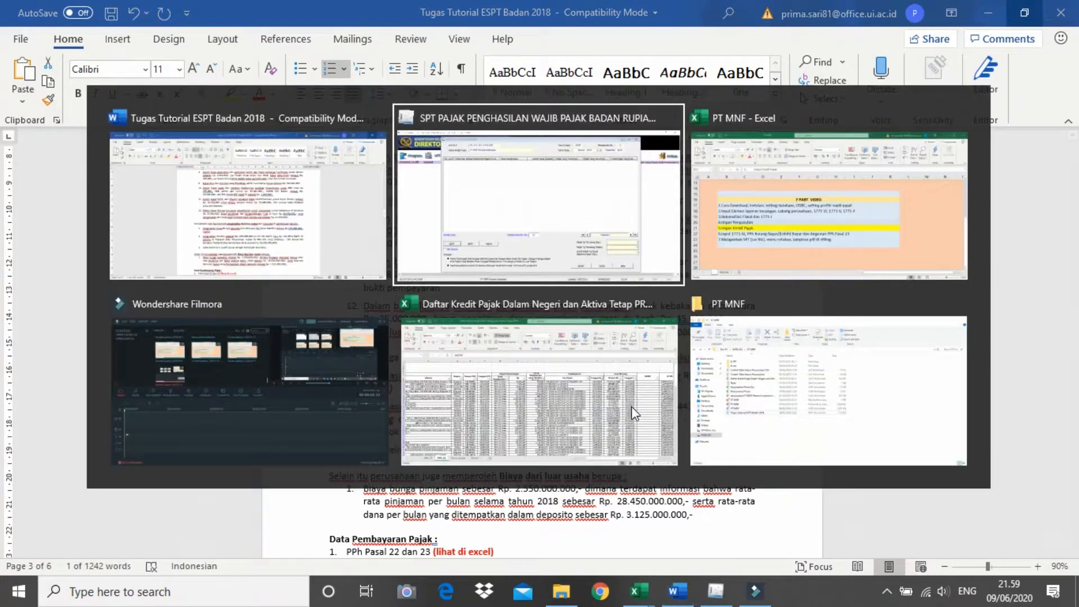
{"action": "left_click", "coordinate": [731, 236]}
{"action": "left_click", "coordinate": [730, 235]}
{"action": "scroll", "coordinate": [697, 275], "scroll_direction": "down", "scroll_amount": 5}
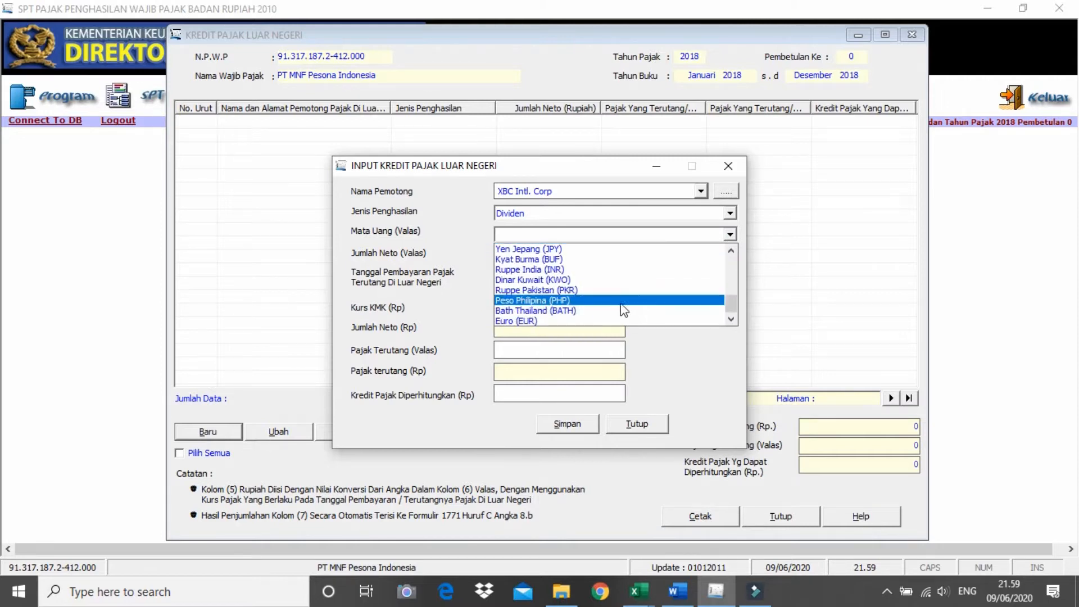
{"action": "left_click", "coordinate": [598, 314]}
Copy the dividend amount 1.470.721 from the Word document into eSPT's Jumlah Neto (Valas) field.
{"action": "left_click", "coordinate": [586, 262]}
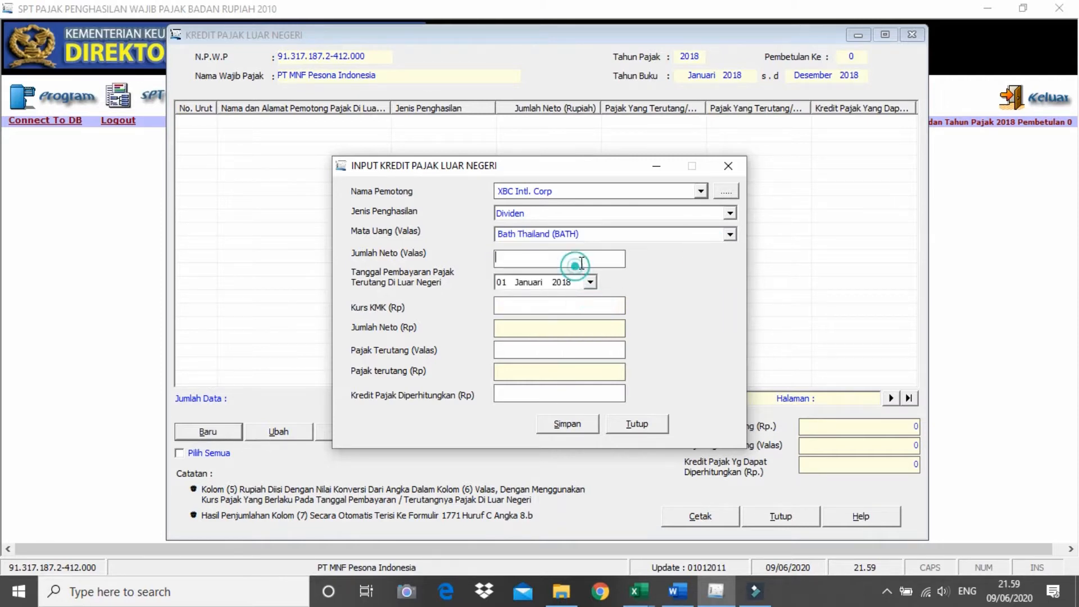
{"action": "key", "text": "alt+Tab"}
{"action": "left_click", "coordinate": [643, 425]}
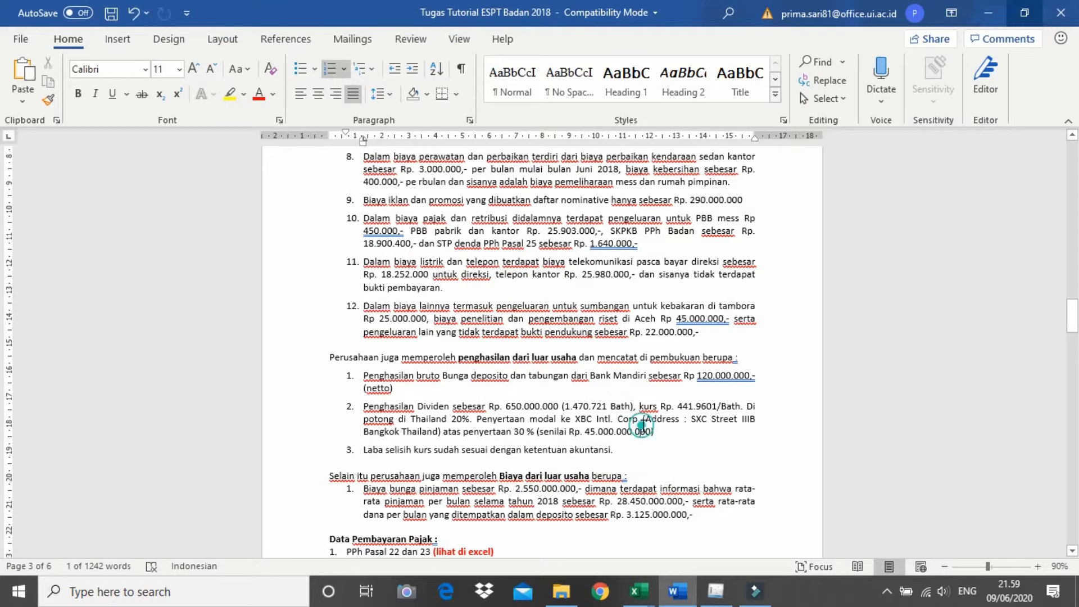
{"action": "left_click_drag", "start_coordinate": [565, 404], "coordinate": [601, 407]}
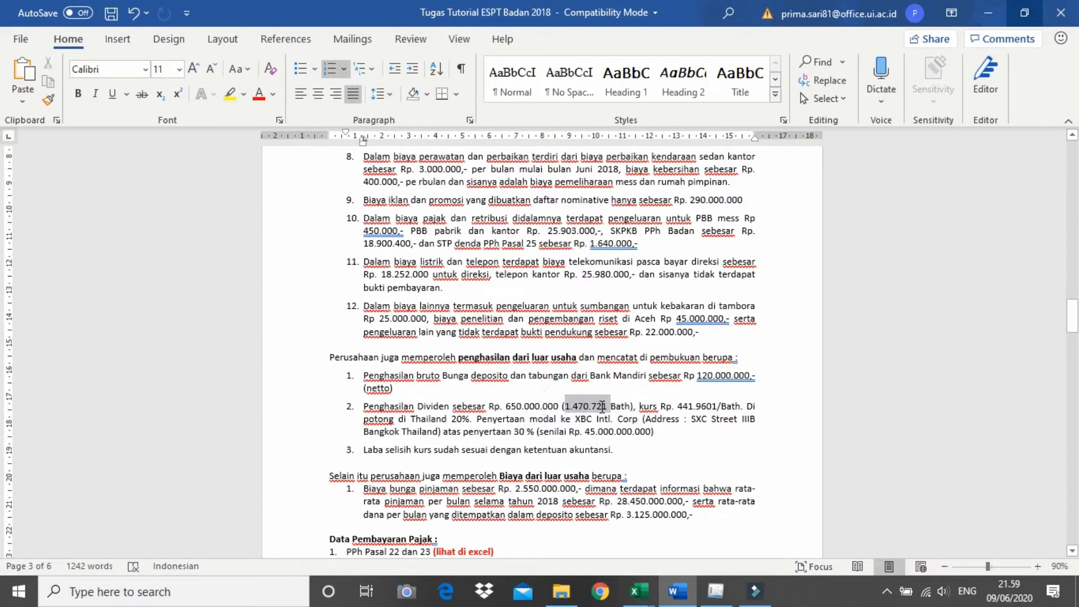
{"action": "key", "text": "alt+Tab"}
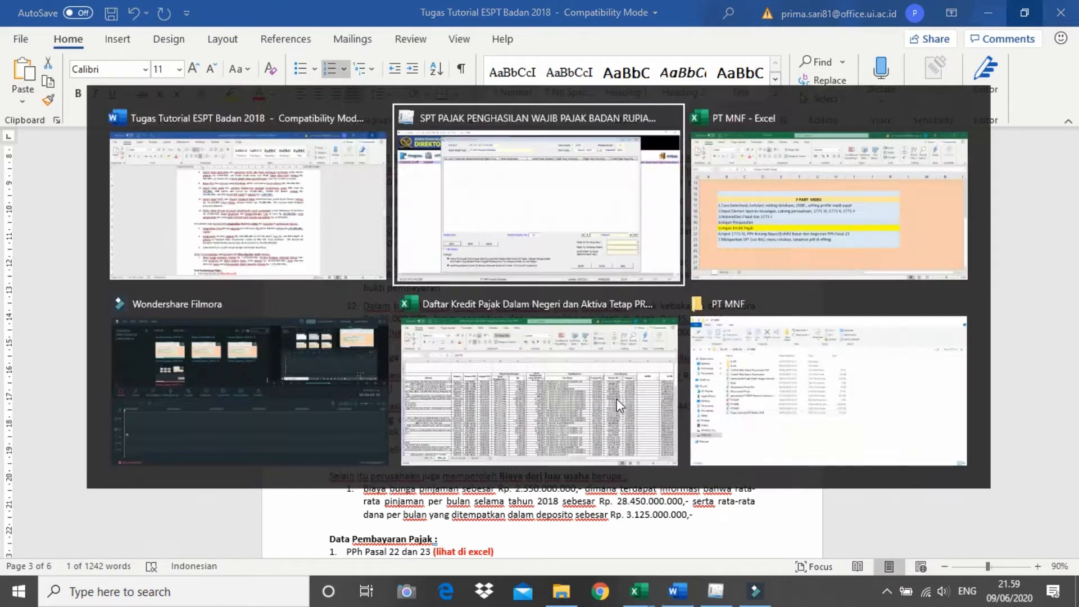
{"action": "right_click", "coordinate": [522, 258]}
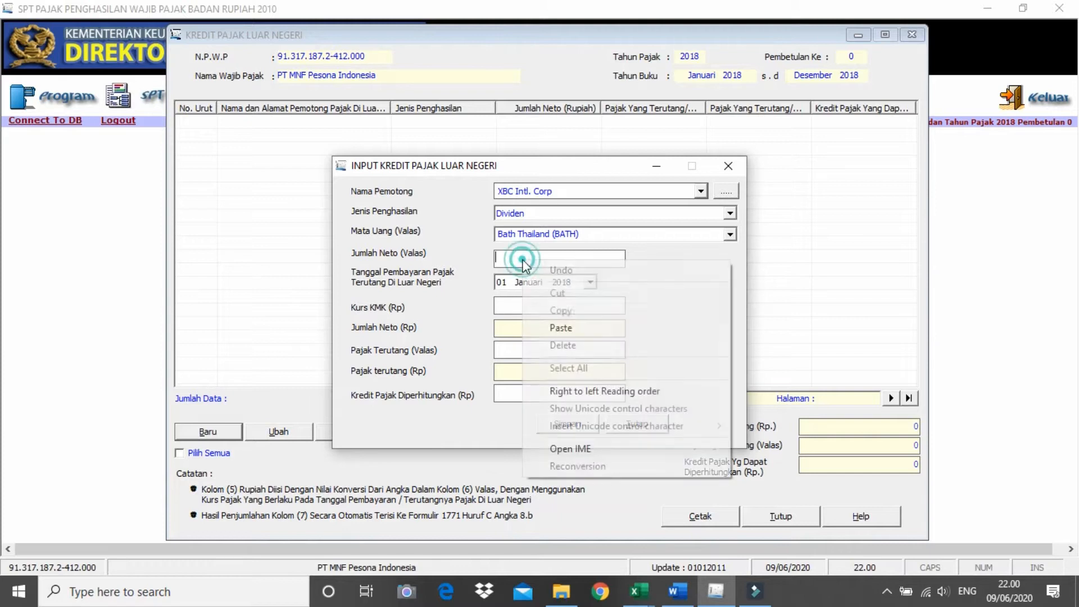
{"action": "left_click", "coordinate": [562, 328]}
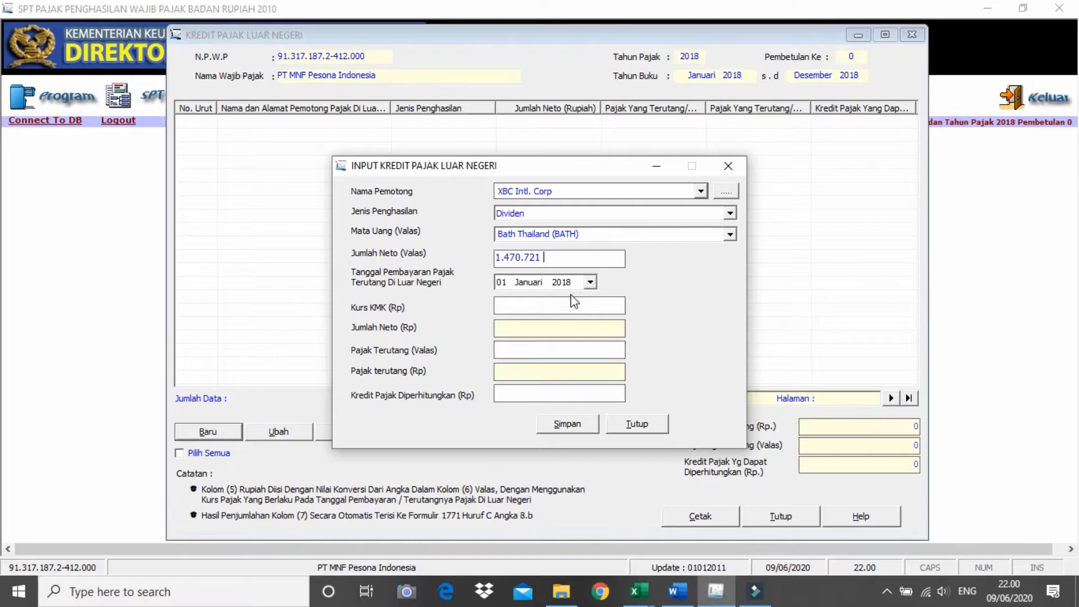
Check the dividend item in the Word document for the remaining tax credit details and return to the eSPT entry form.
{"action": "key", "text": "alt+Tab"}
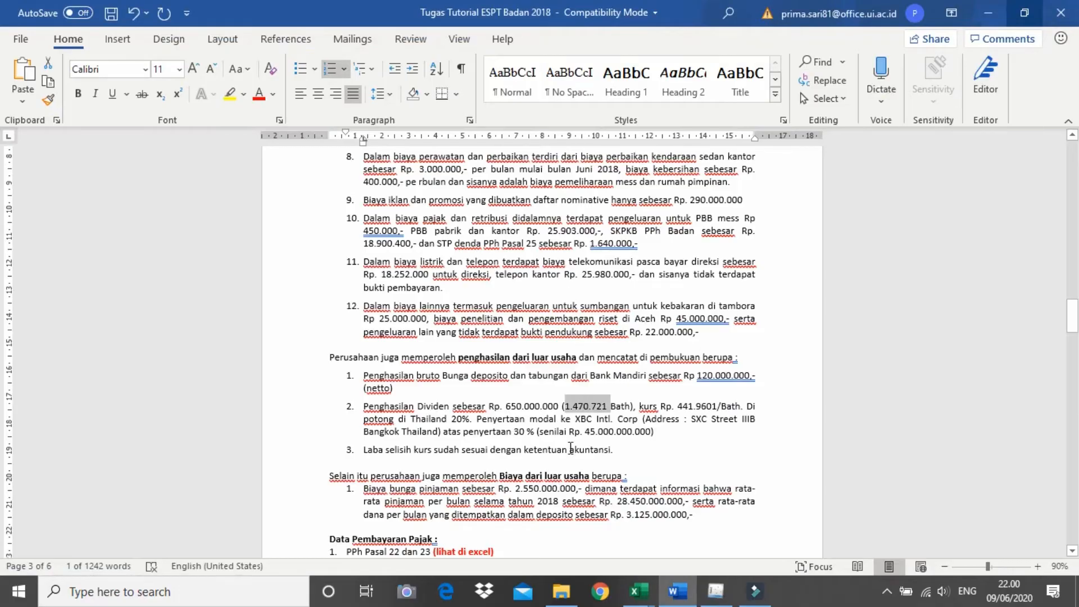
{"action": "left_click", "coordinate": [571, 450]}
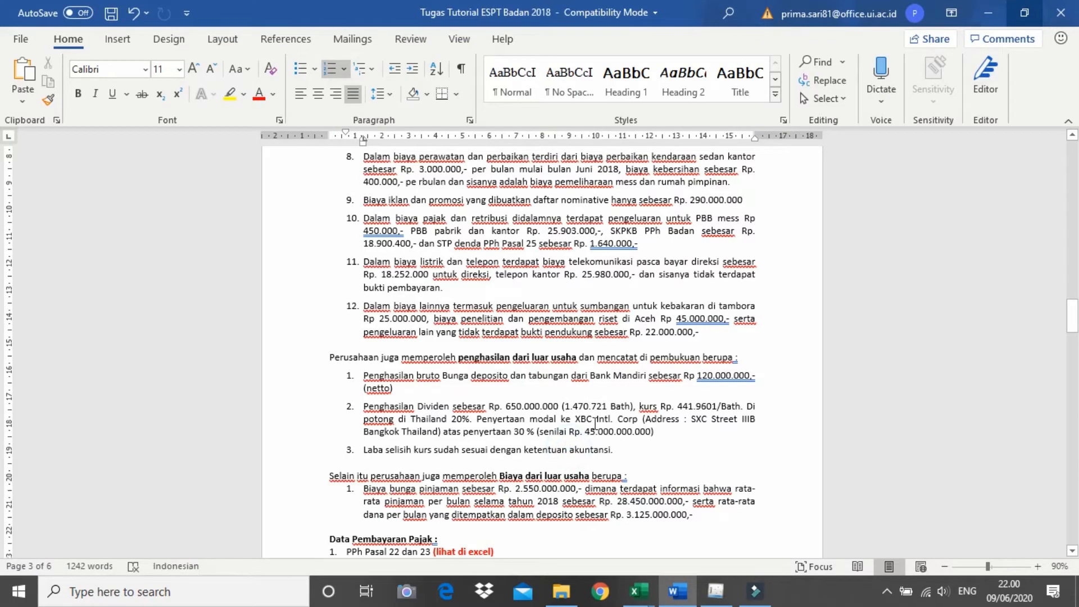
{"action": "key", "text": "alt+Tab"}
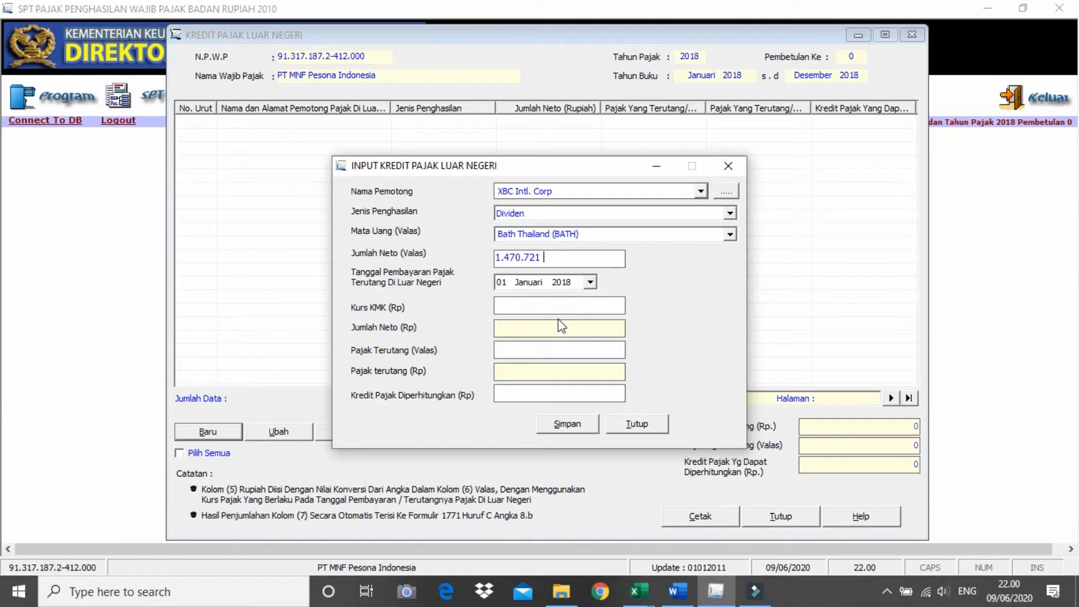
Look up the exchange rate in the Word document's dividend item and set Kurs KMK (Rp) to 441,96 in eSPT.
{"action": "left_click", "coordinate": [545, 308]}
{"action": "key", "text": "alt+Tab"}
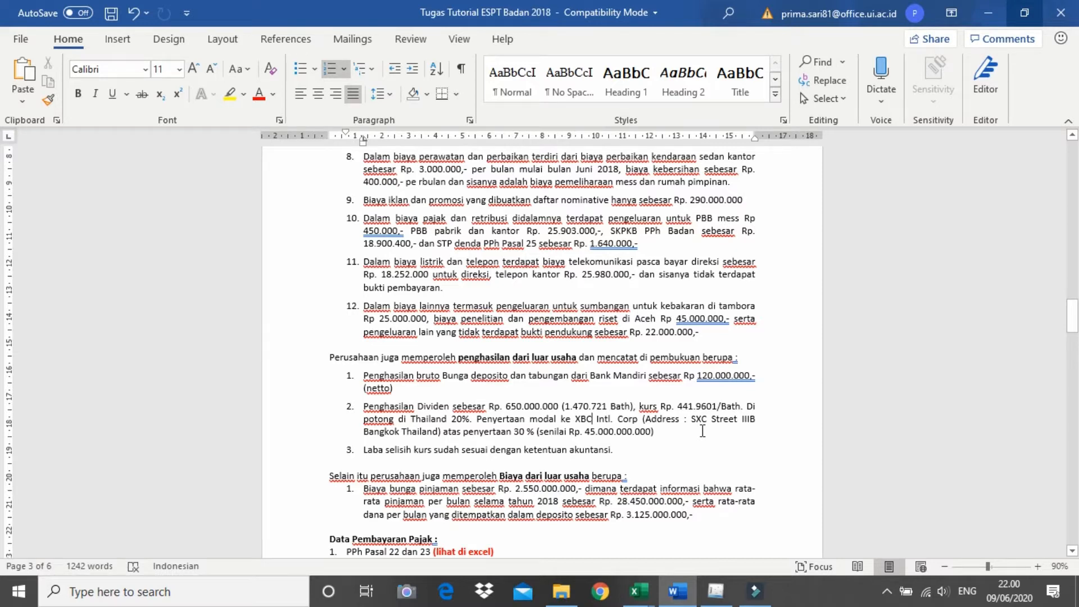
{"action": "key", "text": "alt+Tab"}
{"action": "type", "text": "4"}
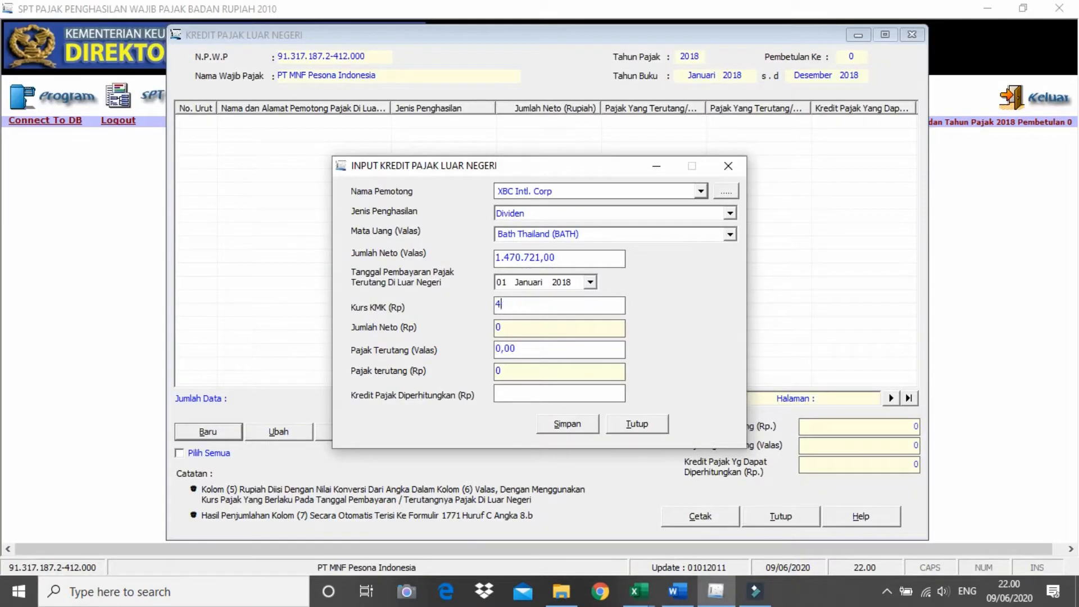
{"action": "type", "text": "41,960"}
{"action": "key", "text": "BackSpace"}
{"action": "left_click", "coordinate": [601, 327]}
Look up the Thai withholding rate in the Word document and set Pajak Terutang (Valas) to 294144,27 in eSPT.
{"action": "left_click", "coordinate": [589, 348]}
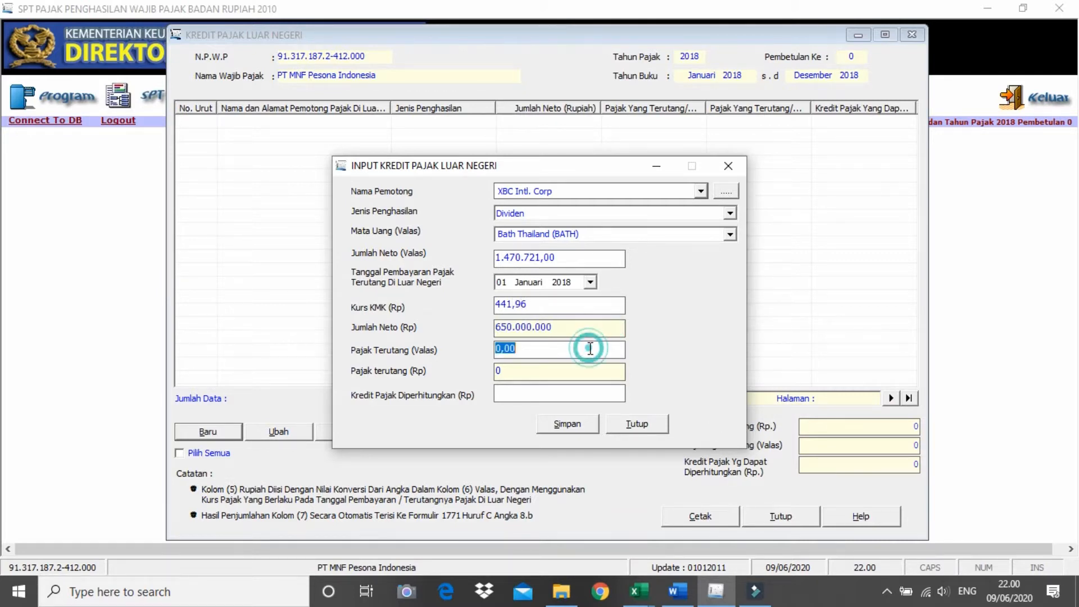
{"action": "key", "text": "alt+Tab"}
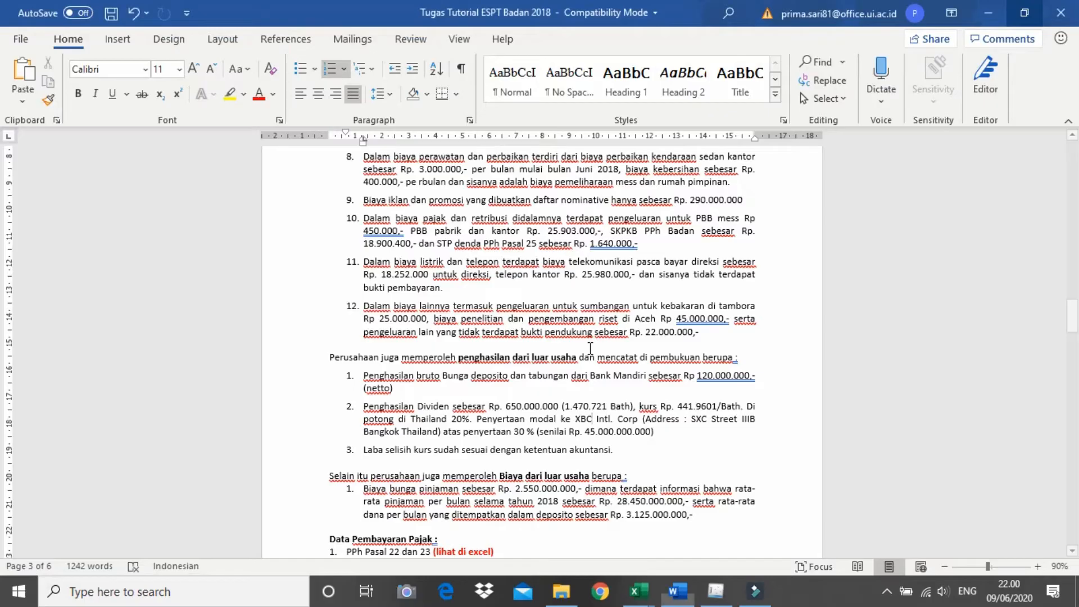
{"action": "key", "text": "alt+Tab"}
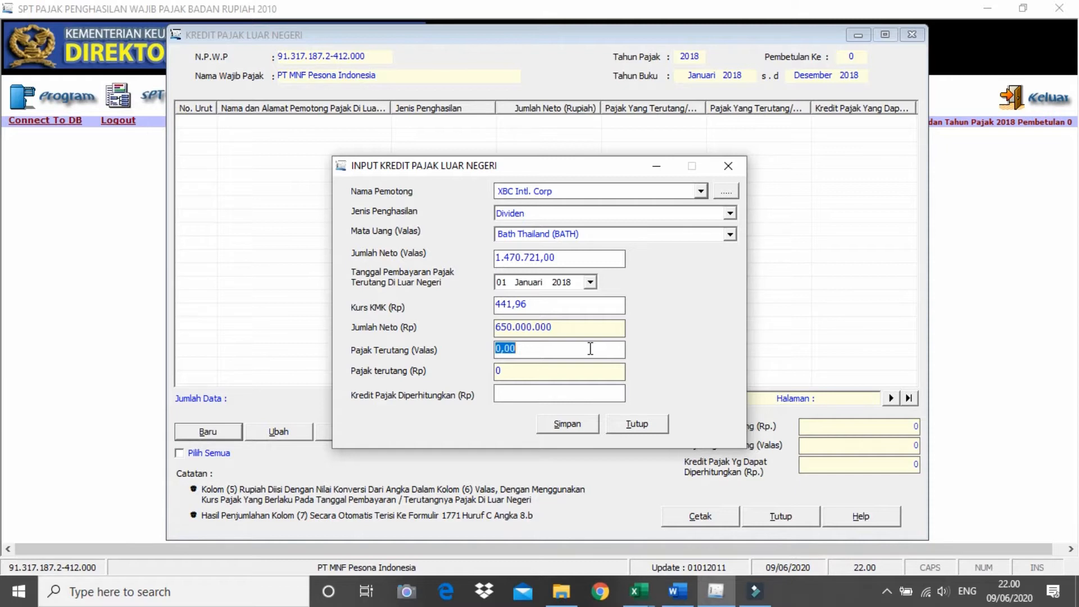
{"action": "key", "text": "alt+Tab"}
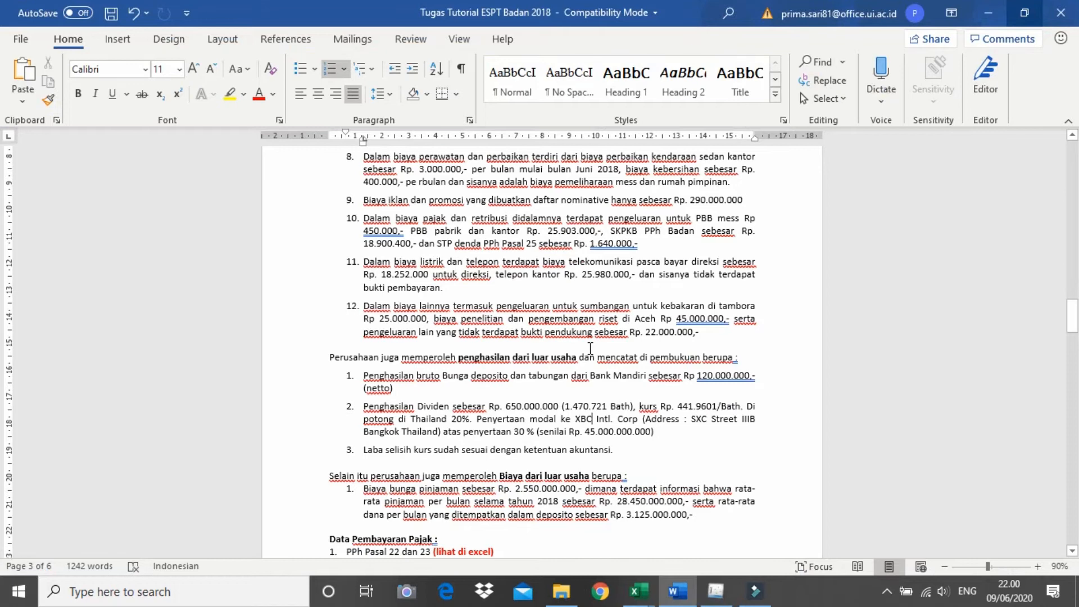
{"action": "key", "text": "alt+Tab"}
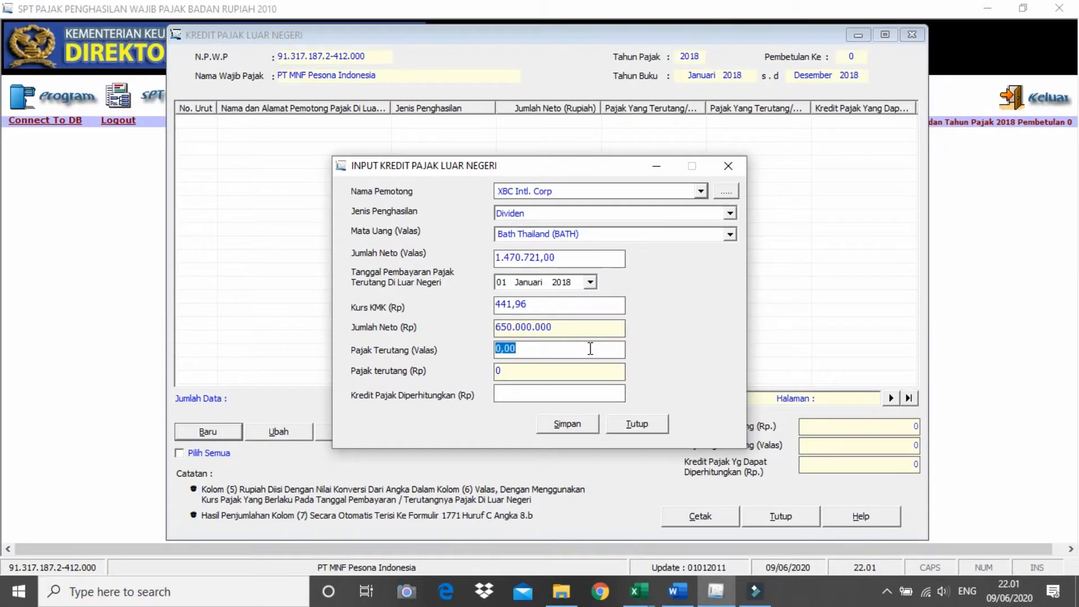
{"action": "type", "text": "294144,27"}
{"action": "left_click", "coordinate": [585, 397]}
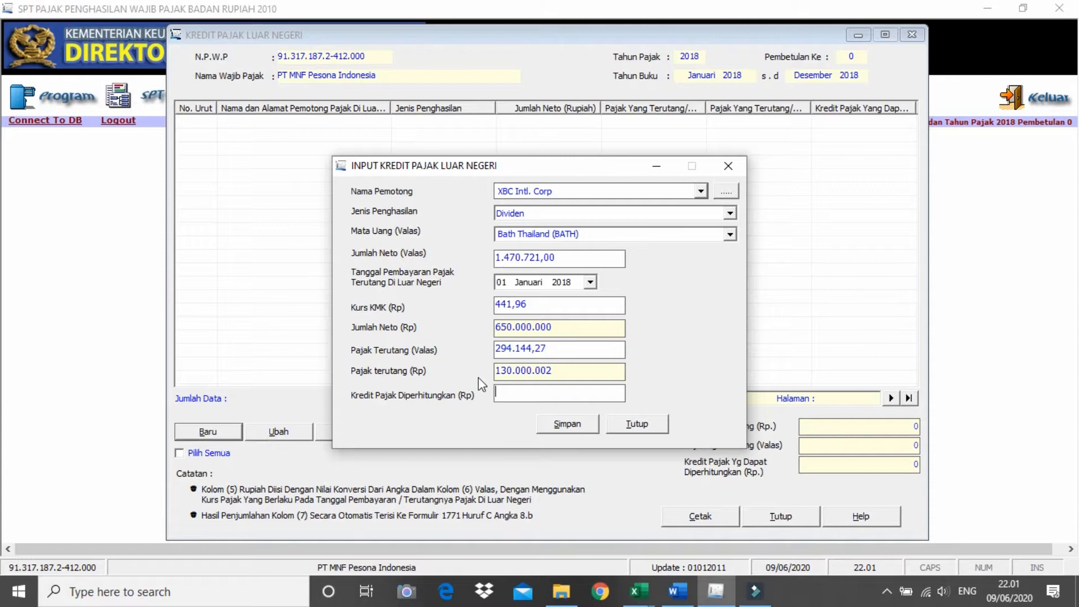
Switch to the PT MNF Excel workbook and trace the source of the foreign income in the REKON sheet's PPh Pasal 24 calculation.
{"action": "key", "text": "alt+Tab"}
{"action": "key", "text": "alt+Tab"}
{"action": "key", "text": "alt+Tab"}
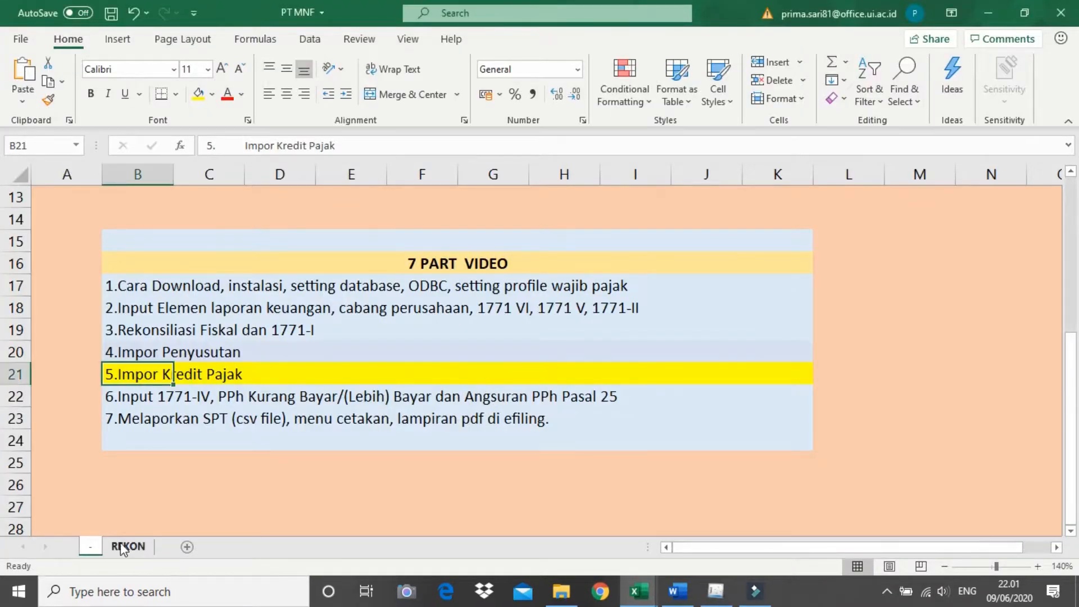
{"action": "left_click", "coordinate": [121, 550]}
{"action": "scroll", "coordinate": [708, 415], "scroll_direction": "down", "scroll_amount": 6}
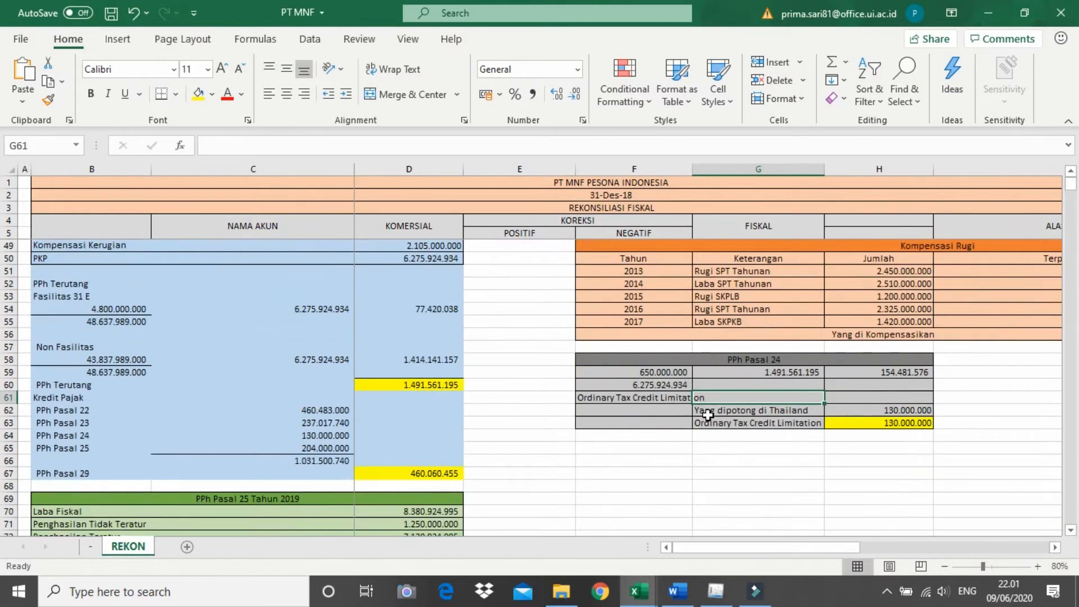
{"action": "left_click", "coordinate": [689, 372]}
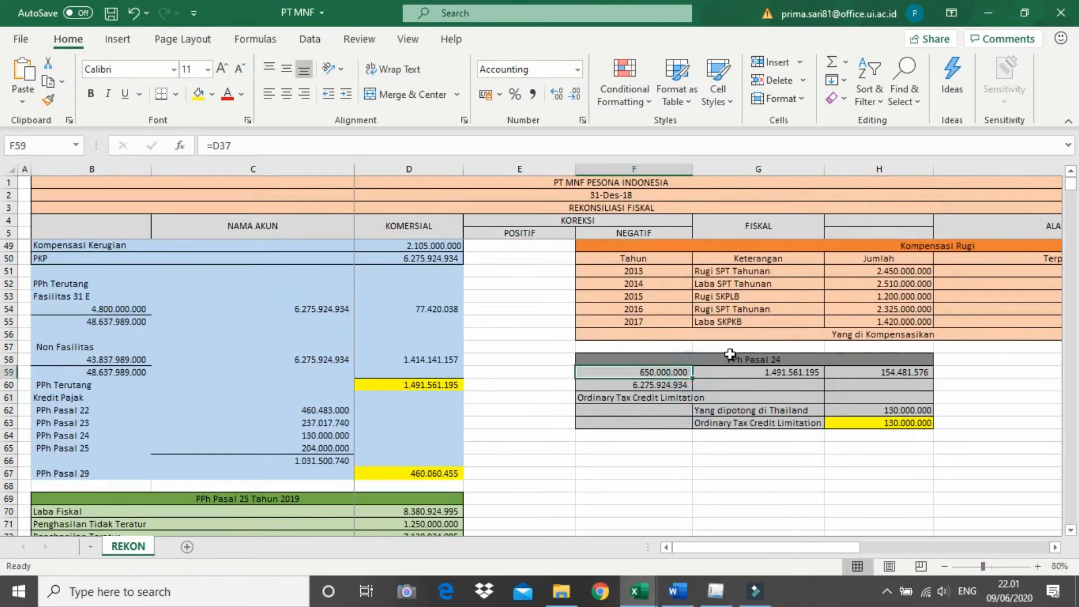
{"action": "scroll", "coordinate": [664, 389], "scroll_direction": "up", "scroll_amount": 1}
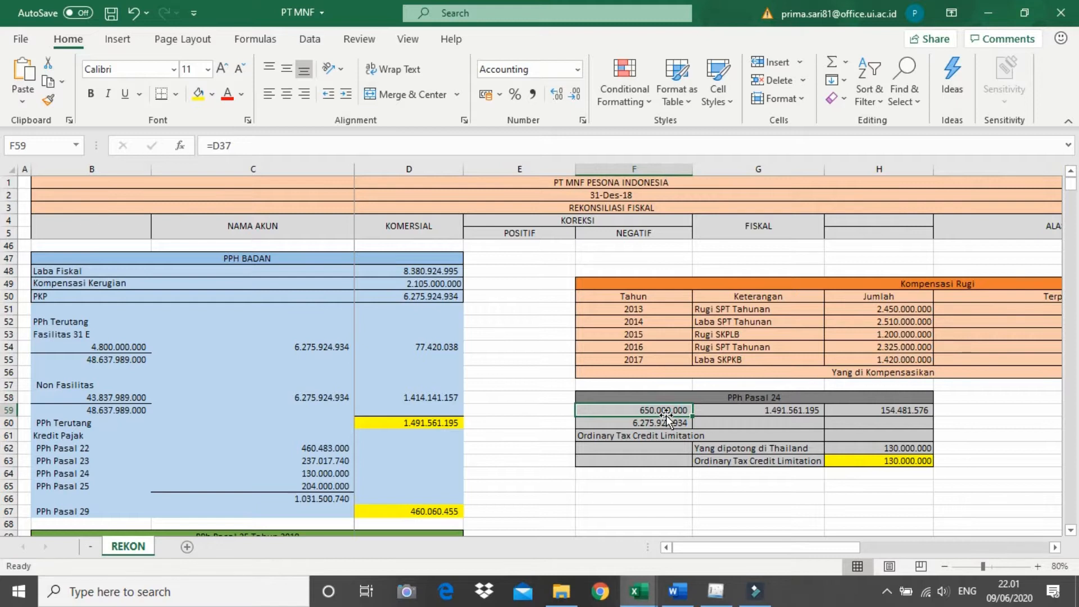
{"action": "scroll", "coordinate": [666, 416], "scroll_direction": "up", "scroll_amount": 3}
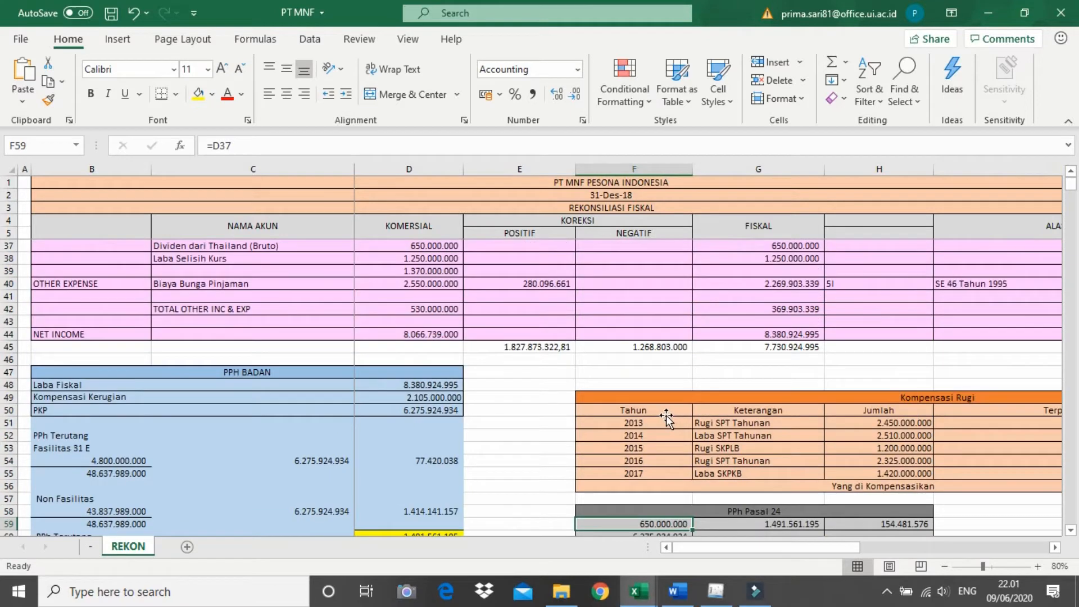
{"action": "left_click", "coordinate": [232, 151]}
{"action": "key", "text": "Return"}
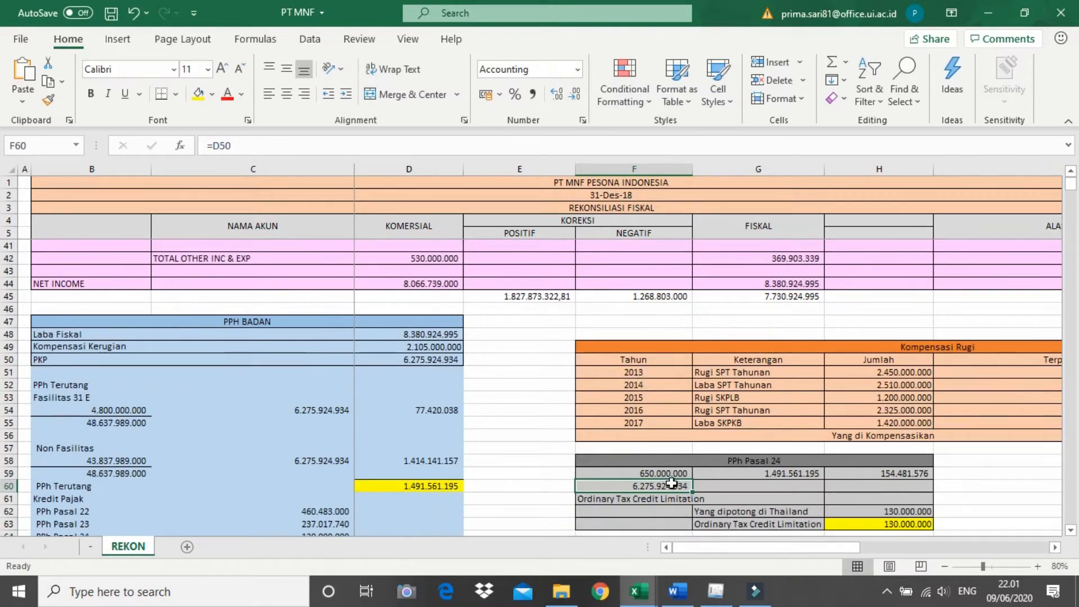
Examine the taxable income, tax due, credit limit formula and Thai withholding cells in the PPh Pasal 24 calculation.
{"action": "left_click", "coordinate": [222, 146]}
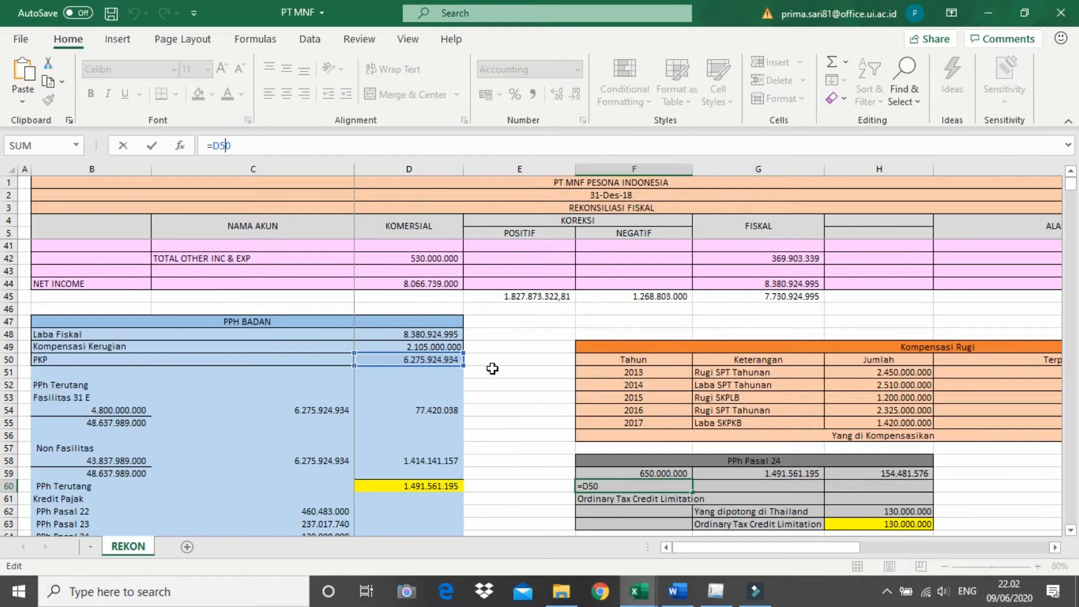
{"action": "key", "text": "Return"}
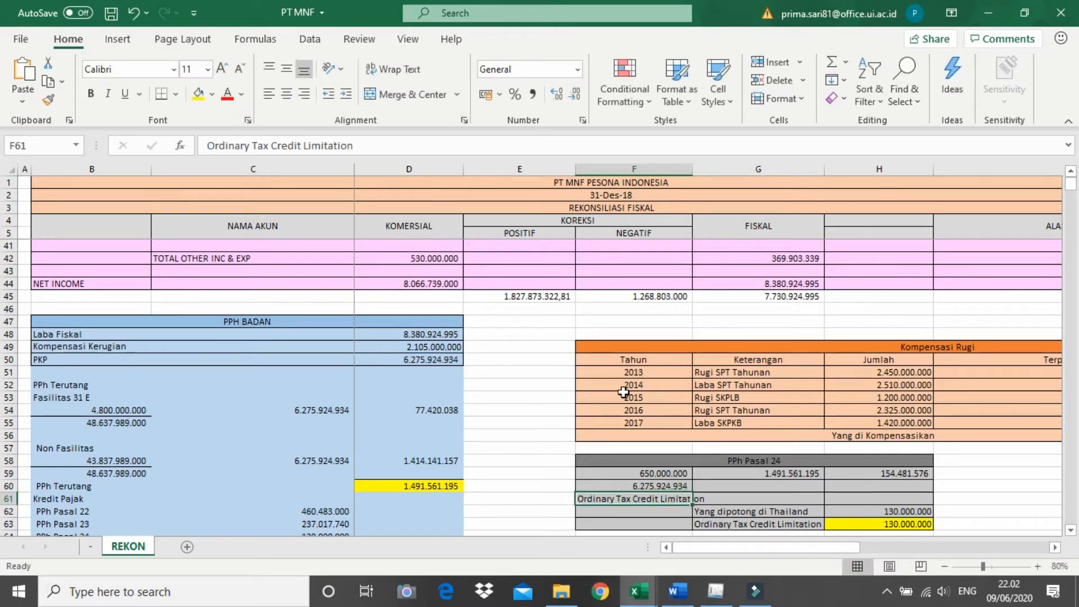
{"action": "left_click", "coordinate": [785, 474]}
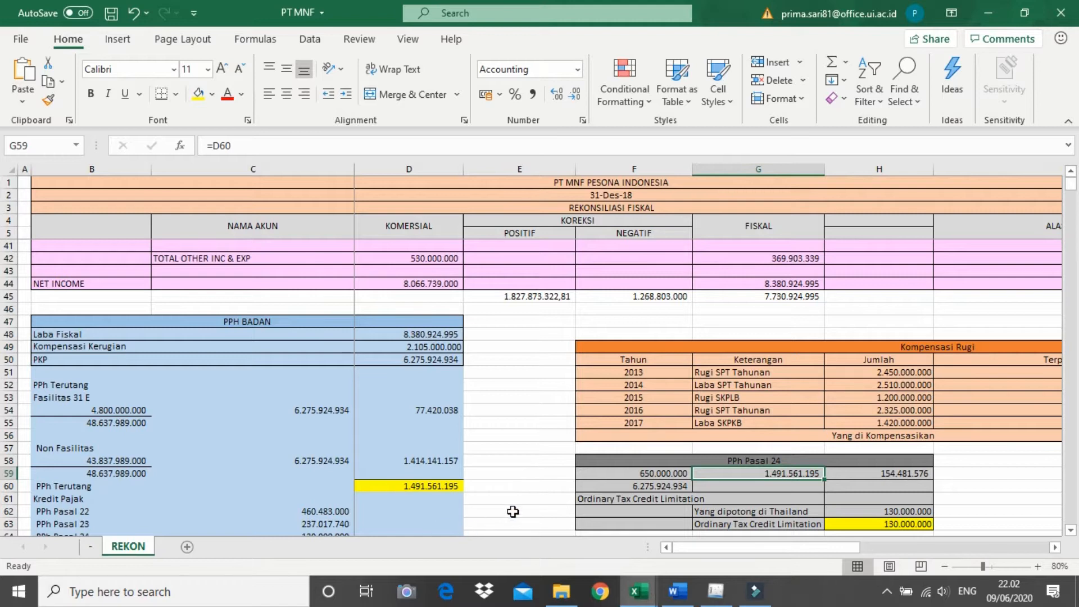
{"action": "left_click", "coordinate": [878, 472]}
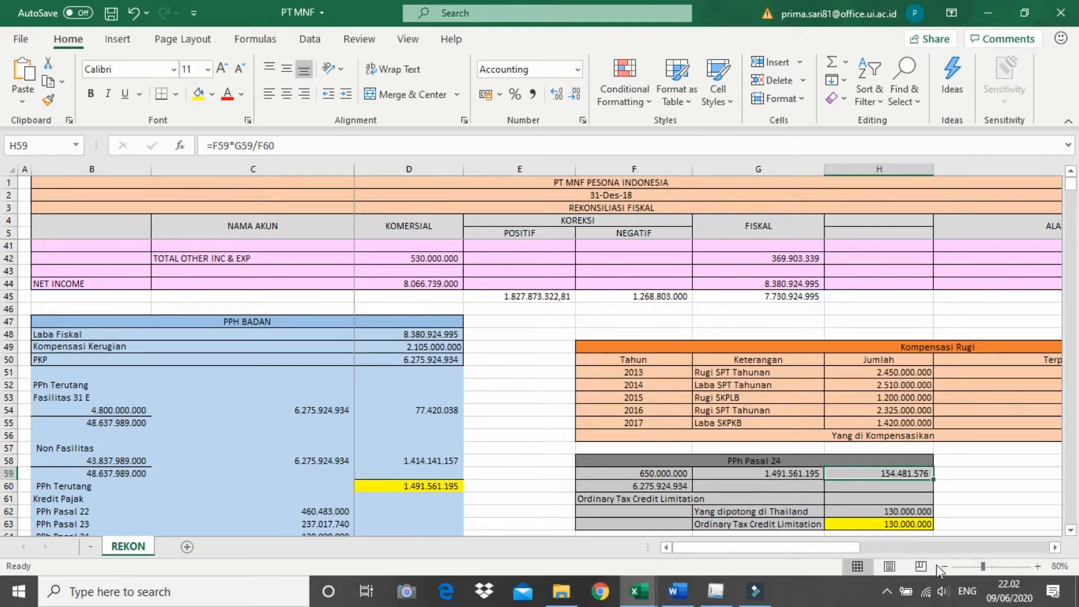
{"action": "left_click", "coordinate": [898, 513]}
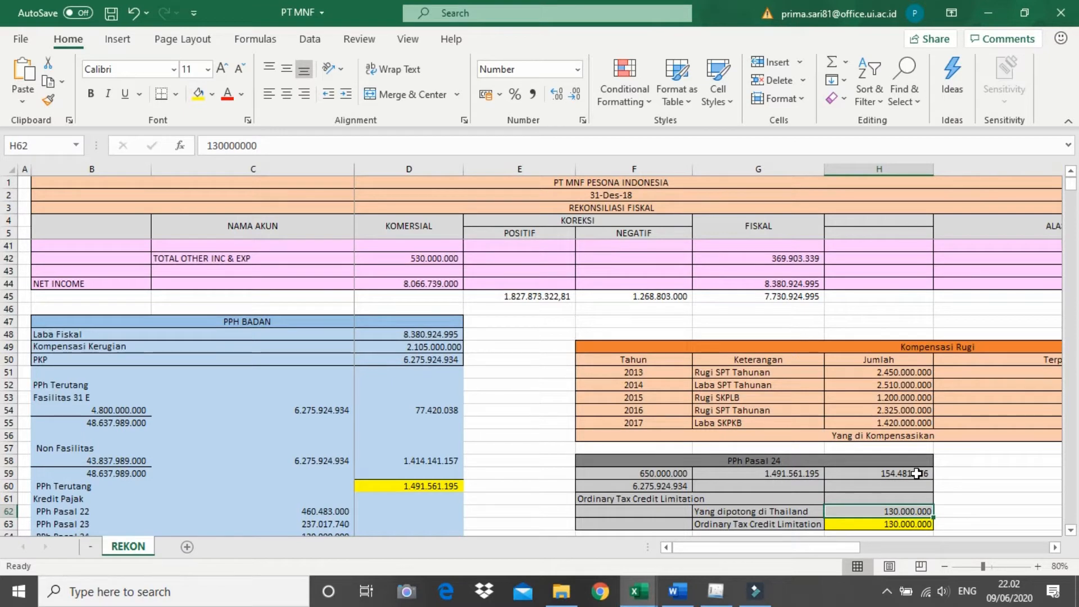
{"action": "left_click", "coordinate": [912, 523]}
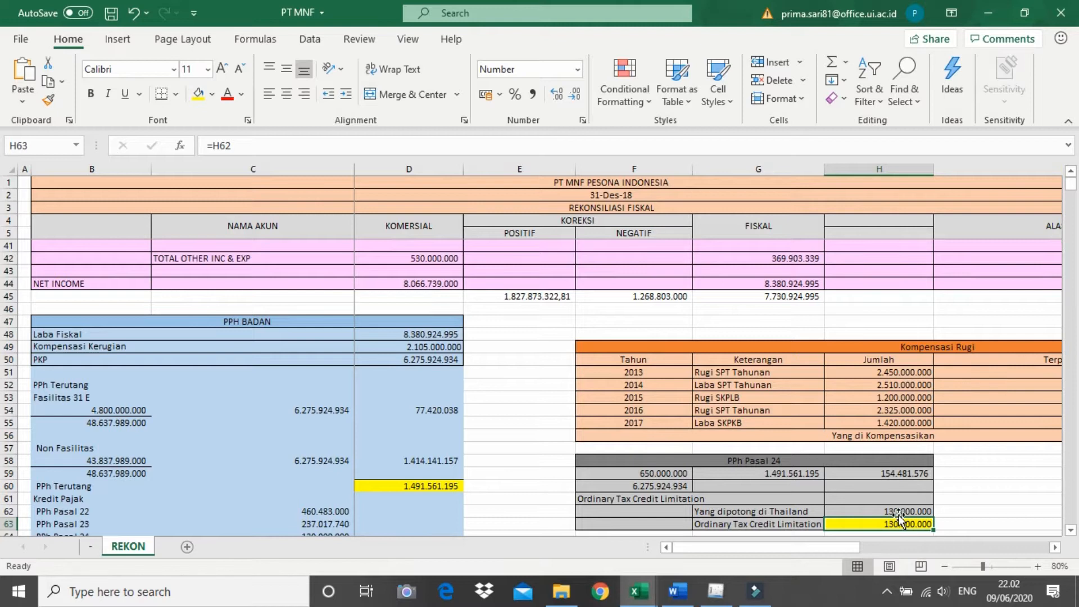
Set Kredit Pajak Diperhitungkan (Rp) to 130.000.000 in eSPT, save the record without starting another, and close the Kredit Pajak Luar Negeri windows.
{"action": "key", "text": "alt+Tab"}
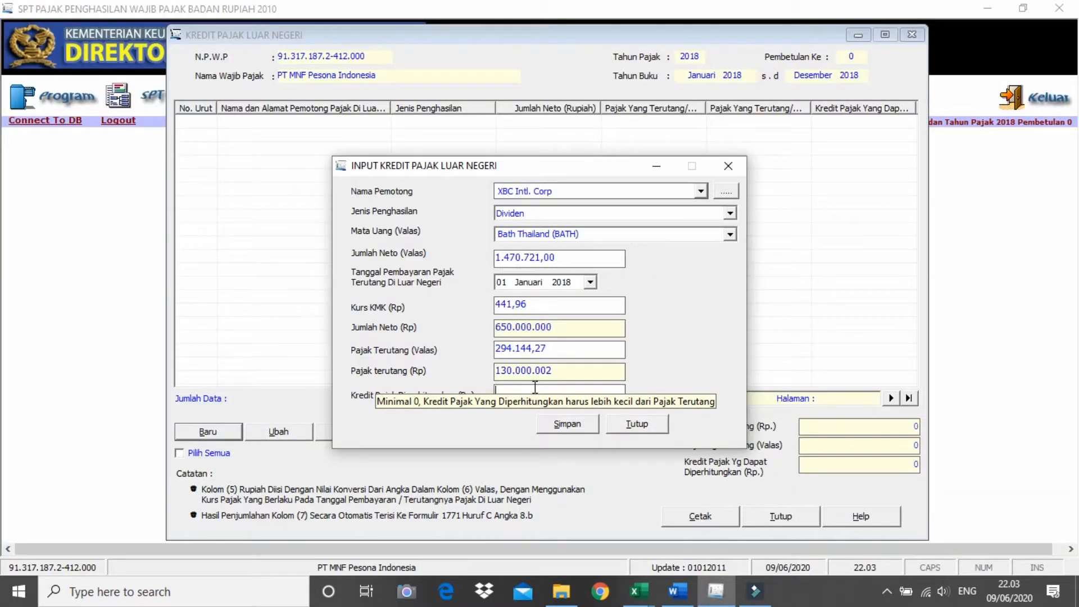
{"action": "type", "text": "130.000.000"}
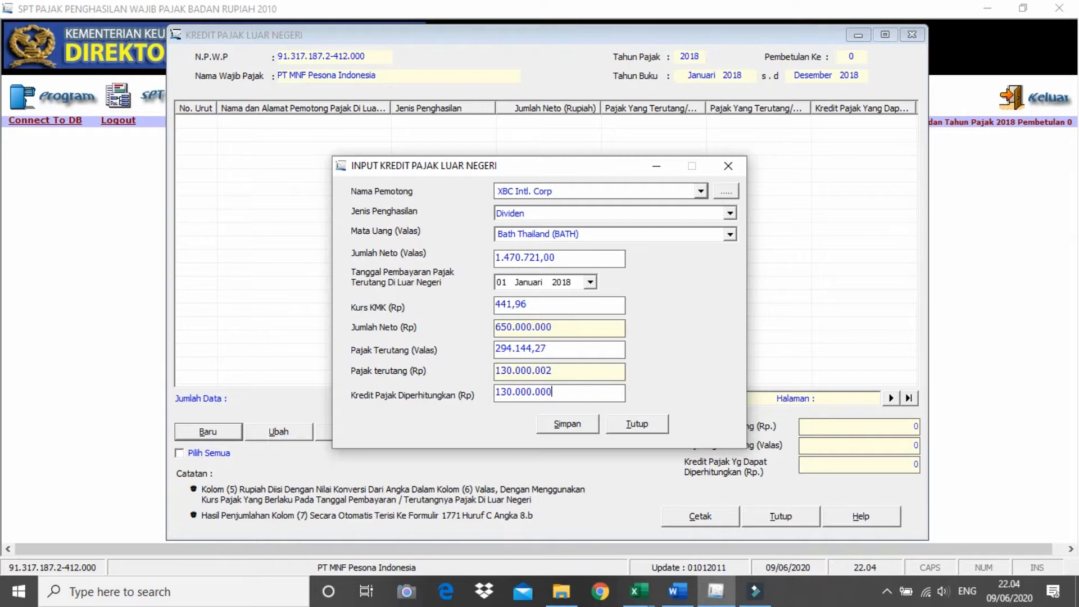
{"action": "left_click", "coordinate": [582, 425]}
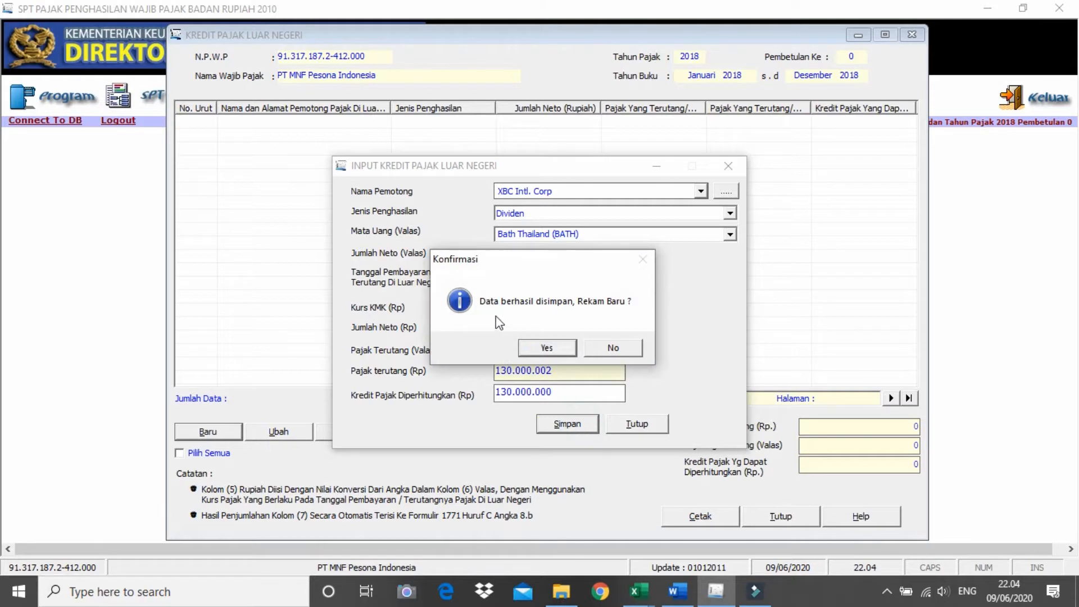
{"action": "left_click", "coordinate": [637, 350]}
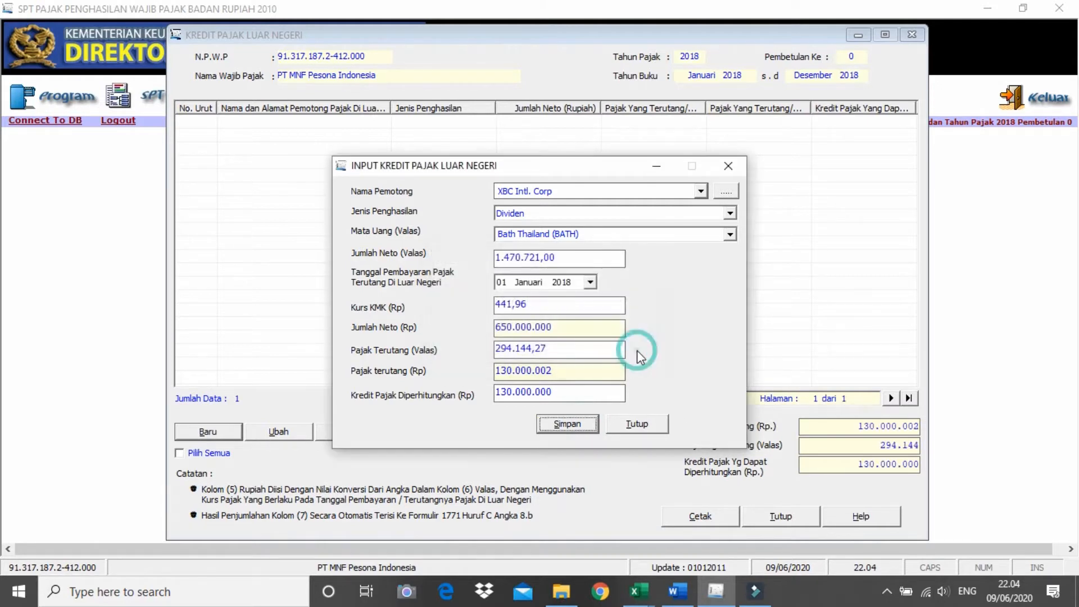
{"action": "left_click", "coordinate": [745, 260]}
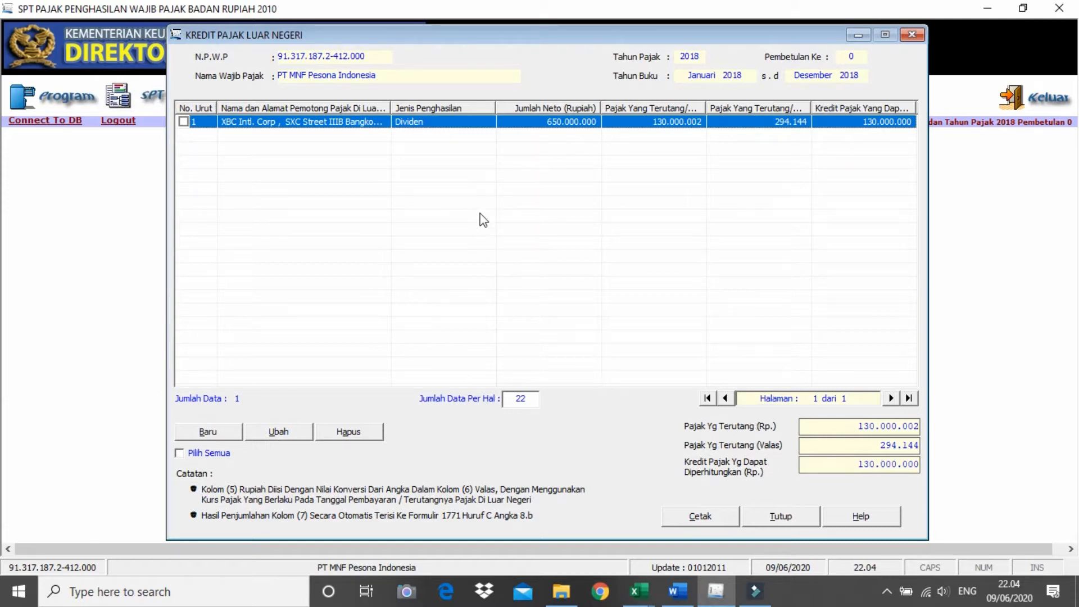
{"action": "left_click", "coordinate": [912, 34]}
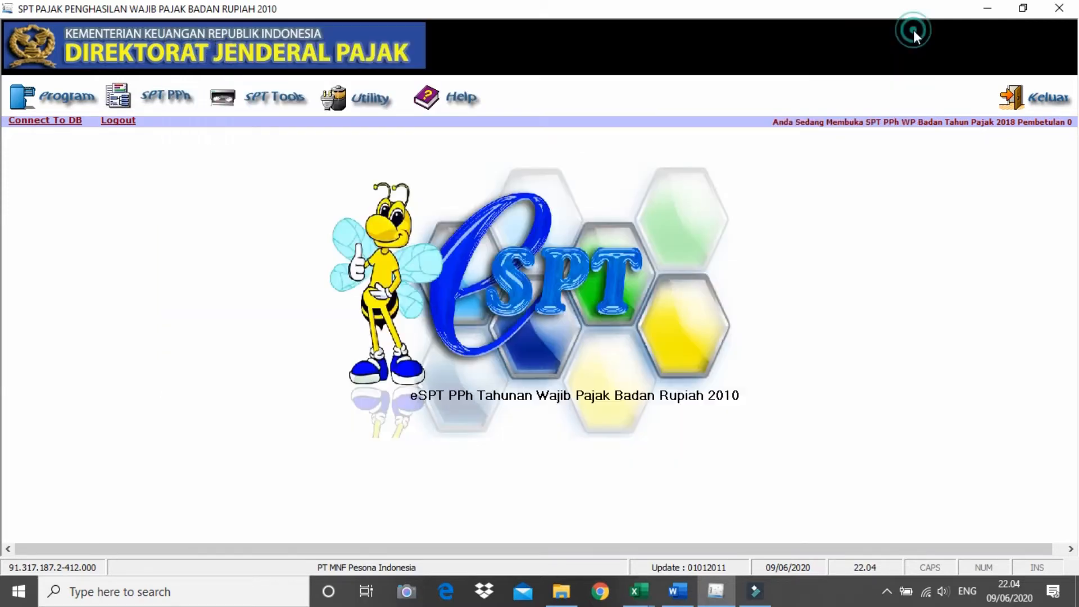
Open Formulir 1771-I and check the foreign net income on page 1 and the net fiscal income on page 3.
{"action": "left_click", "coordinate": [155, 104]}
{"action": "mouse_move", "coordinate": [161, 142]}
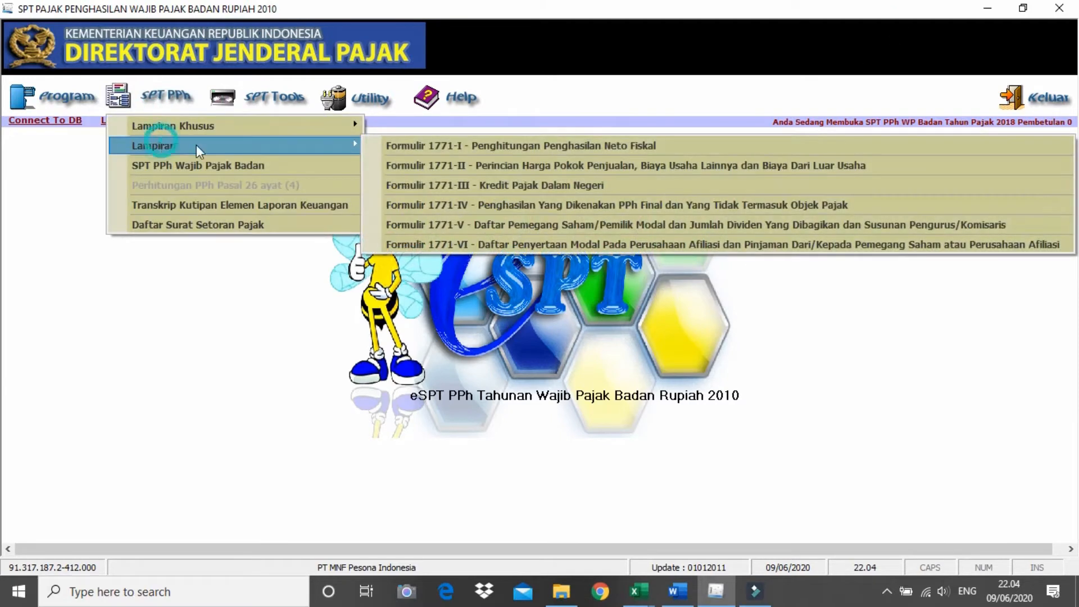
{"action": "left_click", "coordinate": [428, 143]}
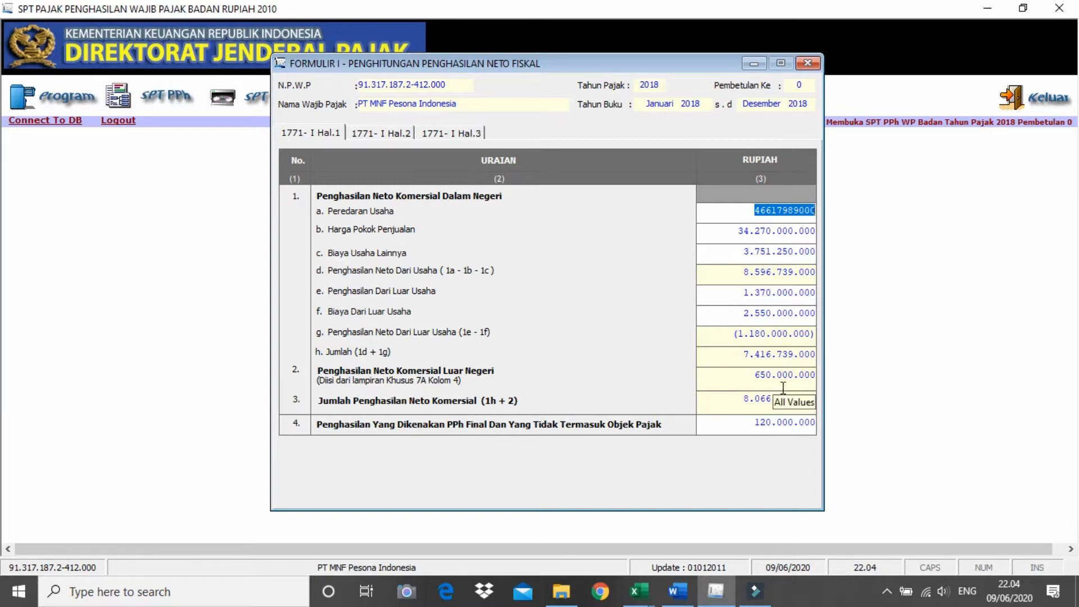
{"action": "left_click", "coordinate": [454, 134]}
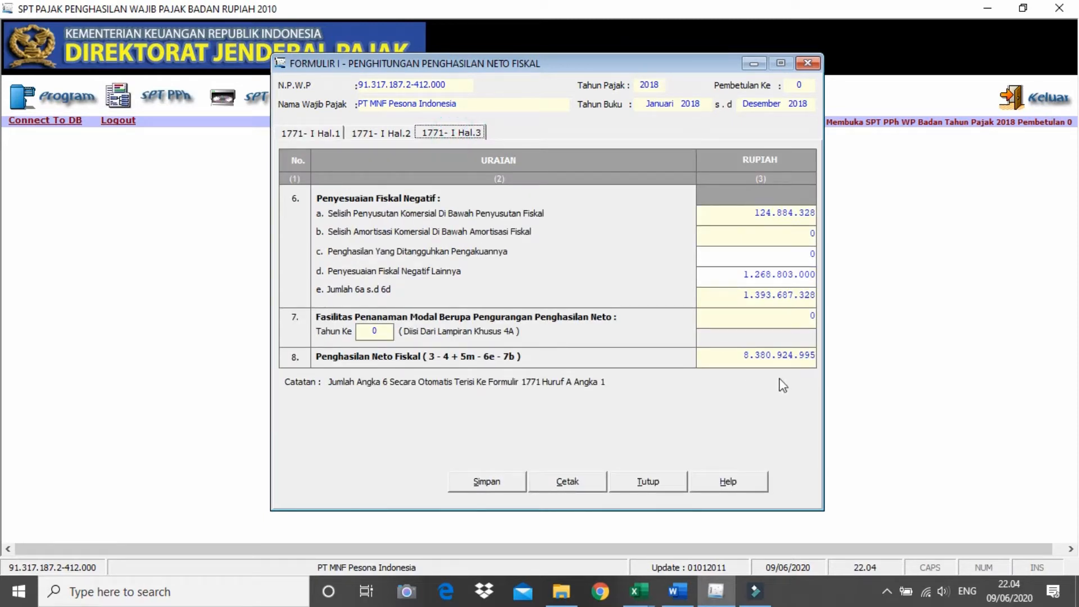
Compare the net fiscal income with the REKON sheet in Excel, highlight fiscal net income cell G44, and return to eSPT.
{"action": "key", "text": "alt+Tab"}
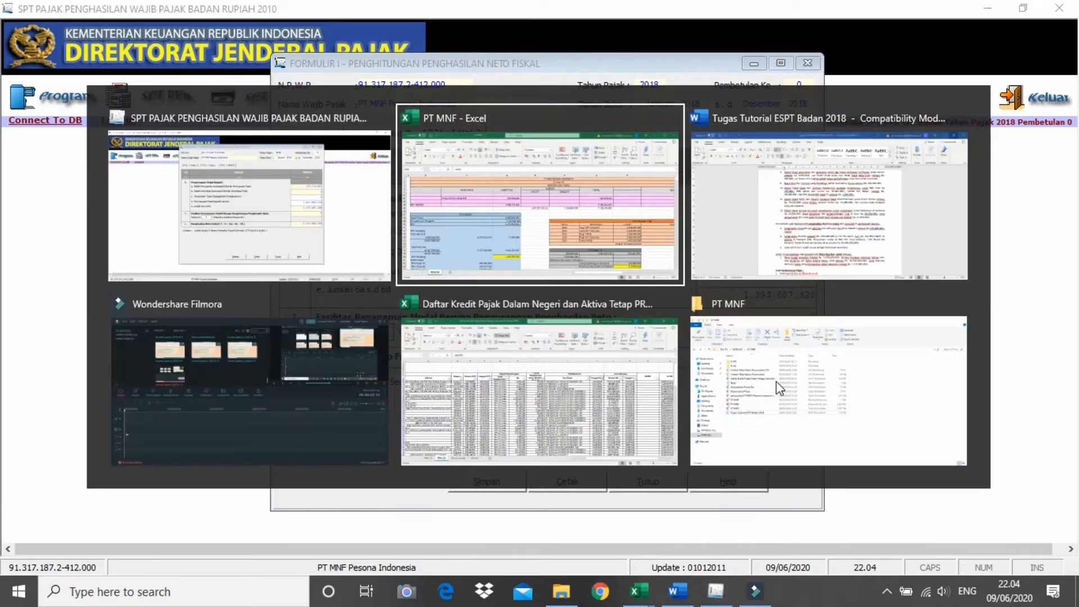
{"action": "left_click", "coordinate": [803, 285]}
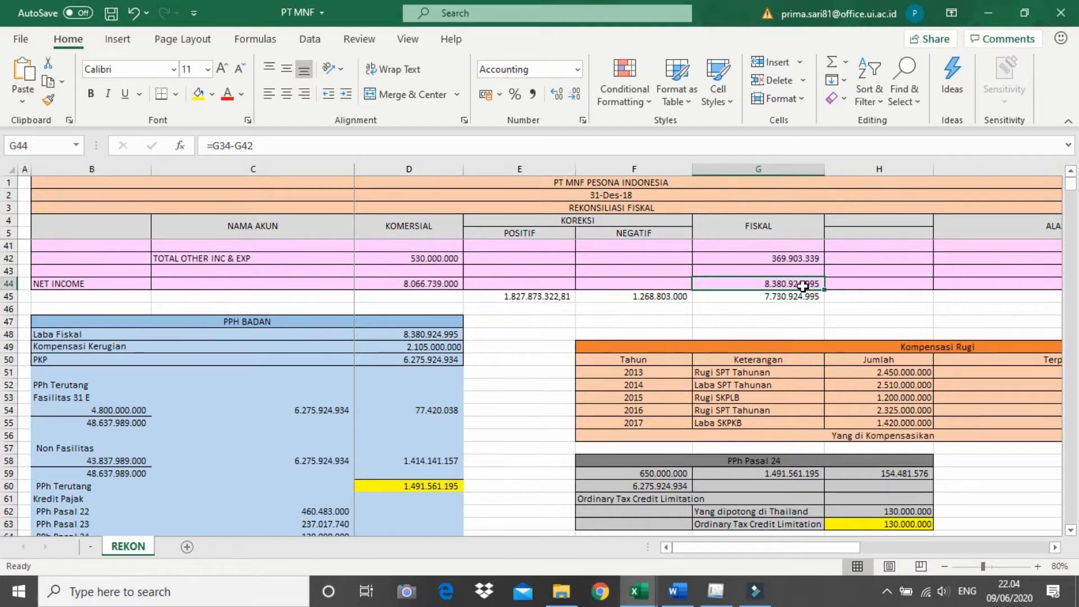
{"action": "left_click", "coordinate": [197, 93]}
{"action": "left_click", "coordinate": [775, 310]}
{"action": "left_click", "coordinate": [770, 285]}
{"action": "key", "text": "alt+Tab"}
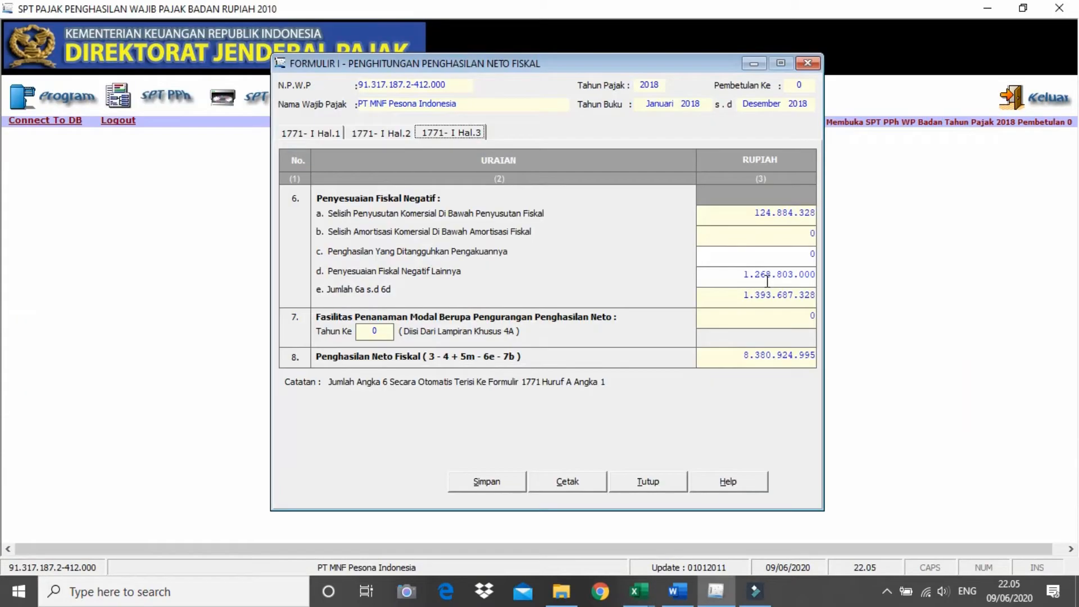
Close Formulir 1771-I, saving its data.
{"action": "left_click", "coordinate": [645, 482]}
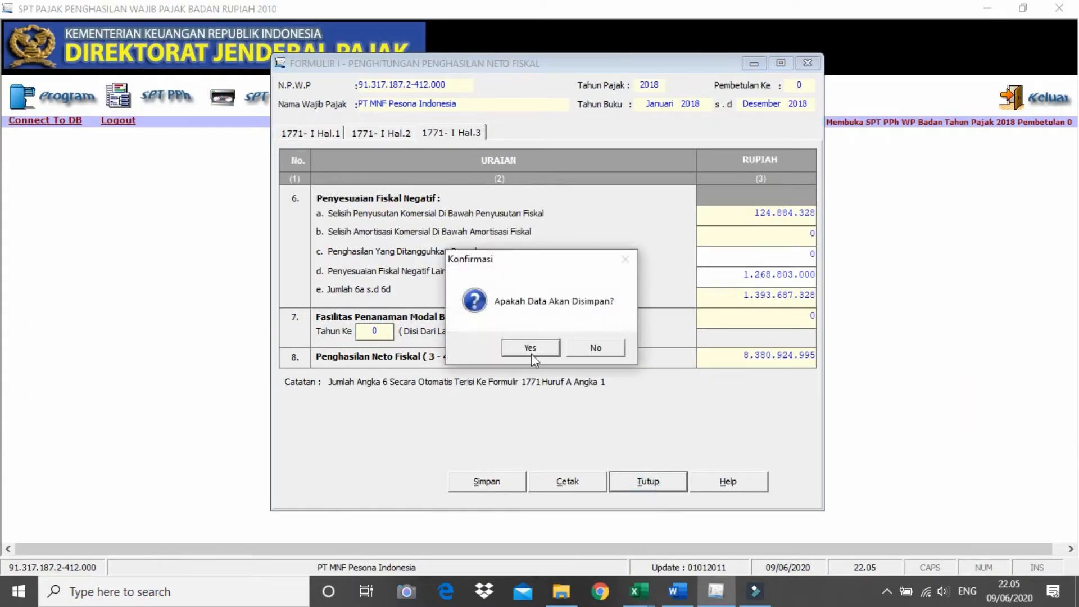
{"action": "left_click", "coordinate": [531, 348]}
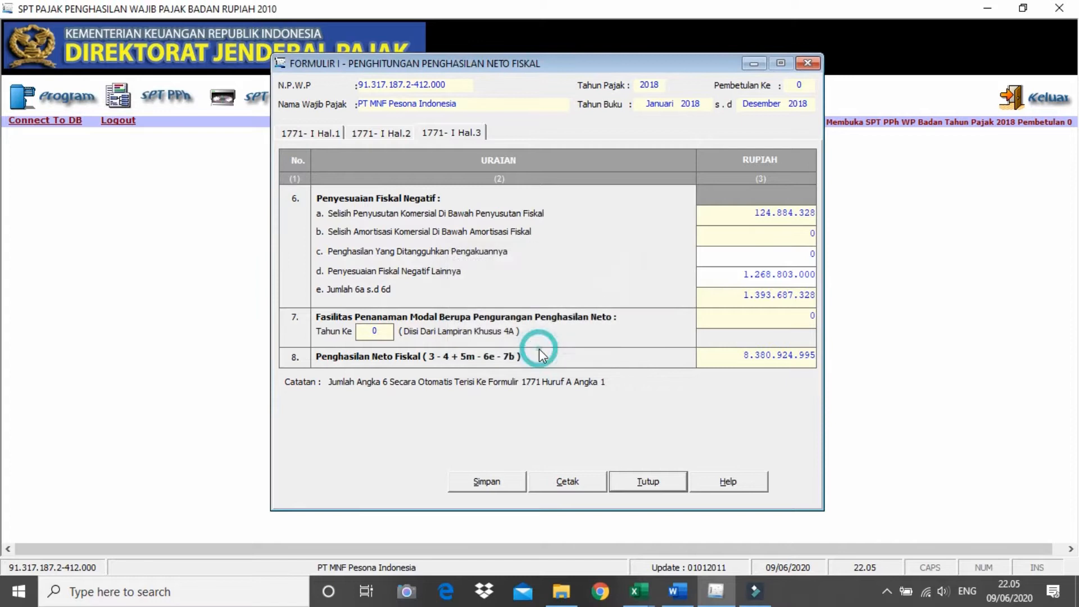
{"action": "left_click", "coordinate": [568, 353]}
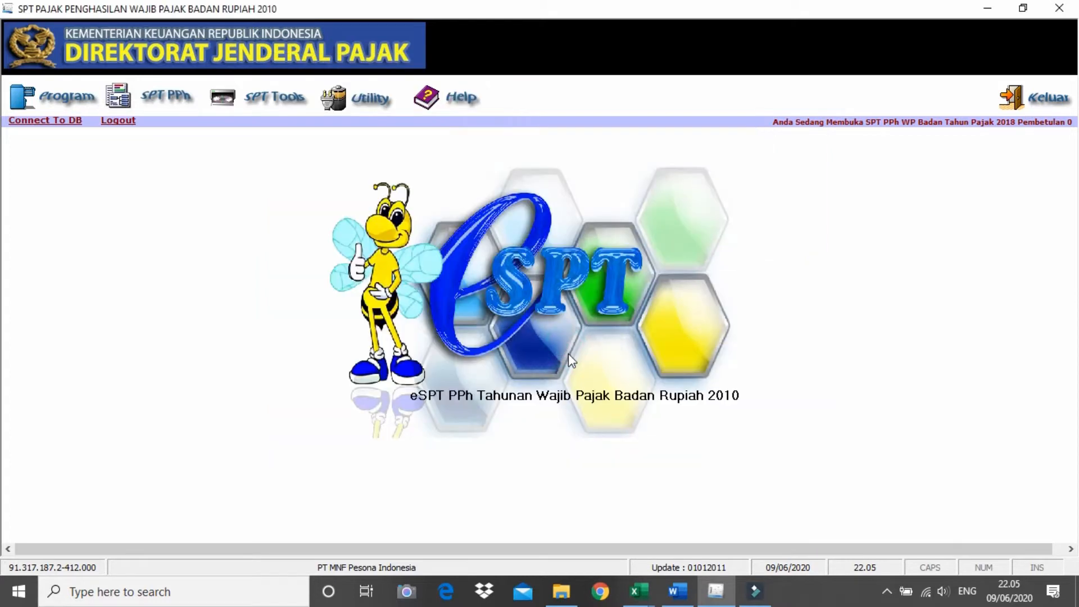
Switch to the PT MNF workbook in Excel and show the sheet that lists the seven video parts.
{"action": "mouse_move", "coordinate": [639, 592]}
{"action": "left_click", "coordinate": [535, 539]}
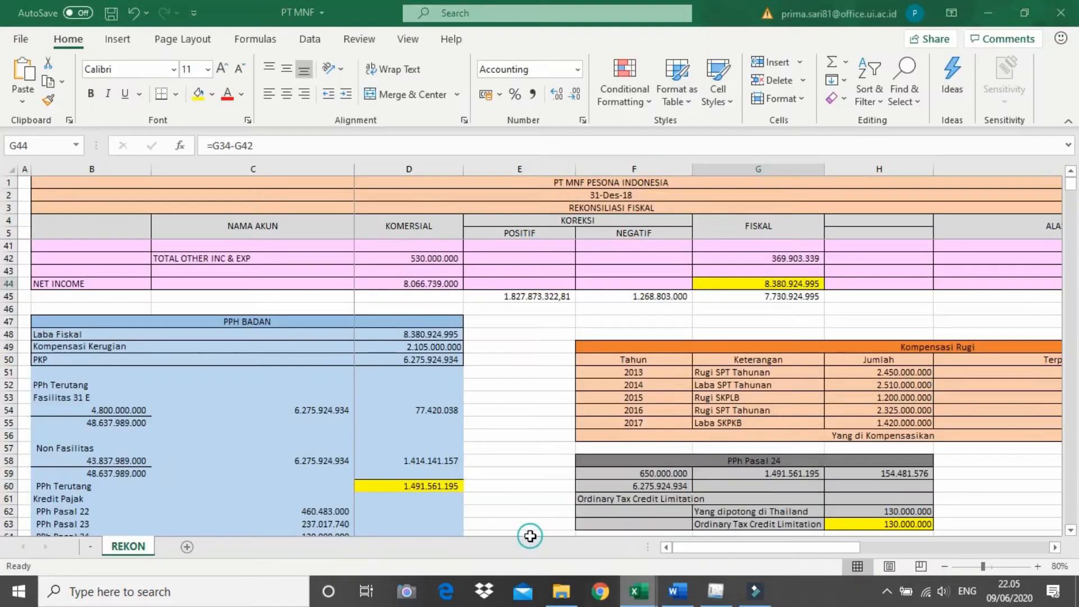
{"action": "left_click", "coordinate": [90, 547]}
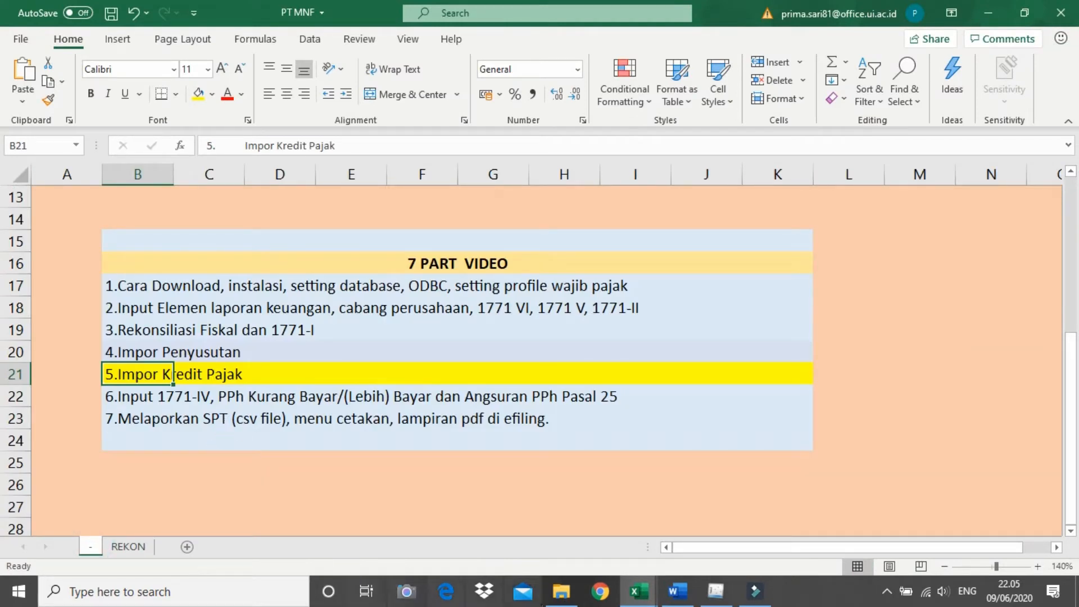
Switch to the Daftar Kredit Pajak Dalam Negeri workbook and review its PPh 23 and PPh 22 sheets.
{"action": "left_click", "coordinate": [628, 602]}
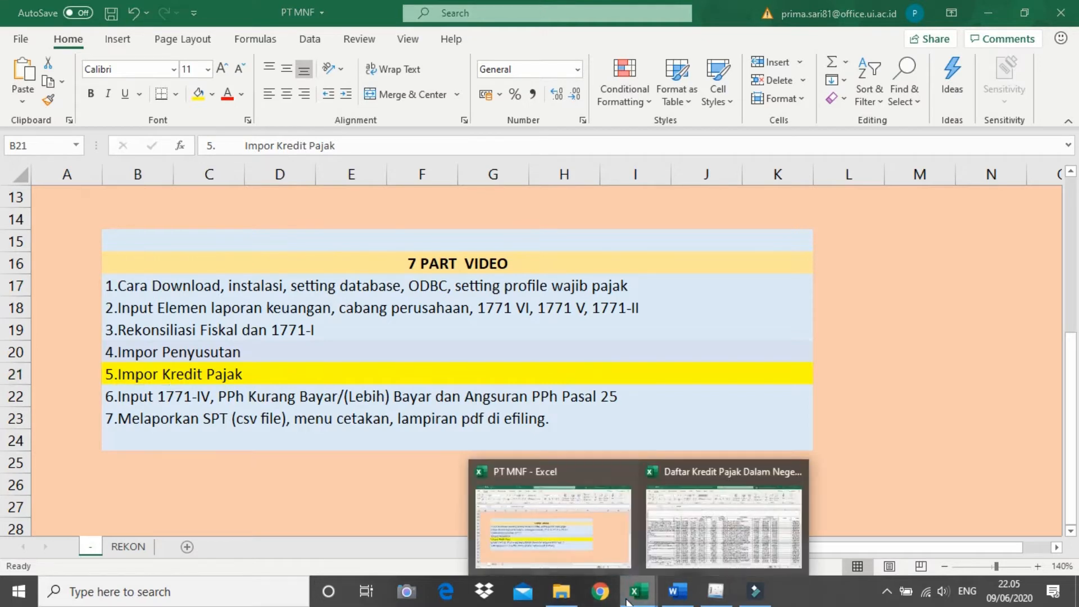
{"action": "left_click", "coordinate": [686, 542]}
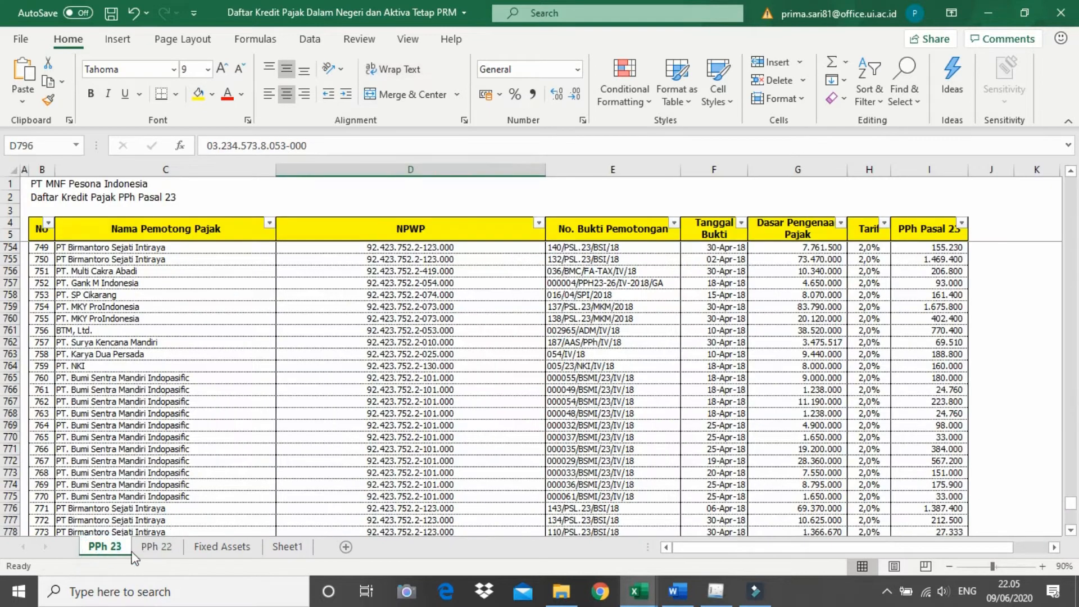
{"action": "left_click", "coordinate": [101, 548]}
{"action": "left_click", "coordinate": [157, 547]}
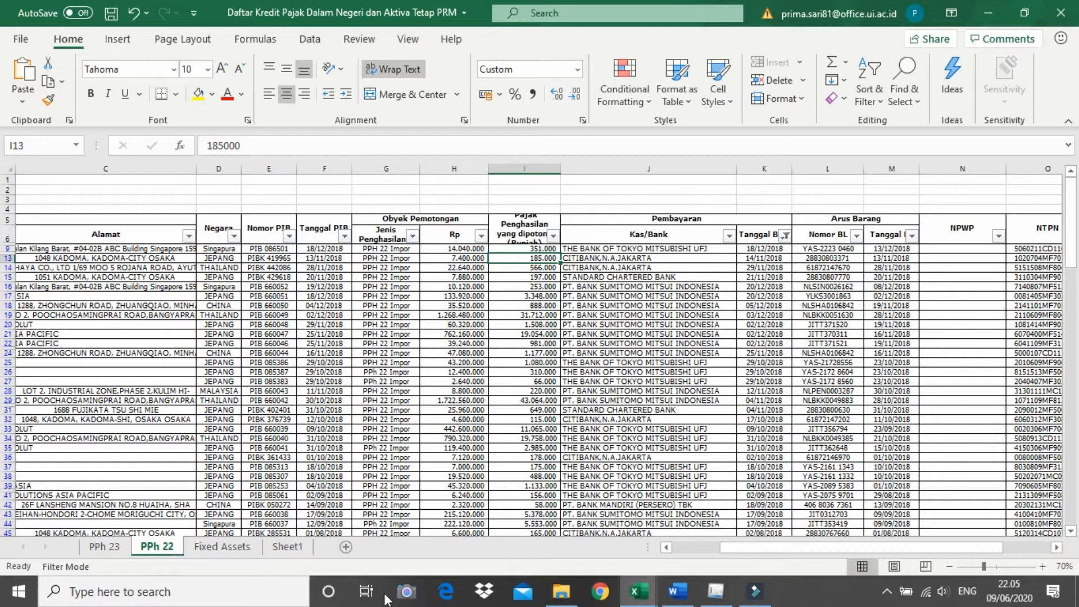
In File Explorer, copy Contoh Data Impor Kredit Pajak DN from E-SPT > E-SPT PPh Badan > SPT Badan > Contoh Data Impor.
{"action": "left_click", "coordinate": [561, 591]}
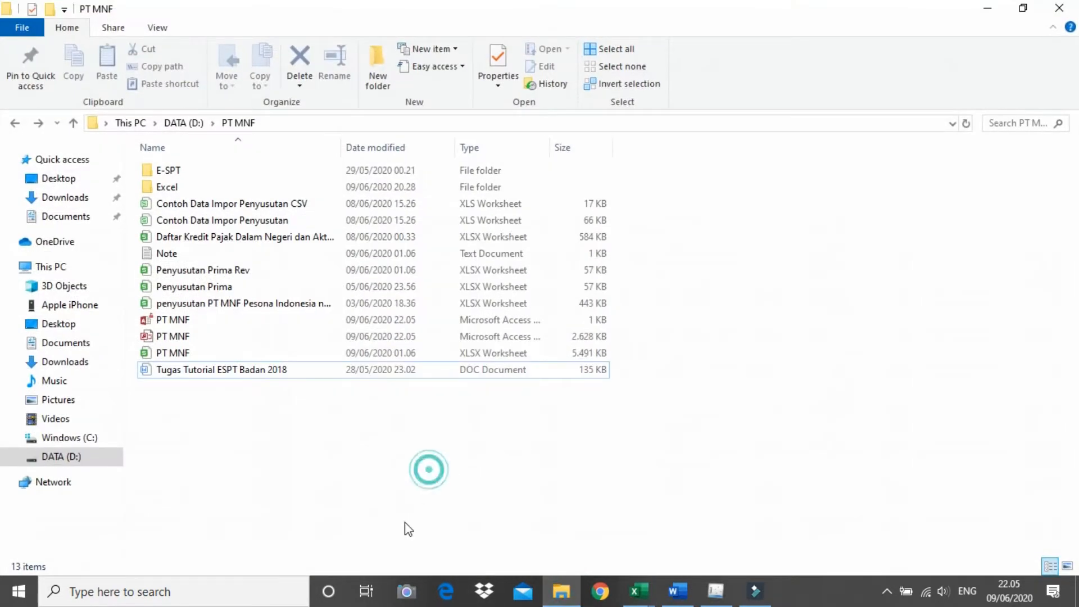
{"action": "left_click", "coordinate": [320, 171]}
{"action": "double_click", "coordinate": [316, 166]}
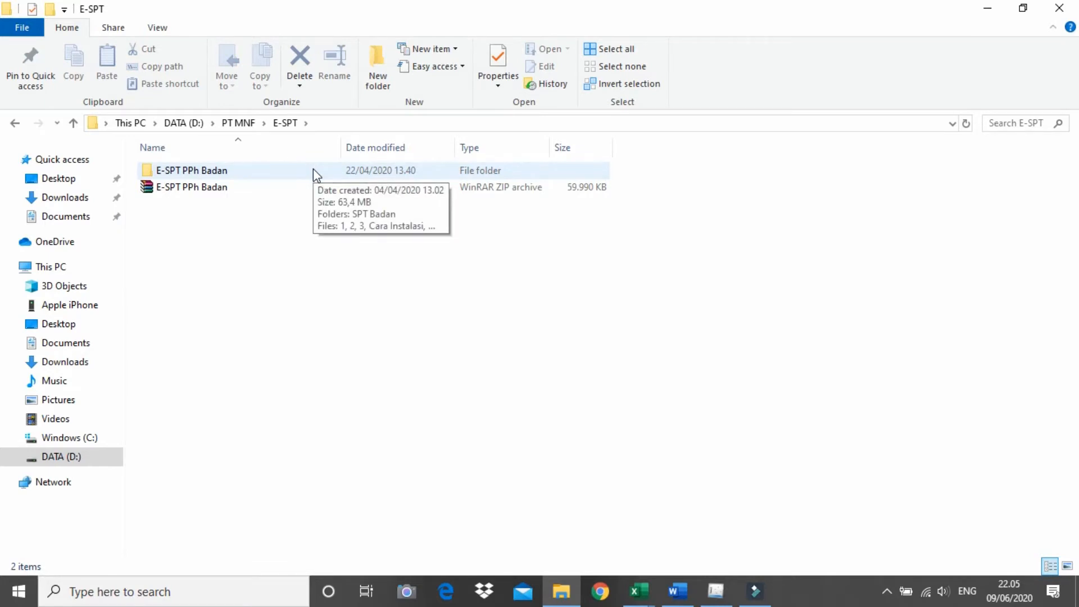
{"action": "double_click", "coordinate": [312, 170]}
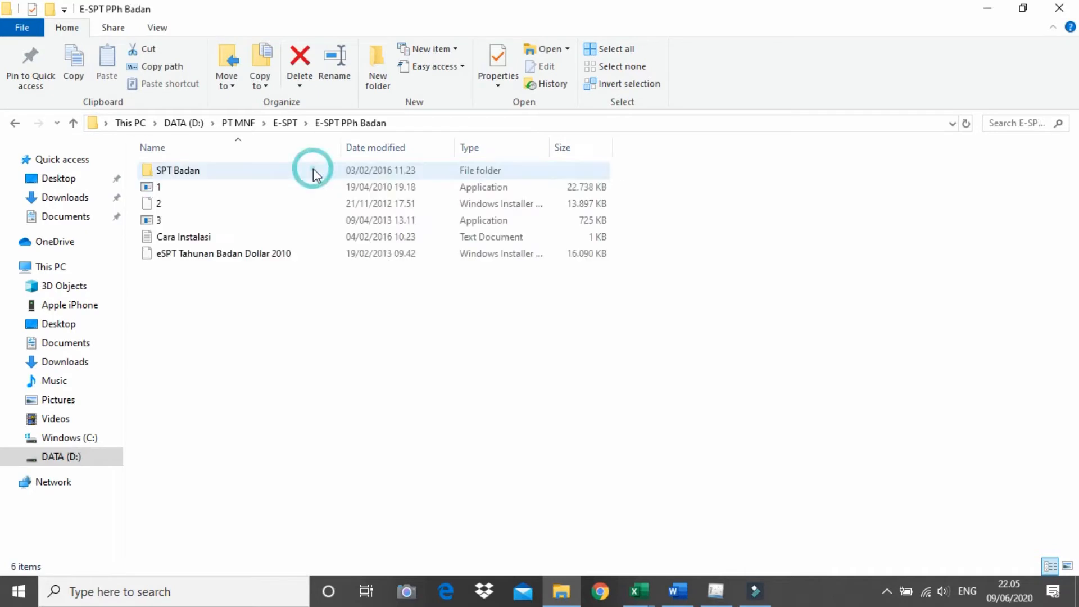
{"action": "double_click", "coordinate": [319, 170]}
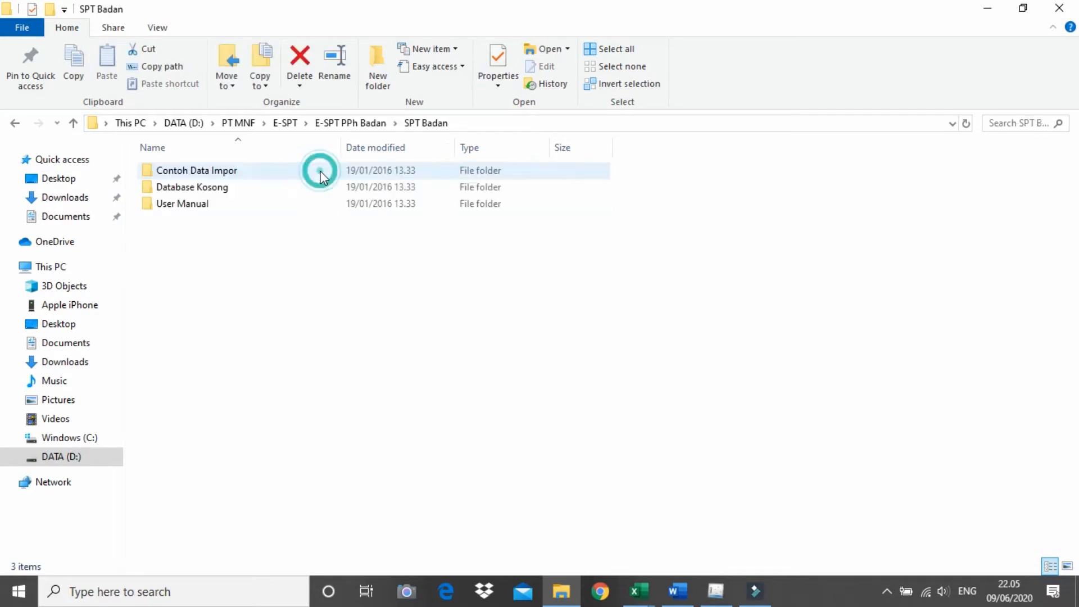
{"action": "double_click", "coordinate": [319, 171]}
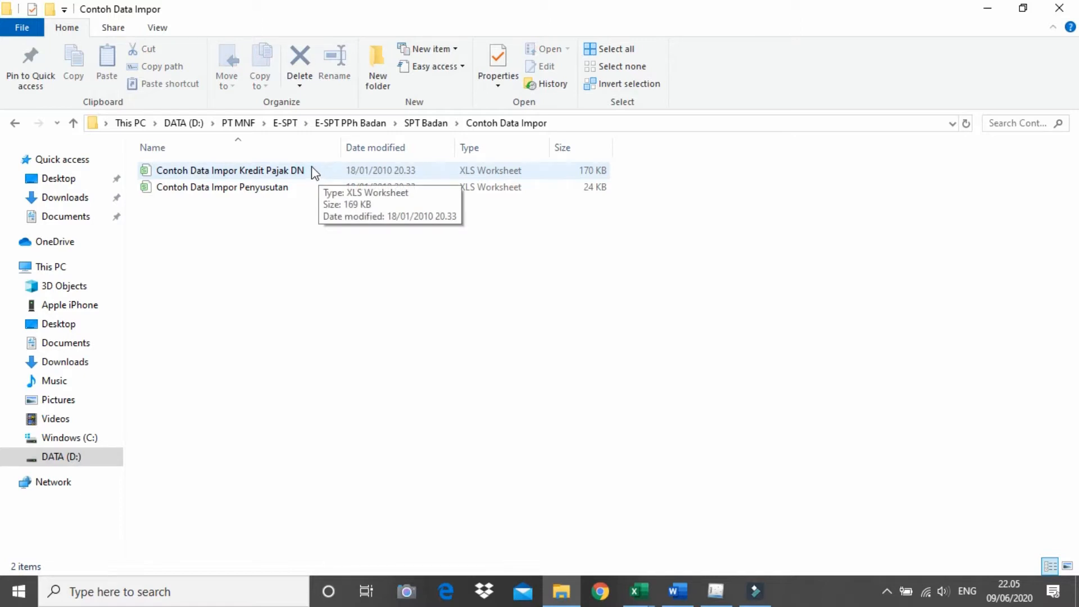
{"action": "left_click", "coordinate": [313, 172]}
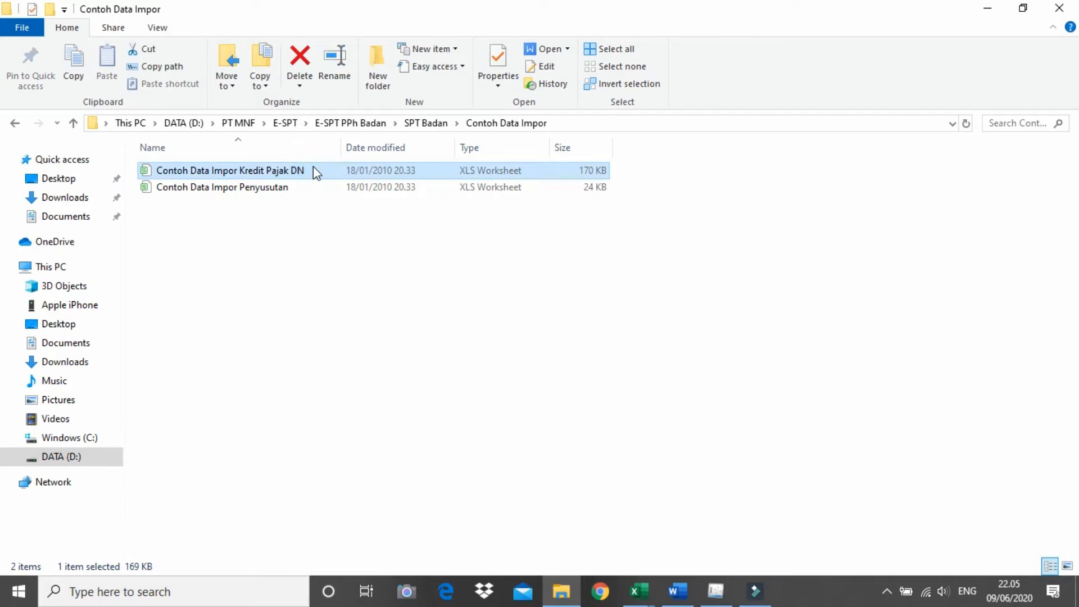
{"action": "key", "text": "ctrl+c"}
Return to the PT MNF folder and paste the copied Contoh Data Impor Kredit Pajak DN worksheet there.
{"action": "left_click", "coordinate": [17, 125]}
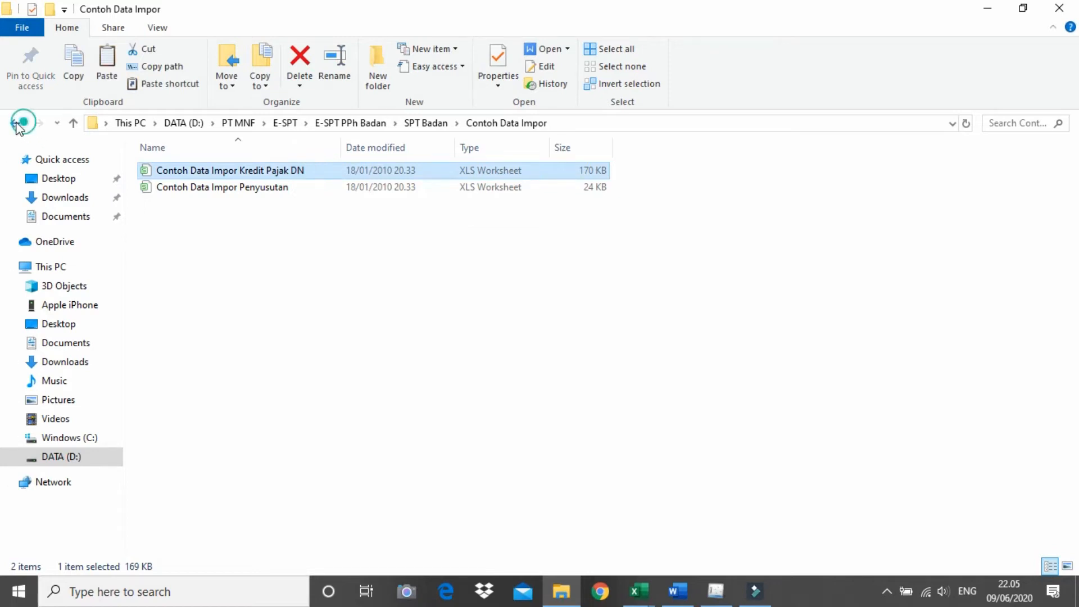
{"action": "left_click", "coordinate": [16, 124]}
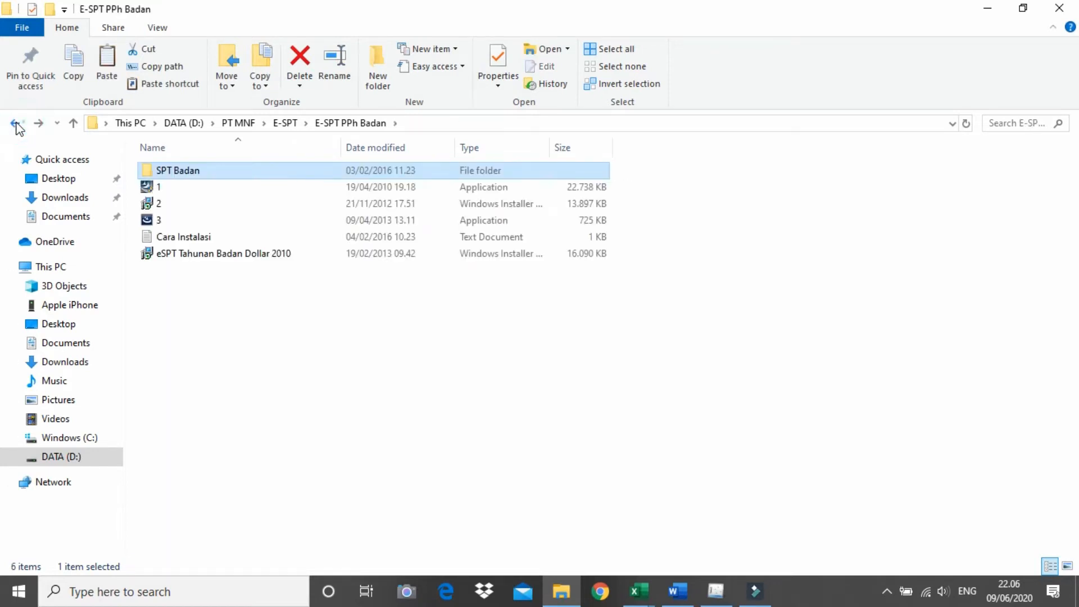
{"action": "left_click", "coordinate": [16, 123]}
{"action": "left_click", "coordinate": [17, 124]}
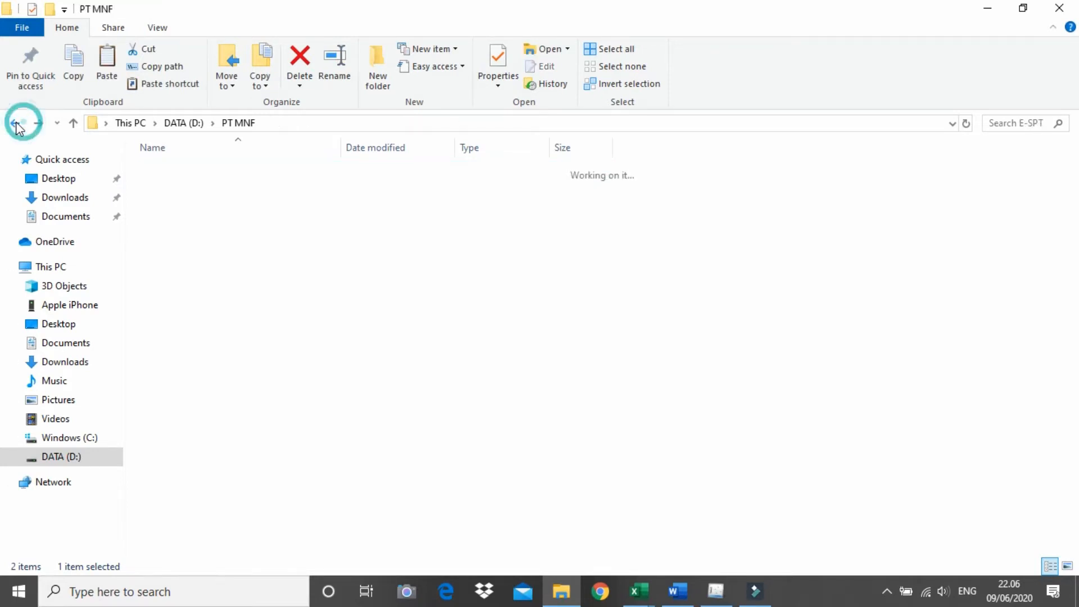
{"action": "left_click", "coordinate": [728, 264]}
{"action": "key", "text": "ctrl+v"}
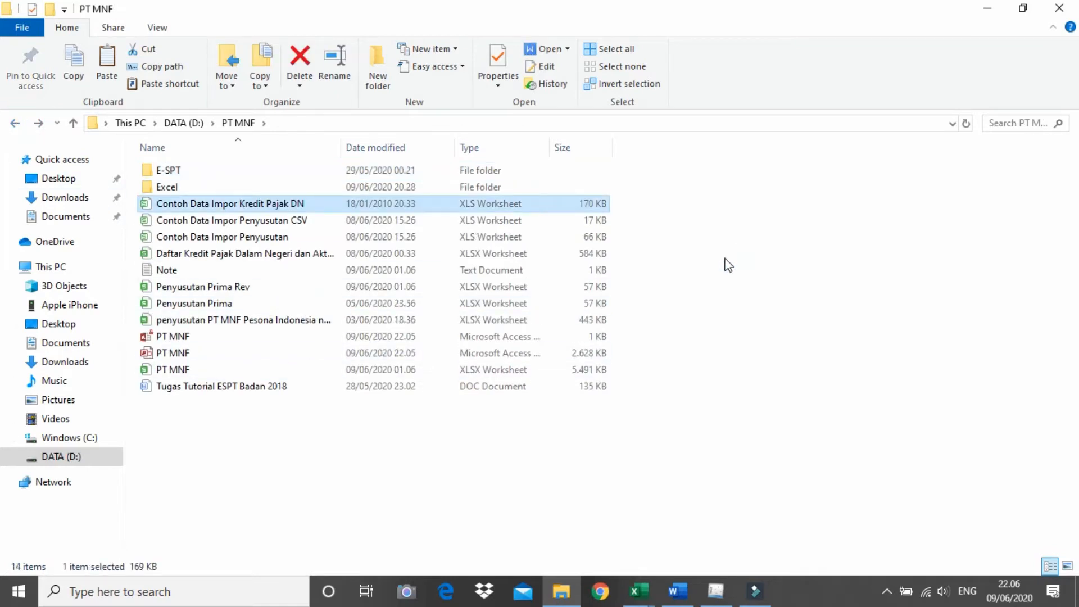
Open the pasted Contoh Data Impor Kredit Pajak DN file with Excel, enable editing, and show the Skema Impor DN sheet.
{"action": "left_click", "coordinate": [453, 206]}
{"action": "right_click", "coordinate": [454, 208]}
{"action": "mouse_move", "coordinate": [492, 334]}
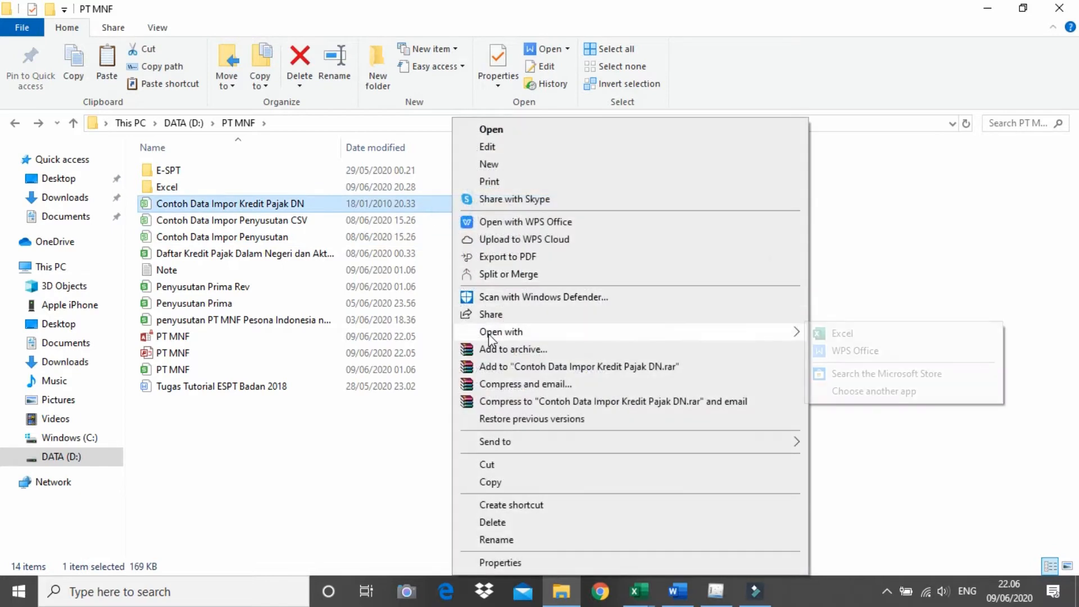
{"action": "left_click", "coordinate": [907, 334]}
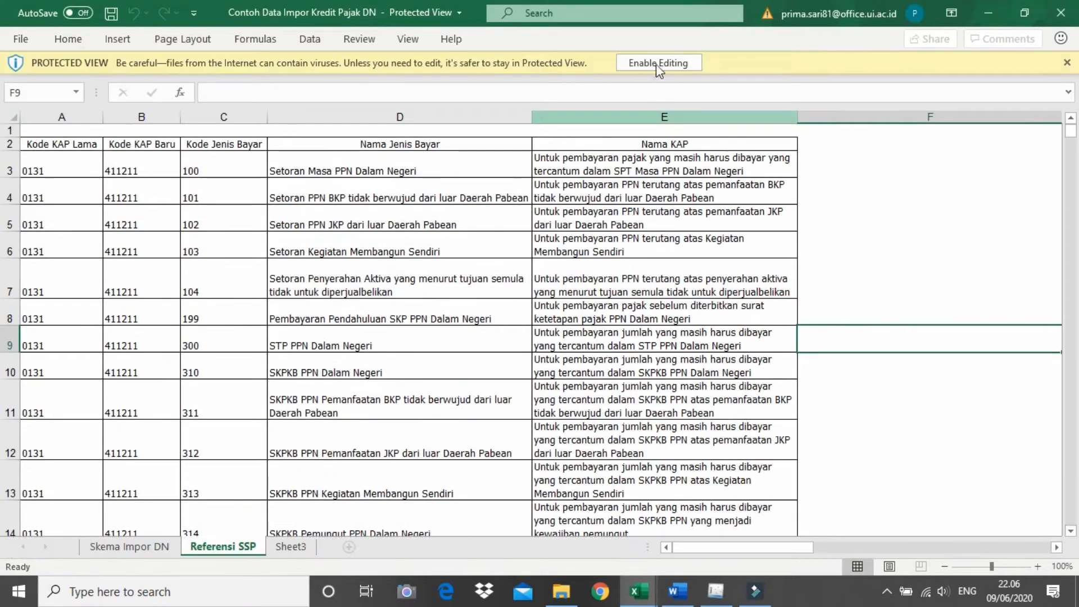
{"action": "left_click", "coordinate": [659, 63]}
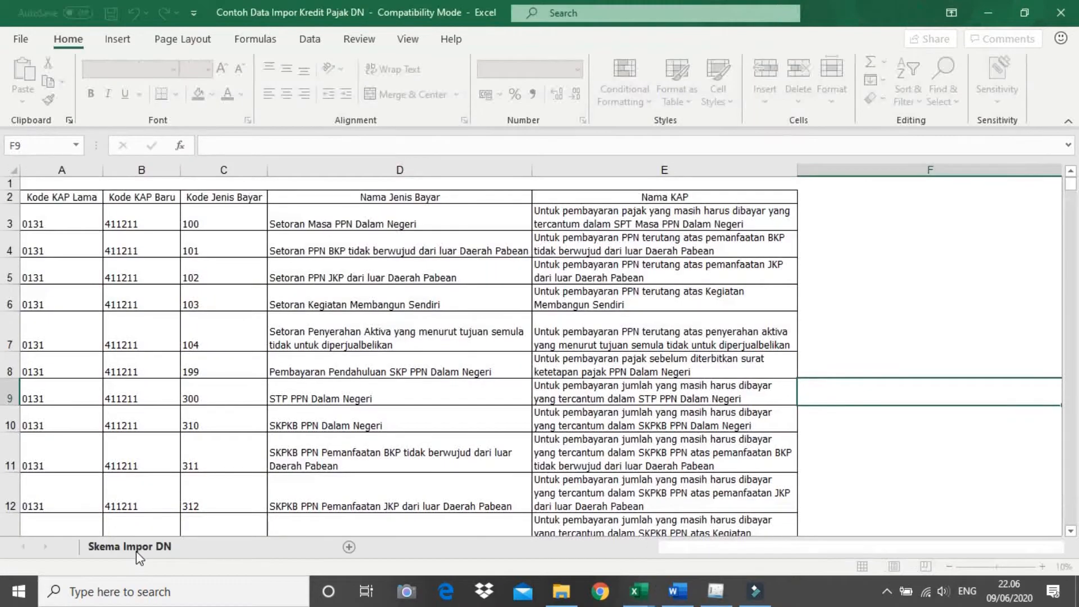
{"action": "scroll", "coordinate": [149, 258], "scroll_direction": "left", "scroll_amount": 3}
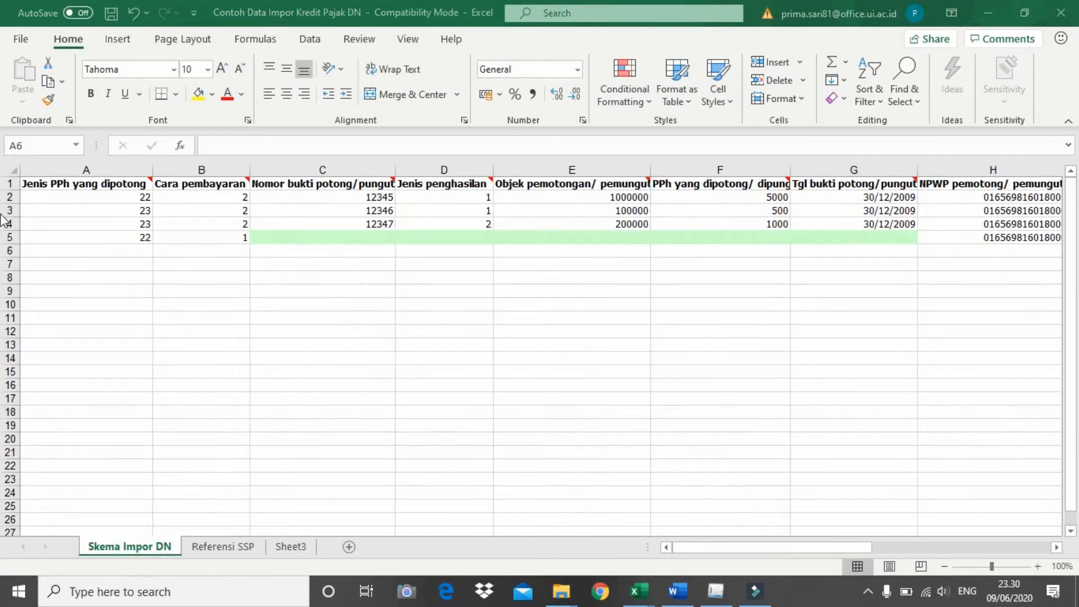
Examine the Jenis PPh yang dipotong codes in the sample rows of column A.
{"action": "left_click", "coordinate": [72, 247]}
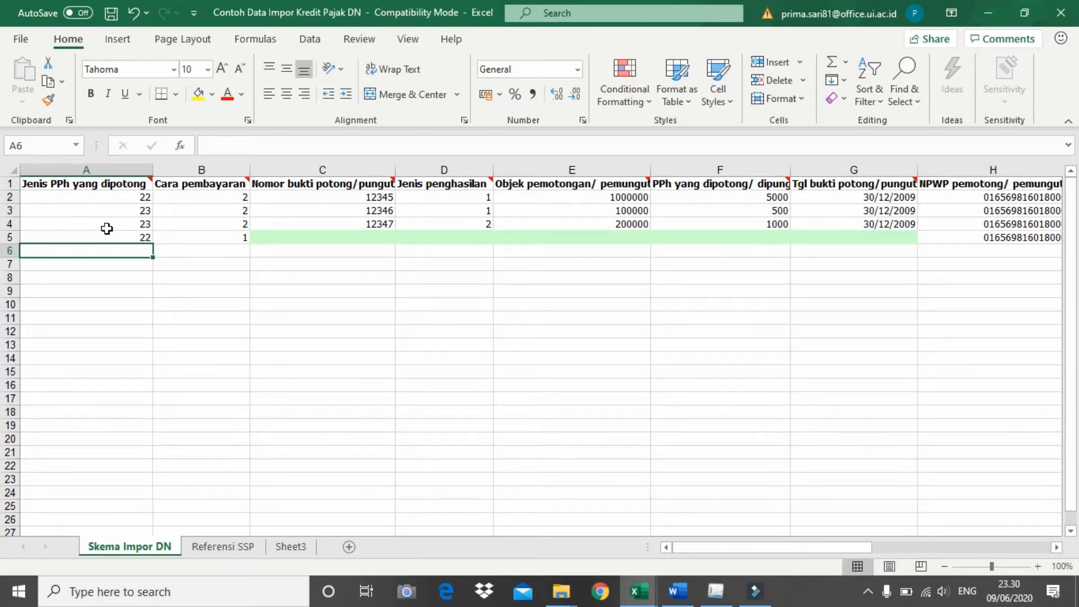
{"action": "left_click", "coordinate": [144, 196]}
{"action": "left_click", "coordinate": [148, 237]}
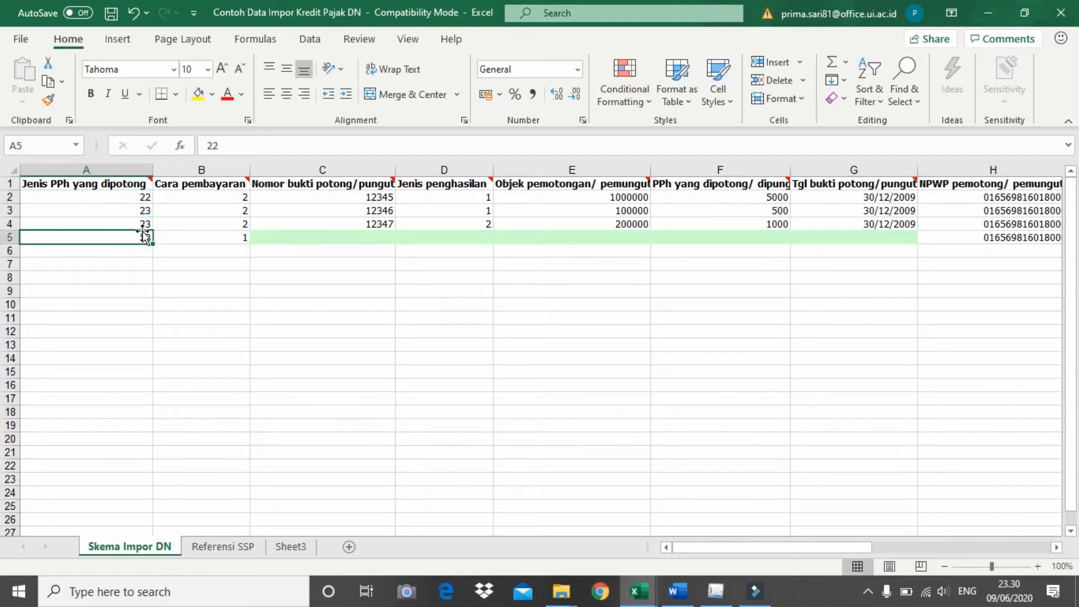
{"action": "left_click", "coordinate": [139, 255]}
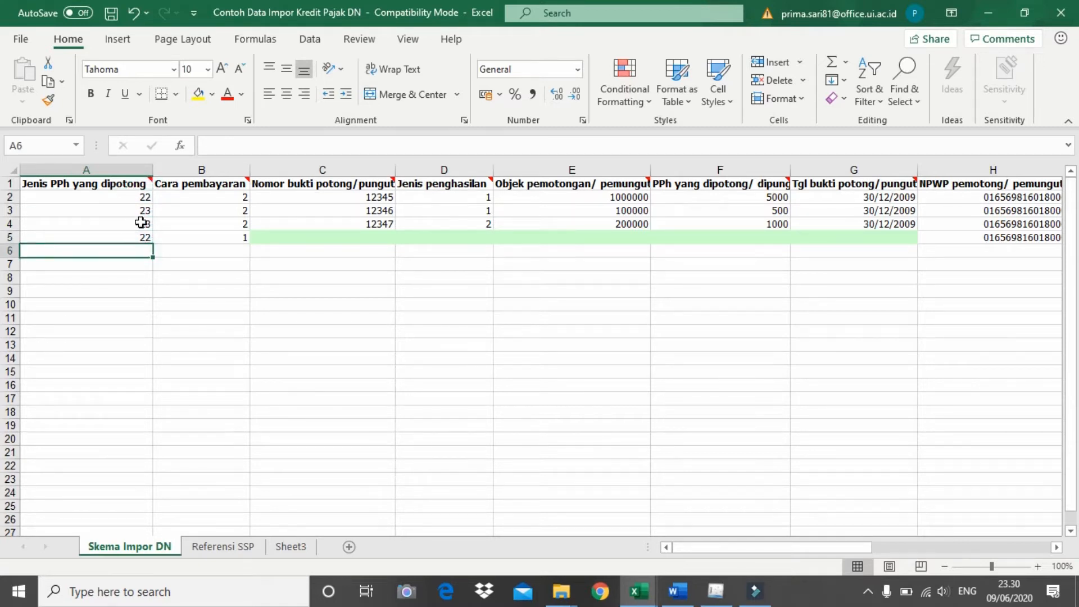
{"action": "left_click", "coordinate": [140, 197]}
{"action": "left_click", "coordinate": [133, 253]}
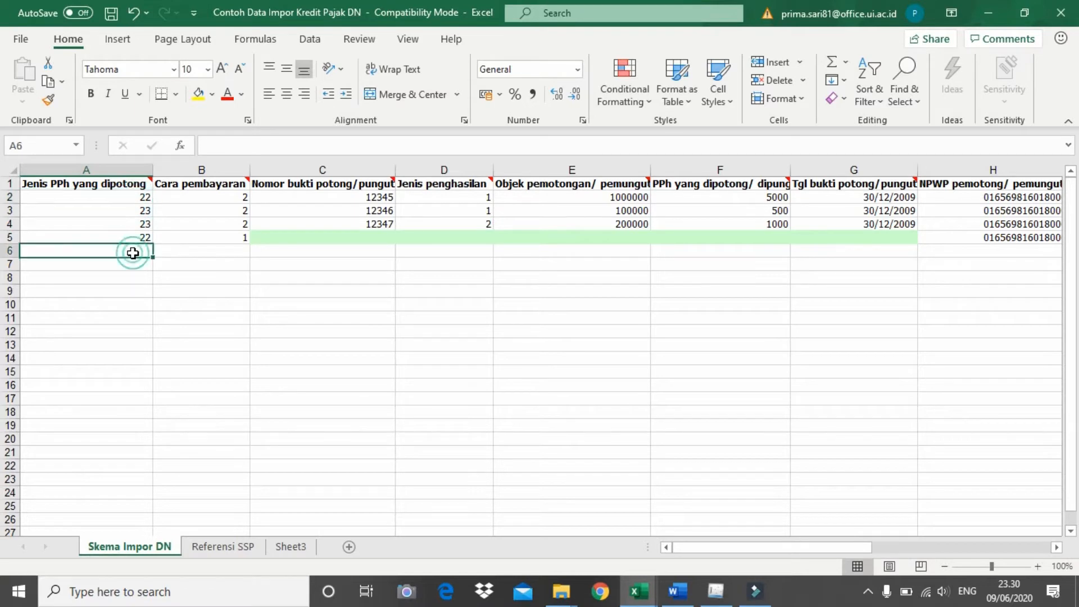
{"action": "left_click_drag", "start_coordinate": [142, 198], "coordinate": [210, 197]}
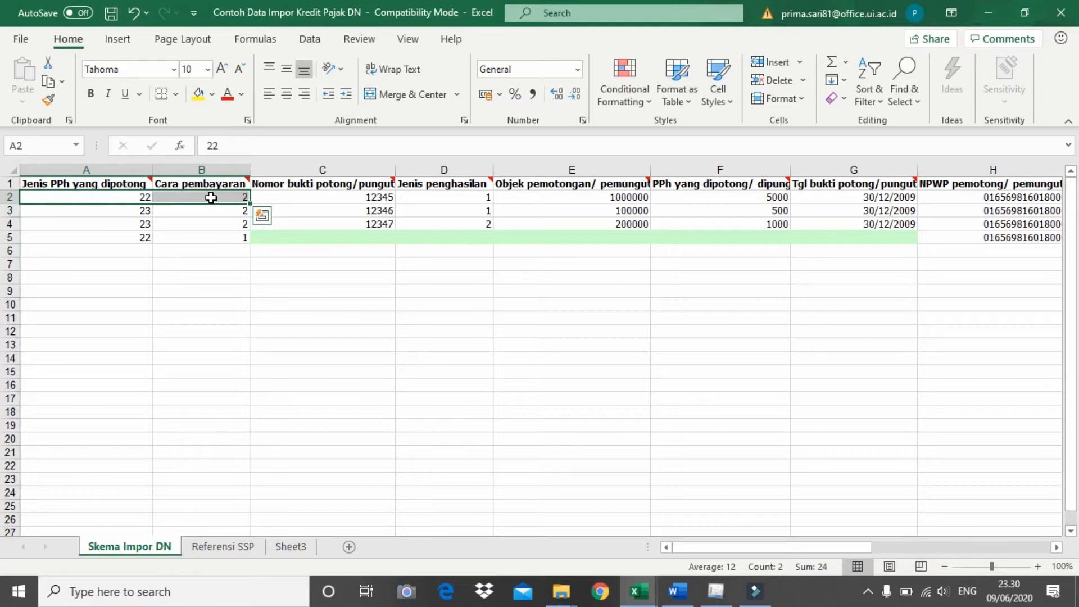
Check the Cara pembayaran codes in B2 to B5 and read the note on the column B header.
{"action": "left_click", "coordinate": [215, 198]}
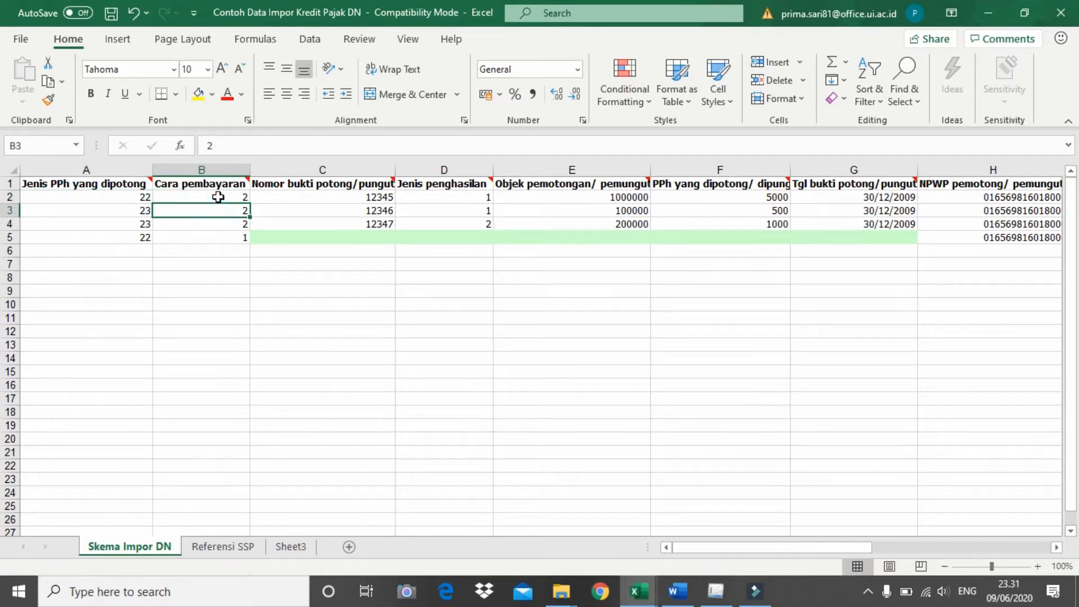
{"action": "mouse_move", "coordinate": [245, 184]}
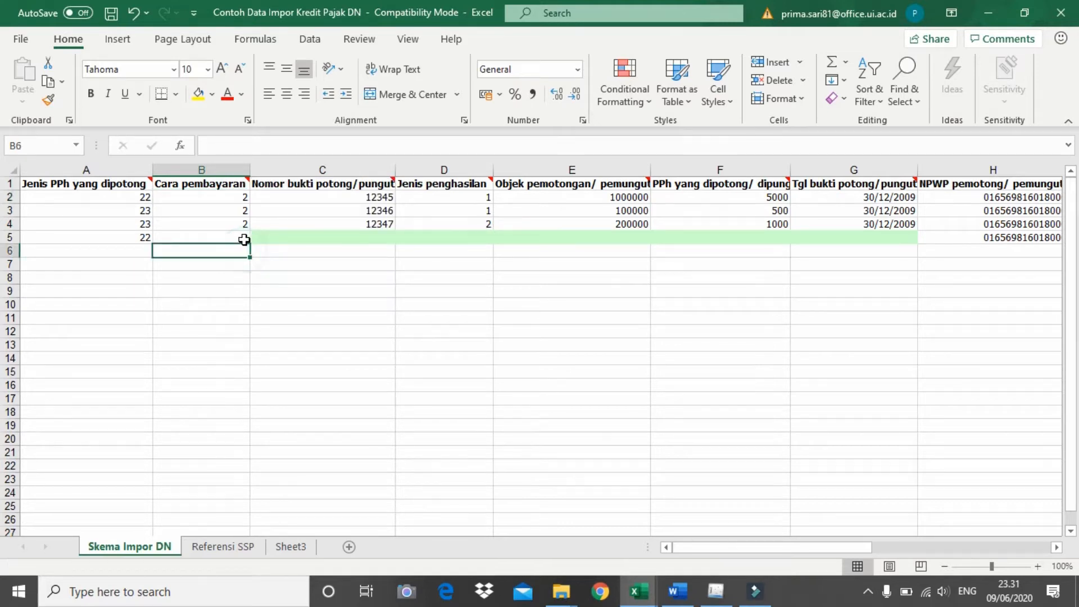
{"action": "left_click", "coordinate": [242, 198]}
{"action": "key", "text": "Down"}
{"action": "key", "text": "Down"}
{"action": "key", "text": "Down"}
{"action": "mouse_move", "coordinate": [250, 181]}
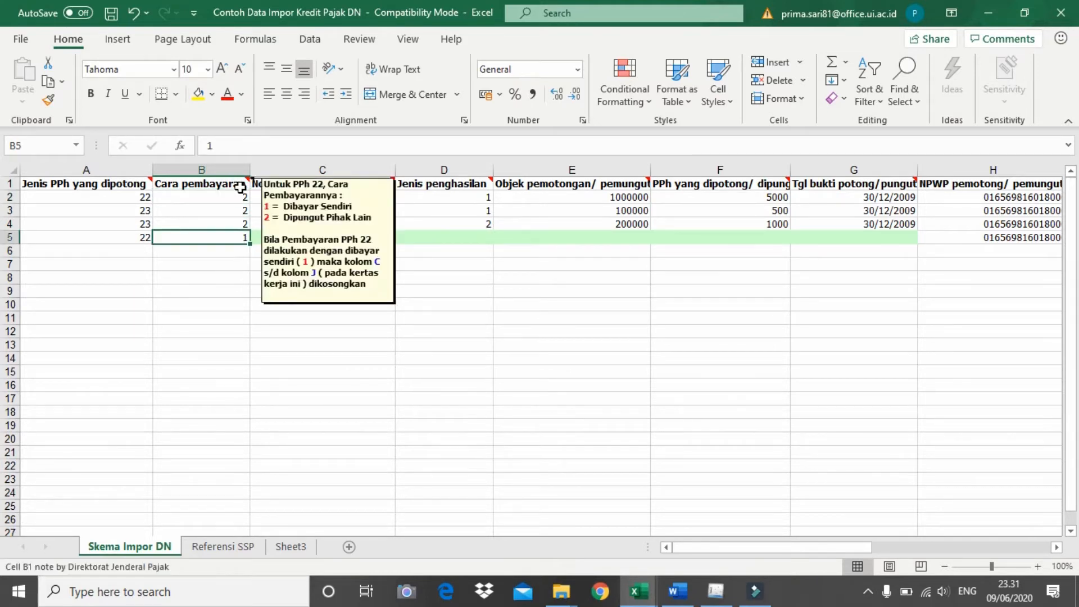
{"action": "left_click", "coordinate": [240, 301]}
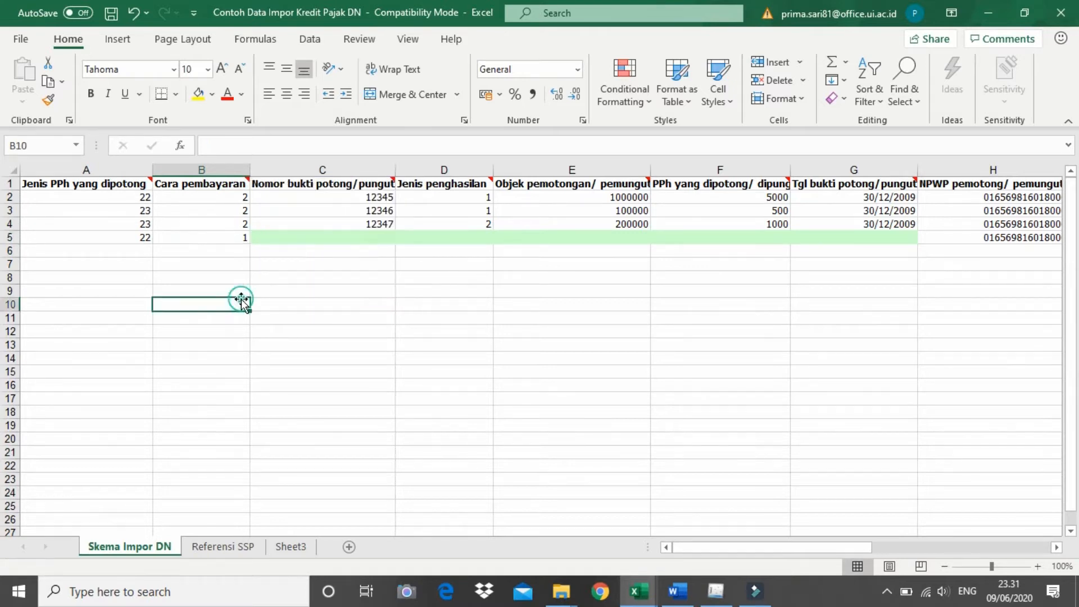
Review the green blank cells from column C to G in row 5 of the self-paid PPh 22 sample.
{"action": "left_click", "coordinate": [350, 241]}
{"action": "left_click_drag", "start_coordinate": [725, 549], "coordinate": [653, 551]}
{"action": "left_click", "coordinate": [737, 240]}
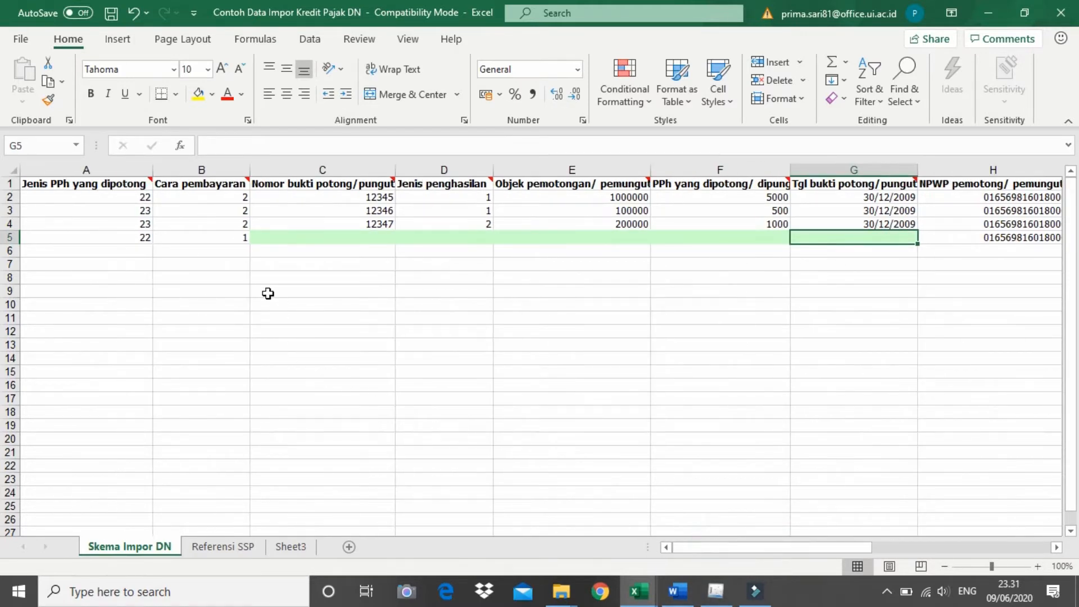
Examine the PPh 22 sample in row 2 across to column N, and the payment codes of the PPh 23 samples in rows 3 and 4.
{"action": "left_click", "coordinate": [145, 200]}
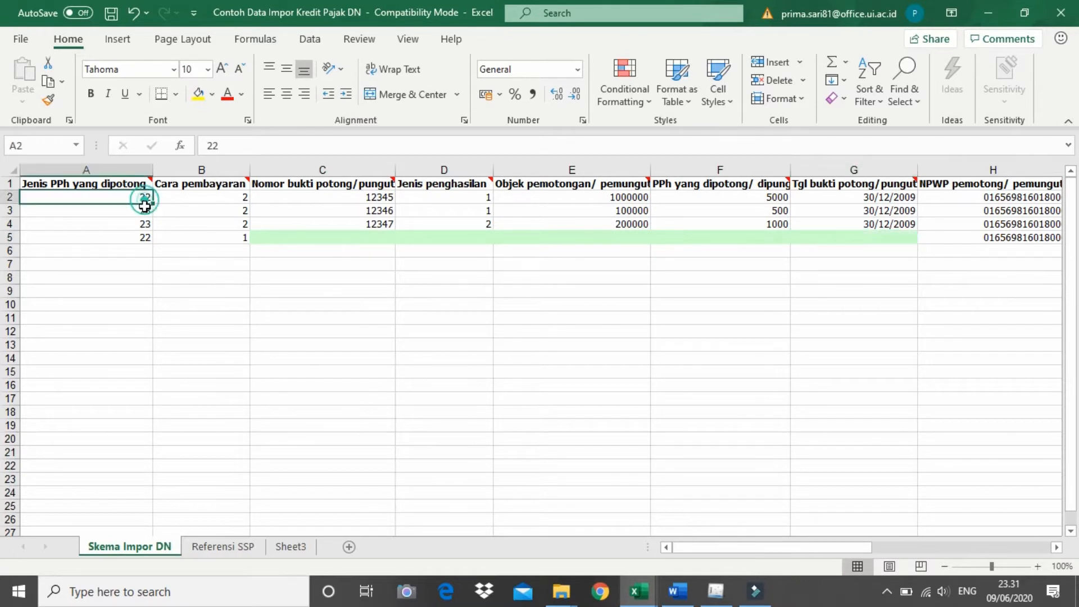
{"action": "left_click", "coordinate": [242, 200]}
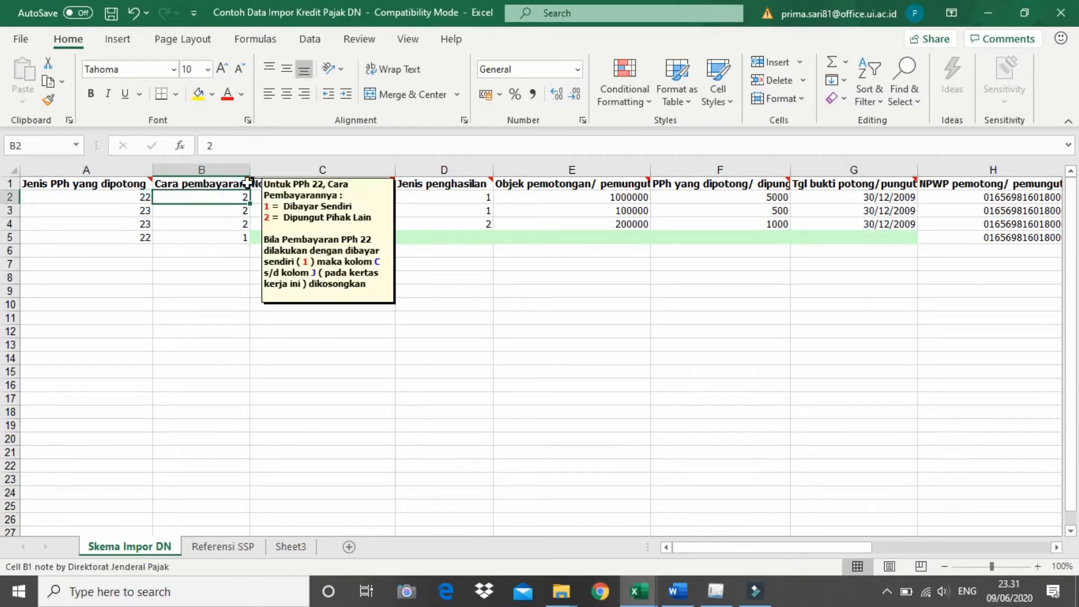
{"action": "left_click_drag", "start_coordinate": [834, 544], "coordinate": [989, 509]}
{"action": "left_click", "coordinate": [563, 185]}
{"action": "left_click", "coordinate": [916, 197]}
{"action": "left_click_drag", "start_coordinate": [973, 548], "coordinate": [657, 550]}
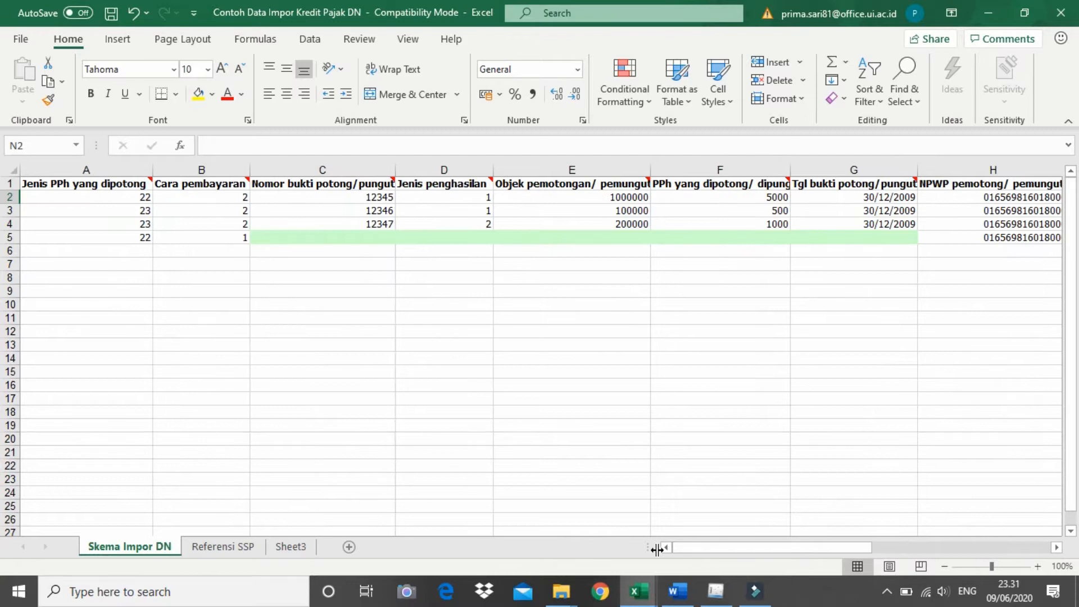
{"action": "left_click", "coordinate": [109, 211]}
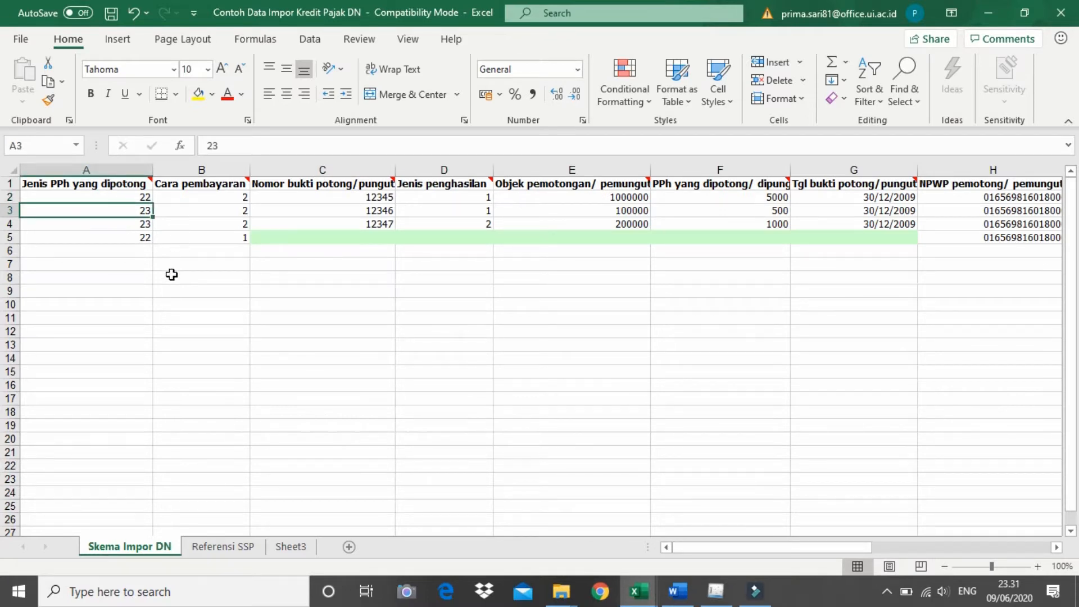
{"action": "left_click", "coordinate": [228, 212]}
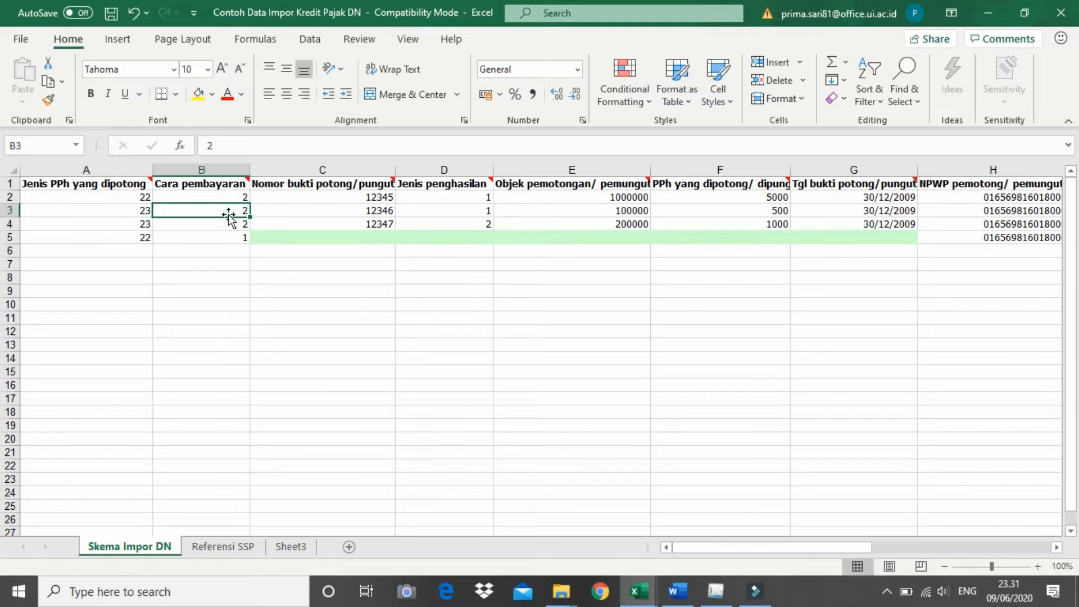
{"action": "left_click", "coordinate": [230, 224]}
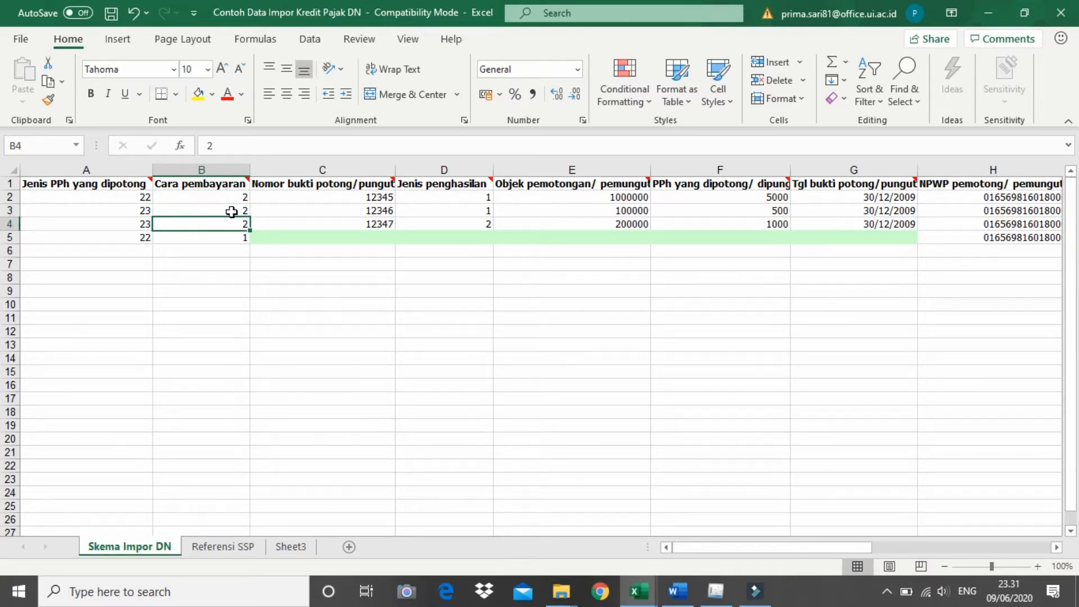
Examine the PPh 23 sample rows 3 and 4, from the tax type in column A to the green blank cells from column K onward.
{"action": "left_click", "coordinate": [140, 226]}
{"action": "left_click", "coordinate": [142, 212]}
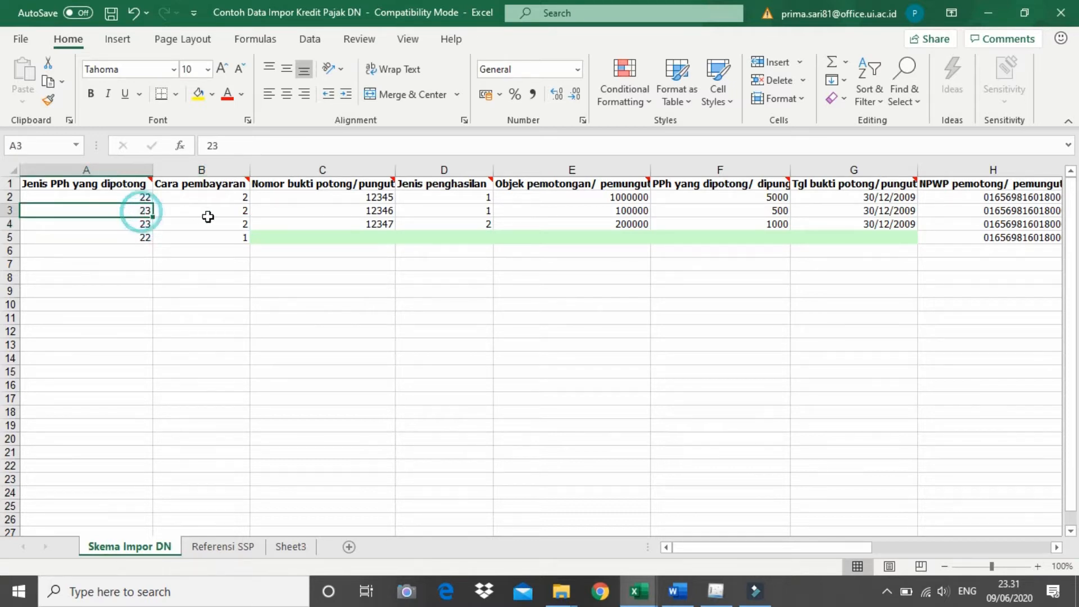
{"action": "left_click_drag", "start_coordinate": [738, 546], "coordinate": [740, 554]}
{"action": "left_click_drag", "start_coordinate": [812, 550], "coordinate": [906, 547]}
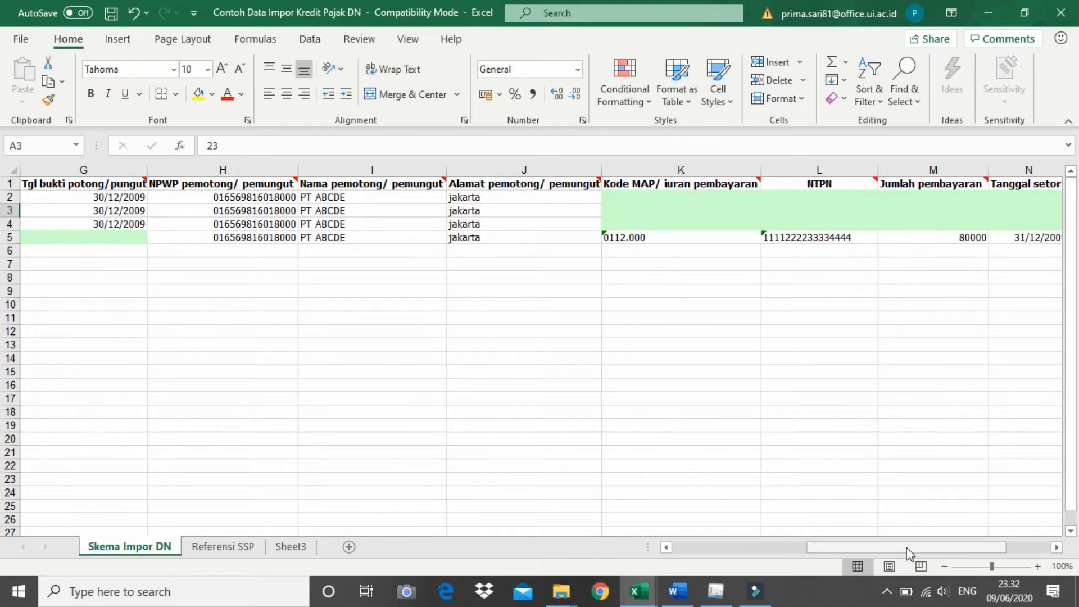
{"action": "left_click", "coordinate": [643, 222]}
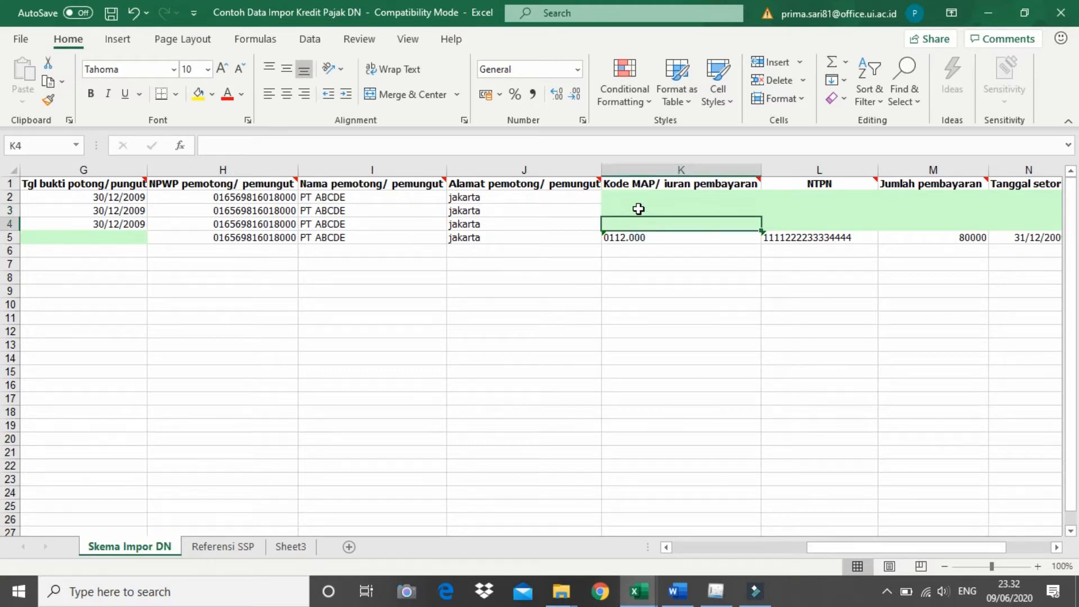
{"action": "left_click", "coordinate": [639, 209]}
{"action": "left_click_drag", "start_coordinate": [904, 547], "coordinate": [932, 545]}
{"action": "left_click", "coordinate": [730, 545]}
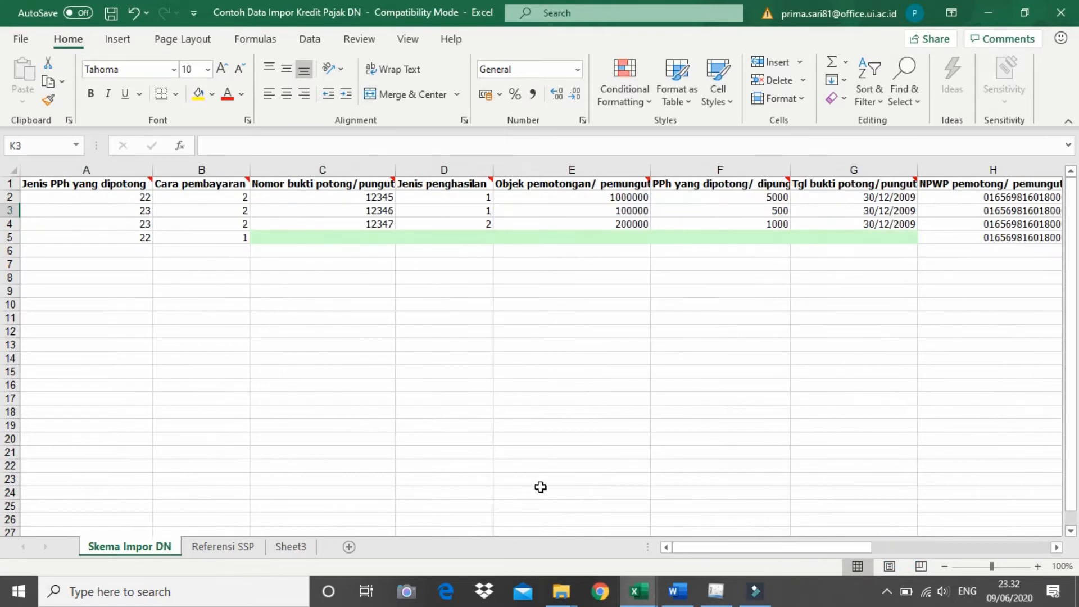
{"action": "left_click", "coordinate": [144, 249]}
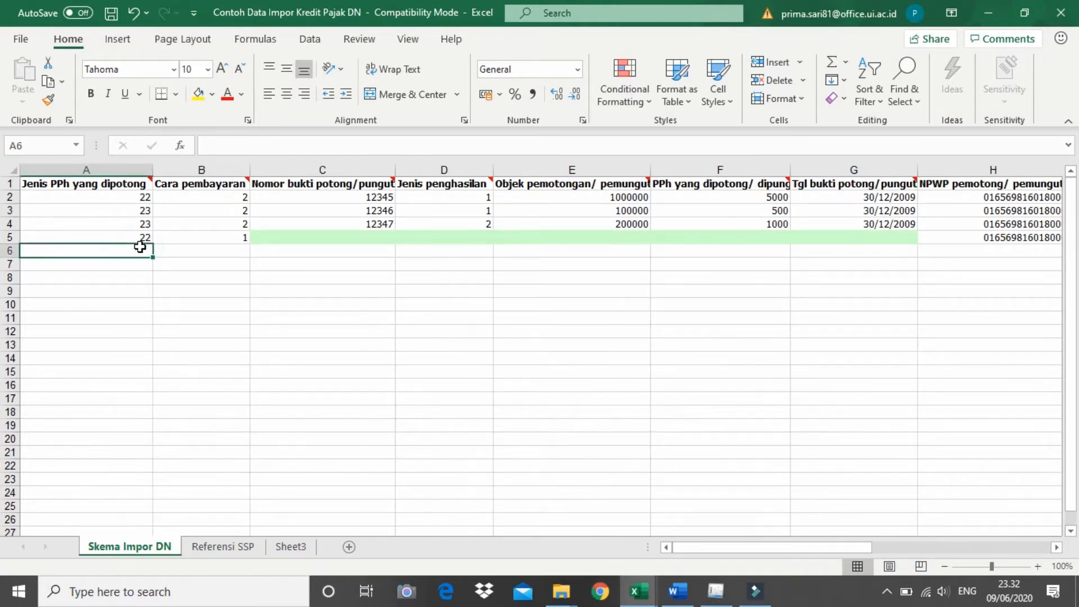
Switch to the Daftar Kredit Pajak Dalam Negeri dan Aktiva Tetap PRM workbook and show its PPh 22 sheet at 70% zoom.
{"action": "key", "text": "alt+Tab"}
{"action": "key", "text": "alt+Tab"}
{"action": "key", "text": "alt+Tab"}
{"action": "key", "text": "alt+Tab"}
{"action": "key", "text": "alt+Tab"}
{"action": "key", "text": "alt+Tab"}
{"action": "key", "text": "shift+alt+Tab"}
{"action": "key", "text": "shift+alt+Tab"}
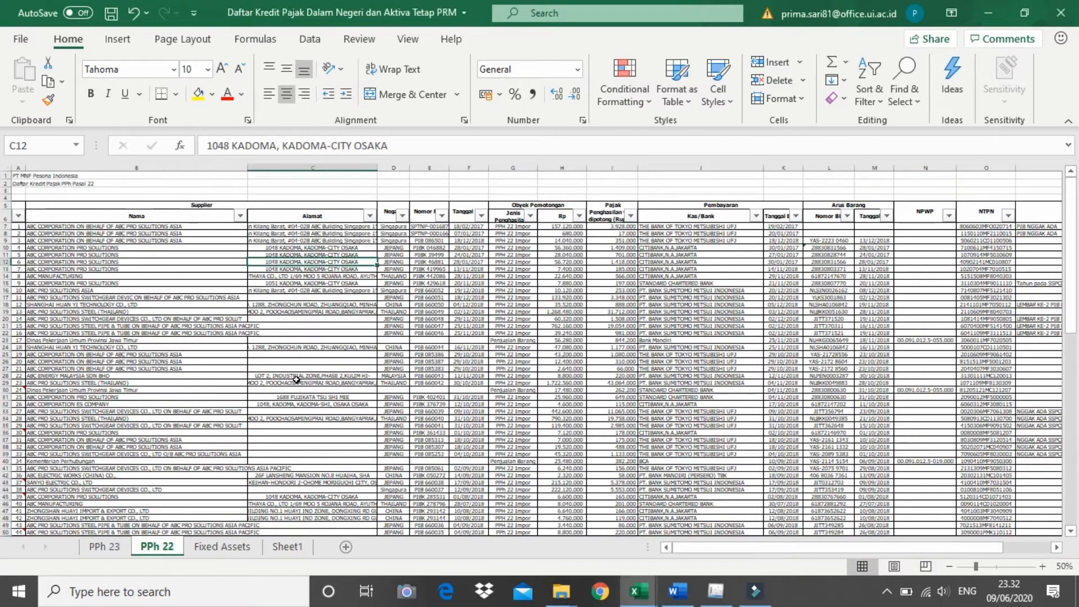
{"action": "left_click", "coordinate": [393, 333]}
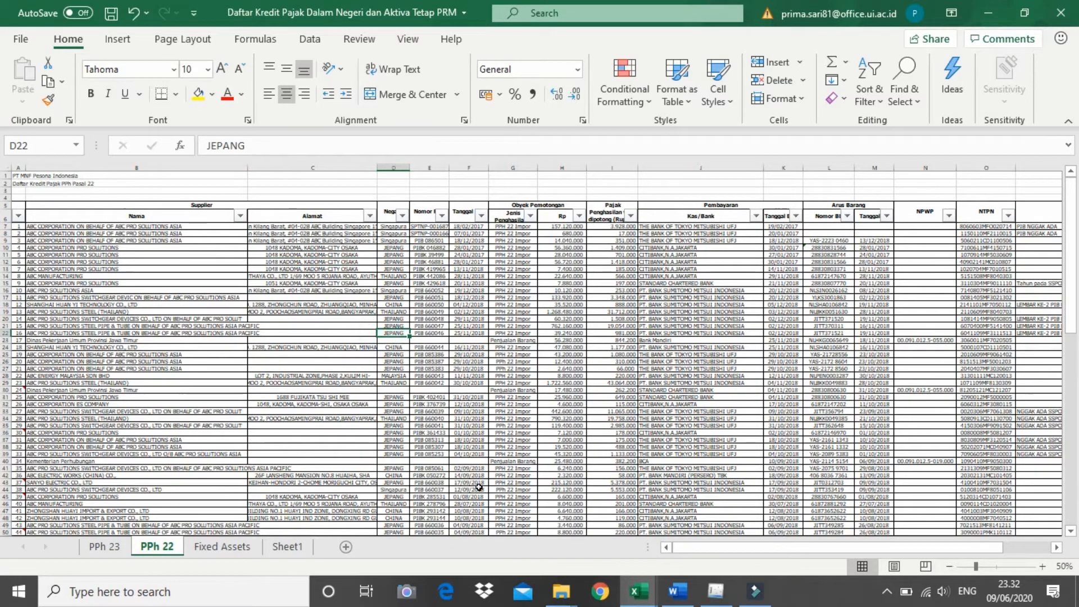
{"action": "left_click", "coordinate": [111, 548]}
{"action": "left_click", "coordinate": [169, 546]}
{"action": "left_click", "coordinate": [1043, 566]}
{"action": "left_click", "coordinate": [1043, 567]}
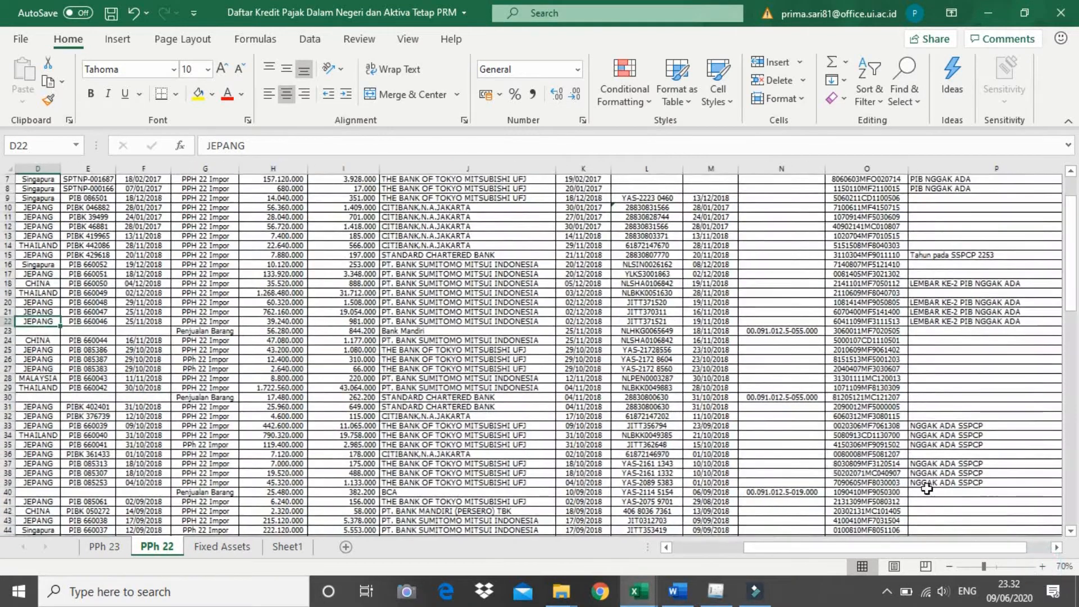
{"action": "scroll", "coordinate": [713, 366], "scroll_direction": "up", "scroll_amount": 1}
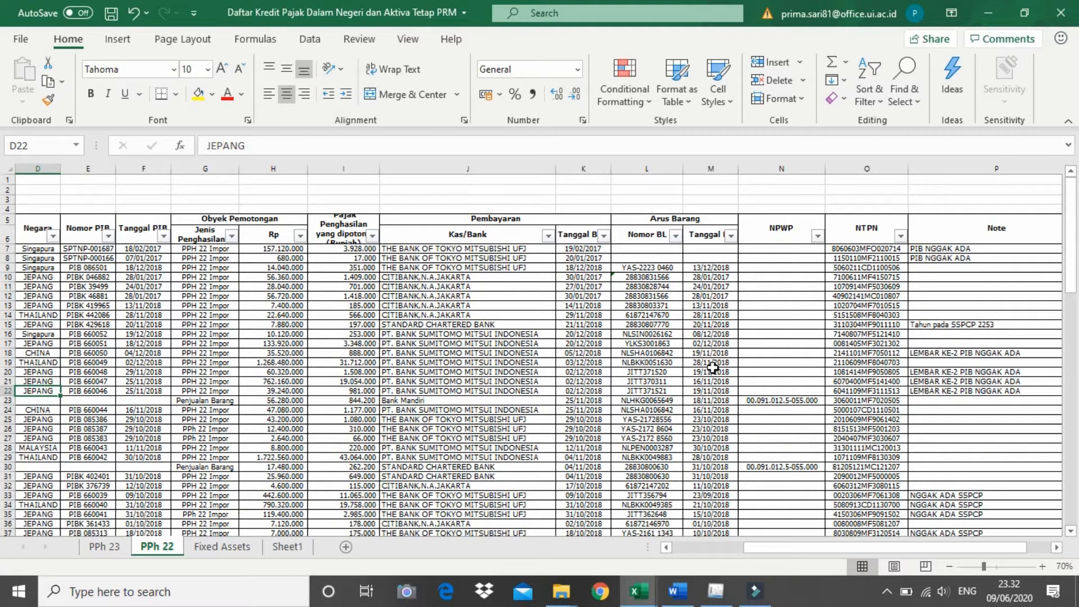
Filter the Tanggal Bank column of the PPh 22 list to show only 2018 dates.
{"action": "left_click_drag", "start_coordinate": [933, 548], "coordinate": [911, 562]}
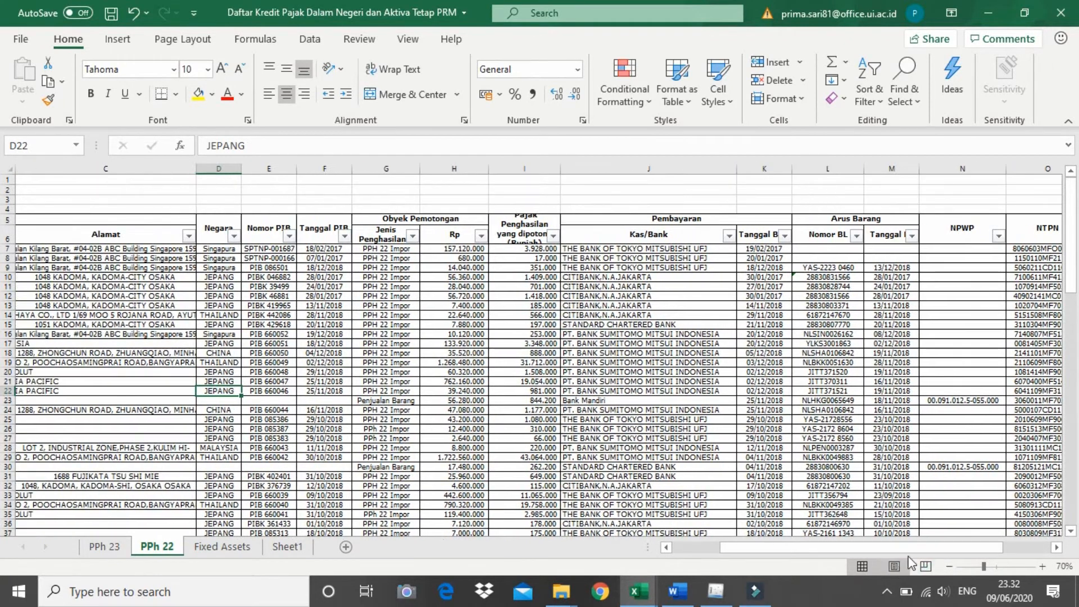
{"action": "left_click", "coordinate": [753, 234]}
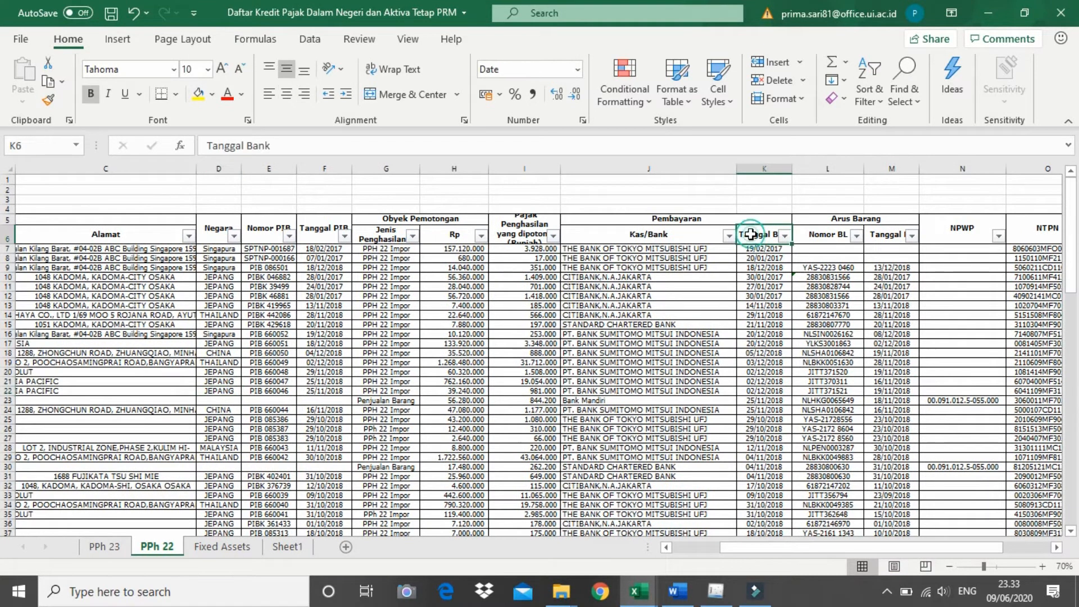
{"action": "left_click", "coordinate": [785, 236]}
{"action": "left_click", "coordinate": [613, 405]}
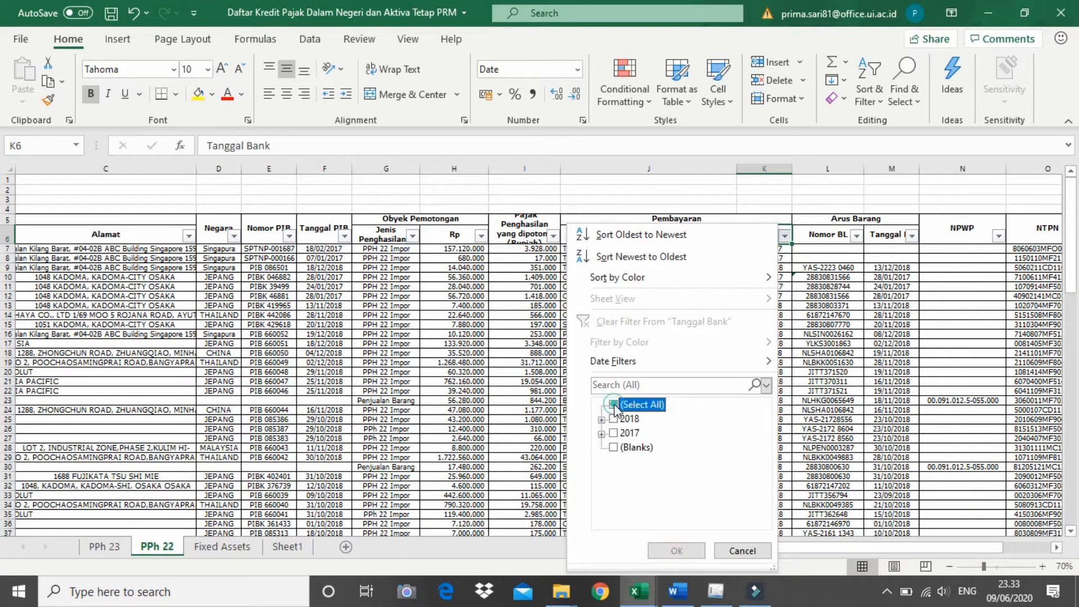
{"action": "left_click", "coordinate": [613, 418]}
{"action": "left_click", "coordinate": [677, 551]}
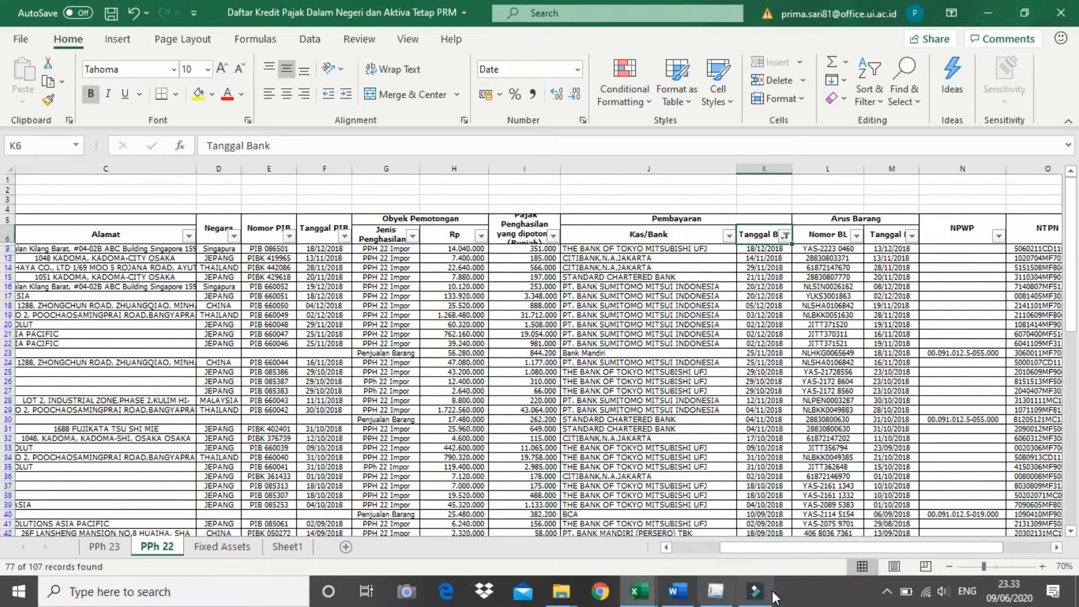
Compare the PPH 22 Impor and Penjualan Barang entries in the Jenis Penghasilan column of the filtered list.
{"action": "left_click_drag", "start_coordinate": [817, 554], "coordinate": [794, 555]}
{"action": "left_click", "coordinate": [709, 258]}
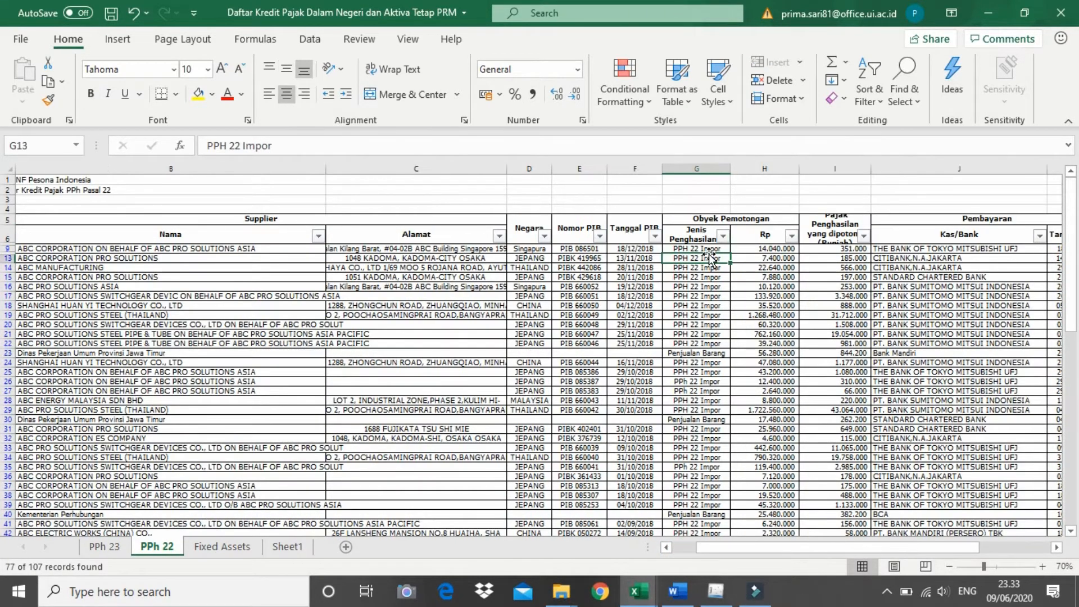
{"action": "left_click", "coordinate": [681, 295]}
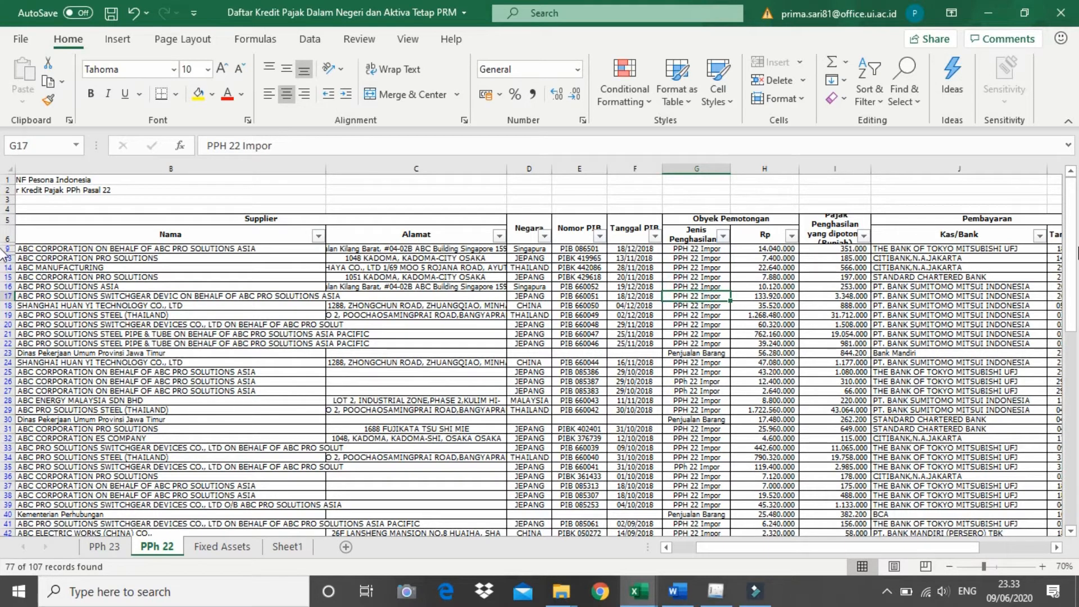
{"action": "mouse_move", "coordinate": [1073, 258]}
{"action": "left_mouse_down"}
{"action": "mouse_move", "coordinate": [1077, 454]}
{"action": "mouse_move", "coordinate": [1076, 239]}
{"action": "left_mouse_up"}
{"action": "left_click", "coordinate": [712, 253]}
{"action": "left_click", "coordinate": [700, 344]}
{"action": "left_click", "coordinate": [700, 353]}
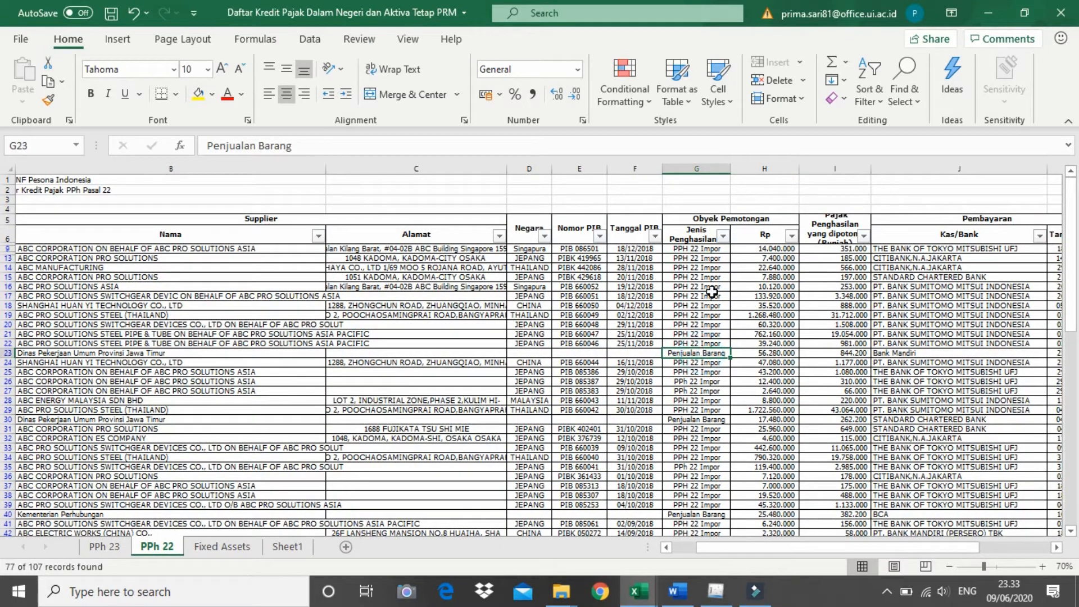
{"action": "left_click", "coordinate": [710, 259]}
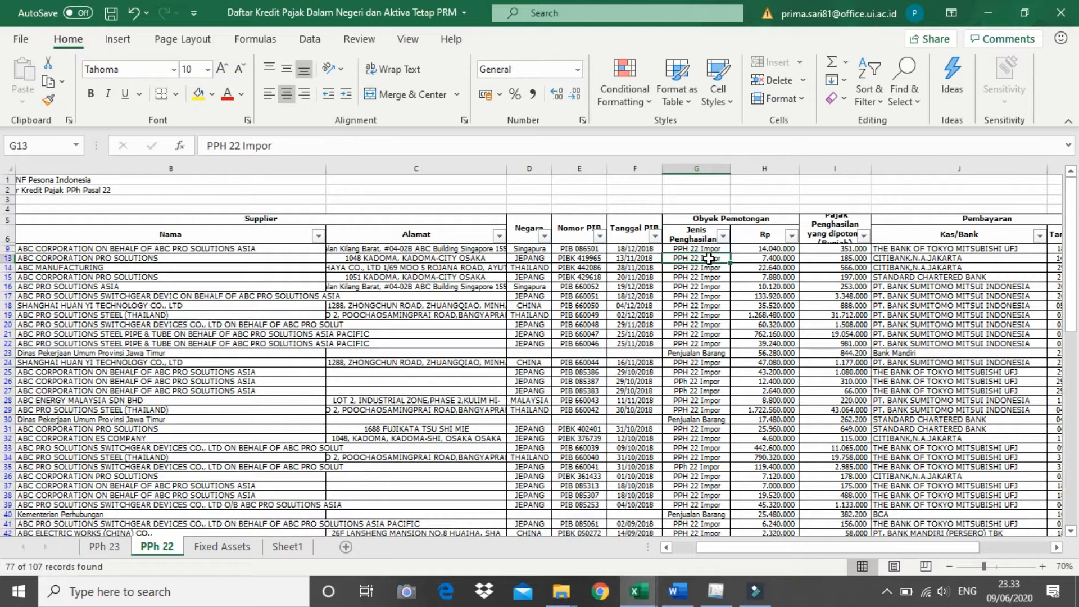
{"action": "left_click", "coordinate": [697, 353]}
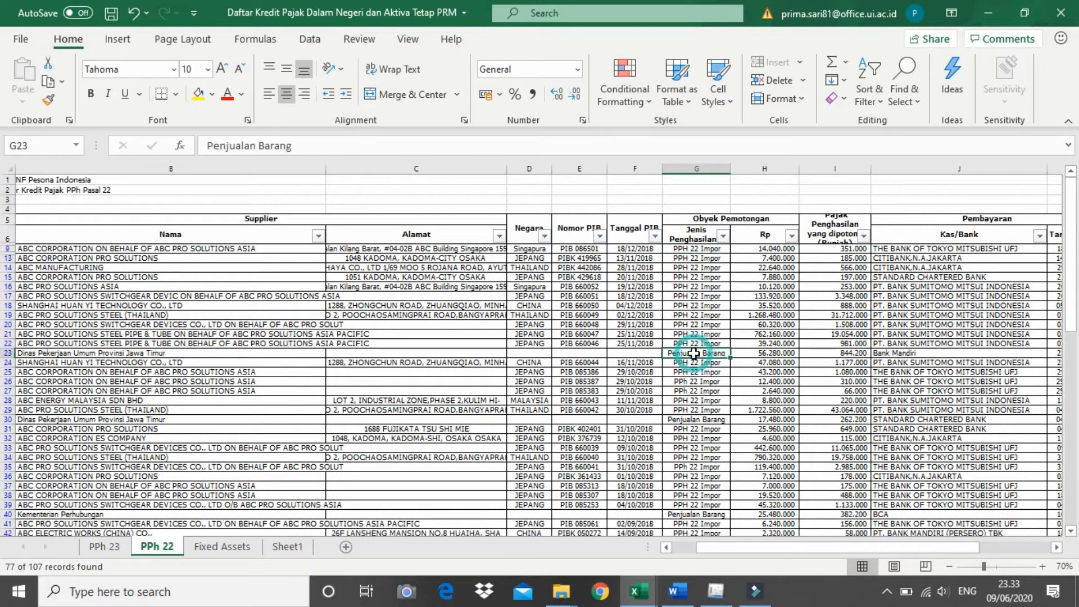
Check the supplier names of the Penjualan Barang transactions in rows 23 and 40.
{"action": "left_click", "coordinate": [114, 354]}
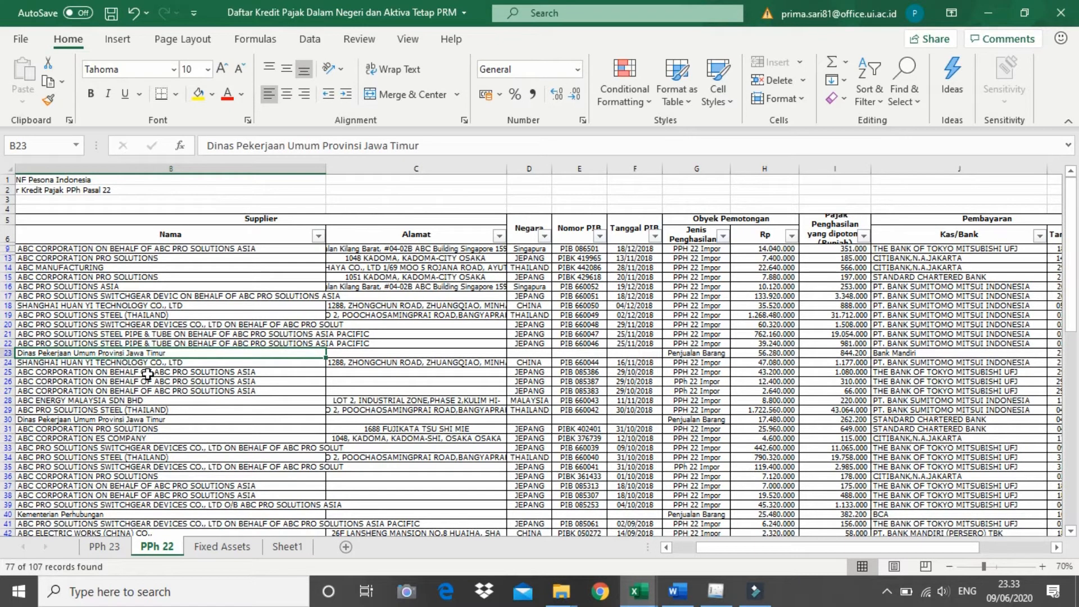
{"action": "left_click", "coordinate": [56, 514]}
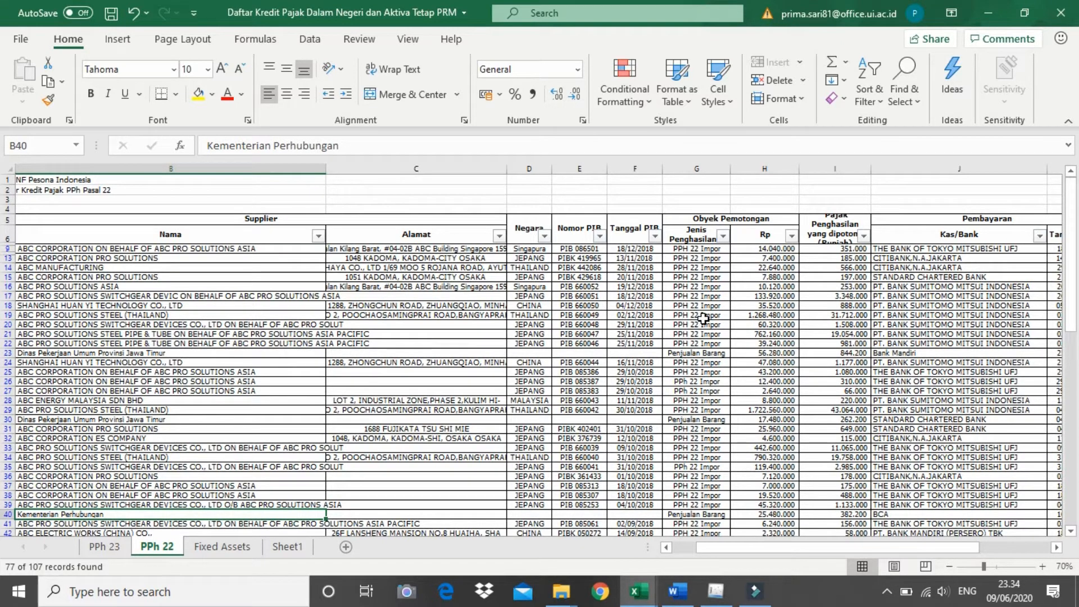
{"action": "left_click", "coordinate": [711, 352]}
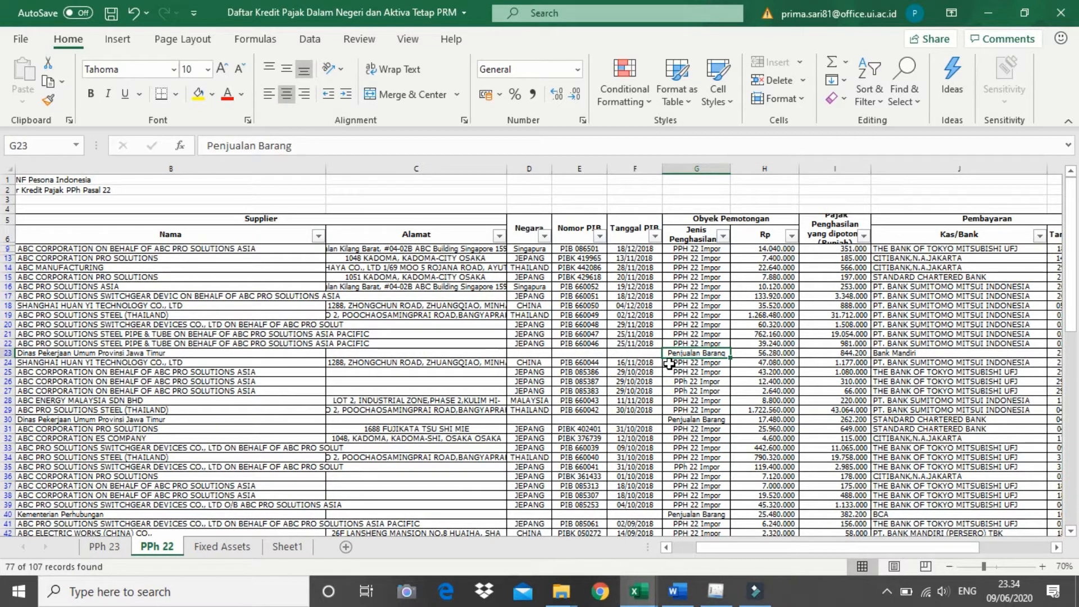
Copy the filtered supplier names in the Nama column from B9 down to the end of the list.
{"action": "left_click_drag", "start_coordinate": [866, 548], "coordinate": [814, 550]}
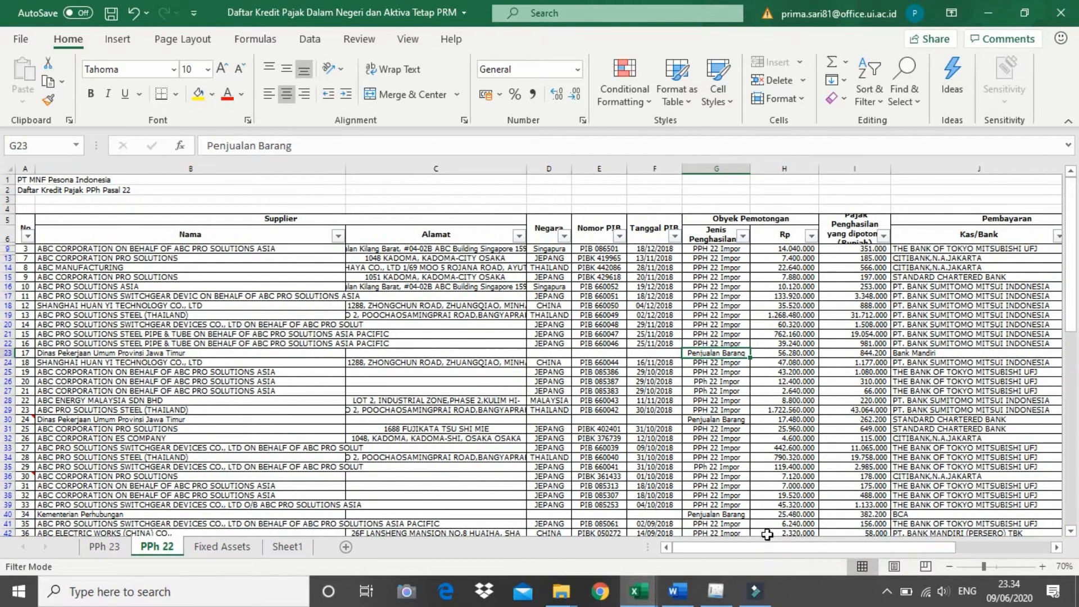
{"action": "left_click", "coordinate": [145, 250]}
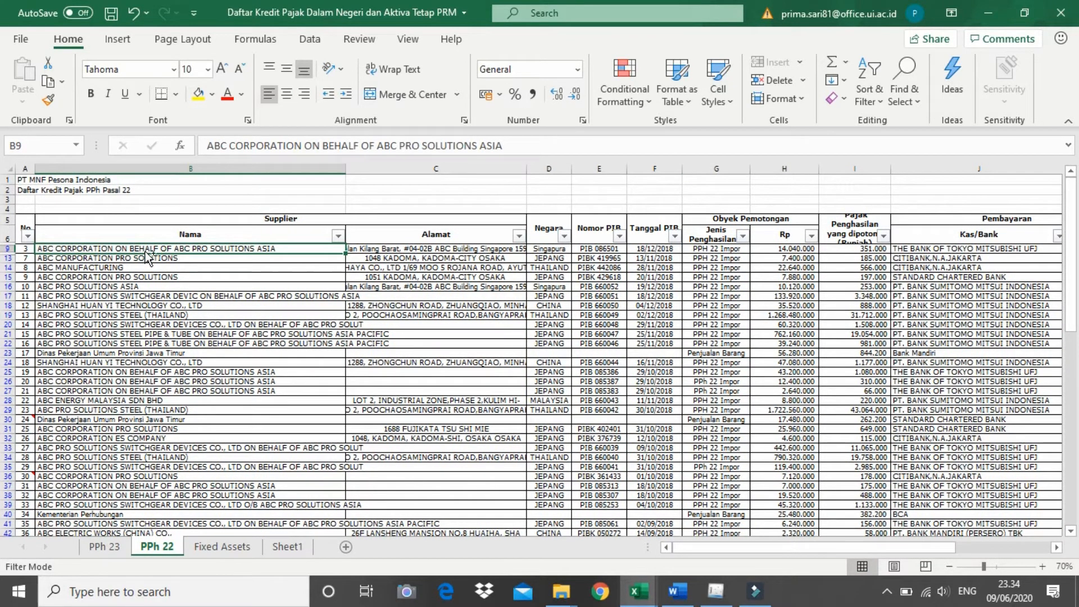
{"action": "key", "text": "ctrl+shift+Down"}
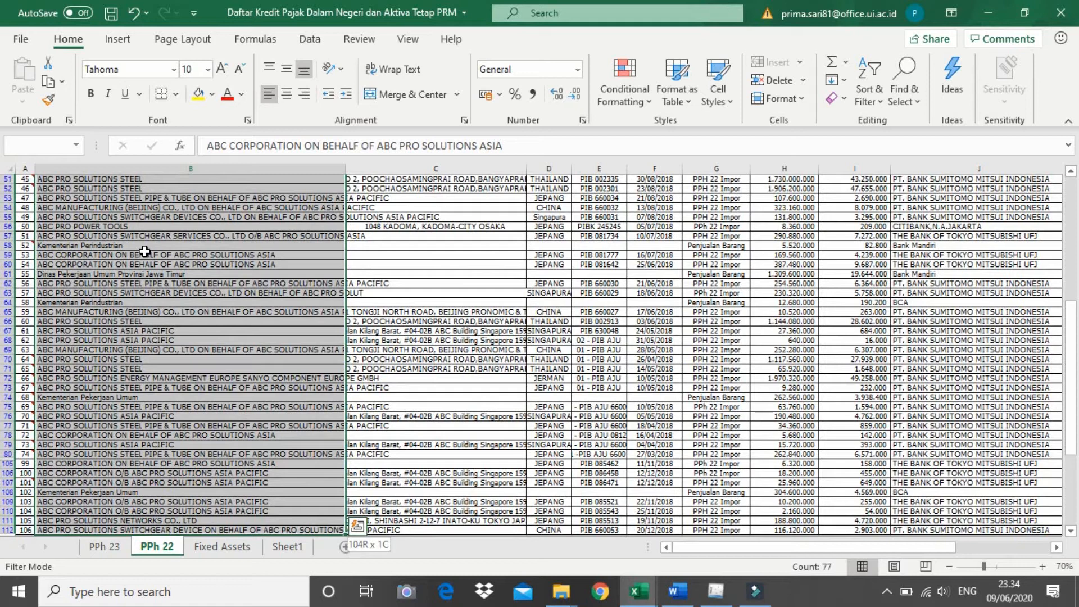
{"action": "key", "text": "ctrl+c"}
{"action": "scroll", "coordinate": [153, 257], "scroll_direction": "down", "scroll_amount": 1}
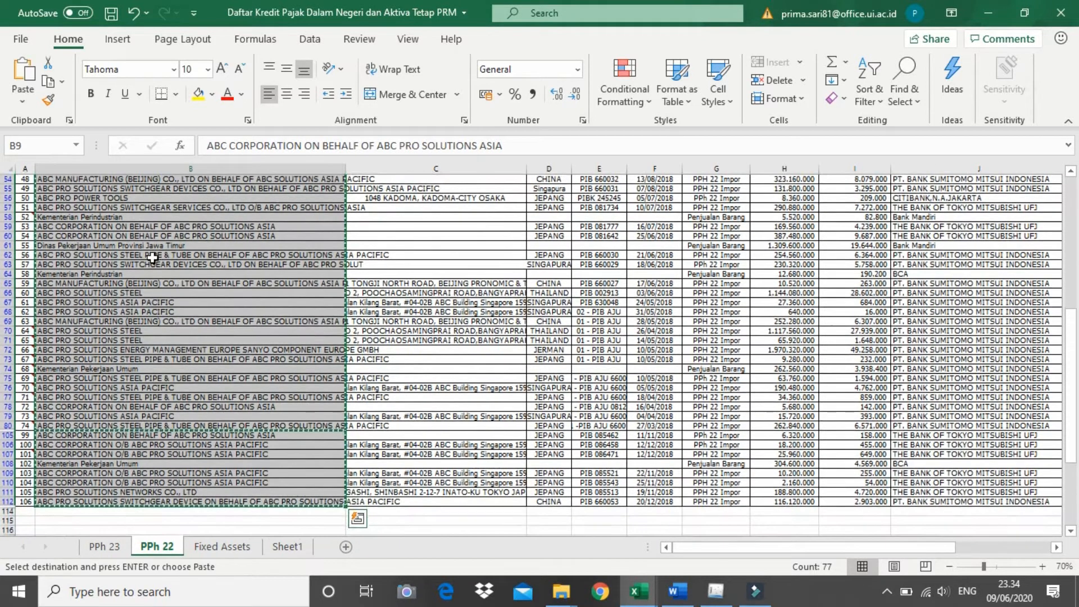
Paste the supplier names into the Nama pemotong/pemungut column of the Skema Impor DN sheet, starting at cell I6.
{"action": "key", "text": "alt+Tab"}
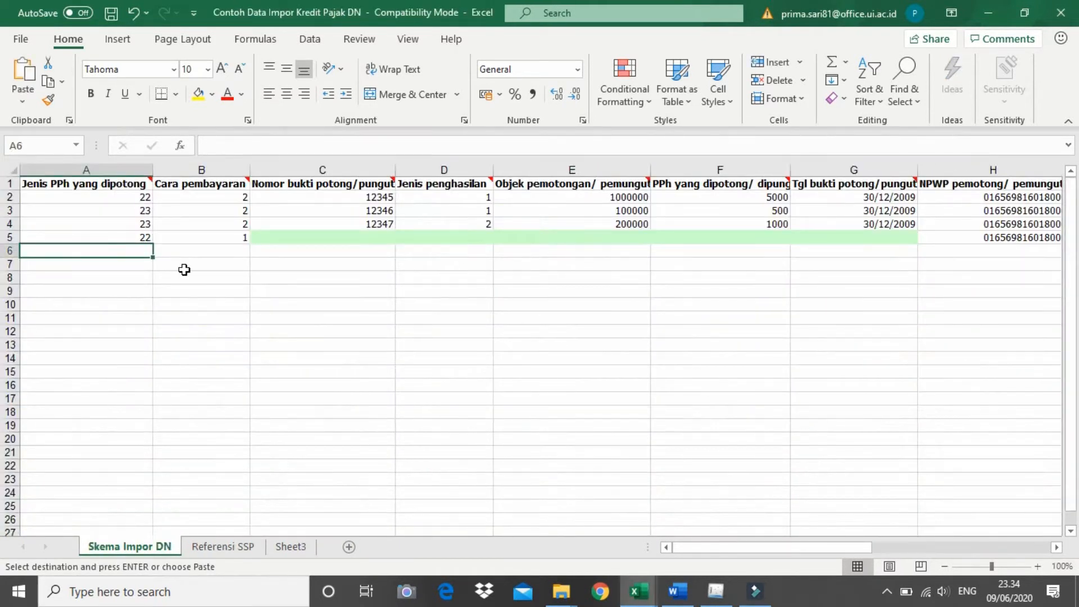
{"action": "key", "text": "Right"}
{"action": "key", "text": "Right"}
{"action": "key", "text": "Right"}
{"action": "key", "text": "Right"}
{"action": "key", "text": "Right"}
{"action": "key", "text": "Right"}
{"action": "key", "text": "Right"}
{"action": "key", "text": "Right"}
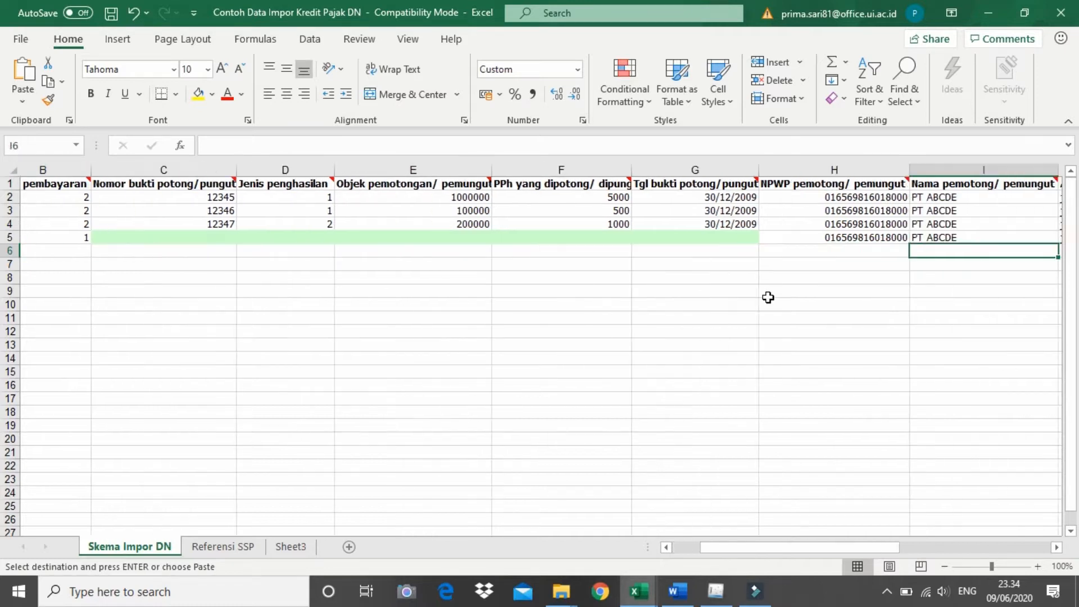
{"action": "key", "text": "Right"}
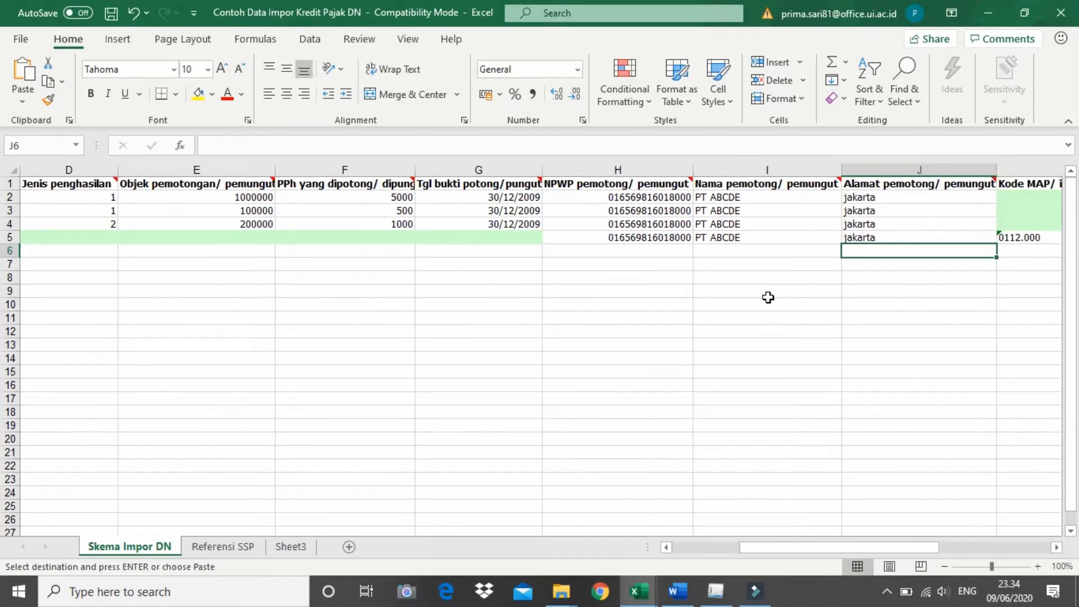
{"action": "key", "text": "Right"}
{"action": "key", "text": "Left"}
{"action": "key", "text": "Left"}
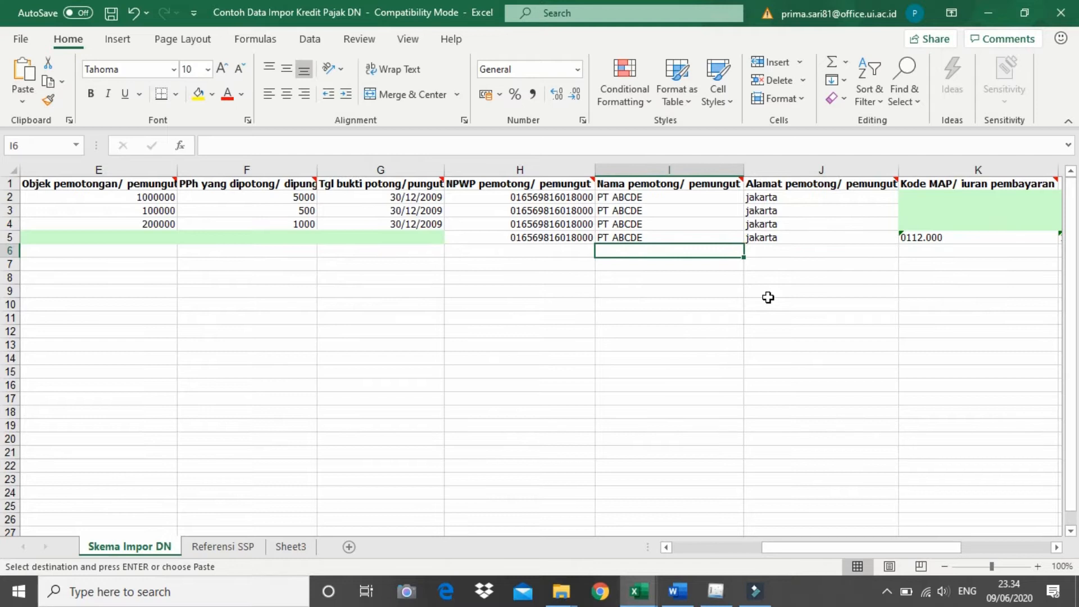
{"action": "key", "text": "ctrl+v"}
{"action": "key", "text": "Down"}
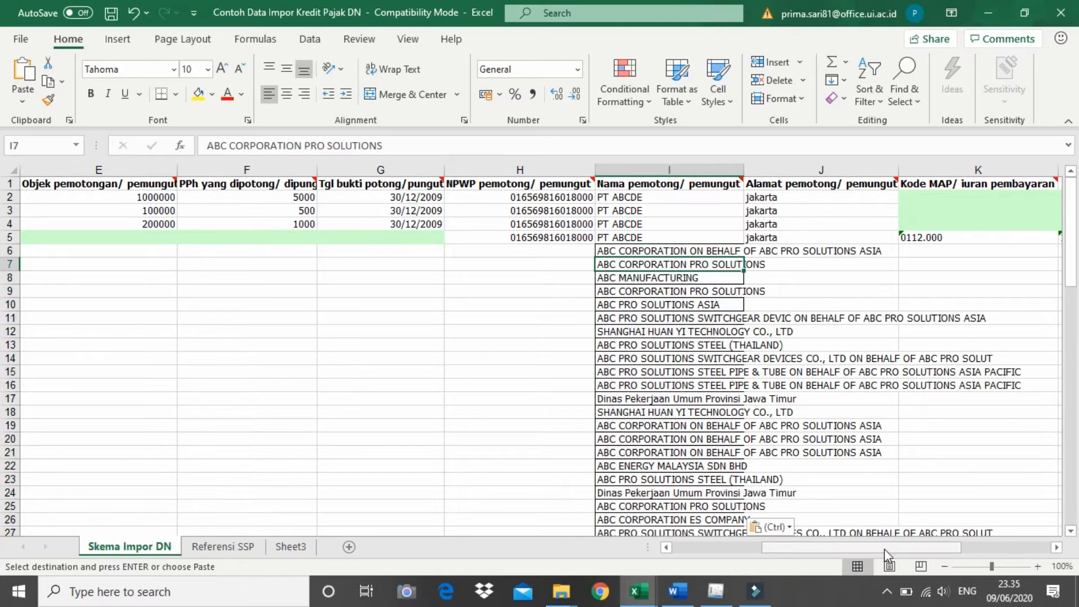
Find the last row of the pasted supplier names in column I and go to cell A82 in the same row.
{"action": "left_click_drag", "start_coordinate": [884, 548], "coordinate": [713, 556]}
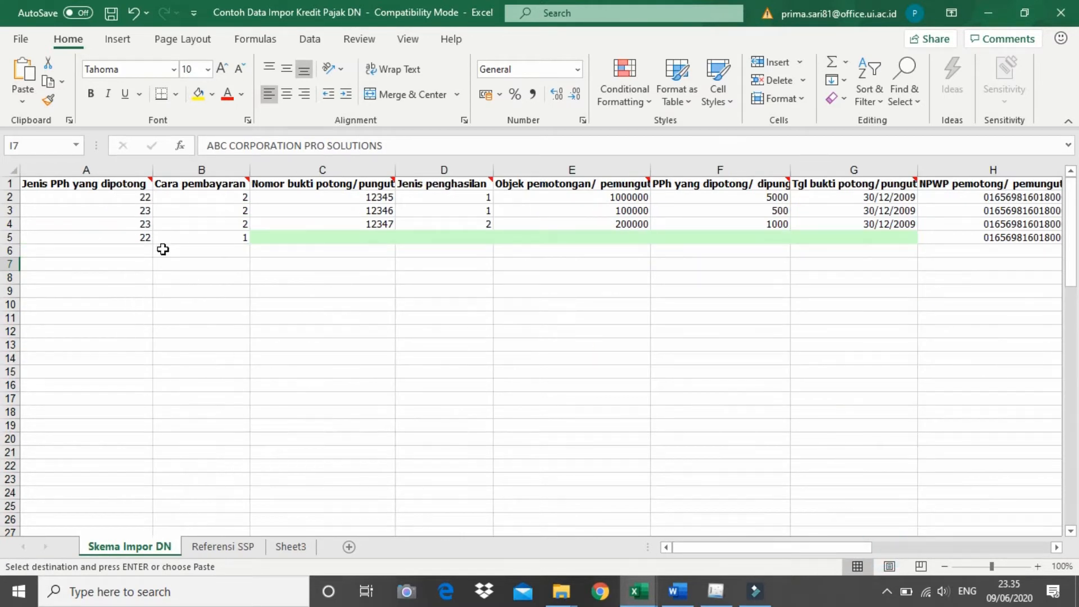
{"action": "left_click", "coordinate": [138, 247]}
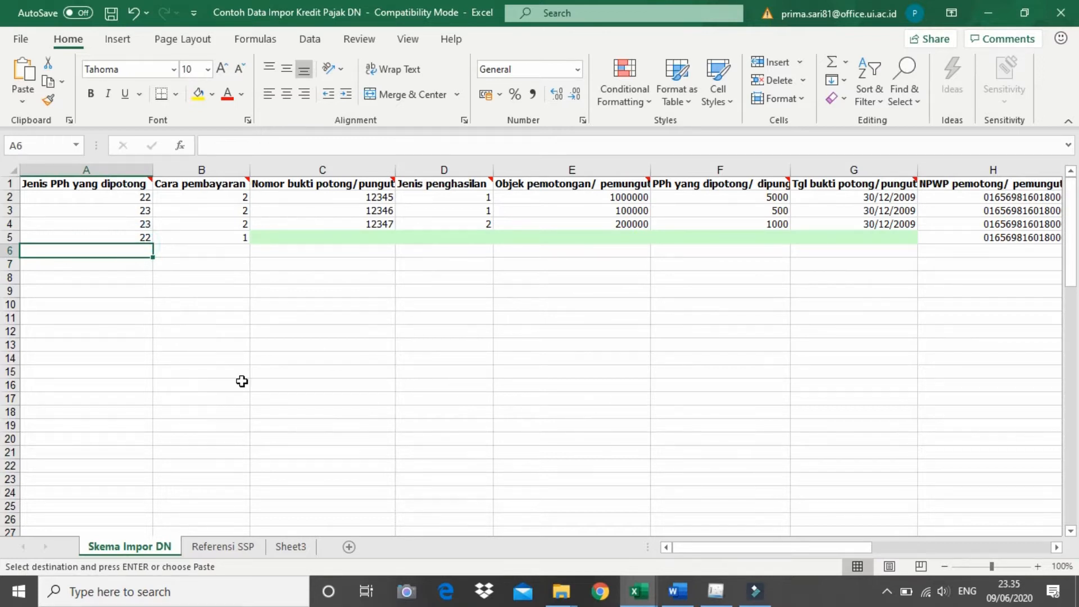
{"action": "scroll", "coordinate": [337, 456], "scroll_direction": "down", "scroll_amount": 12}
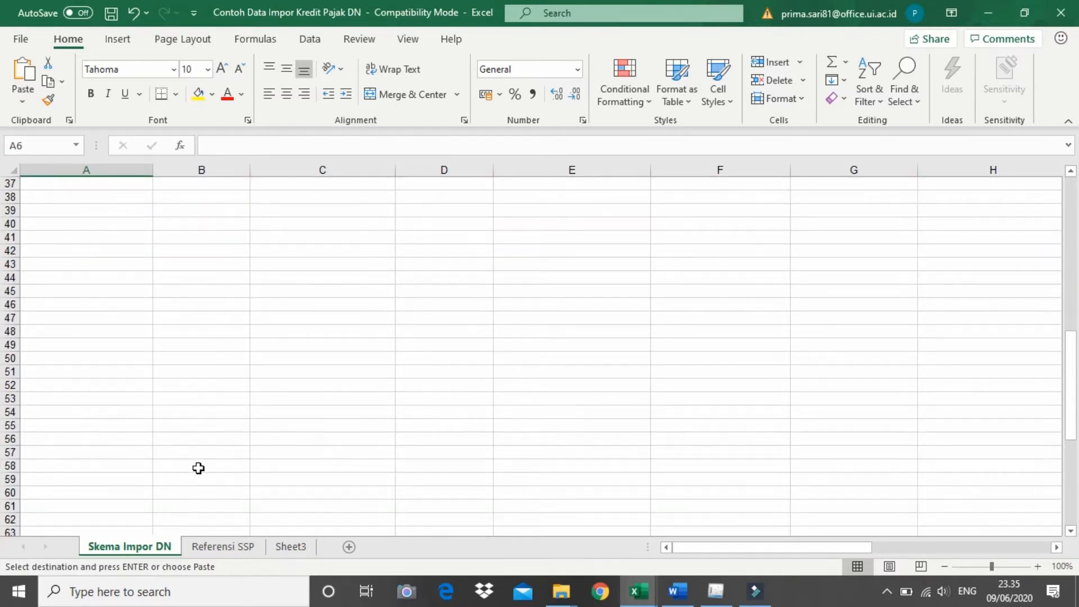
{"action": "scroll", "coordinate": [198, 468], "scroll_direction": "down", "scroll_amount": 13}
{"action": "scroll", "coordinate": [78, 479], "scroll_direction": "up", "scroll_amount": 3}
{"action": "left_click", "coordinate": [77, 351]}
{"action": "key", "text": "Tab"}
{"action": "key", "text": "Right"}
{"action": "key", "text": "Right"}
{"action": "key", "text": "Right"}
{"action": "key", "text": "Right"}
{"action": "key", "text": "Right"}
{"action": "key", "text": "Right"}
{"action": "key", "text": "Right"}
{"action": "key", "text": "Down"}
{"action": "key", "text": "Down"}
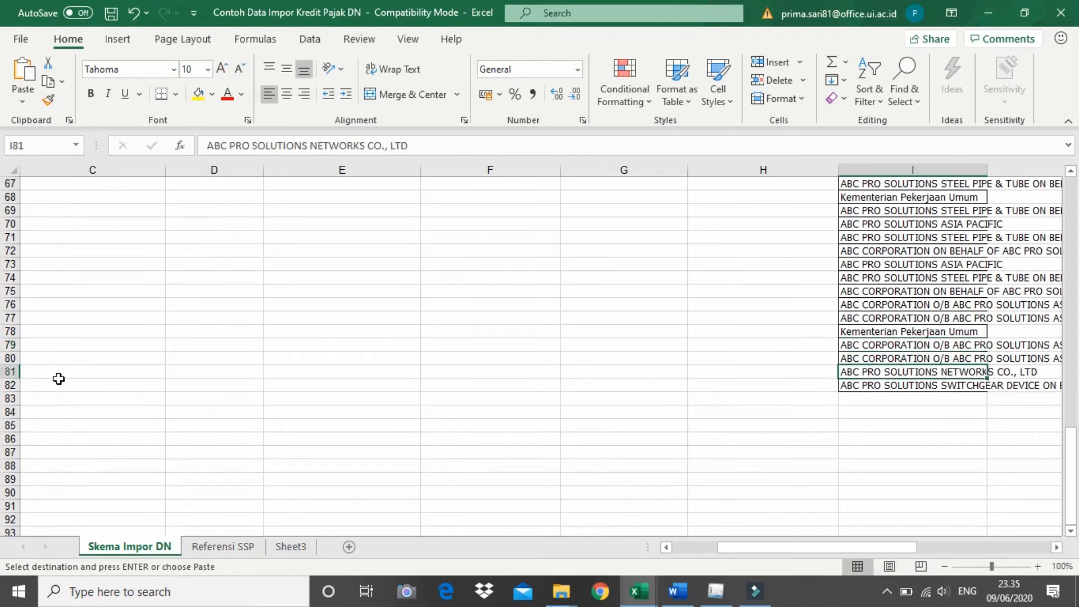
{"action": "key", "text": "Down"}
{"action": "key", "text": "Left"}
{"action": "key", "text": "Left"}
{"action": "key", "text": "Left"}
{"action": "key", "text": "Left"}
{"action": "key", "text": "Left"}
{"action": "key", "text": "Left"}
{"action": "key", "text": "Left"}
{"action": "key", "text": "Left"}
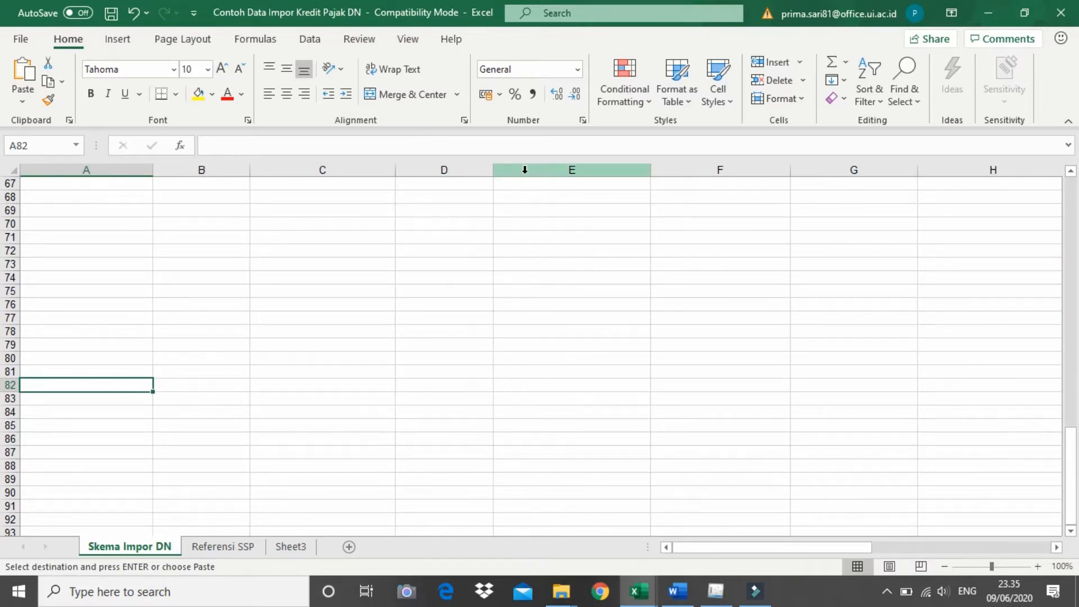
Fill row 83 below the supplier list with the value 1 from A83 across to AC83.
{"action": "left_click", "coordinate": [59, 400]}
{"action": "key", "text": "Return"}
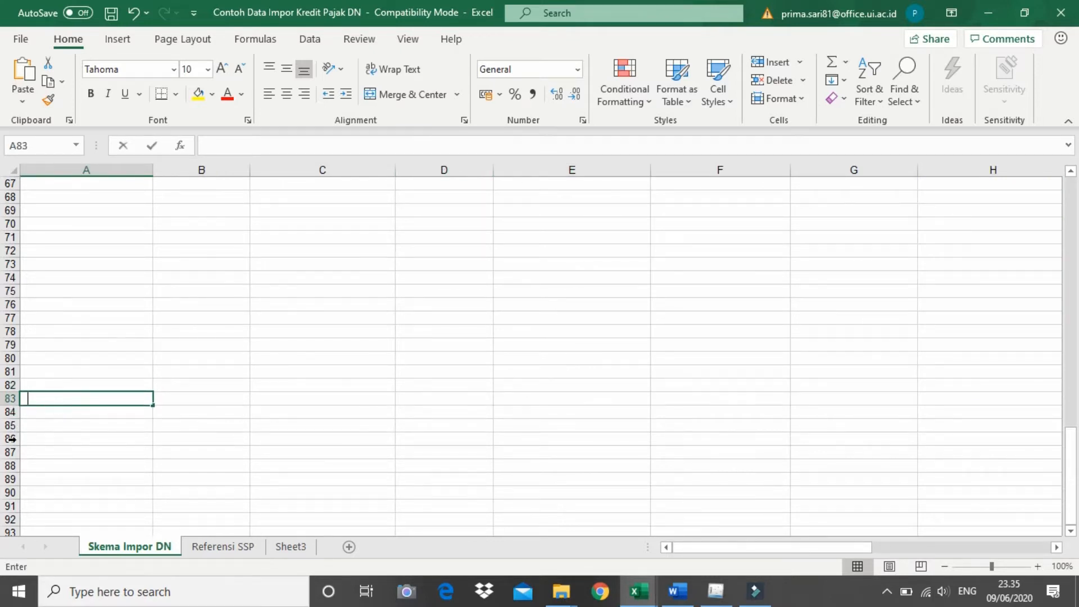
{"action": "left_click_drag", "start_coordinate": [152, 406], "coordinate": [781, 433]}
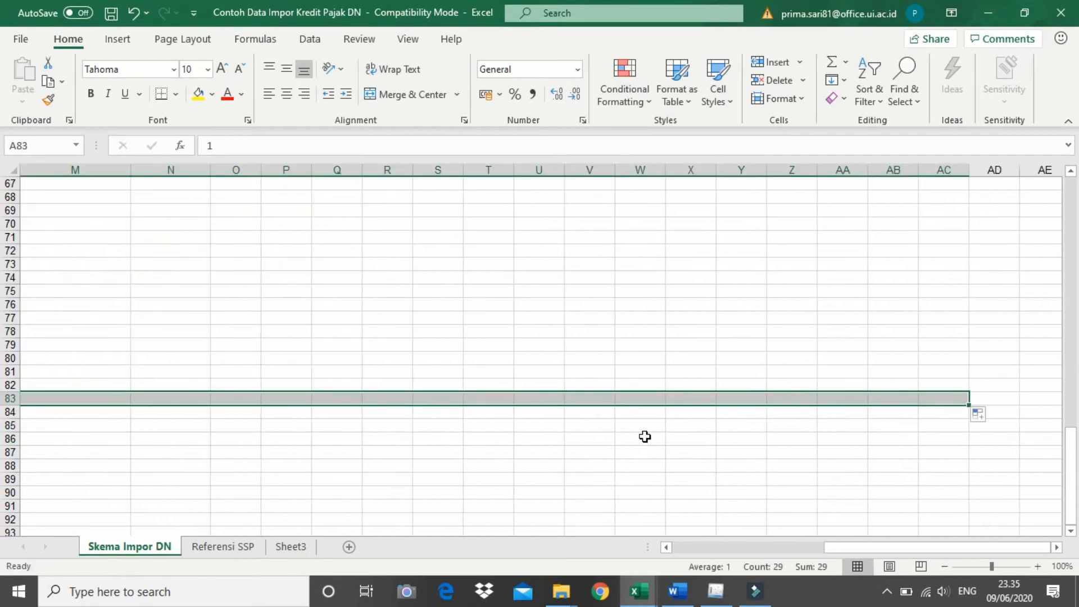
{"action": "scroll", "coordinate": [866, 552], "scroll_direction": "left", "scroll_amount": 4}
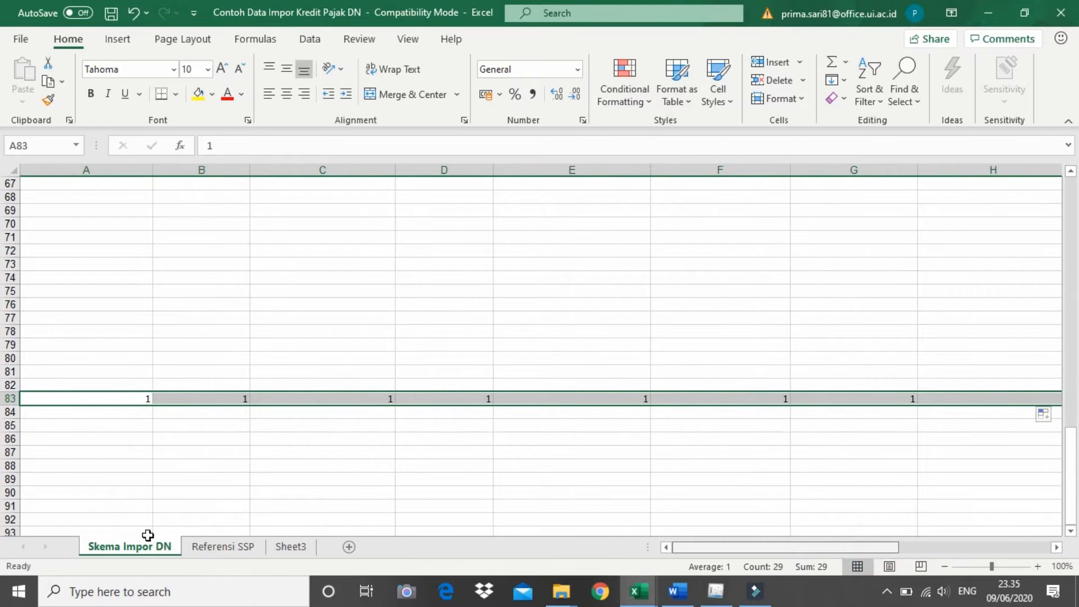
Enter 22 as the Jenis PPh yang dipotong in A6 and copy it down to A82.
{"action": "scroll", "coordinate": [260, 320], "scroll_direction": "up", "scroll_amount": 5}
{"action": "left_click", "coordinate": [283, 318]}
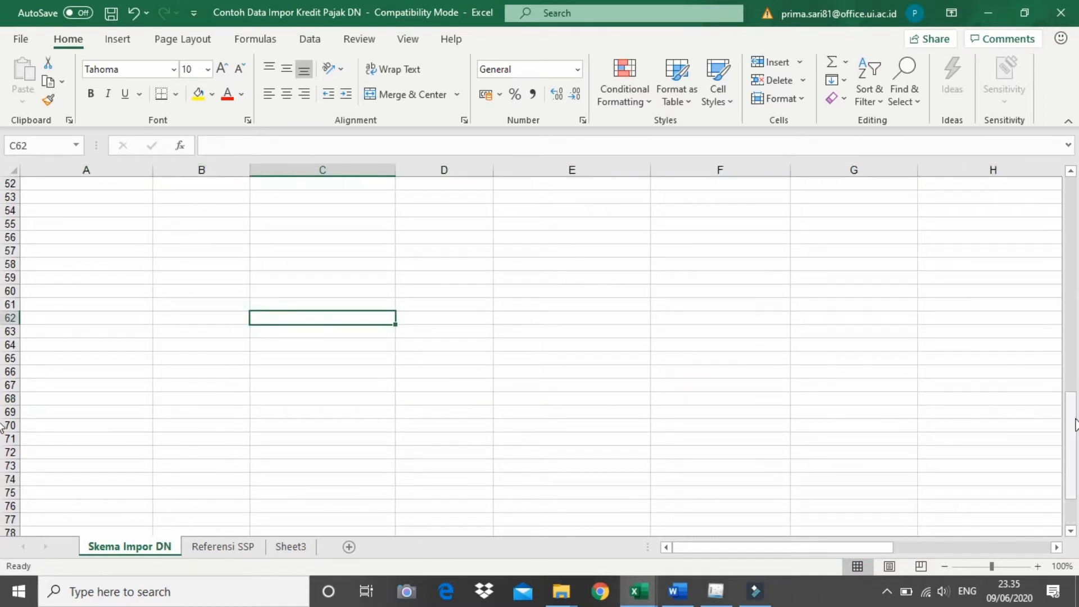
{"action": "scroll", "coordinate": [298, 295], "scroll_direction": "up", "scroll_amount": 17}
{"action": "left_click", "coordinate": [117, 252]}
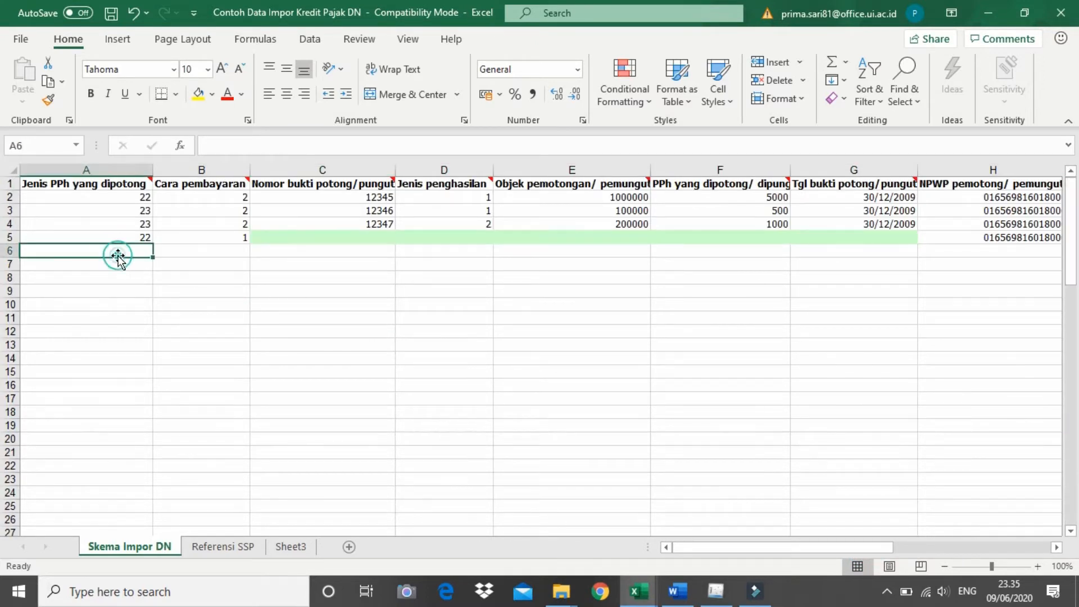
{"action": "type", "text": "22"}
{"action": "left_click", "coordinate": [124, 249]}
{"action": "key", "text": "ctrl+c"}
{"action": "left_click", "coordinate": [122, 264]}
{"action": "key", "text": "ctrl+shift+Down"}
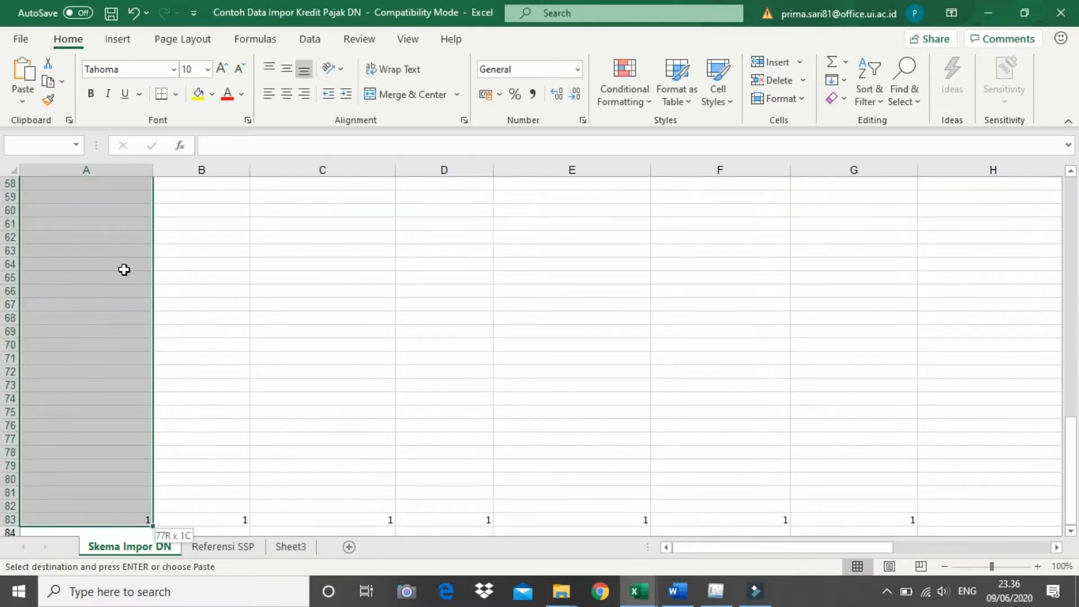
{"action": "key", "text": "ctrl+v"}
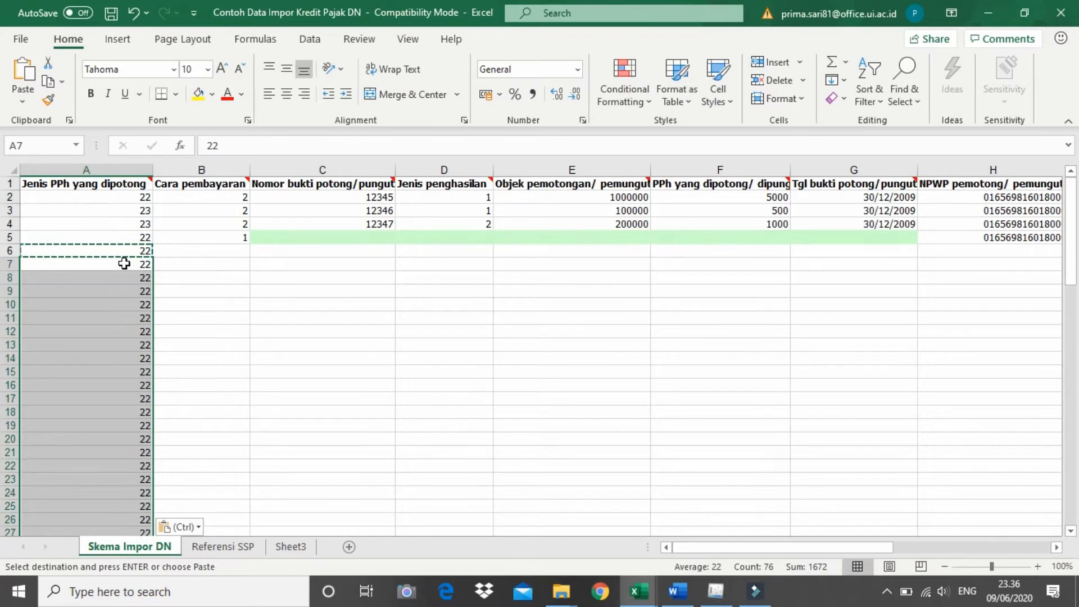
{"action": "left_click", "coordinate": [120, 249]}
{"action": "key", "text": "Escape"}
Copy the Cara pembayaran value 1 from B5 into cells B6 to B82.
{"action": "left_click", "coordinate": [198, 251]}
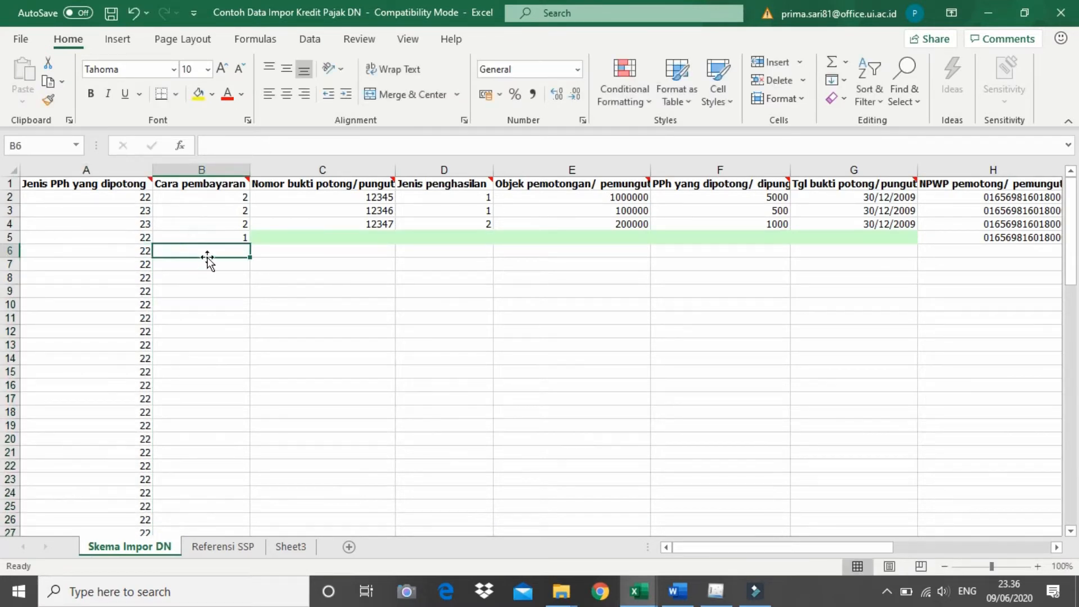
{"action": "left_click", "coordinate": [242, 233]}
{"action": "key", "text": "ctrl+c"}
{"action": "left_click", "coordinate": [237, 249]}
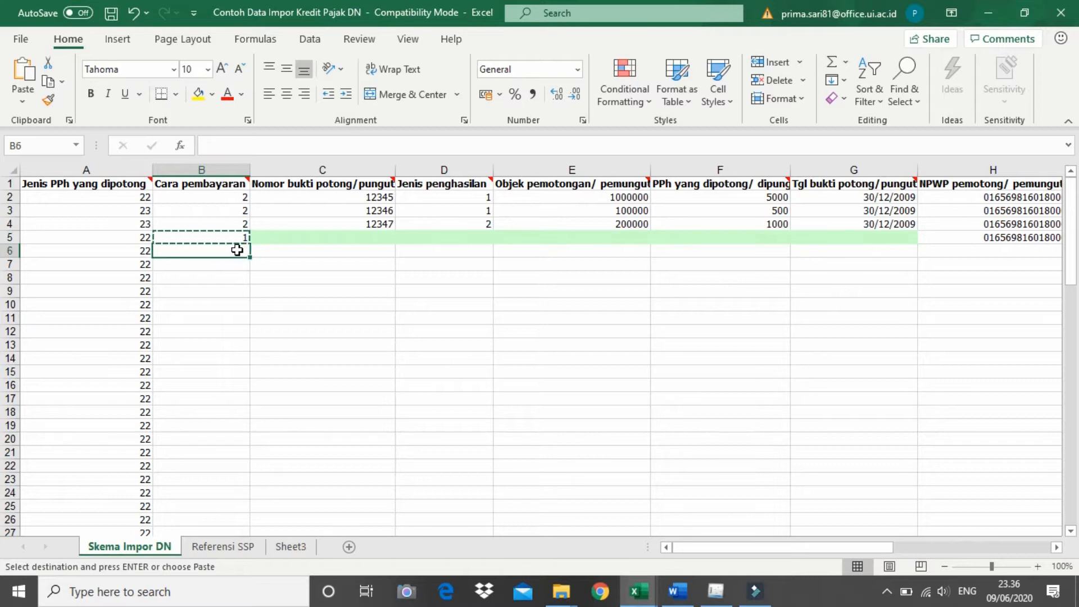
{"action": "key", "text": "ctrl+shift+Down"}
{"action": "key", "text": "shift+Up"}
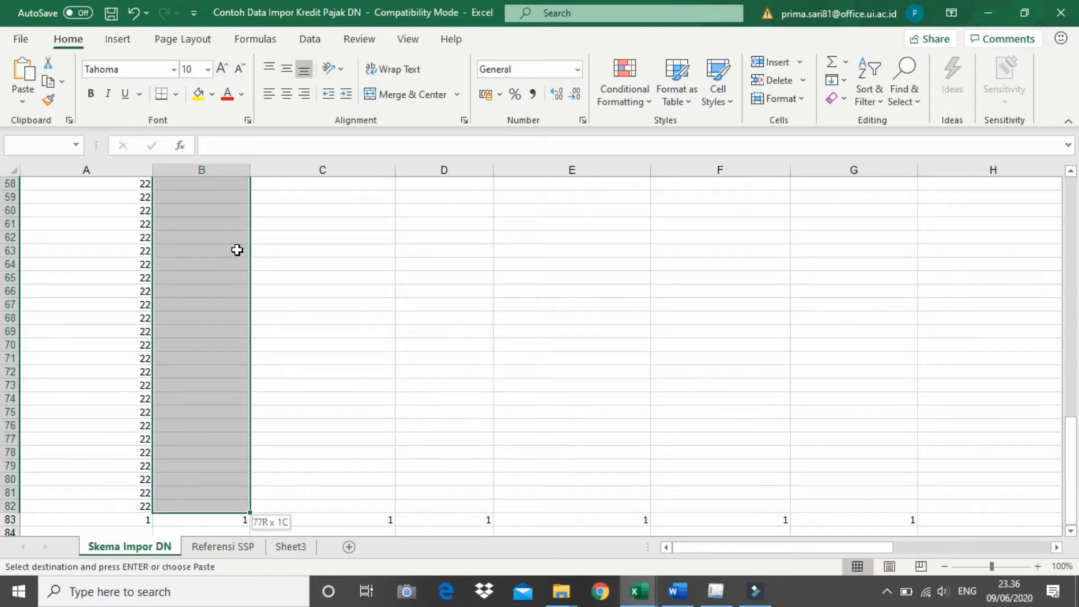
{"action": "key", "text": "ctrl+v"}
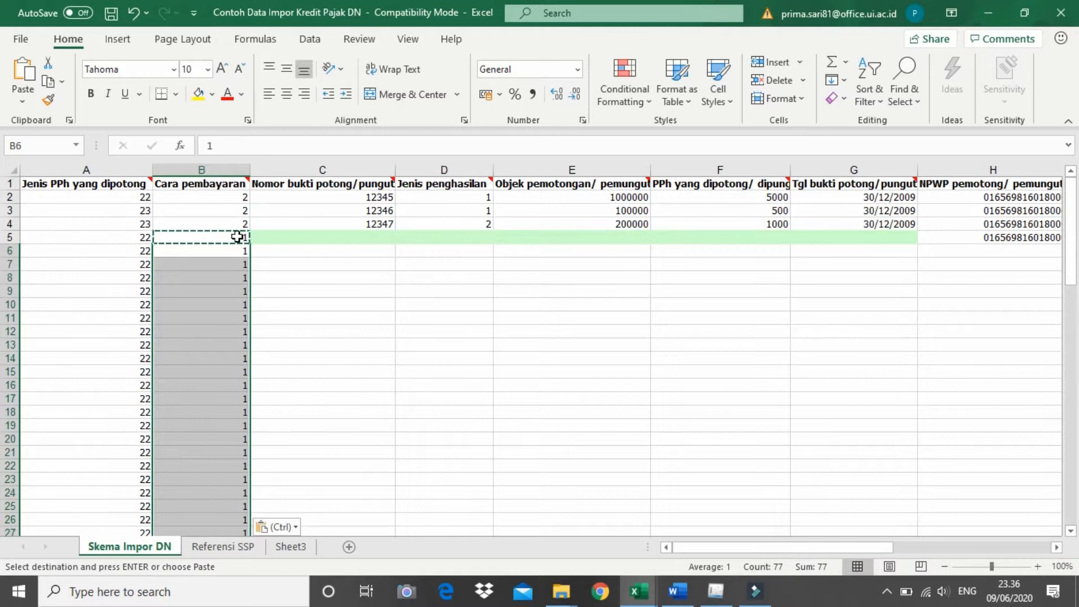
{"action": "left_click", "coordinate": [231, 235]}
{"action": "left_click", "coordinate": [380, 316]}
Add filters to the header row of the Skema Impor DN sheet.
{"action": "left_click_drag", "start_coordinate": [810, 548], "coordinate": [821, 541]}
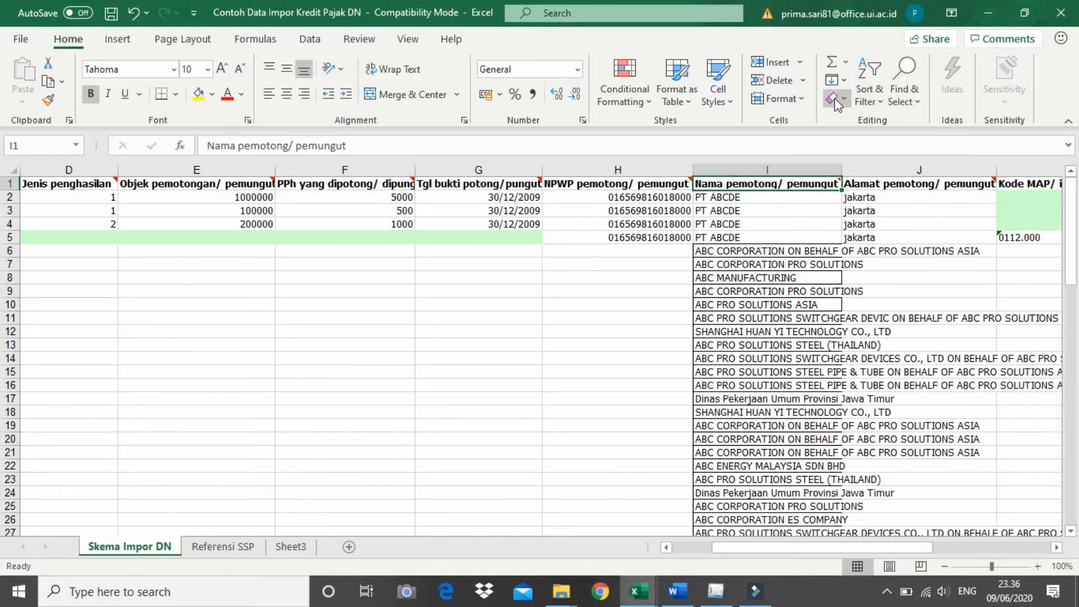
{"action": "left_click", "coordinate": [882, 104]}
{"action": "left_click", "coordinate": [877, 190]}
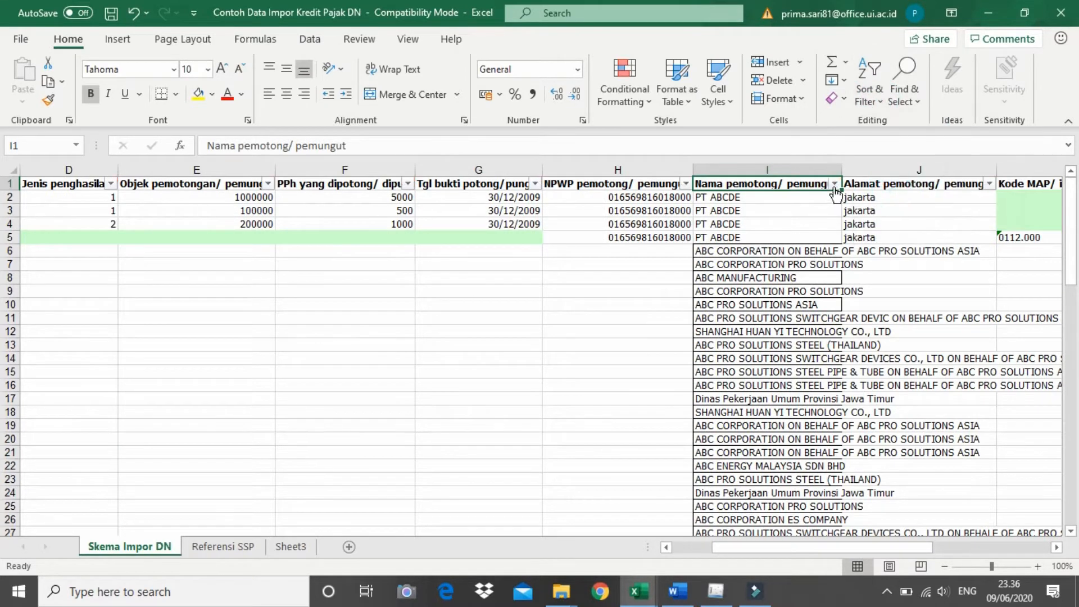
Filter Nama pemotong/pemungut to Dinas Pekerjaan Umum Provinsi Jawa Timur, Kementerian Pekerjaan Umum, Kementerian Perhubungan and Kementerian Perindustrian.
{"action": "left_click", "coordinate": [834, 184]}
{"action": "left_click", "coordinate": [665, 369]}
{"action": "scroll", "coordinate": [675, 404], "scroll_direction": "down", "scroll_amount": 5}
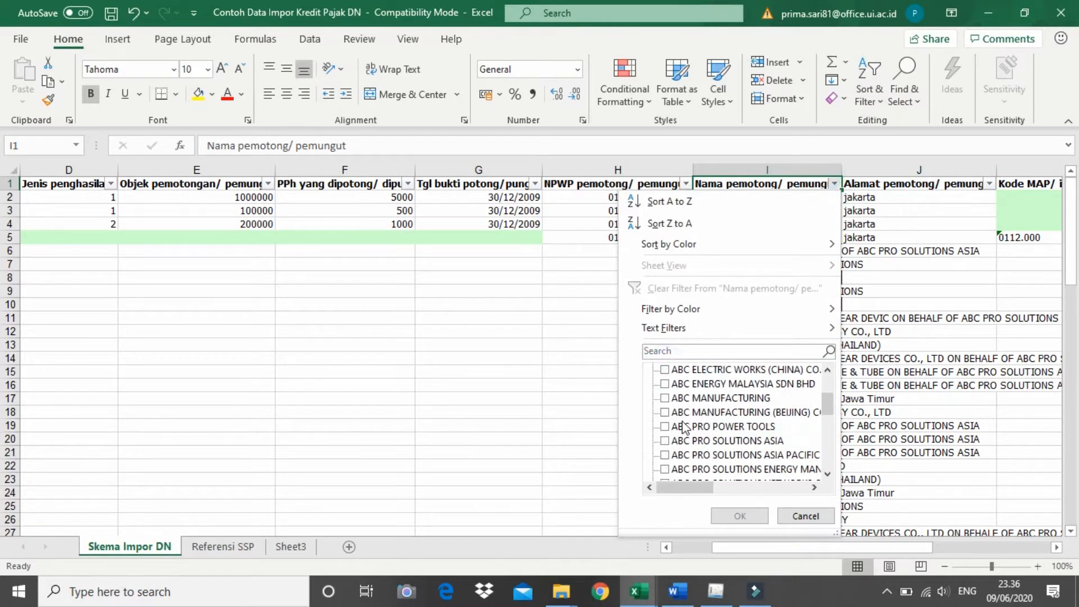
{"action": "scroll", "coordinate": [684, 428], "scroll_direction": "down", "scroll_amount": 3}
{"action": "left_click", "coordinate": [665, 384]}
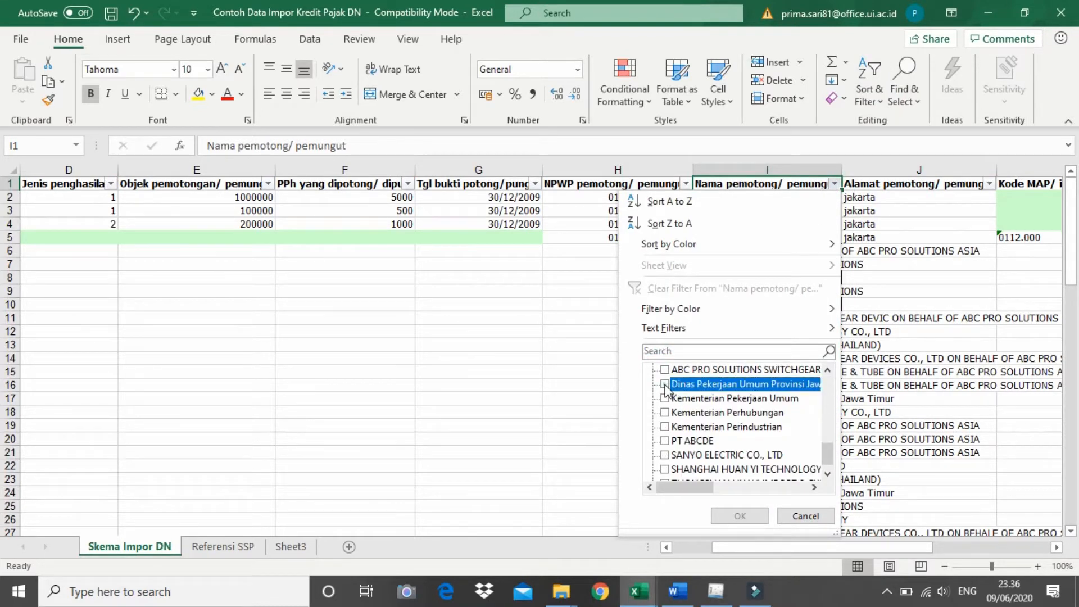
{"action": "left_click", "coordinate": [665, 398]}
{"action": "left_click", "coordinate": [665, 412]}
{"action": "left_click", "coordinate": [665, 427]}
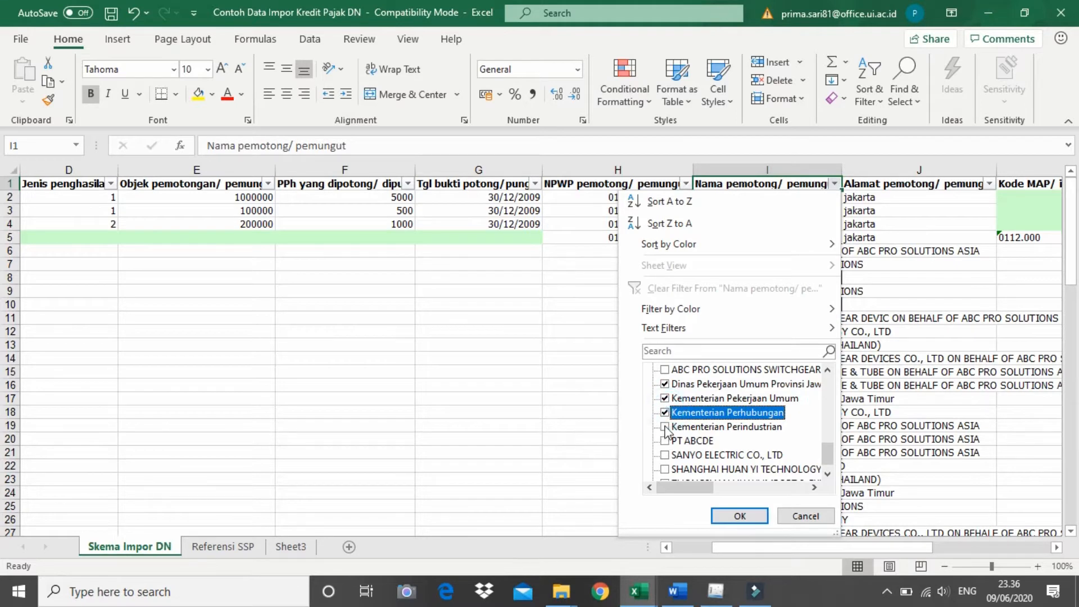
{"action": "left_click", "coordinate": [725, 515]}
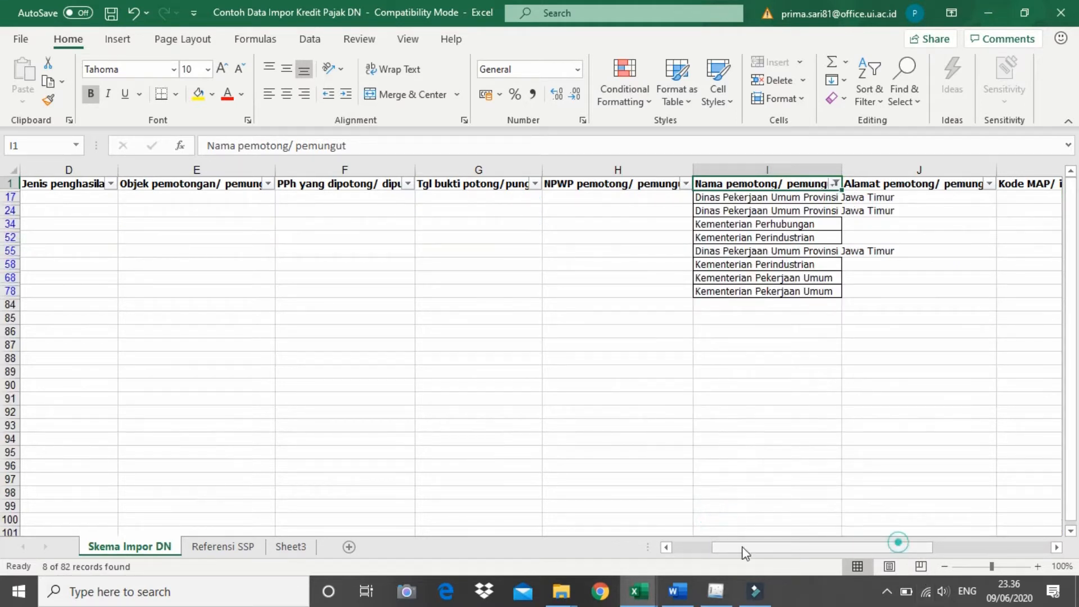
Set Cara pembayaran to 2 for all filtered government rows, from B17 down to B78.
{"action": "left_click_drag", "start_coordinate": [747, 551], "coordinate": [703, 552]}
{"action": "left_click", "coordinate": [223, 200]}
{"action": "key", "text": "BackSpace"}
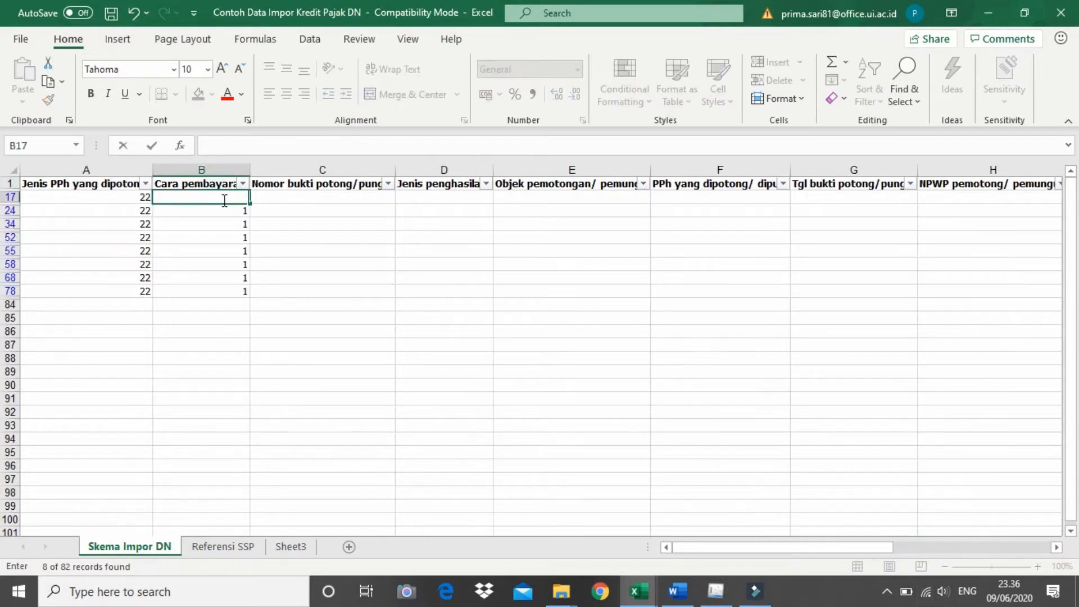
{"action": "type", "text": "2"}
{"action": "left_click", "coordinate": [229, 195]}
{"action": "key", "text": "ctrl+c"}
{"action": "left_click", "coordinate": [226, 211]}
{"action": "left_click_drag", "start_coordinate": [226, 231], "coordinate": [224, 288]}
{"action": "key", "text": "ctrl+v"}
Show all names in the Nama pemotong/pemungut column again and check the Cara pembayaran values down the list.
{"action": "left_click_drag", "start_coordinate": [875, 545], "coordinate": [955, 544]}
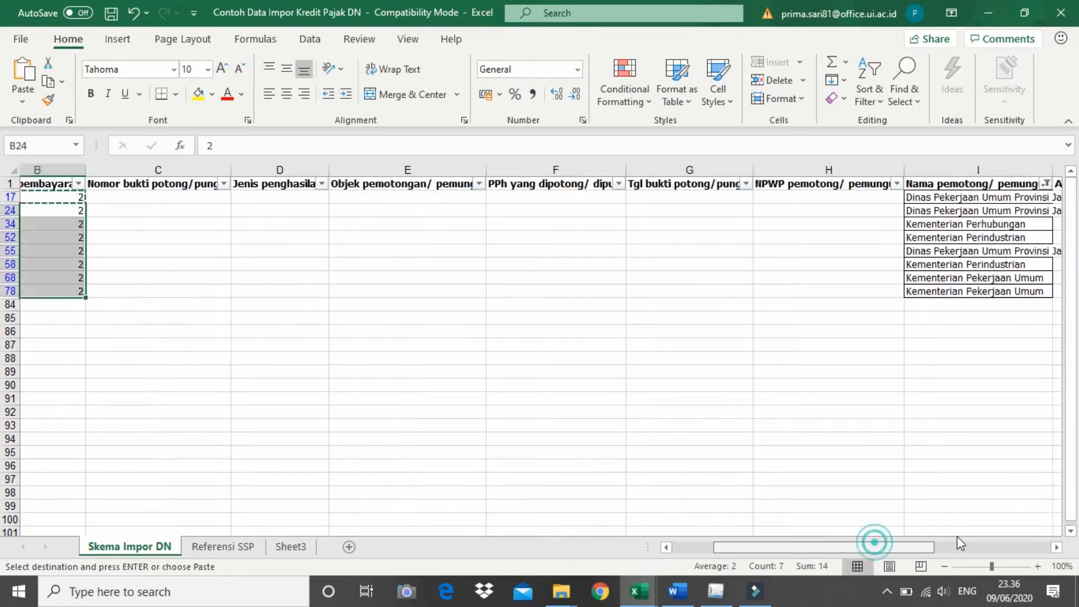
{"action": "left_click", "coordinate": [439, 184]}
{"action": "left_click", "coordinate": [270, 369]}
{"action": "left_click", "coordinate": [345, 516]}
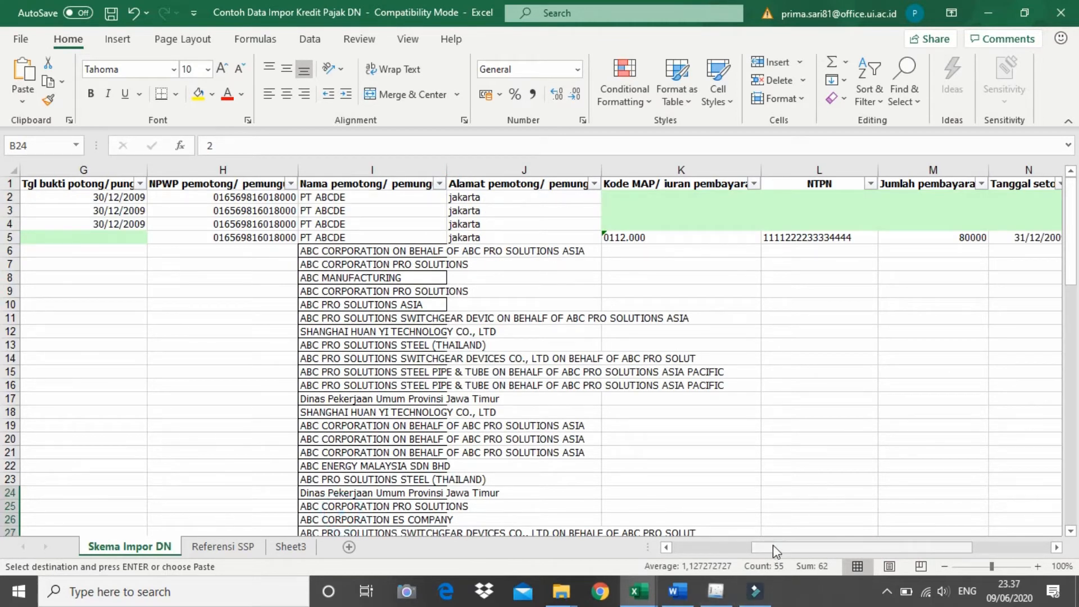
{"action": "scroll", "coordinate": [774, 544], "scroll_direction": "left", "scroll_amount": 3}
{"action": "double_click", "coordinate": [225, 404]}
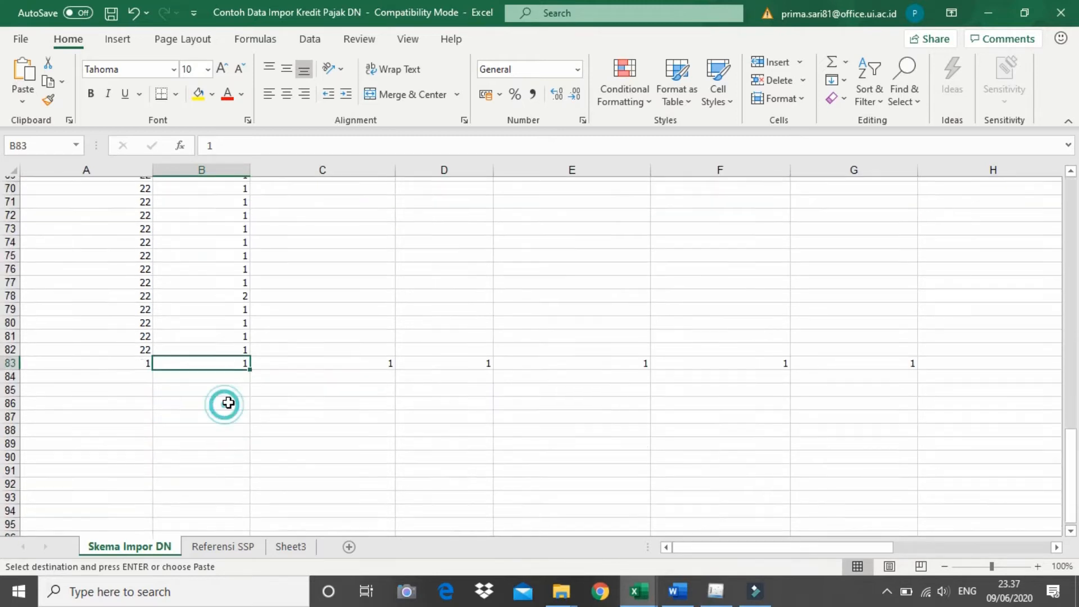
{"action": "left_click_drag", "start_coordinate": [1070, 472], "coordinate": [949, 187]}
{"action": "left_click", "coordinate": [202, 398]}
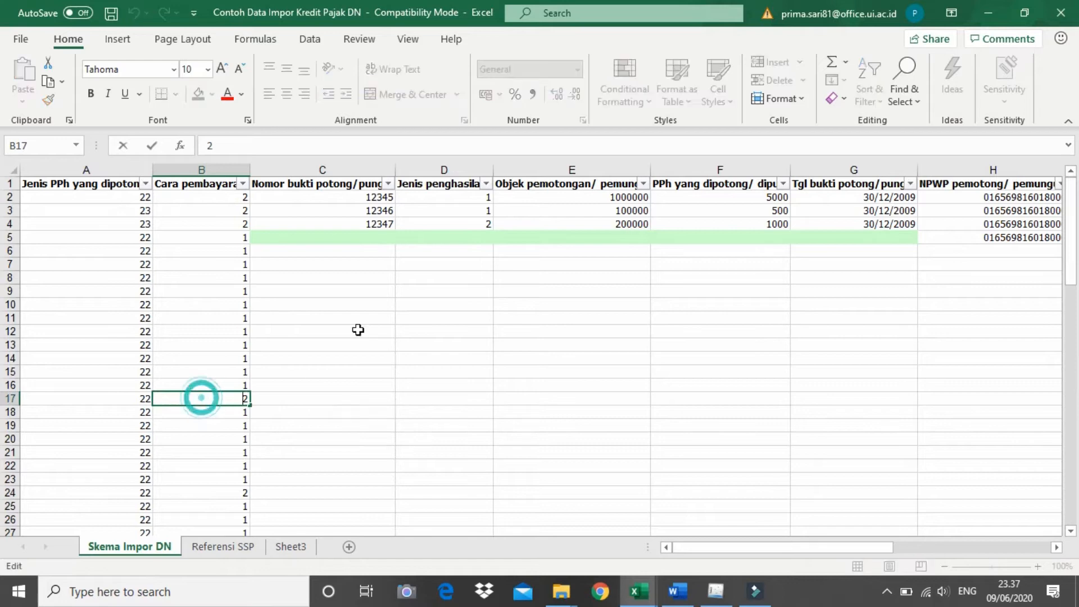
Copy the filtered NTPN numbers from O9 down in the PPh 22 sheet of the tax credit list into Nomor bukti potong/pungut from C6.
{"action": "left_click", "coordinate": [385, 303]}
{"action": "left_click", "coordinate": [381, 250]}
{"action": "key", "text": "alt+Tab"}
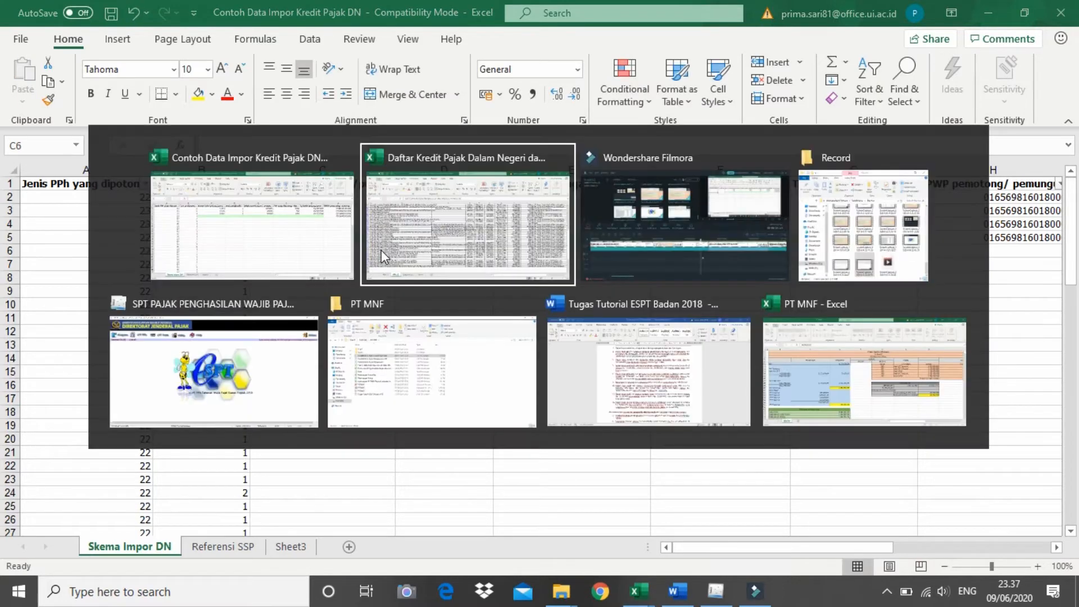
{"action": "left_click", "coordinate": [476, 304]}
{"action": "left_click_drag", "start_coordinate": [1070, 355], "coordinate": [1070, 219]}
{"action": "left_click", "coordinate": [439, 342]}
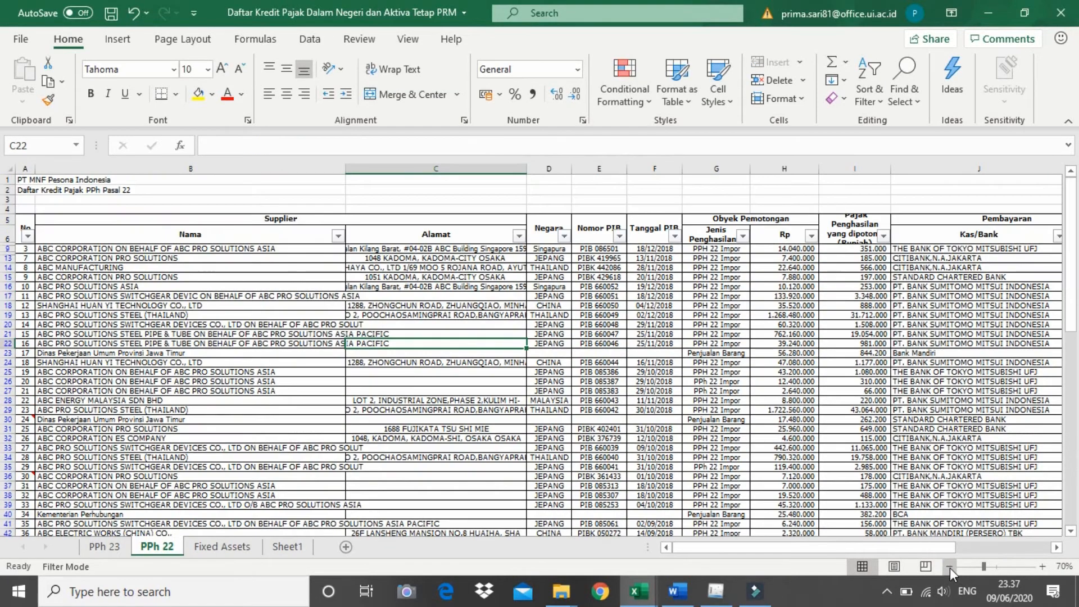
{"action": "left_click", "coordinate": [950, 567]}
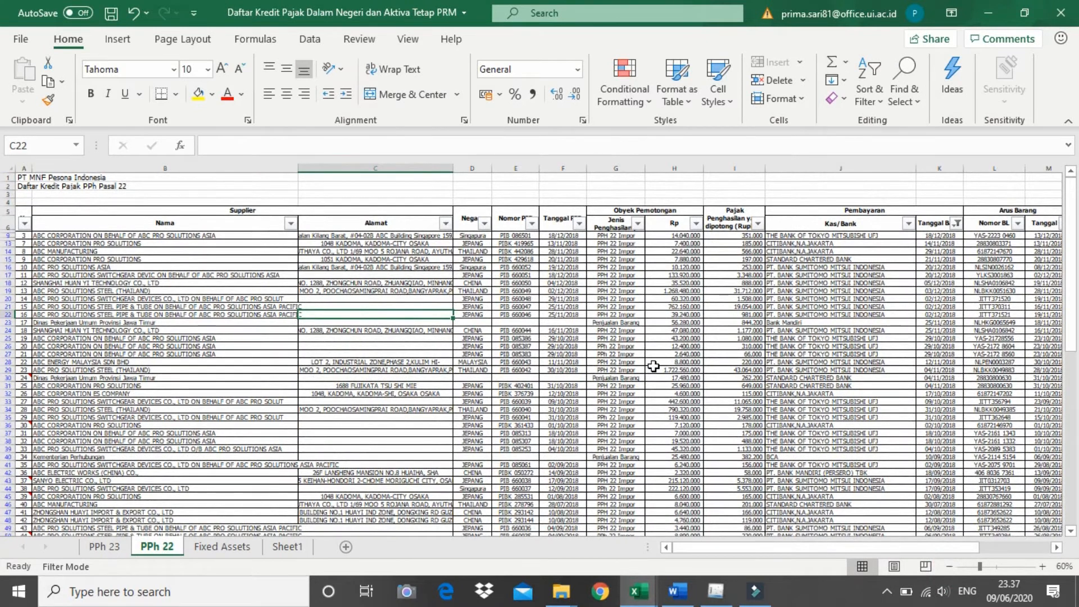
{"action": "scroll", "coordinate": [739, 546], "scroll_direction": "right", "scroll_amount": 2}
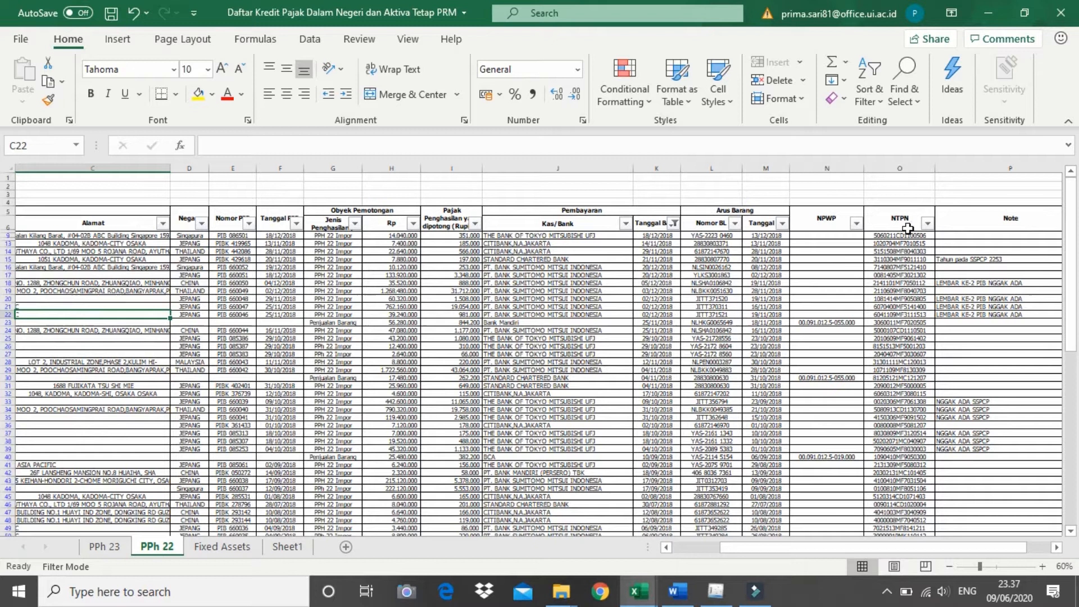
{"action": "left_click", "coordinate": [902, 236]}
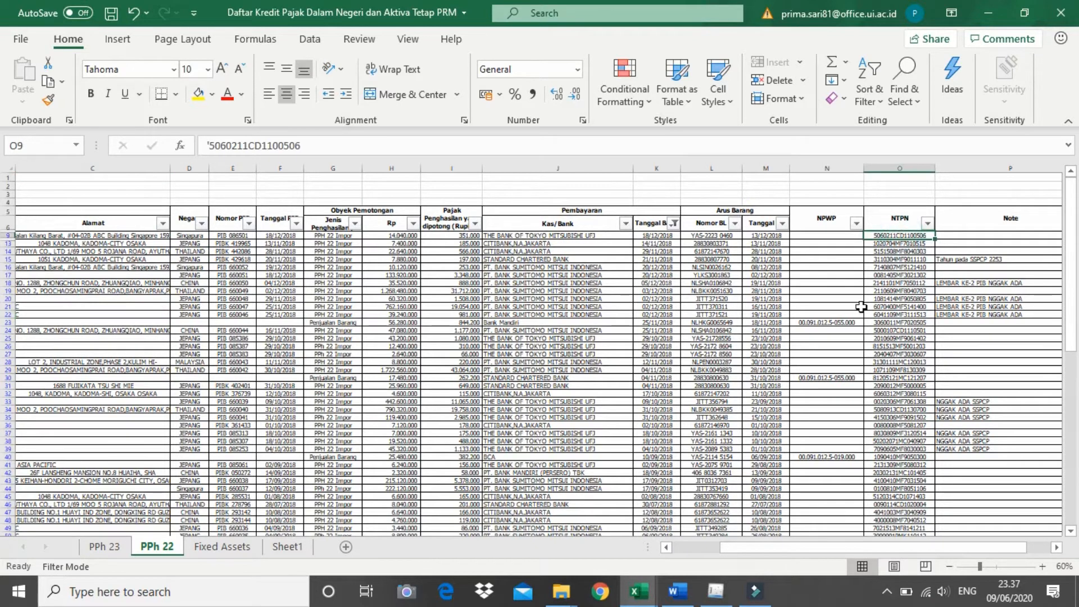
{"action": "key", "text": "ctrl+shift+Down"}
{"action": "key", "text": "ctrl+c"}
{"action": "key", "text": "alt+Tab"}
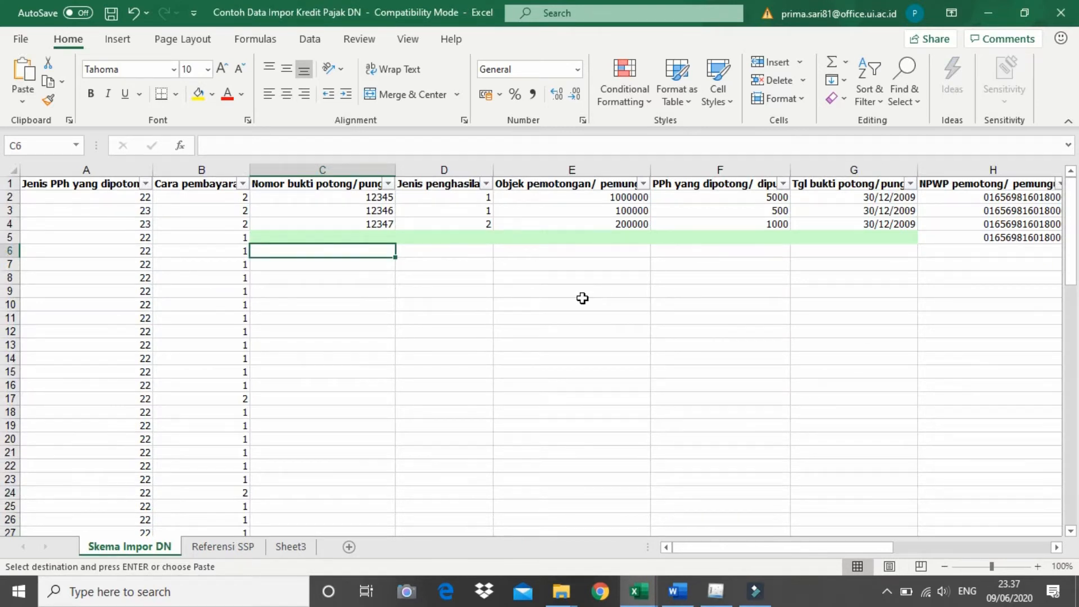
{"action": "key", "text": "ctrl+v"}
Filter Nama pemotong/pemungut to exclude Dinas Pekerjaan Umum Provinsi Jawa Timur, Kementerian Pekerjaan Umum, Kementerian Perhubungan and Kementerian Perindustrian.
{"action": "left_click_drag", "start_coordinate": [711, 546], "coordinate": [751, 548]}
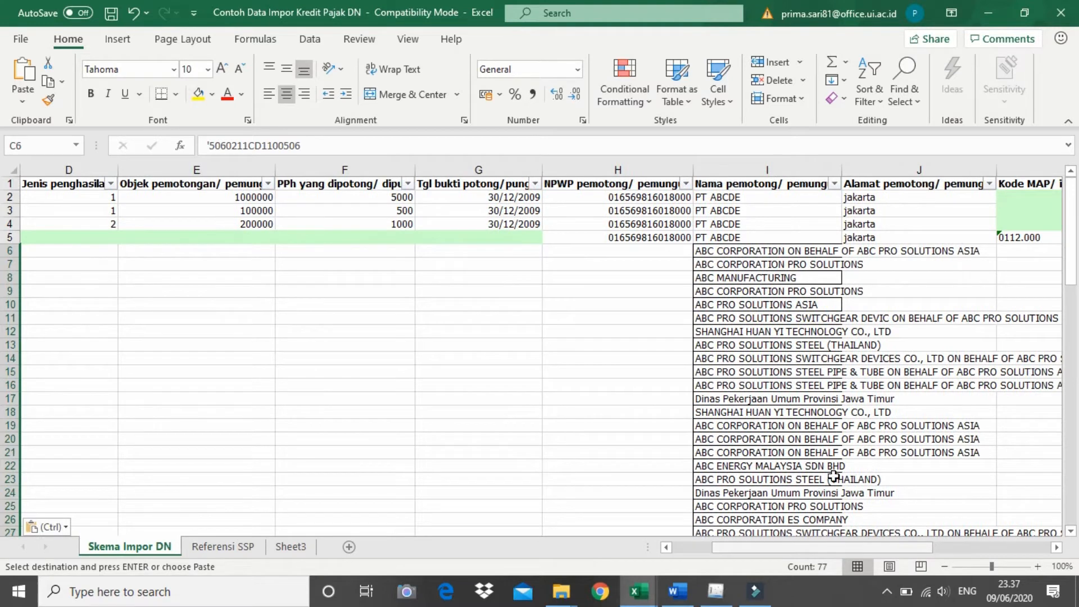
{"action": "left_click", "coordinate": [835, 184]}
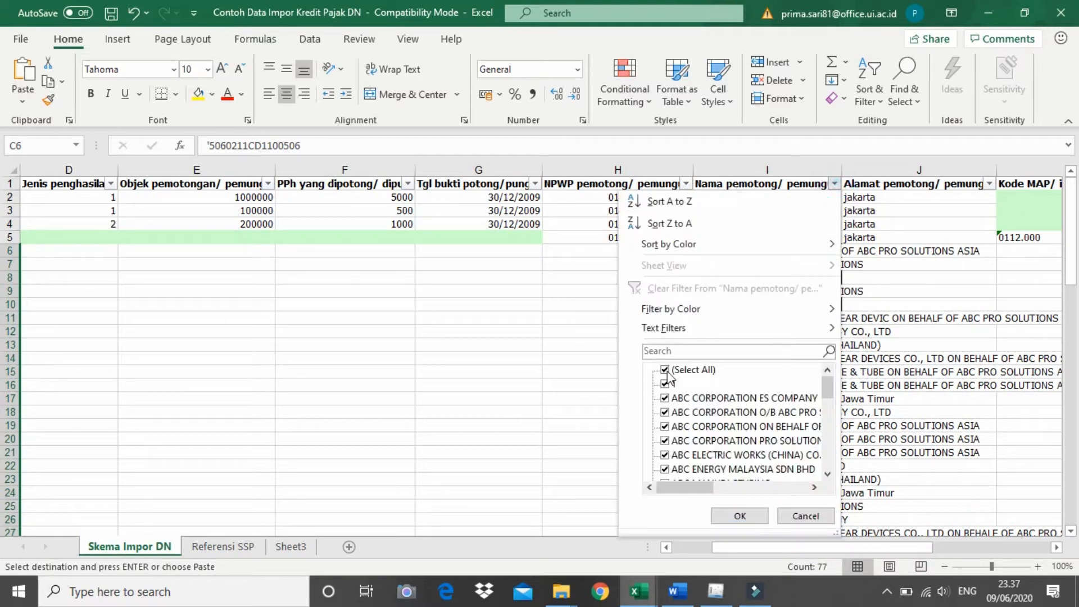
{"action": "scroll", "coordinate": [809, 398], "scroll_direction": "down", "scroll_amount": 10}
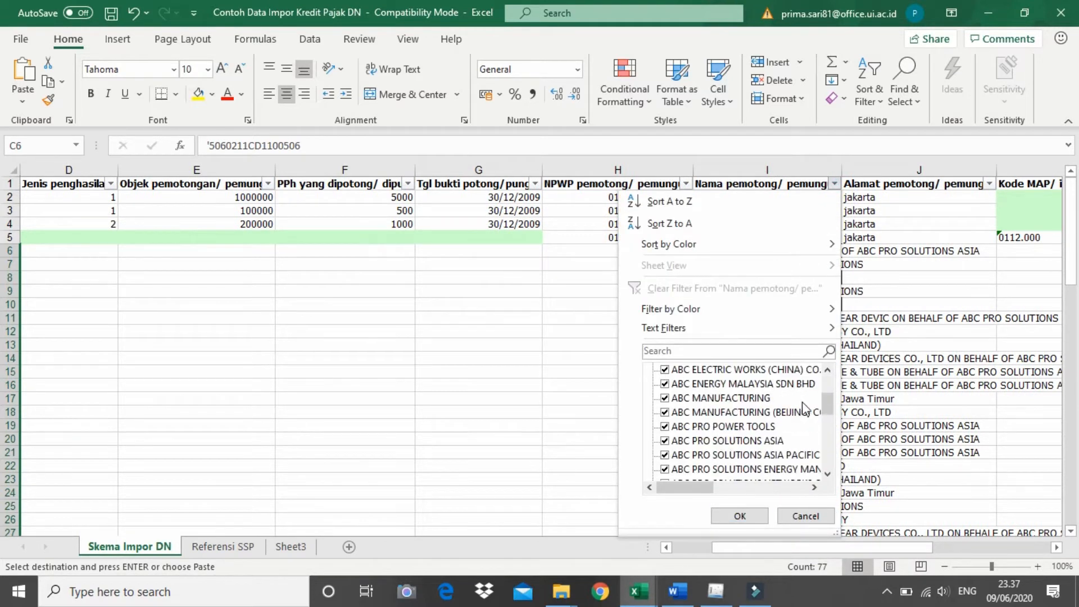
{"action": "left_click", "coordinate": [666, 399]}
{"action": "left_click", "coordinate": [665, 384]}
{"action": "left_click", "coordinate": [666, 413]}
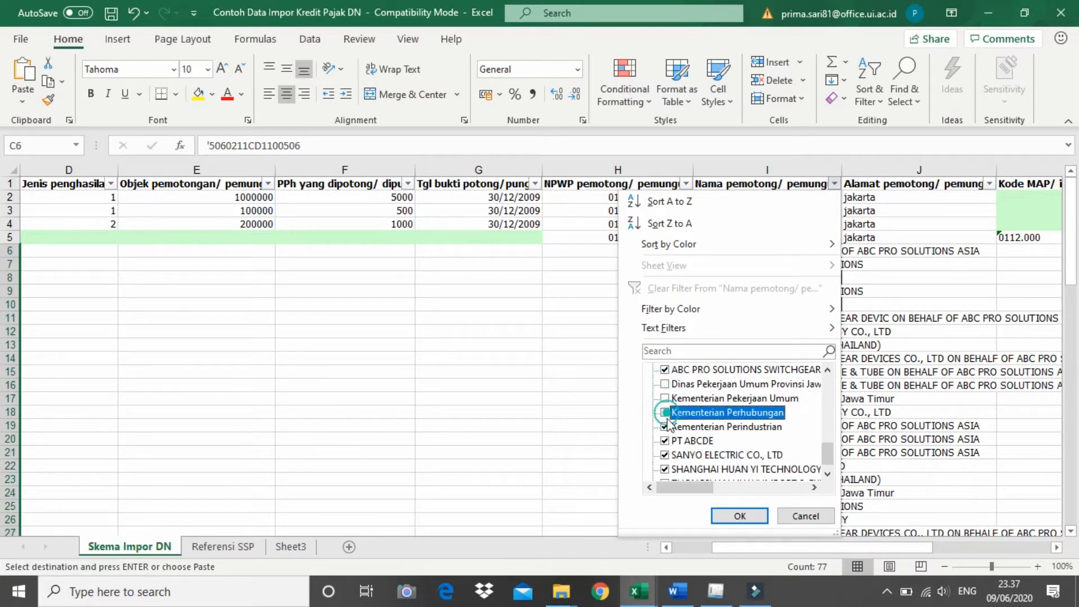
{"action": "left_click", "coordinate": [665, 427]}
{"action": "left_click", "coordinate": [740, 516]}
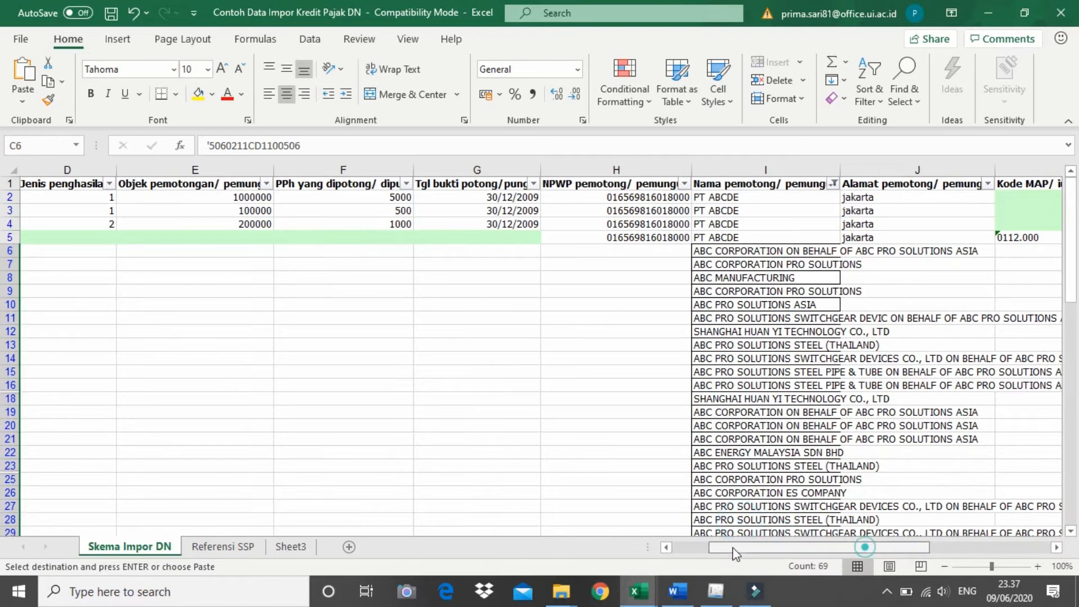
Clear the Nomor bukti potong/pungut values of the filtered company rows, from C6 down to C82.
{"action": "left_click_drag", "start_coordinate": [733, 548], "coordinate": [697, 548]}
{"action": "left_click", "coordinate": [358, 263]}
{"action": "left_click", "coordinate": [358, 249]}
{"action": "key", "text": "BackSpace"}
{"action": "left_click", "coordinate": [350, 278]}
{"action": "left_click", "coordinate": [344, 252]}
{"action": "key", "text": "ctrl+c"}
{"action": "left_click", "coordinate": [348, 270]}
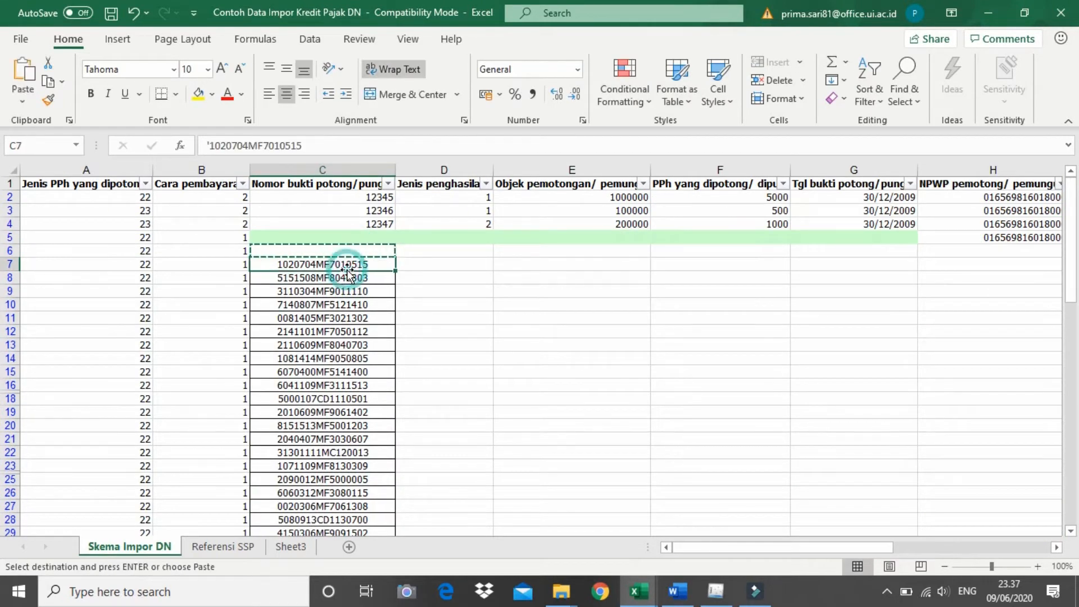
{"action": "key", "text": "ctrl+shift+Down"}
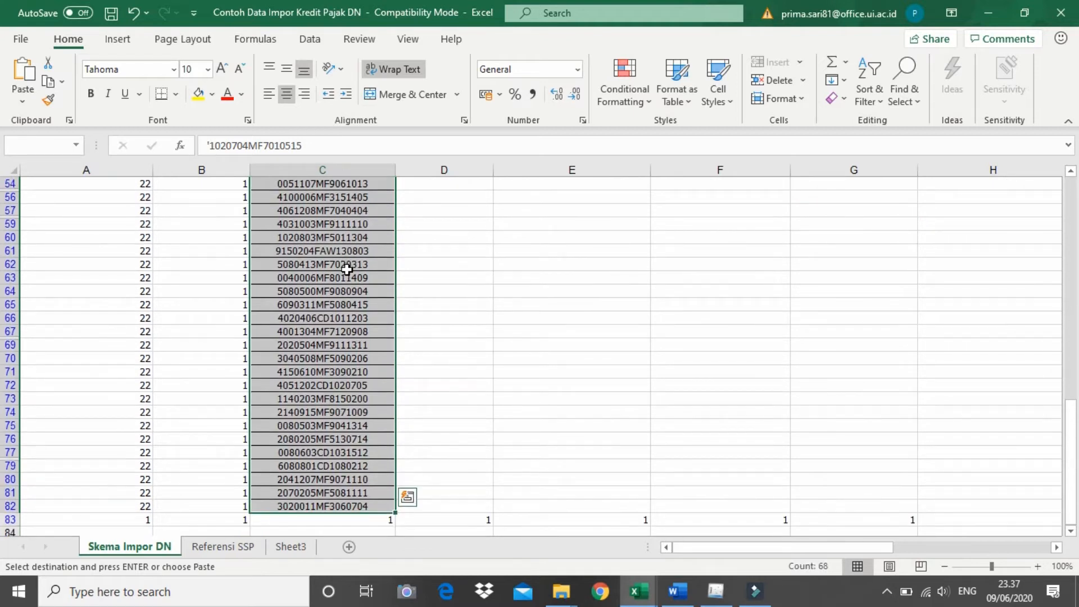
{"action": "key", "text": "ctrl+v"}
{"action": "left_click", "coordinate": [374, 258]}
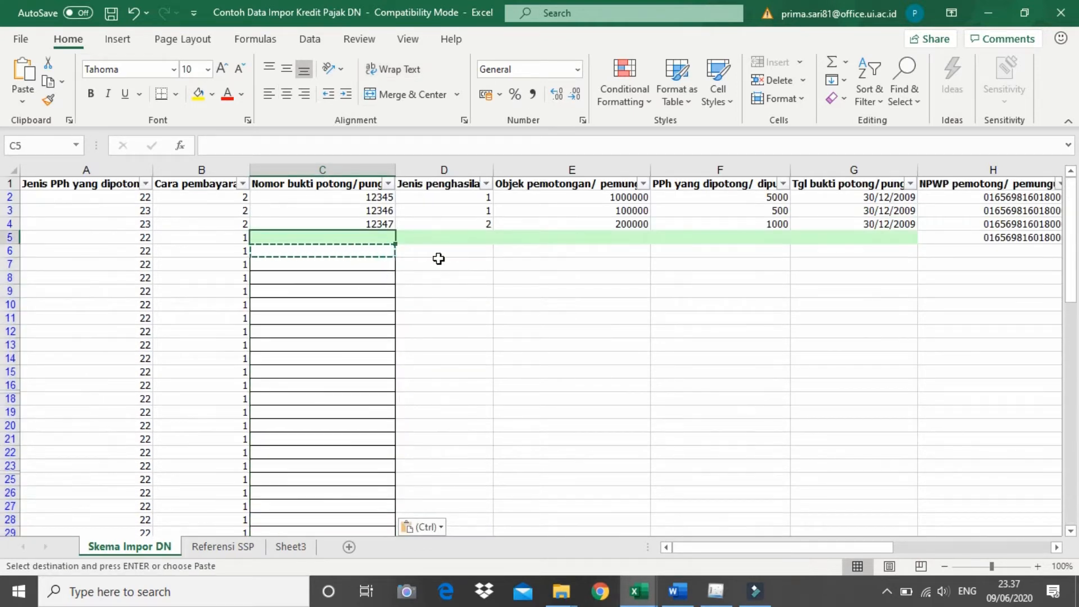
Read the PPh 22 income type codes in the note on the Jenis penghasilan header.
{"action": "left_click", "coordinate": [438, 260]}
{"action": "left_click", "coordinate": [465, 249]}
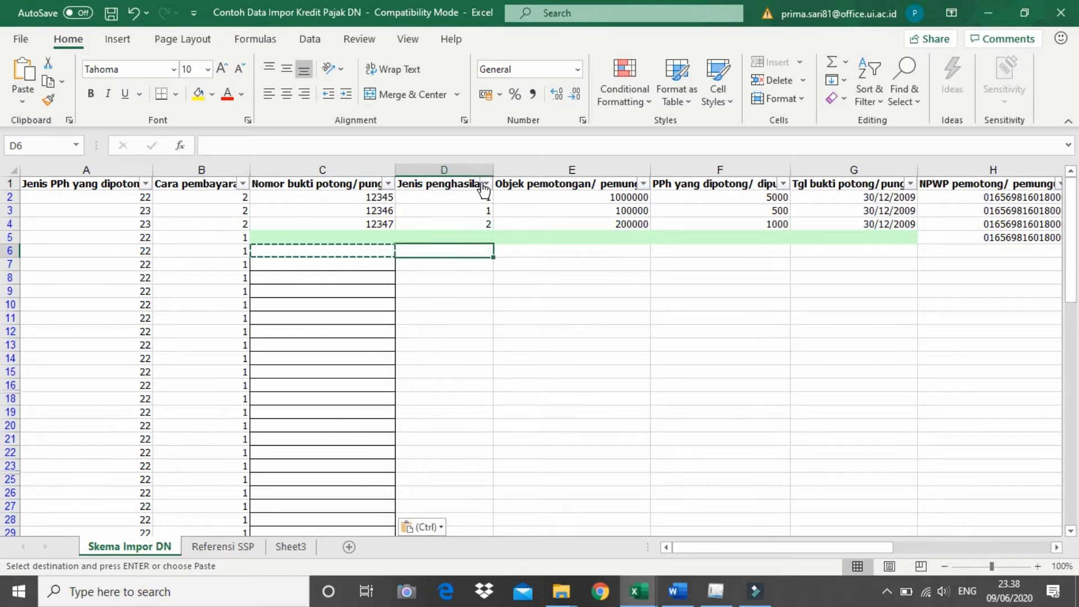
{"action": "left_click", "coordinate": [448, 182]}
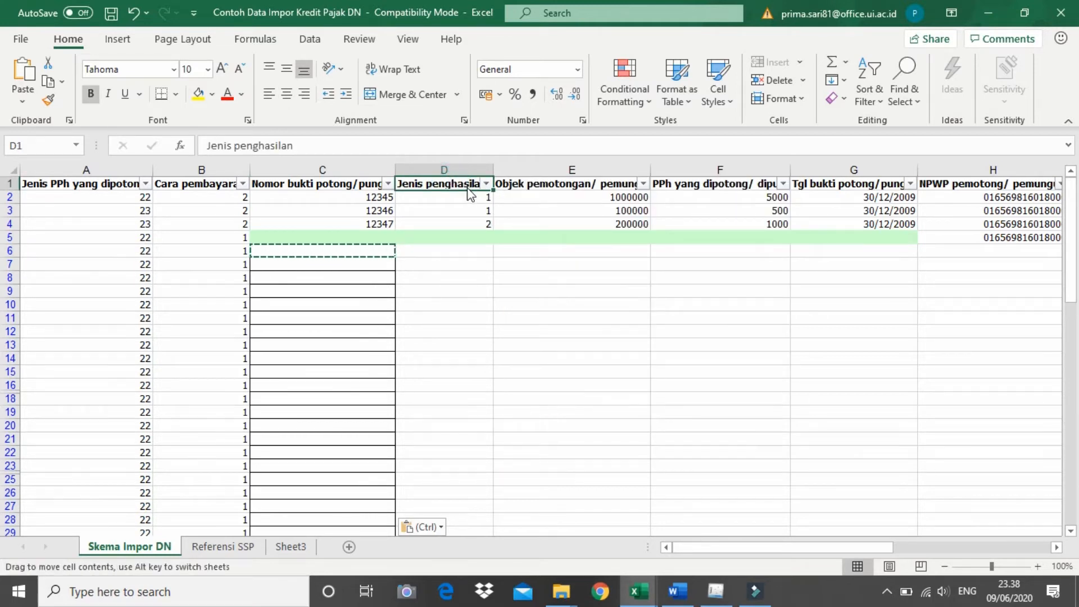
{"action": "mouse_move", "coordinate": [470, 194]}
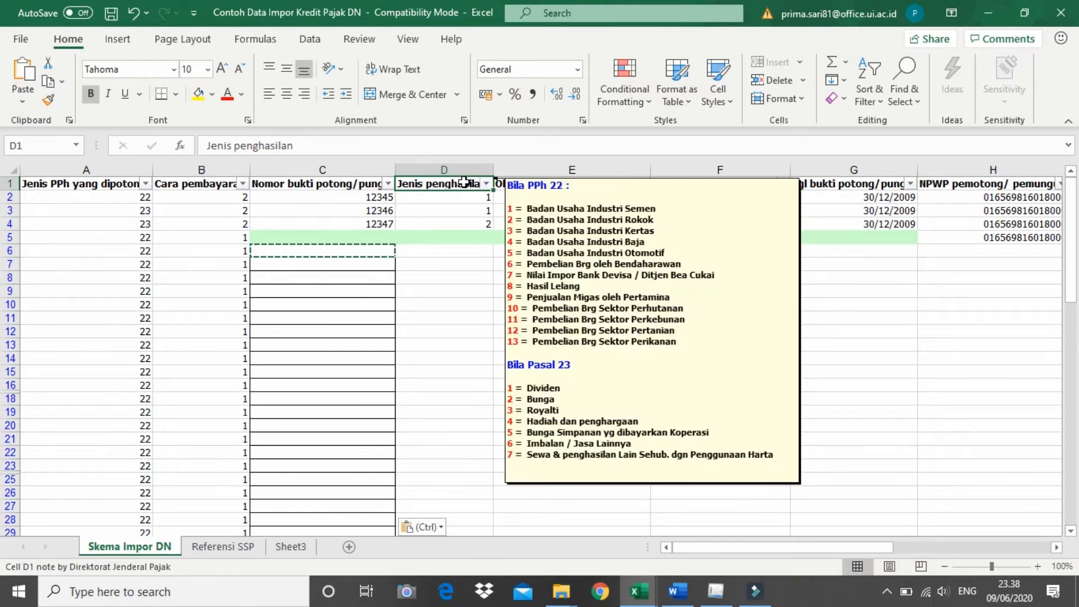
{"action": "left_click", "coordinate": [438, 261]}
{"action": "left_click", "coordinate": [440, 249]}
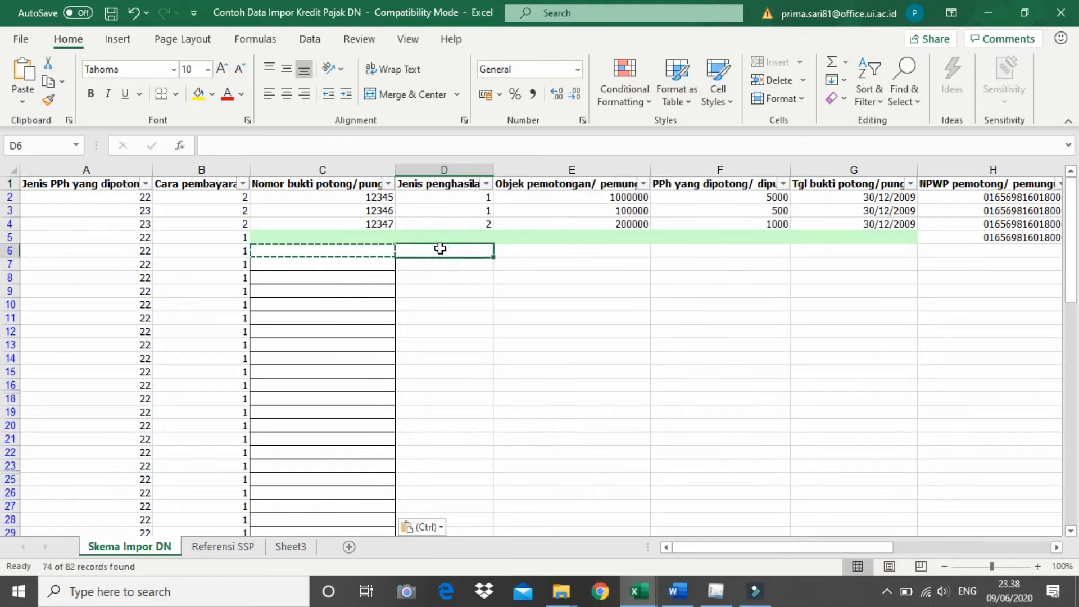
Show all names in the Nama pemotong/pemungut column again.
{"action": "left_click_drag", "start_coordinate": [722, 550], "coordinate": [800, 550]}
{"action": "left_click", "coordinate": [438, 192]}
{"action": "left_click", "coordinate": [441, 184]}
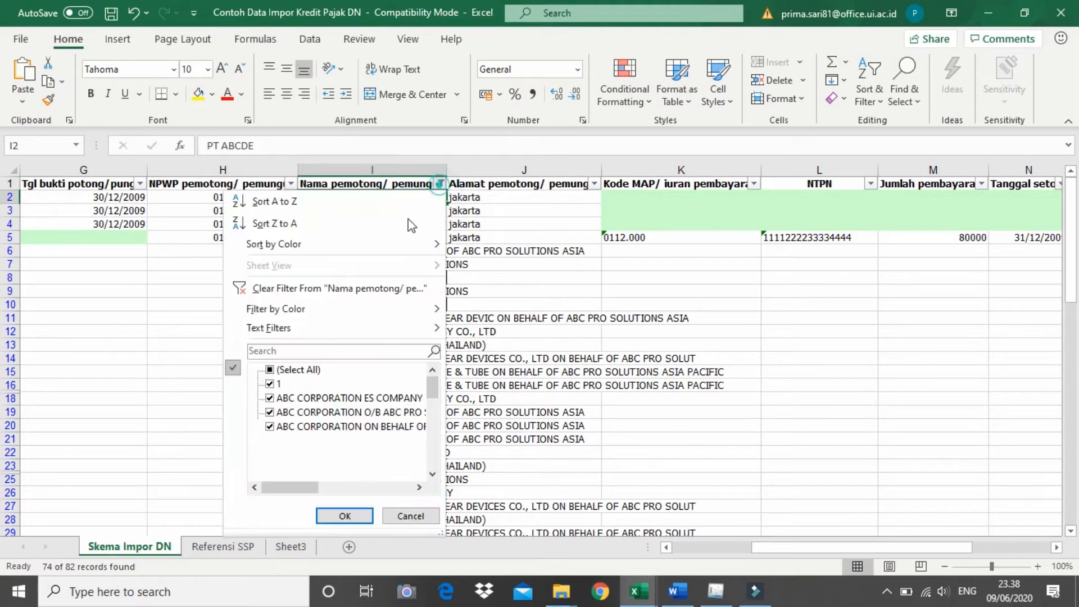
{"action": "left_click", "coordinate": [270, 371]}
{"action": "left_click", "coordinate": [344, 516]}
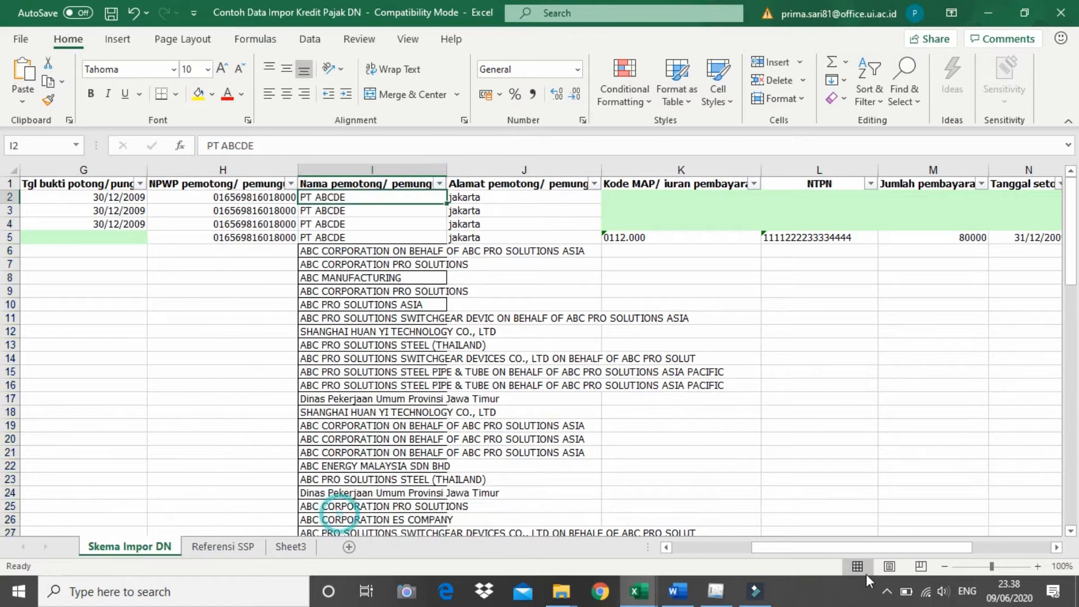
{"action": "left_click_drag", "start_coordinate": [831, 550], "coordinate": [659, 560]}
Set Jenis penghasilan to 6 for all rows from D6 down to D82.
{"action": "left_click", "coordinate": [477, 249]}
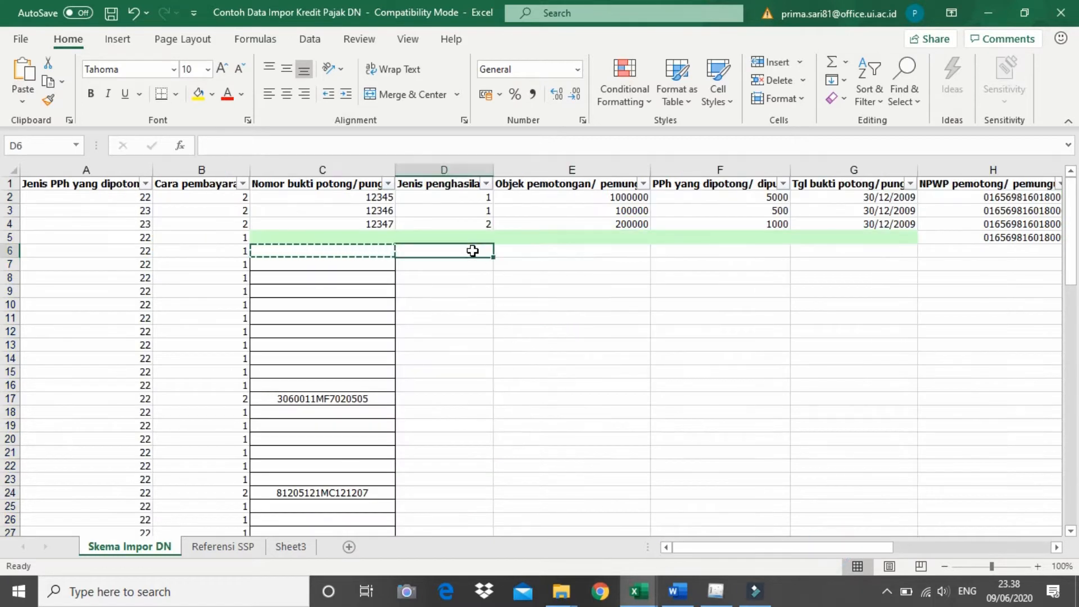
{"action": "type", "text": "6"}
{"action": "left_click", "coordinate": [467, 264]}
{"action": "left_click", "coordinate": [467, 250]}
{"action": "key", "text": "ctrl+c"}
{"action": "left_click", "coordinate": [470, 263]}
{"action": "key", "text": "ctrl+shift+Down"}
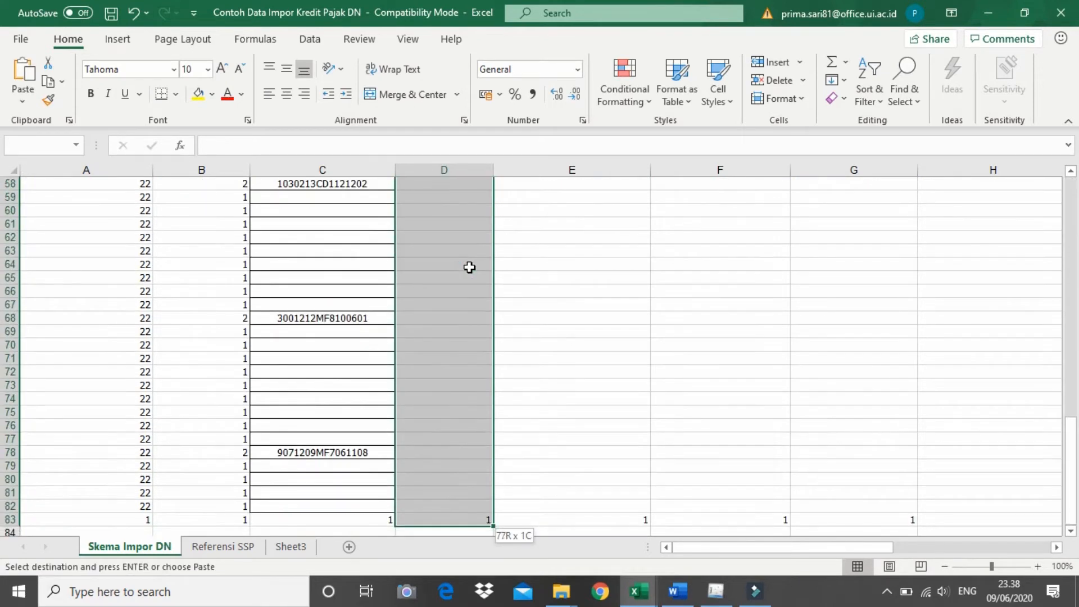
{"action": "key", "text": "ctrl+v"}
Copy the filtered Rp amounts from H9 down in the PPh 22 sheet of the tax credit list into Objek pemotongan/pemungutan from E6, as values only.
{"action": "left_click_drag", "start_coordinate": [704, 550], "coordinate": [718, 547]}
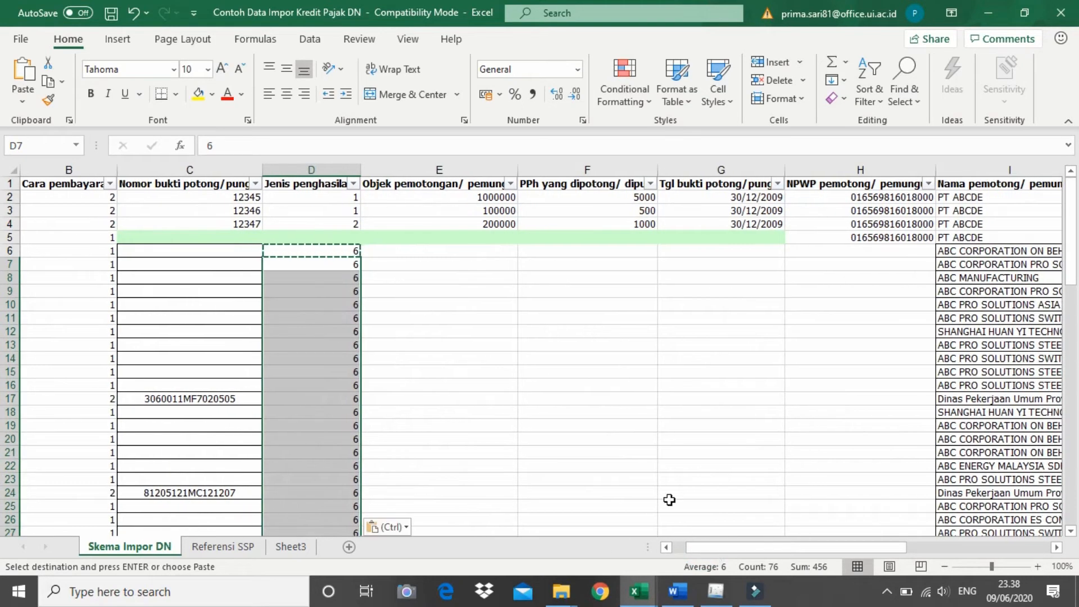
{"action": "left_click", "coordinate": [484, 248]}
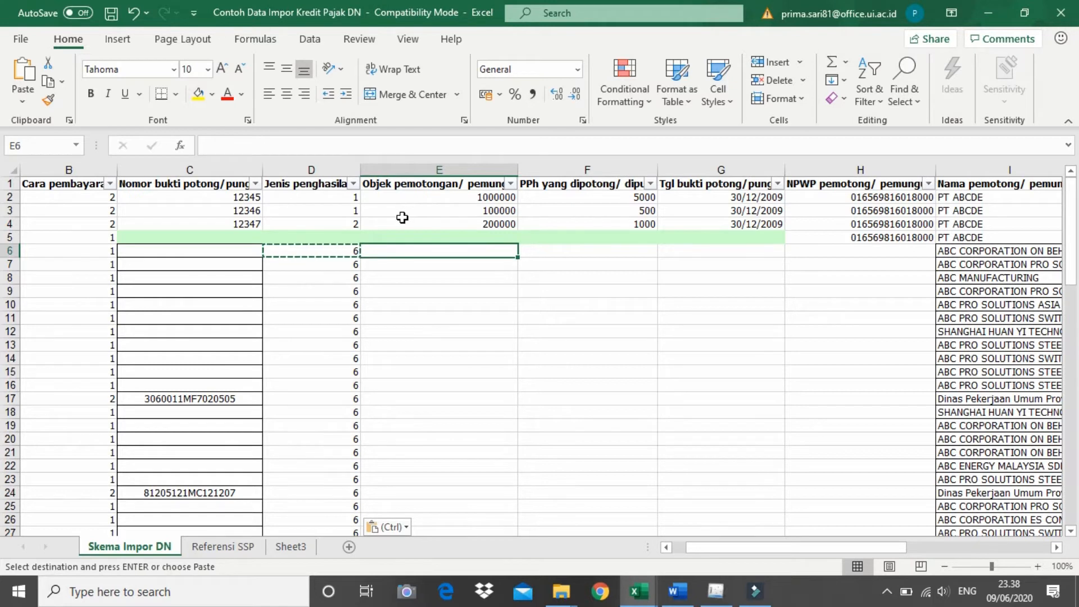
{"action": "key", "text": "alt+Tab"}
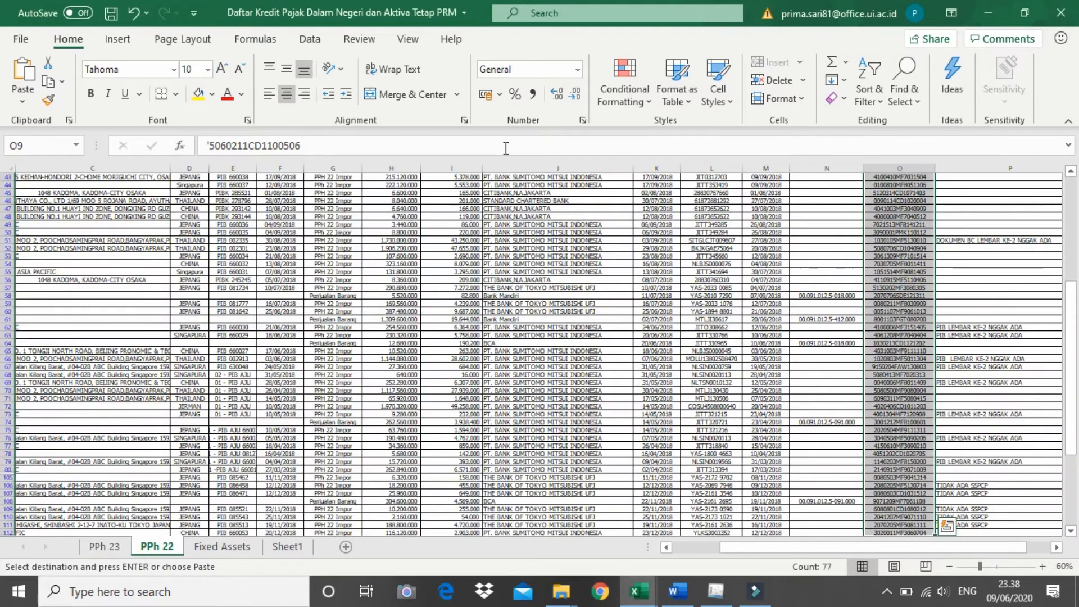
{"action": "scroll", "coordinate": [612, 292], "scroll_direction": "up", "scroll_amount": 12}
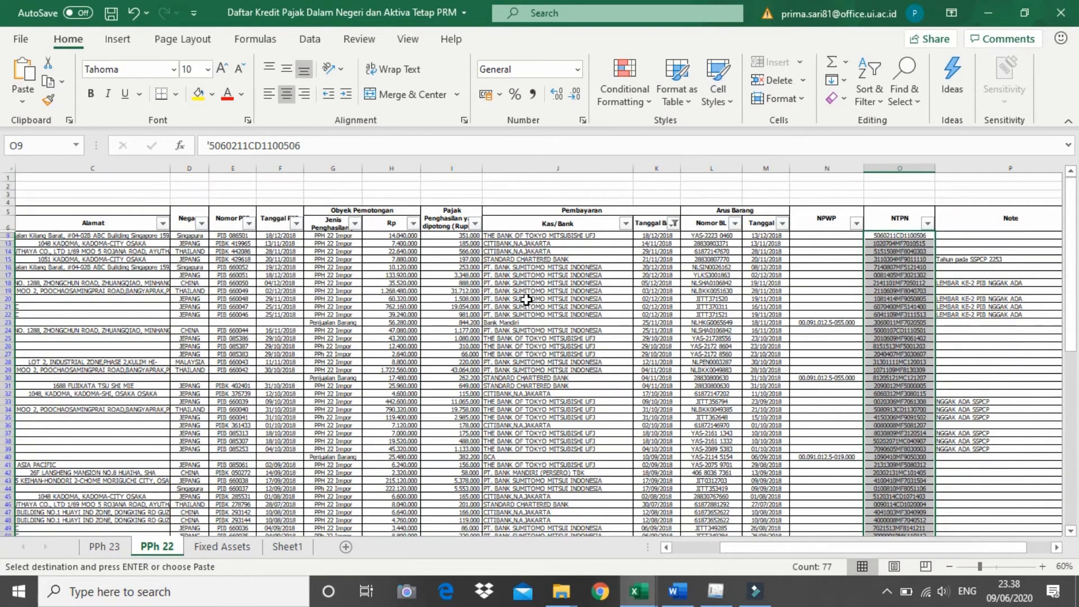
{"action": "left_click", "coordinate": [407, 245]}
{"action": "left_click", "coordinate": [404, 235]}
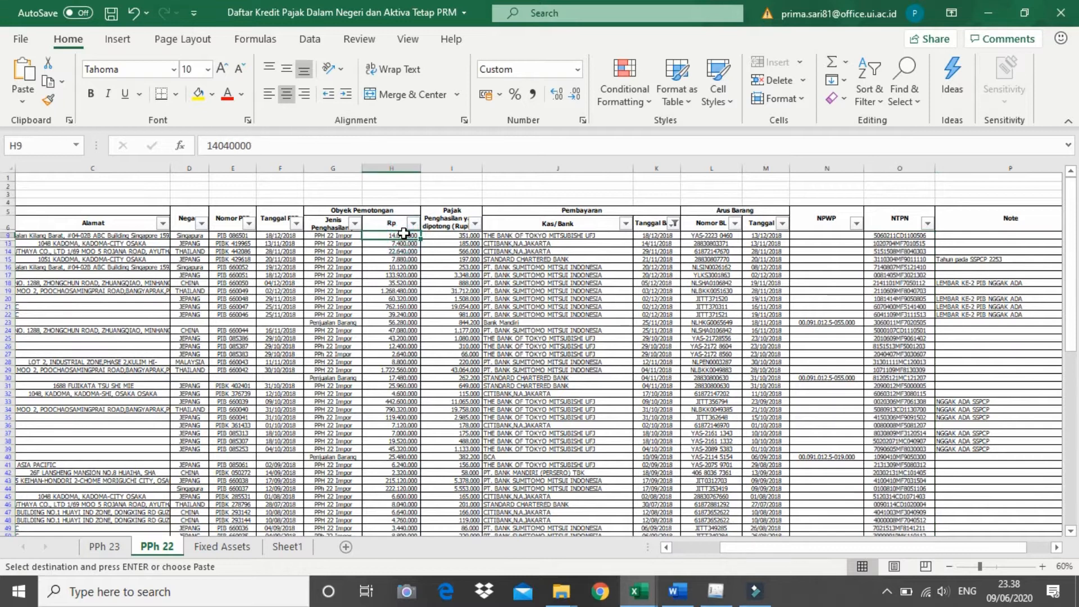
{"action": "key", "text": "ctrl+shift+Down"}
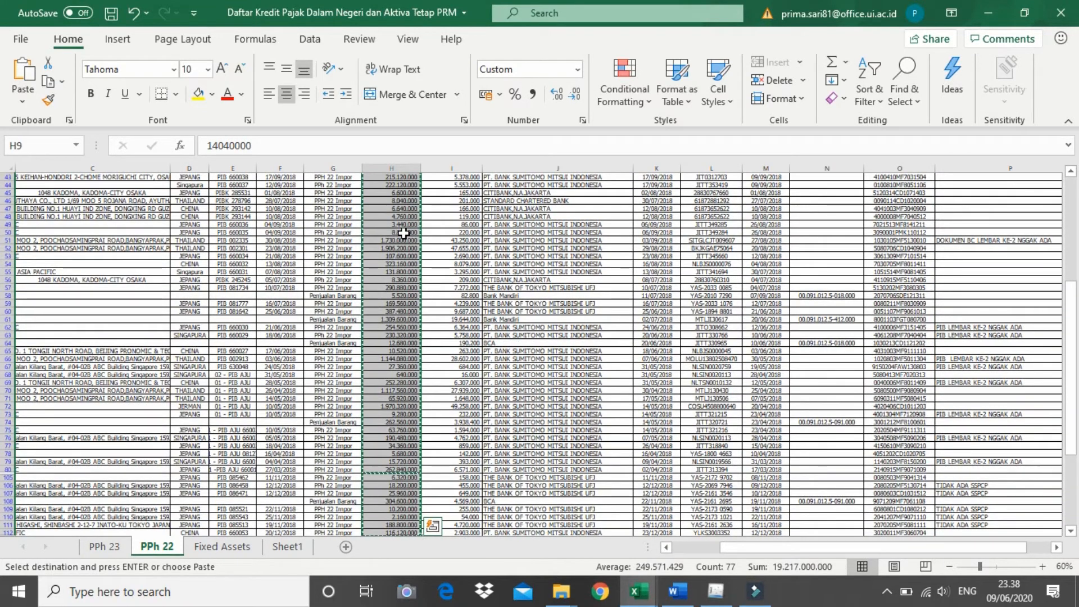
{"action": "key", "text": "alt+Tab"}
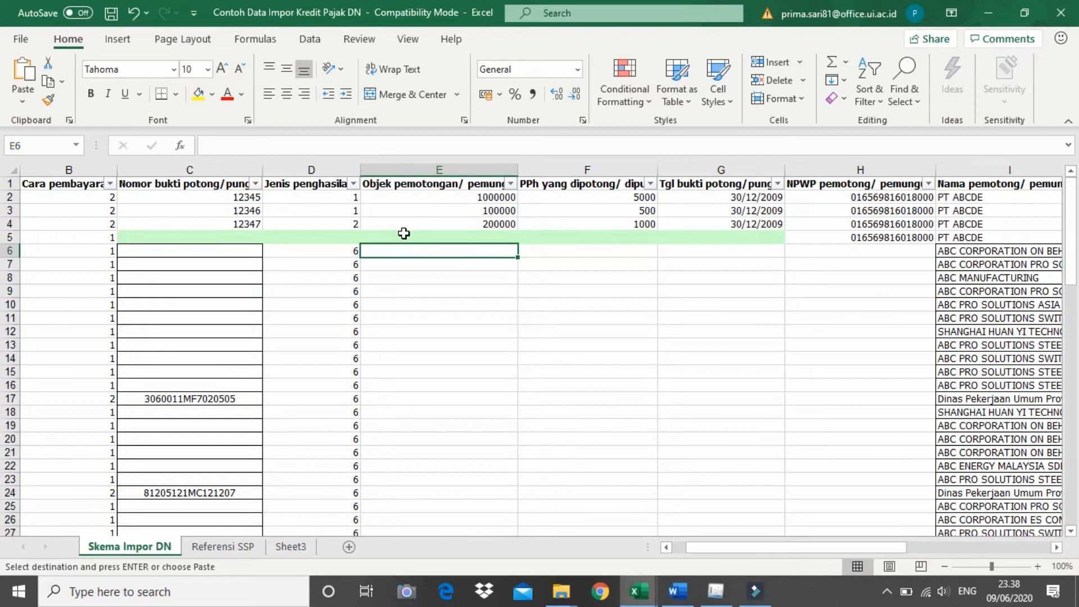
{"action": "key", "text": "alt+e"}
{"action": "key", "text": "s"}
{"action": "key", "text": "v"}
{"action": "key", "text": "Return"}
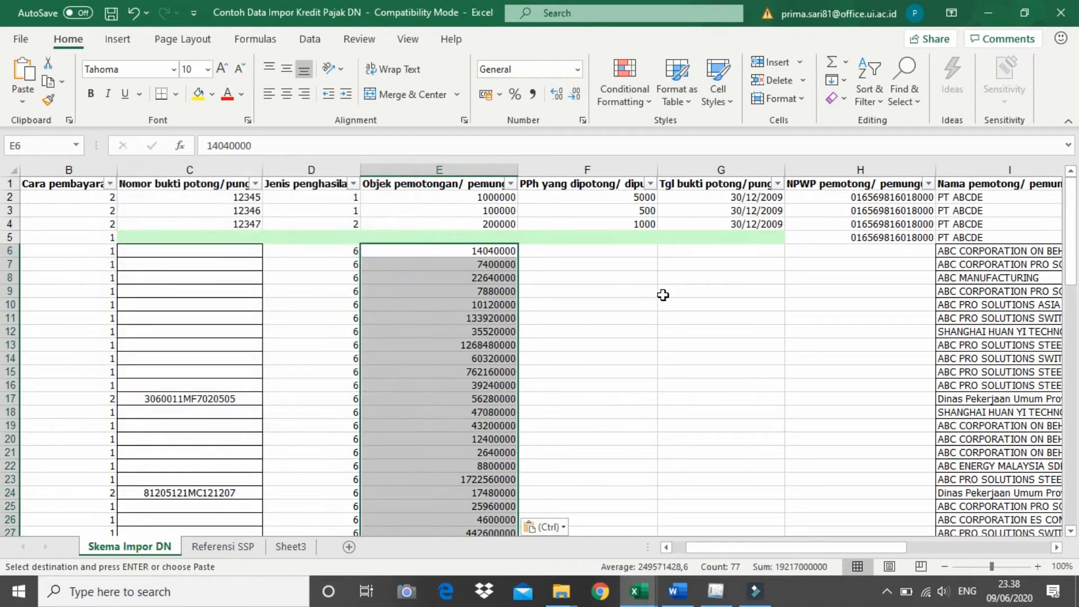
Copy the filtered withheld tax amounts from I9 down in the PPh 22 sheet into PPh yang dipotong/dipungut from F6, as values only.
{"action": "key", "text": "alt+Tab"}
{"action": "scroll", "coordinate": [559, 245], "scroll_direction": "up", "scroll_amount": 10}
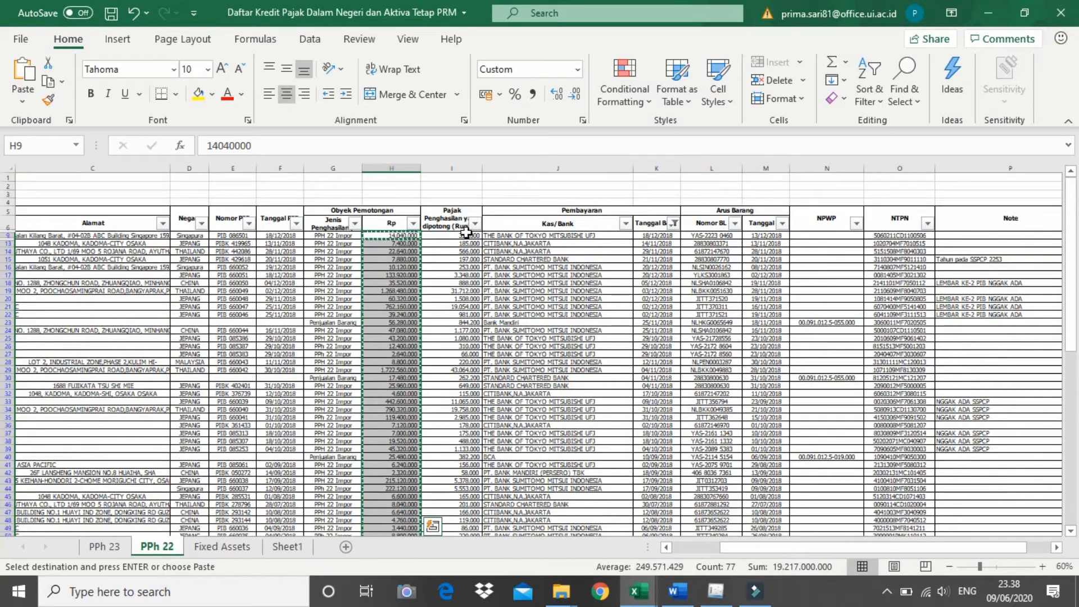
{"action": "left_click", "coordinate": [466, 233]}
{"action": "key", "text": "ctrl+shift+Down"}
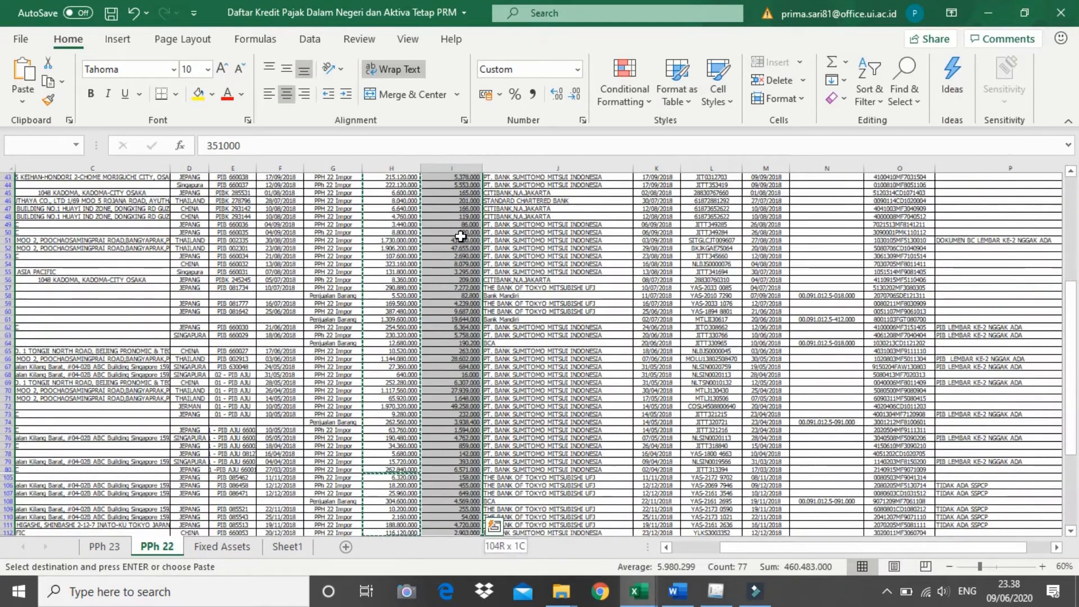
{"action": "key", "text": "ctrl+c"}
{"action": "key", "text": "alt+Tab"}
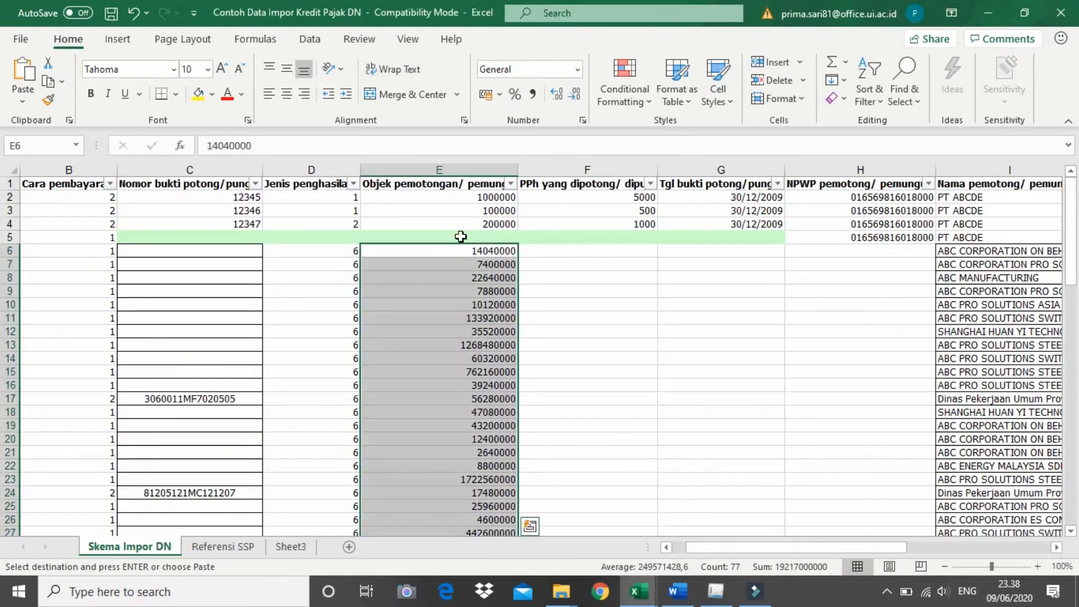
{"action": "left_click", "coordinate": [579, 255]}
{"action": "key", "text": "ctrl+alt+v"}
{"action": "key", "text": "Return"}
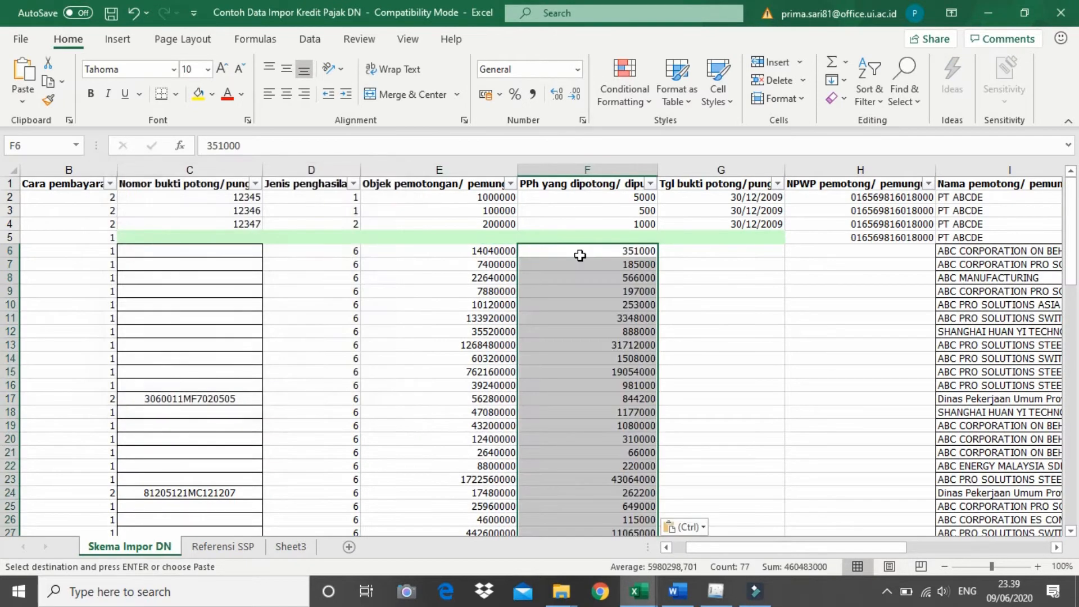
Copy the filtered payment dates from K9 down in the PPh 22 sheet into Tgl bukti potong/pungut from G6.
{"action": "left_click", "coordinate": [731, 255]}
{"action": "key", "text": "alt+Tab"}
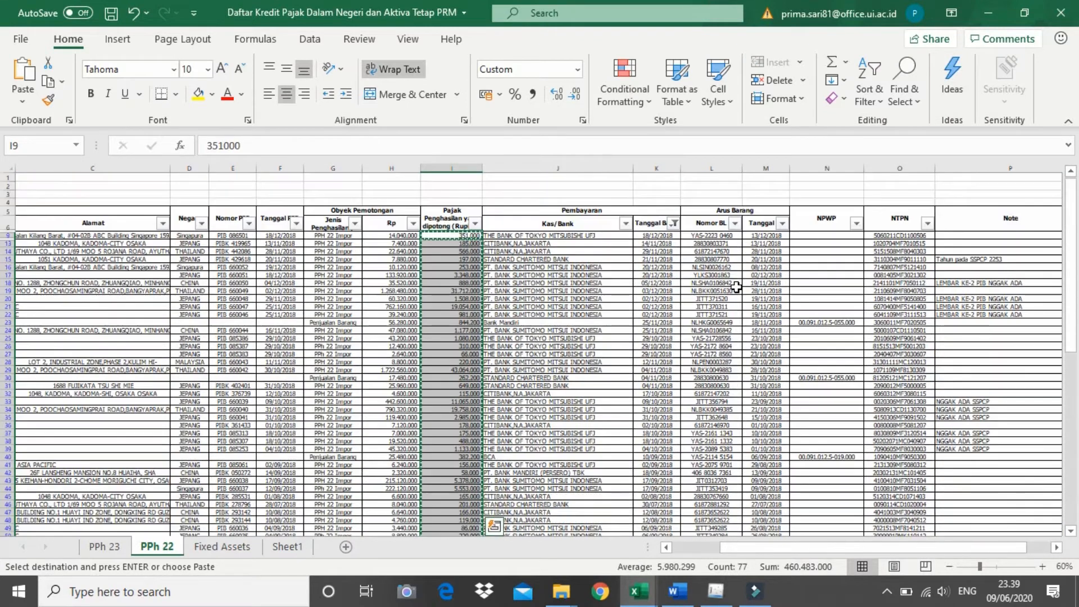
{"action": "left_click", "coordinate": [649, 244]}
{"action": "left_click", "coordinate": [659, 236]}
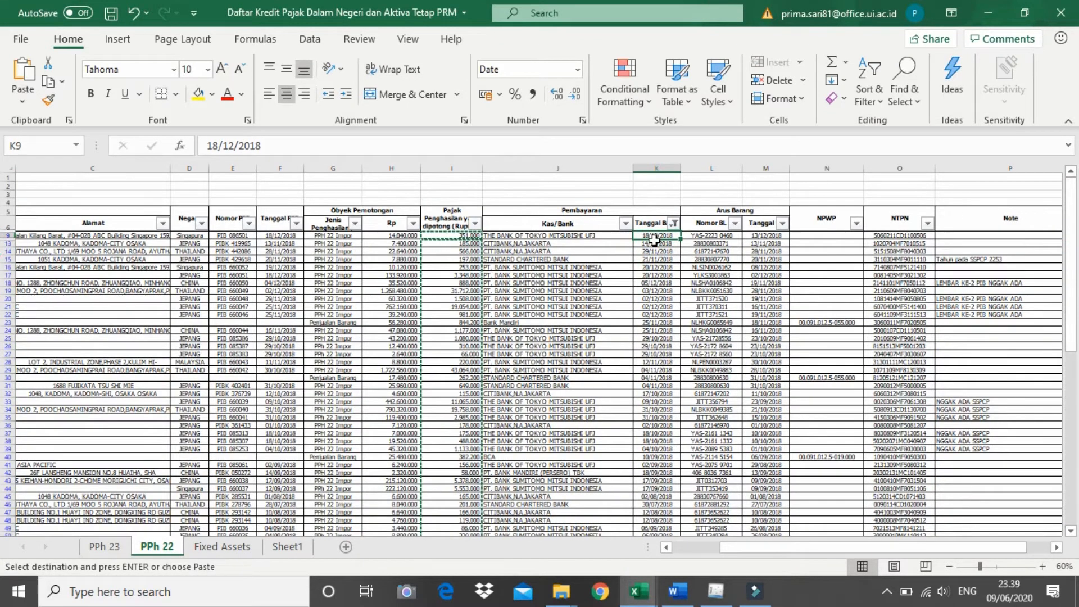
{"action": "key", "text": "ctrl+shift+Down"}
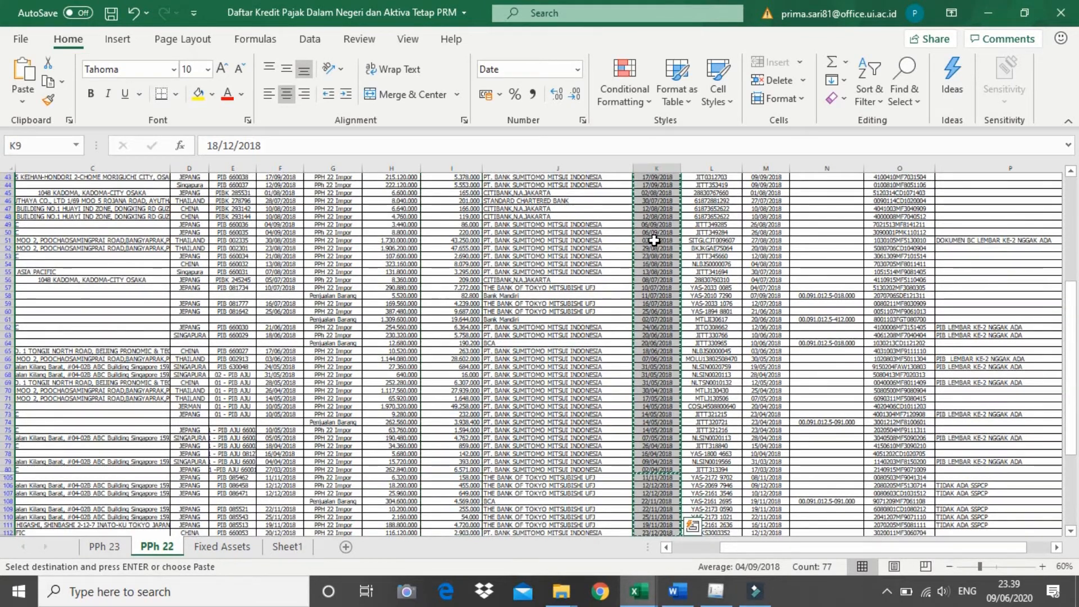
{"action": "key", "text": "alt+Tab"}
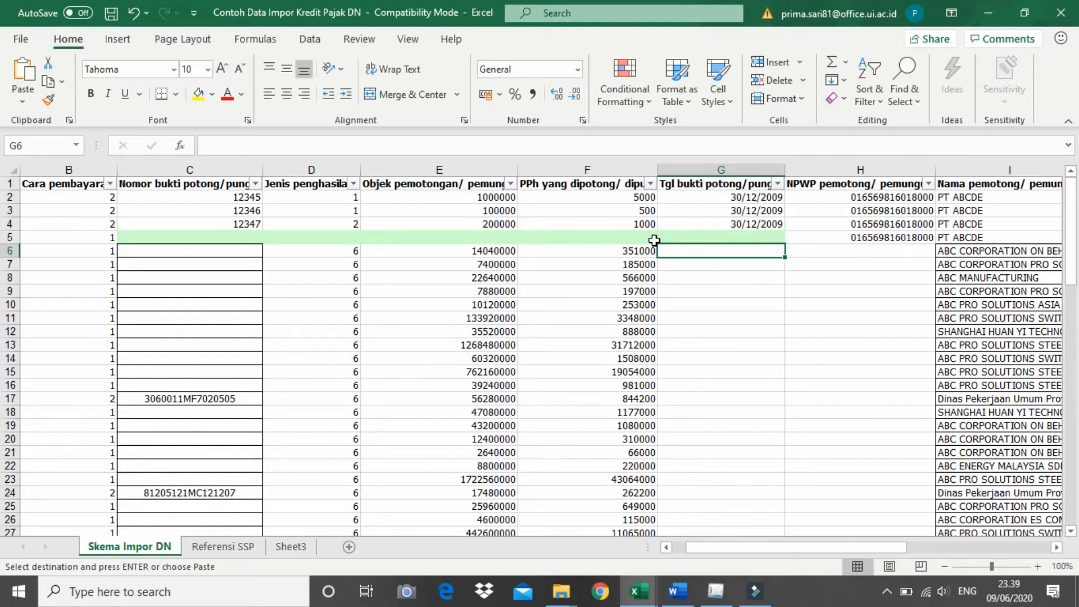
{"action": "key", "text": "alt+e"}
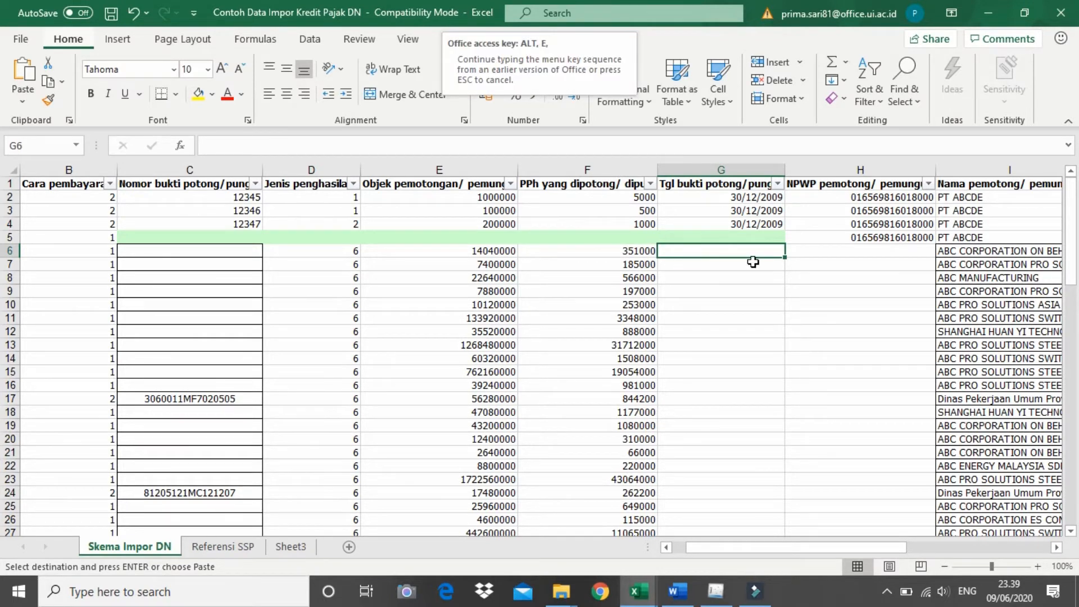
{"action": "key", "text": "alt+Tab"}
{"action": "key", "text": "alt+Tab"}
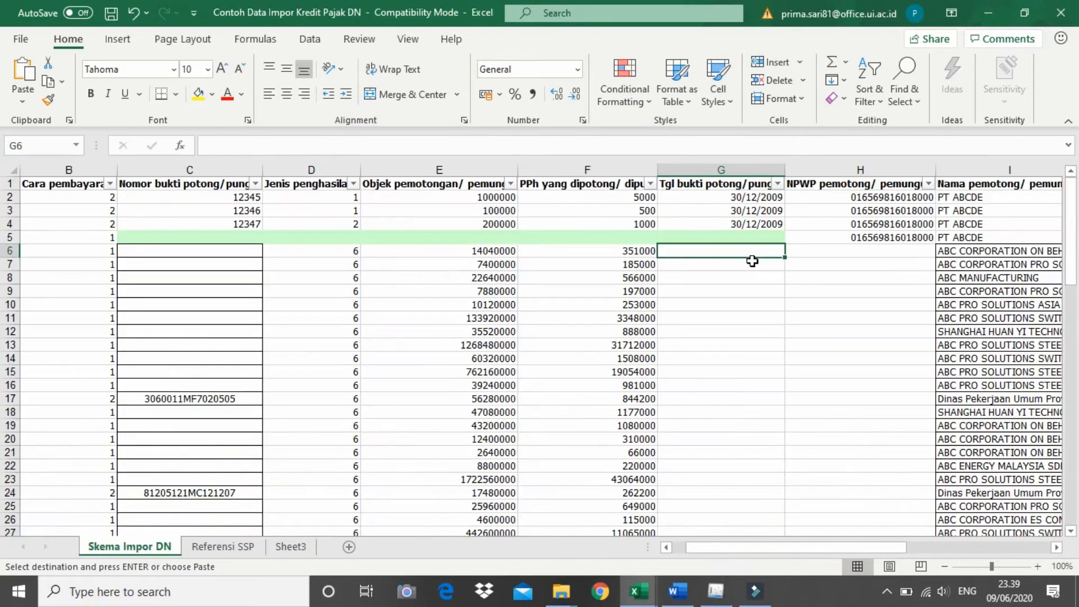
{"action": "key", "text": "ctrl+v"}
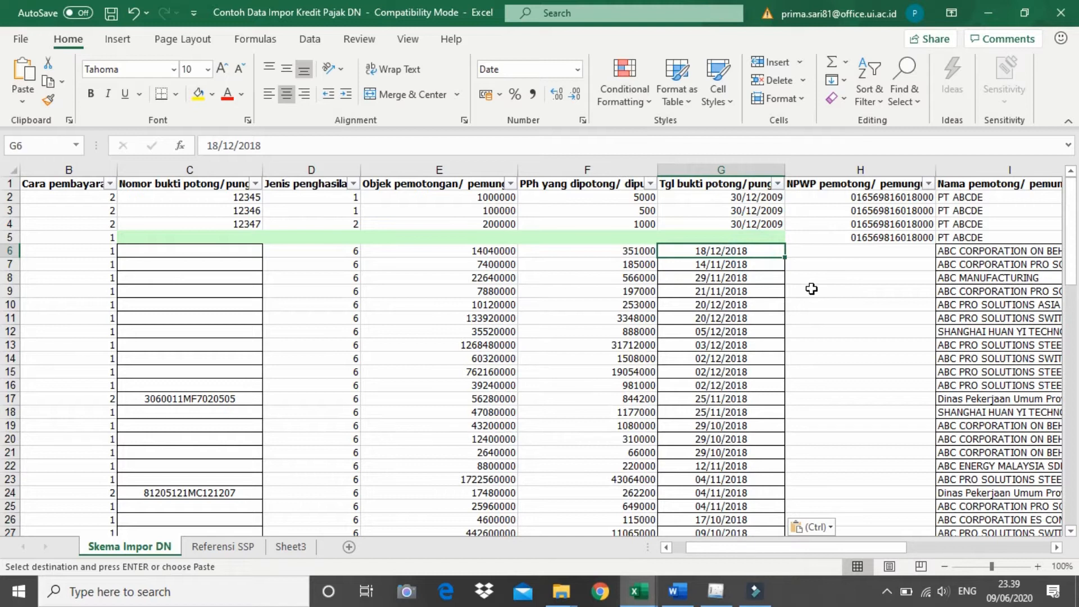
Filter Nama pemotong/pemungut to exclude Dinas Pekerjaan Umum Provinsi Jawa Timur, Kementerian Pekerjaan Umum, Kementerian Perhubungan and Kementerian Perindustrian.
{"action": "left_click_drag", "start_coordinate": [893, 551], "coordinate": [920, 550]}
{"action": "left_click", "coordinate": [835, 184]}
{"action": "scroll", "coordinate": [720, 411], "scroll_direction": "down", "scroll_amount": 5}
{"action": "left_click", "coordinate": [665, 426]}
{"action": "left_click", "coordinate": [665, 441]}
{"action": "left_click", "coordinate": [665, 455]}
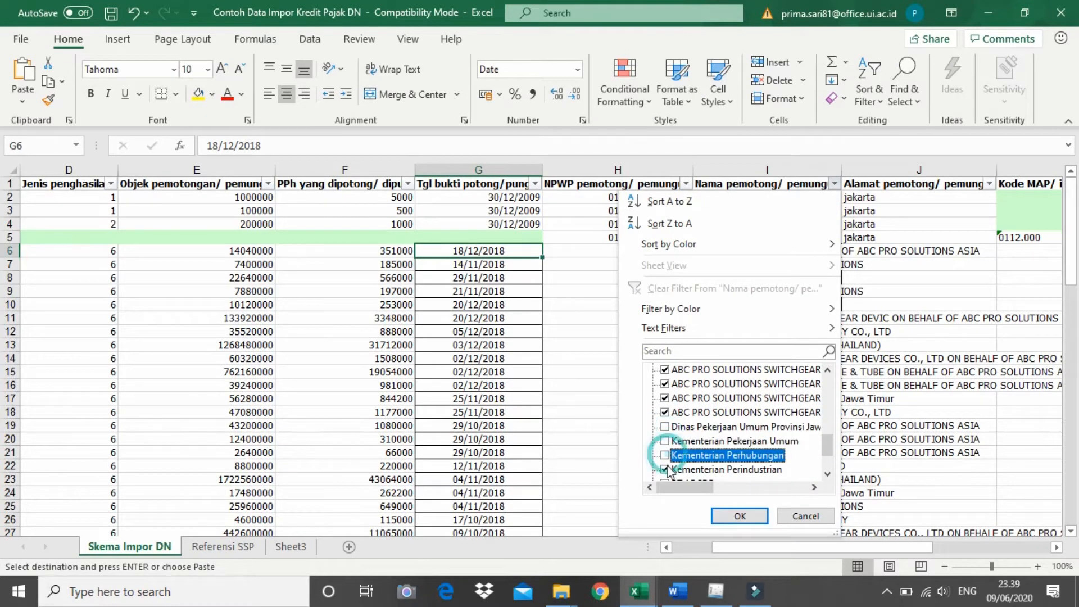
{"action": "left_click", "coordinate": [665, 470]}
{"action": "left_click", "coordinate": [740, 516]}
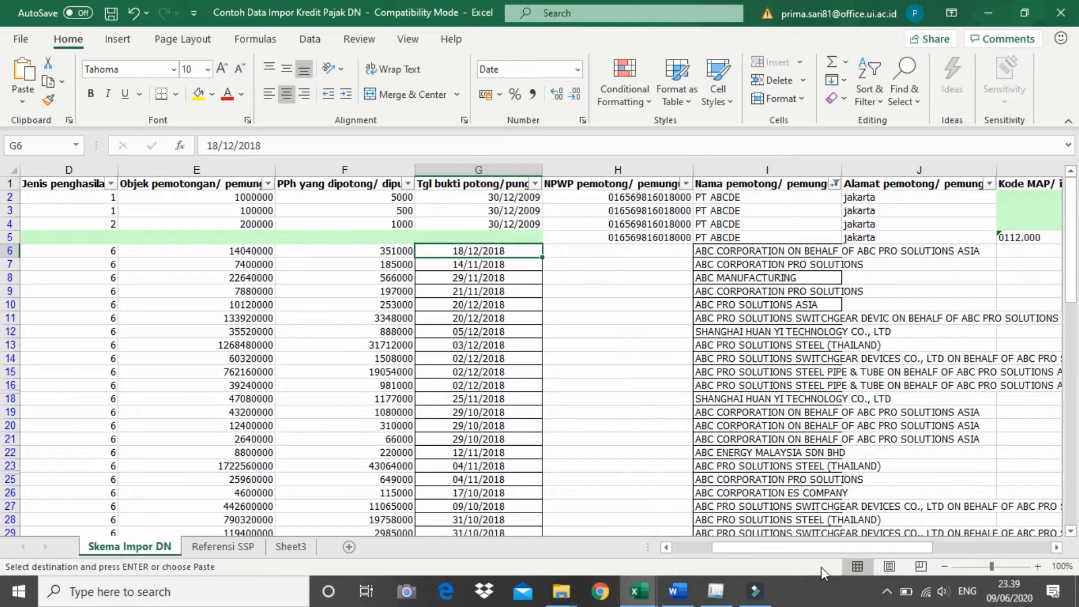
Clear the Jenis penghasilan values of the filtered company rows from D6 down.
{"action": "left_click_drag", "start_coordinate": [876, 549], "coordinate": [836, 548]}
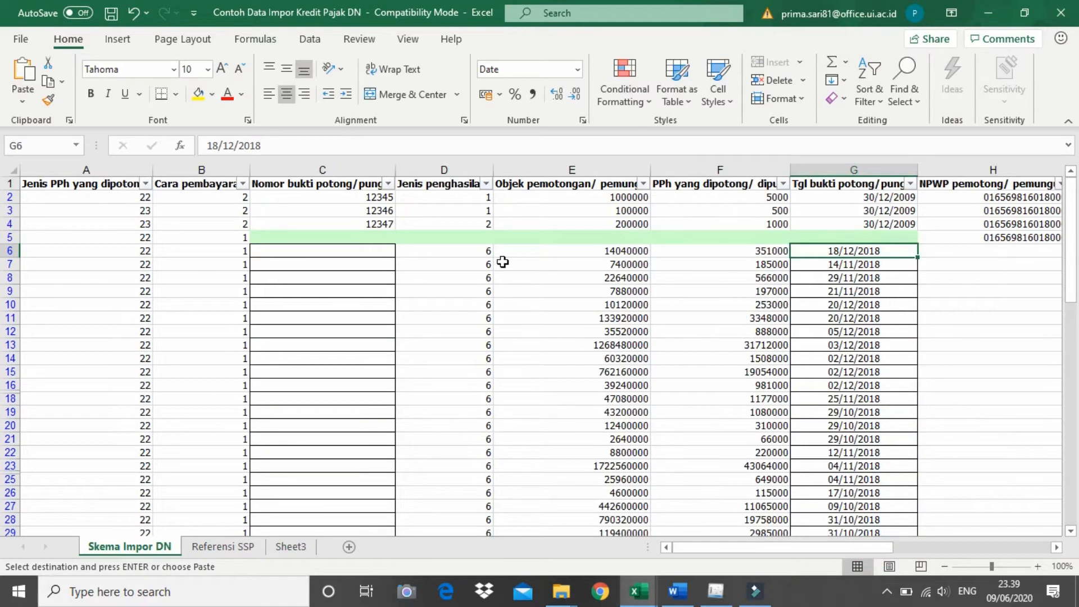
{"action": "left_click", "coordinate": [474, 250]}
{"action": "key", "text": "BackSpace"}
{"action": "left_click", "coordinate": [474, 273]}
{"action": "left_click", "coordinate": [473, 253]}
{"action": "key", "text": "ctrl+c"}
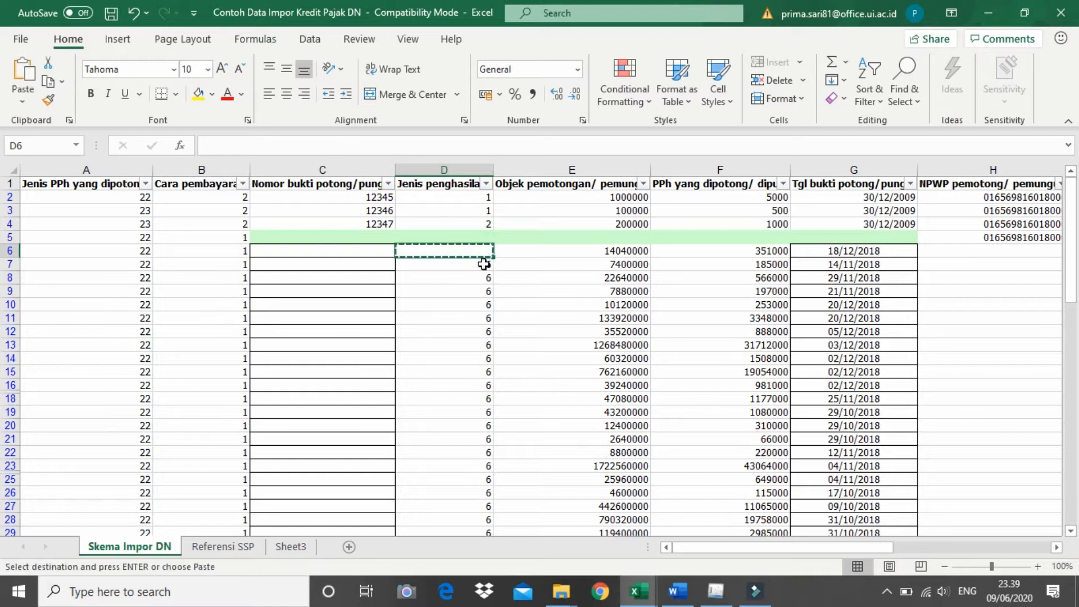
{"action": "left_click_drag", "start_coordinate": [483, 264], "coordinate": [480, 505]}
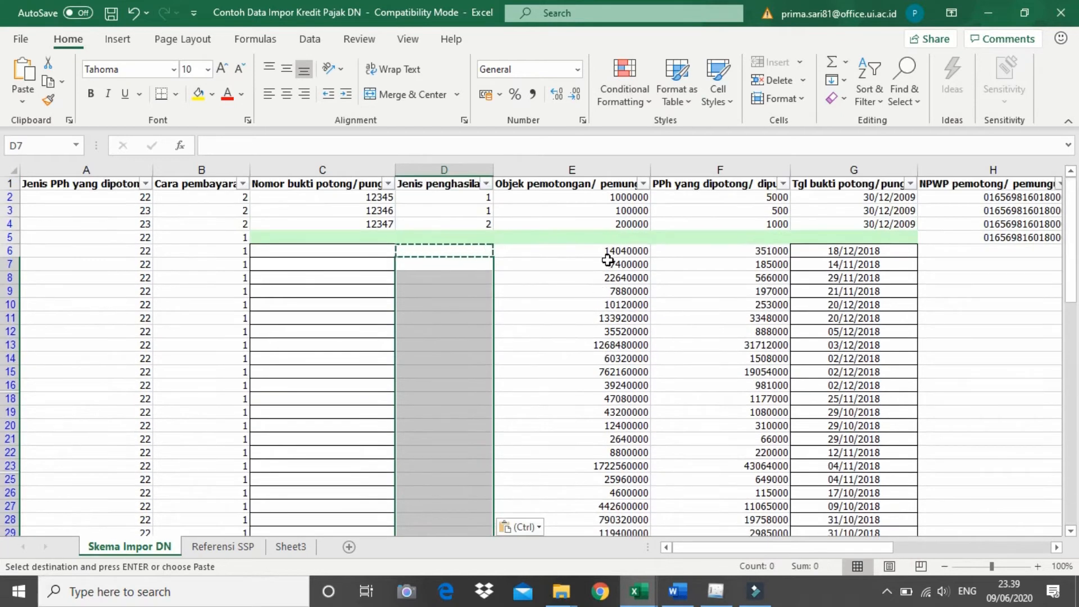
Clear the Objek pemotongan/pemungutan and PPh yang dipotong/dipungut values of the filtered company rows from row 6 down.
{"action": "left_click", "coordinate": [559, 251]}
{"action": "key", "text": "BackSpace"}
{"action": "key", "text": "Return"}
{"action": "left_click", "coordinate": [608, 249]}
{"action": "key", "text": "ctrl+c"}
{"action": "left_click_drag", "start_coordinate": [623, 253], "coordinate": [764, 504]}
{"action": "key", "text": "ctrl+v"}
{"action": "scroll", "coordinate": [807, 387], "scroll_direction": "up", "scroll_amount": 1}
Clear the Tgl bukti potong/pungut dates of the filtered company rows from G6 down.
{"action": "left_click", "coordinate": [856, 251]}
{"action": "key", "text": "Escape"}
{"action": "key", "text": "Delete"}
{"action": "key", "text": "ctrl+c"}
{"action": "left_click_drag", "start_coordinate": [849, 264], "coordinate": [861, 485]}
{"action": "key", "text": "ctrl+v"}
{"action": "scroll", "coordinate": [849, 393], "scroll_direction": "up", "scroll_amount": 18}
{"action": "left_click", "coordinate": [843, 262]}
{"action": "key", "text": "Escape"}
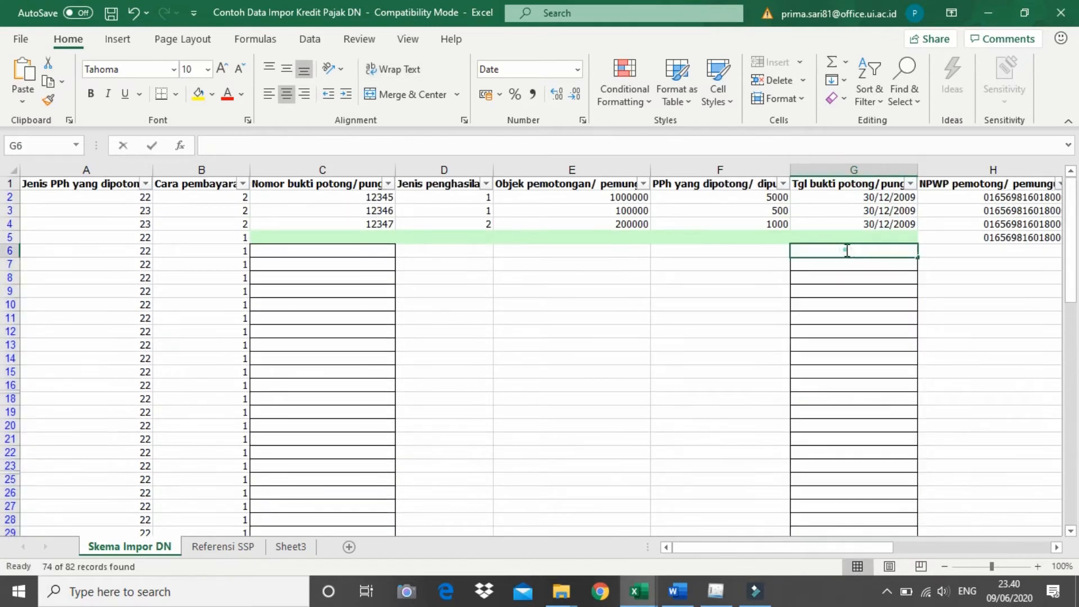
Copy the tax ID numbers from N9 down to the last data row in the PPh 22 sheet of the Daftar Kredit Pajak workbook.
{"action": "scroll", "coordinate": [867, 544], "scroll_direction": "right", "scroll_amount": 3}
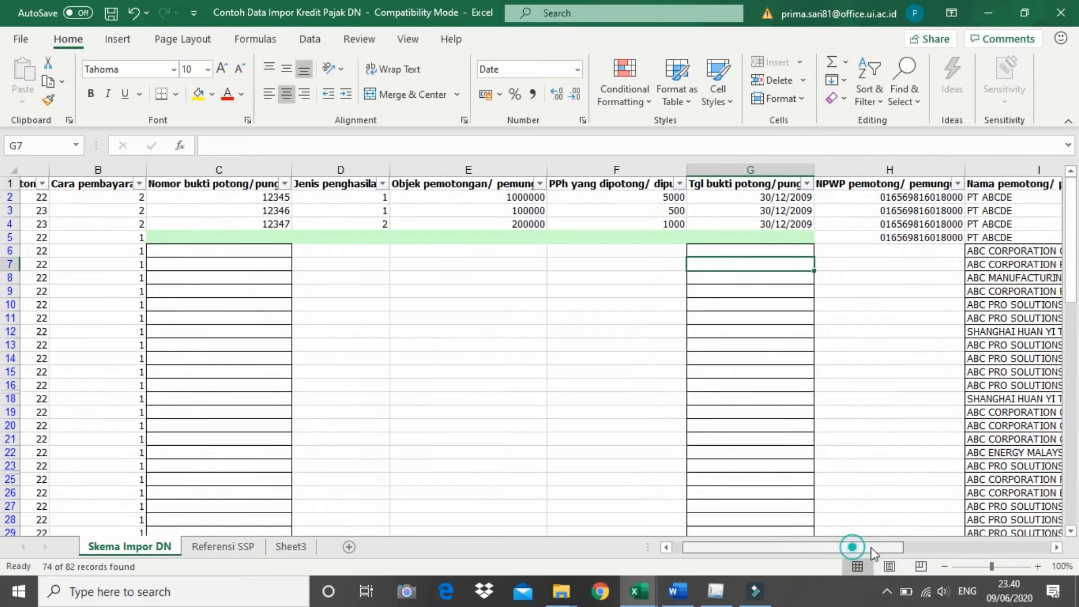
{"action": "left_click", "coordinate": [790, 250]}
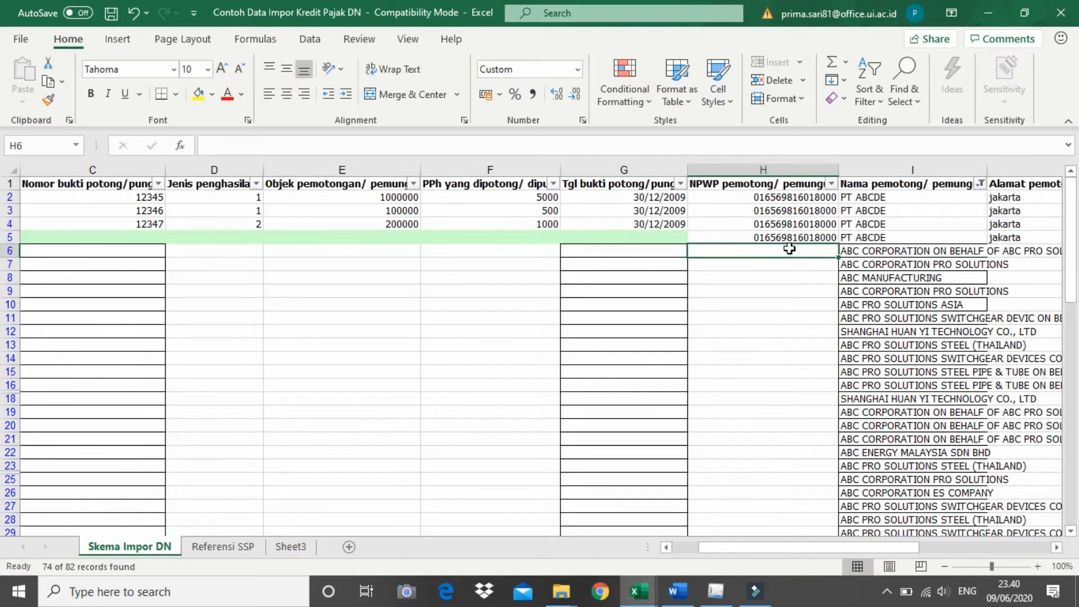
{"action": "key", "text": "alt+Tab"}
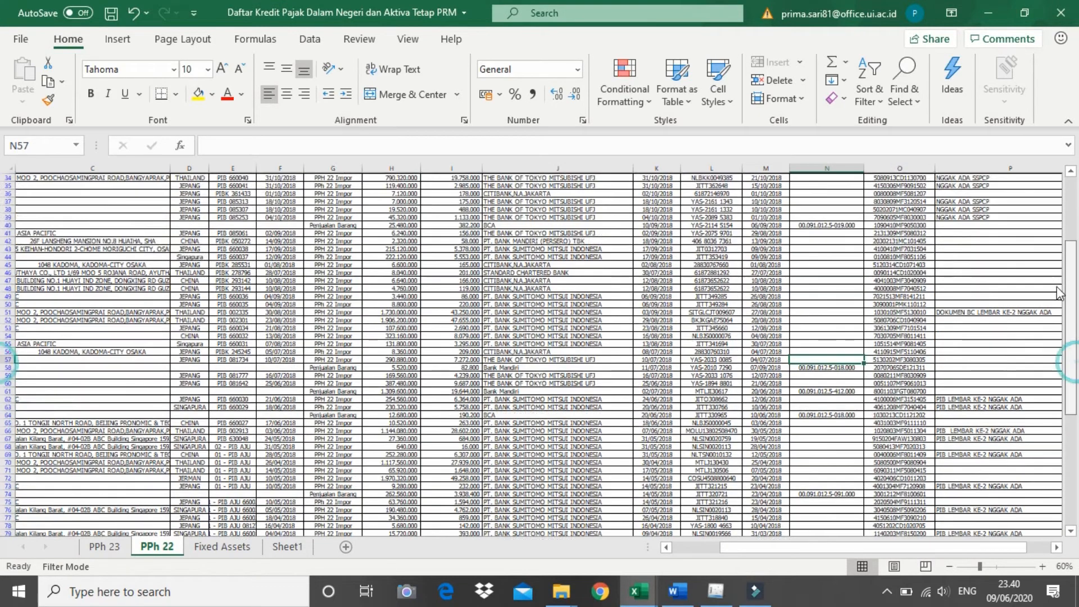
{"action": "scroll", "coordinate": [1059, 293], "scroll_direction": "up", "scroll_amount": 10}
{"action": "left_click", "coordinate": [832, 236]}
{"action": "key", "text": "ctrl+shift+Down"}
{"action": "key", "text": "ctrl+shift+Down"}
{"action": "key", "text": "ctrl+shift+Down"}
{"action": "key", "text": "ctrl+shift+Down"}
{"action": "key", "text": "ctrl+shift+Down"}
{"action": "key", "text": "ctrl+shift+Down"}
{"action": "key", "text": "ctrl+shift+Down"}
{"action": "key", "text": "ctrl+shift+Down"}
{"action": "key", "text": "ctrl+shift+Down"}
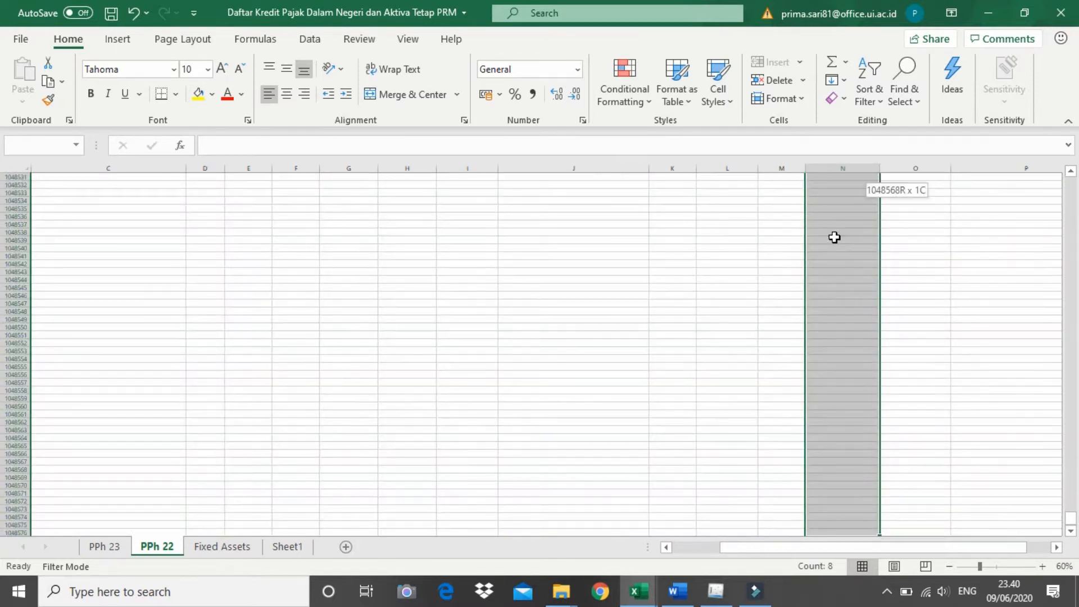
{"action": "key", "text": "ctrl+shift+Up"}
{"action": "key", "text": "shift+Down"}
{"action": "key", "text": "shift+Down"}
{"action": "key", "text": "shift+Down"}
{"action": "key", "text": "shift+Down"}
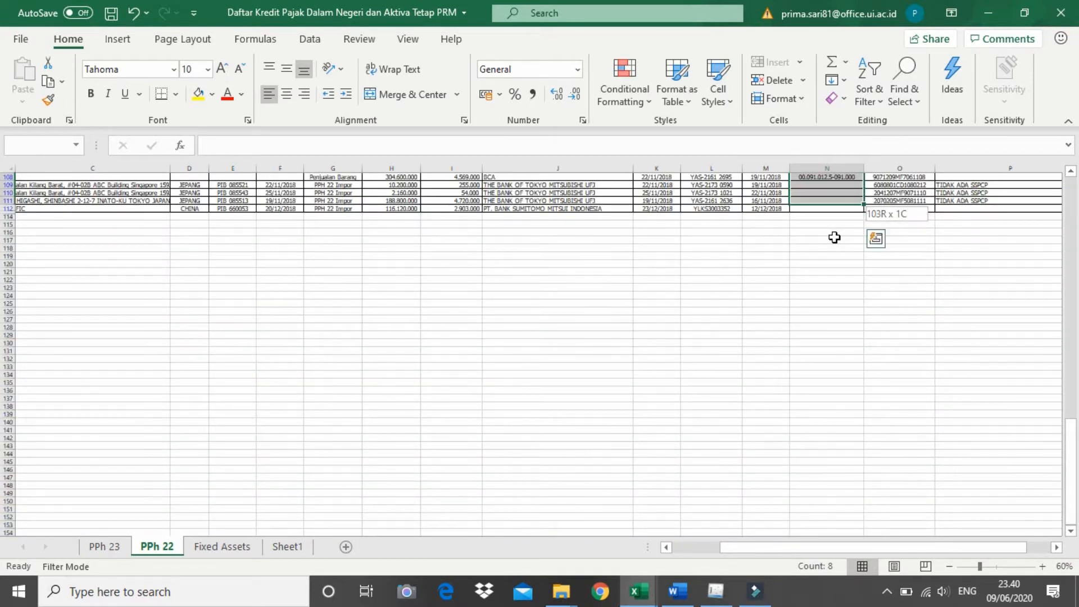
{"action": "key", "text": "ctrl+c"}
{"action": "key", "text": "alt+Tab"}
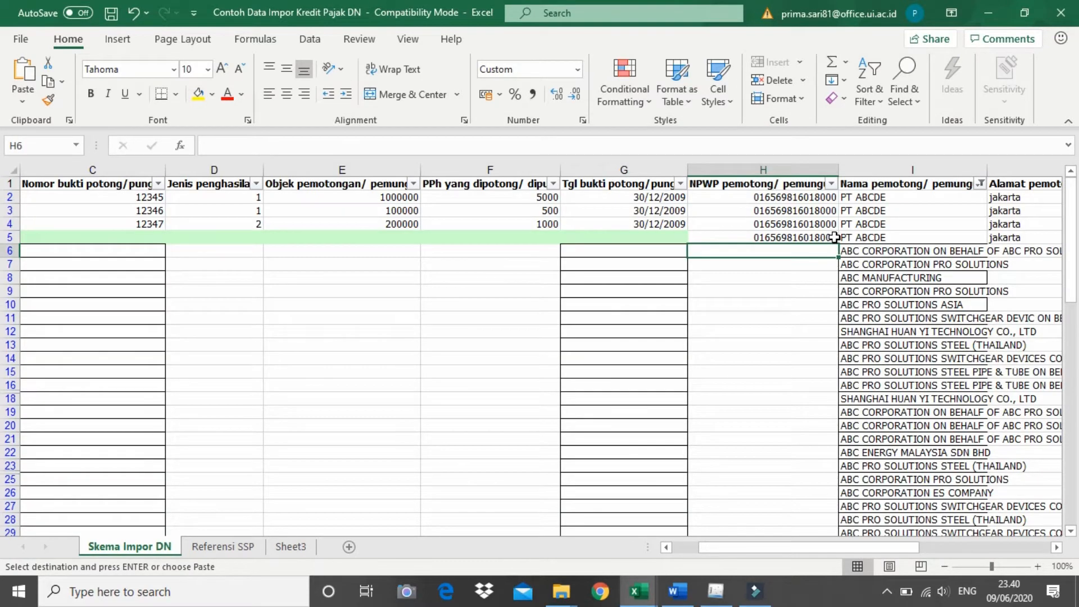
Show all rows of Skema Impor DN again and paste the copied tax IDs into NPWP pemotong/pemungut from H6 down.
{"action": "left_click", "coordinate": [979, 183]}
{"action": "left_click", "coordinate": [899, 520]}
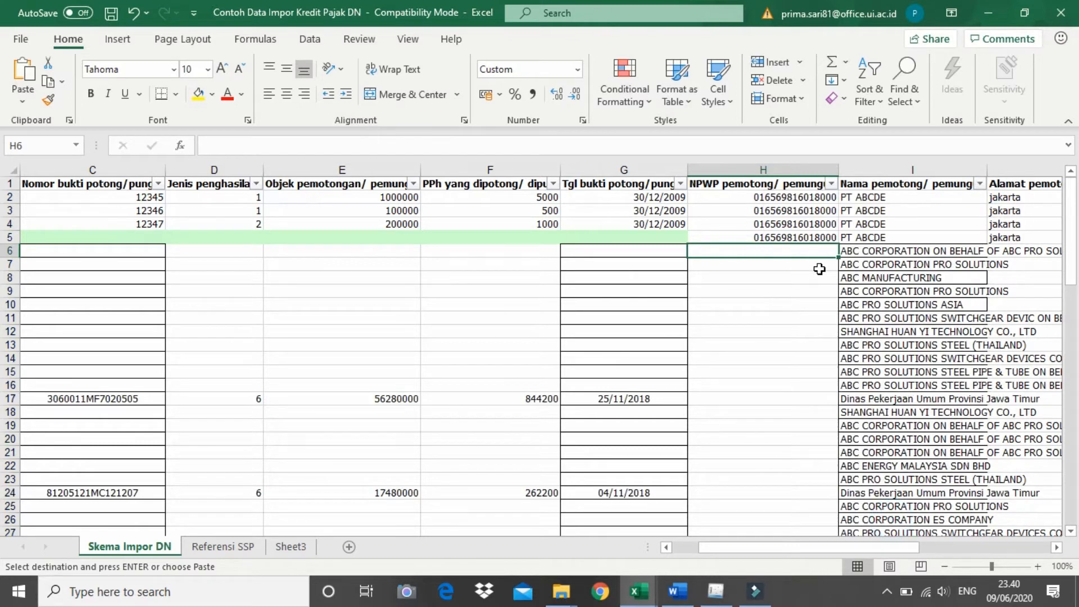
{"action": "key", "text": "ctrl+v"}
{"action": "left_click", "coordinate": [817, 305]}
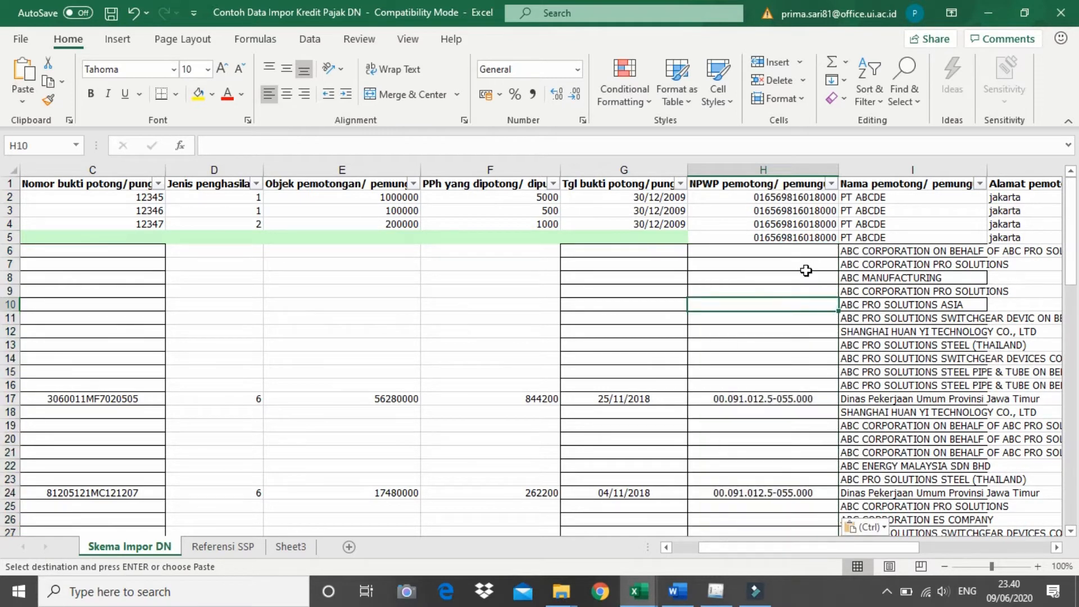
{"action": "left_click", "coordinate": [808, 251]}
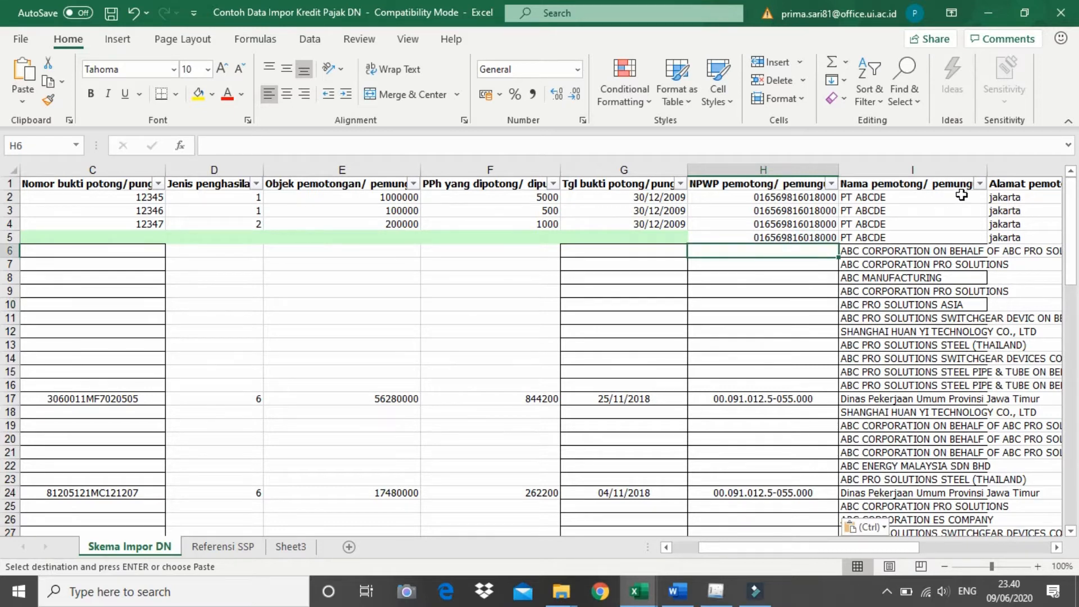
Filter Nama pemotong/pemungut to exclude Dinas Pekerjaan Umum Provinsi Jawa Timur, Kementerian Pekerjaan Umum, Kementerian Perhubungan and Kementerian Perindustrian.
{"action": "left_click", "coordinate": [981, 184]}
{"action": "scroll", "coordinate": [822, 388], "scroll_direction": "down", "scroll_amount": 5}
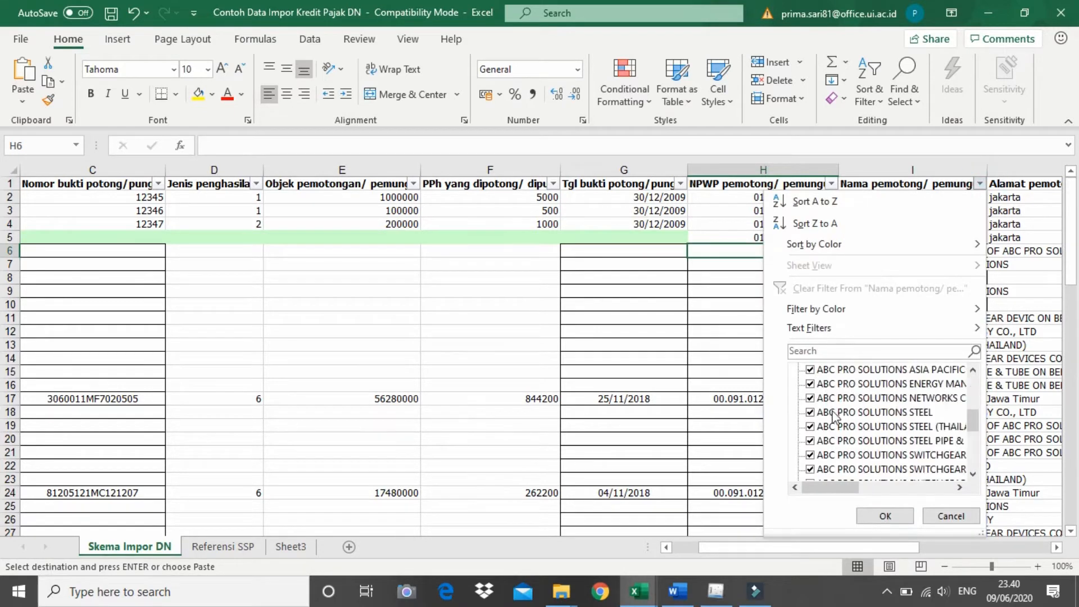
{"action": "left_click", "coordinate": [810, 384]}
{"action": "left_click", "coordinate": [810, 398]}
{"action": "left_click", "coordinate": [810, 413]}
{"action": "left_click", "coordinate": [810, 427]}
{"action": "left_click", "coordinate": [866, 515]}
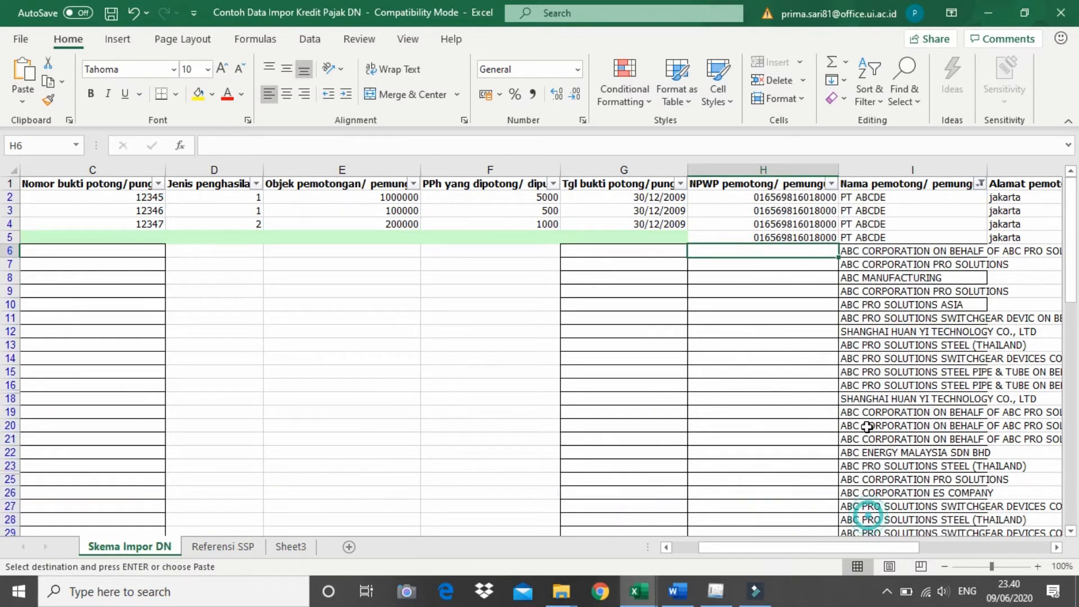
Copy the taxpayer company's NPWP from the Identitas Wajib Pajak section of the Tugas Tutorial ESPT Badan 2018 document.
{"action": "key", "text": "alt+Tab"}
{"action": "key", "text": "alt+Tab"}
{"action": "key", "text": "alt+Down"}
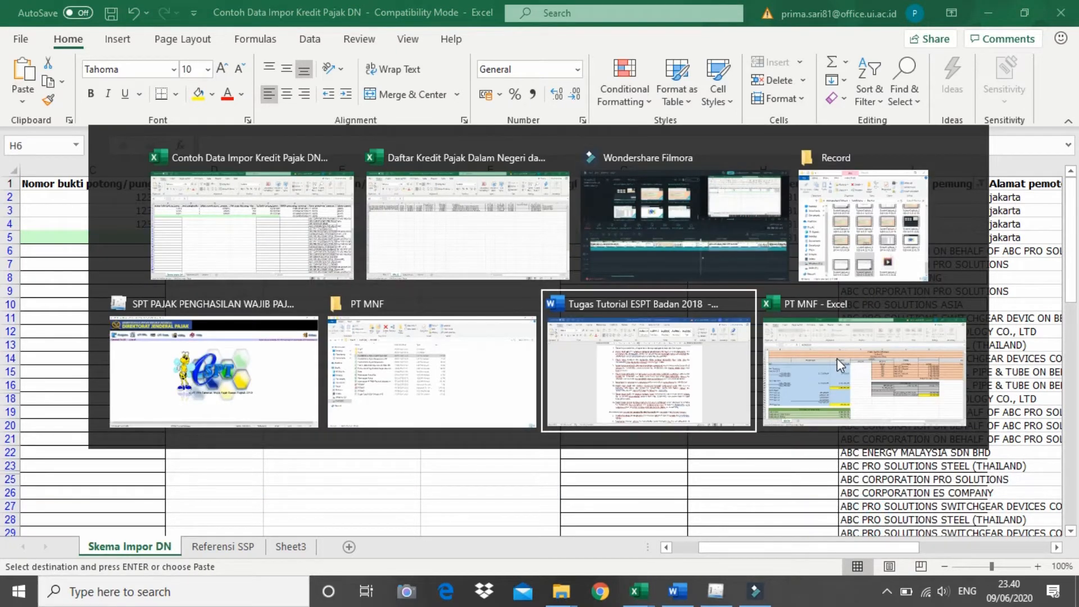
{"action": "left_click_drag", "start_coordinate": [1073, 312], "coordinate": [1071, 157]}
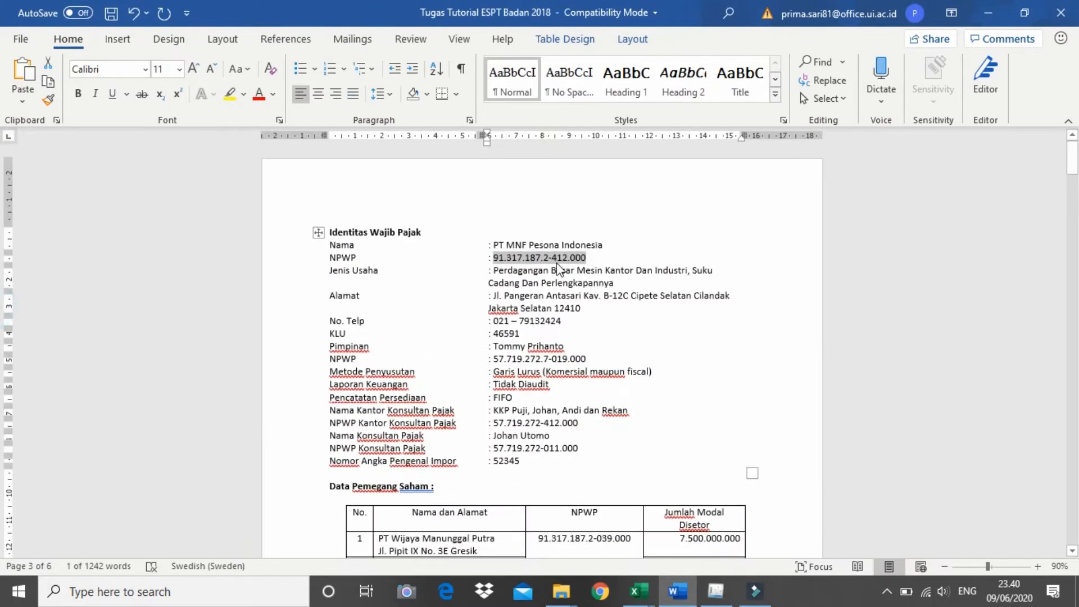
{"action": "left_click_drag", "start_coordinate": [590, 259], "coordinate": [495, 260]}
{"action": "key", "text": "alt+Tab"}
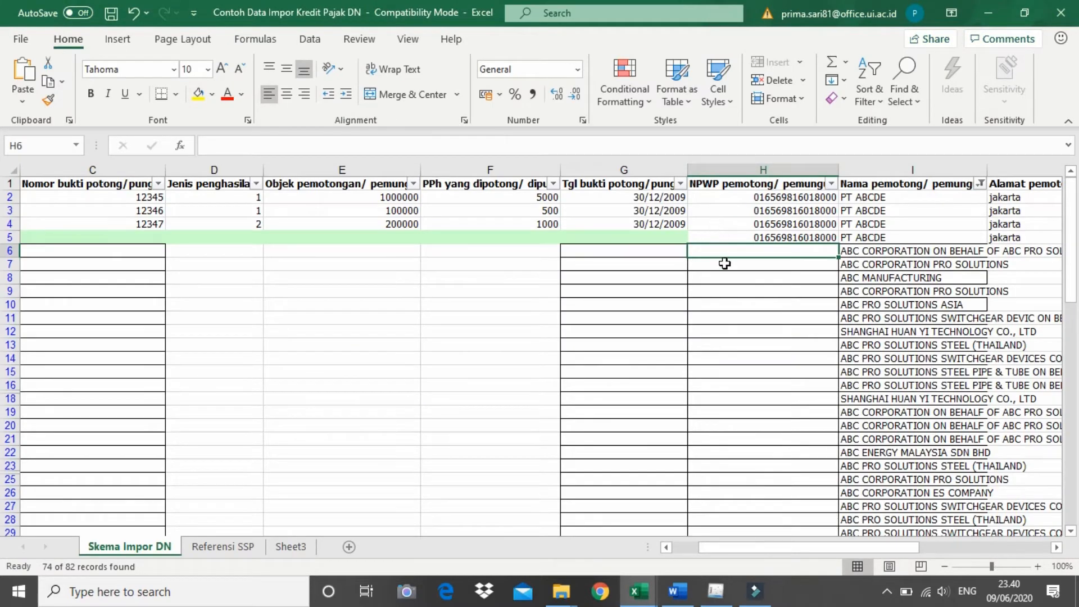
Paste the company's NPWP into H6 and fill it down the filtered NPWP pemotong/pemungut rows.
{"action": "key", "text": "ctrl+v"}
{"action": "key", "text": "ctrl+c"}
{"action": "left_click_drag", "start_coordinate": [766, 267], "coordinate": [810, 486]}
{"action": "key", "text": "ctrl+v"}
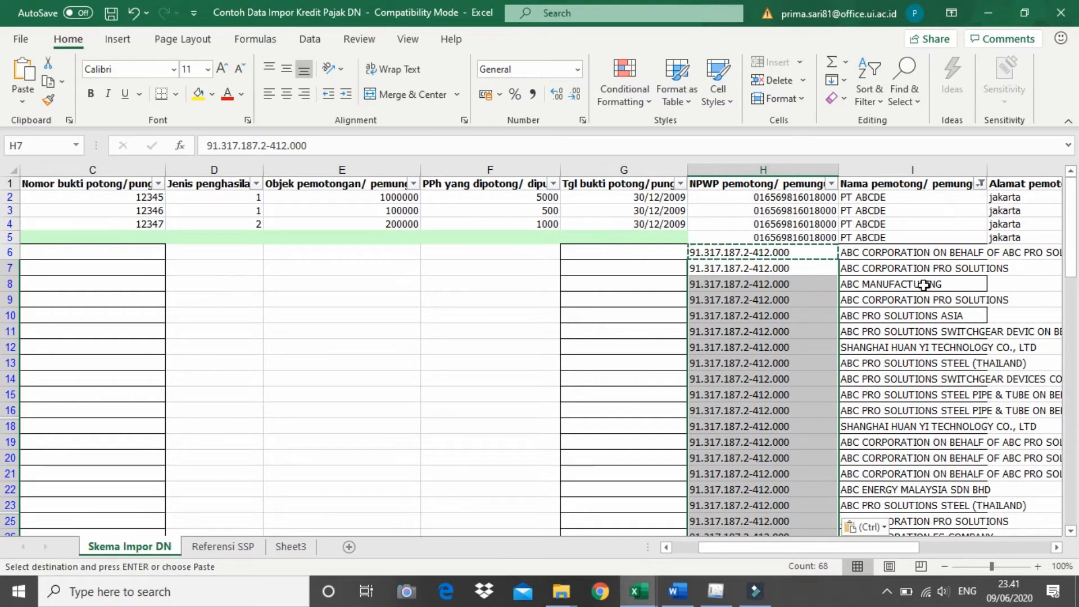
Remove all periods from the filtered company rows' NPWP values from H6 down with Find and Replace.
{"action": "left_click", "coordinate": [799, 253]}
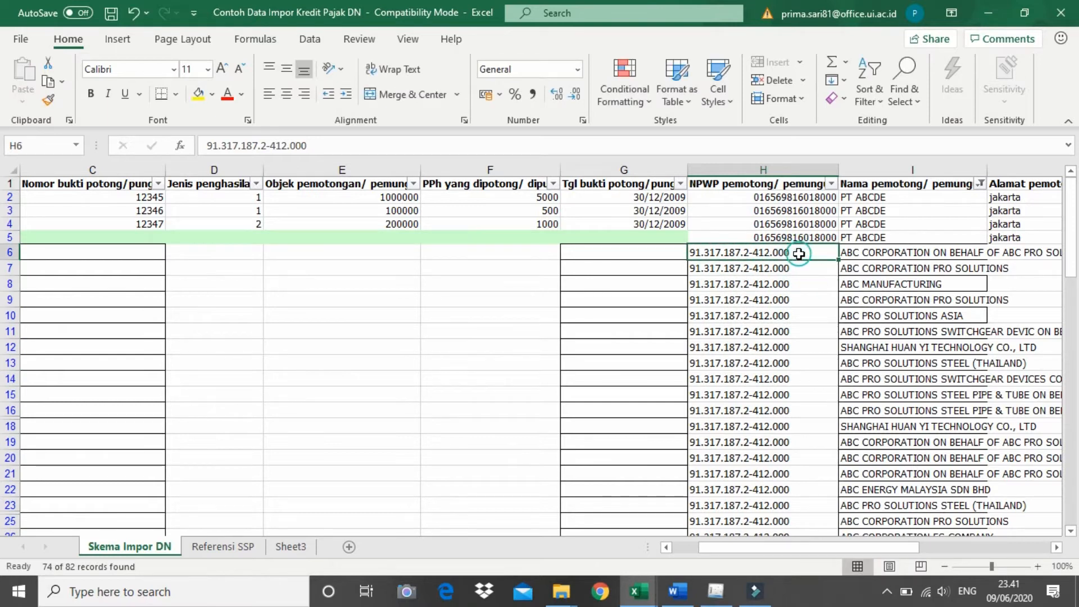
{"action": "key", "text": "ctrl+shift+Down"}
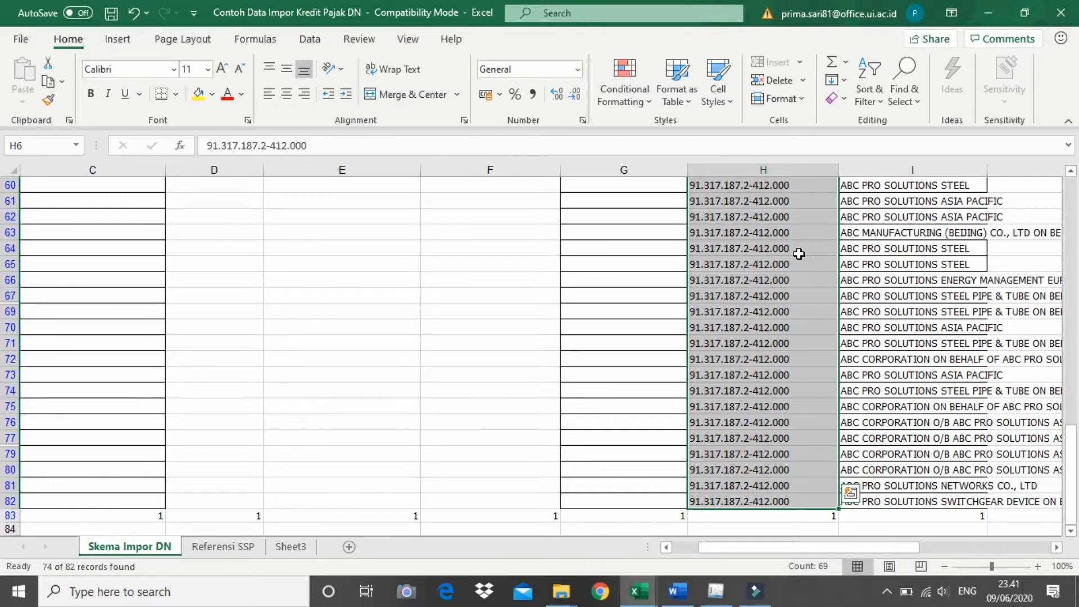
{"action": "scroll", "coordinate": [751, 328], "scroll_direction": "up", "scroll_amount": 1}
{"action": "key", "text": "ctrl+h"}
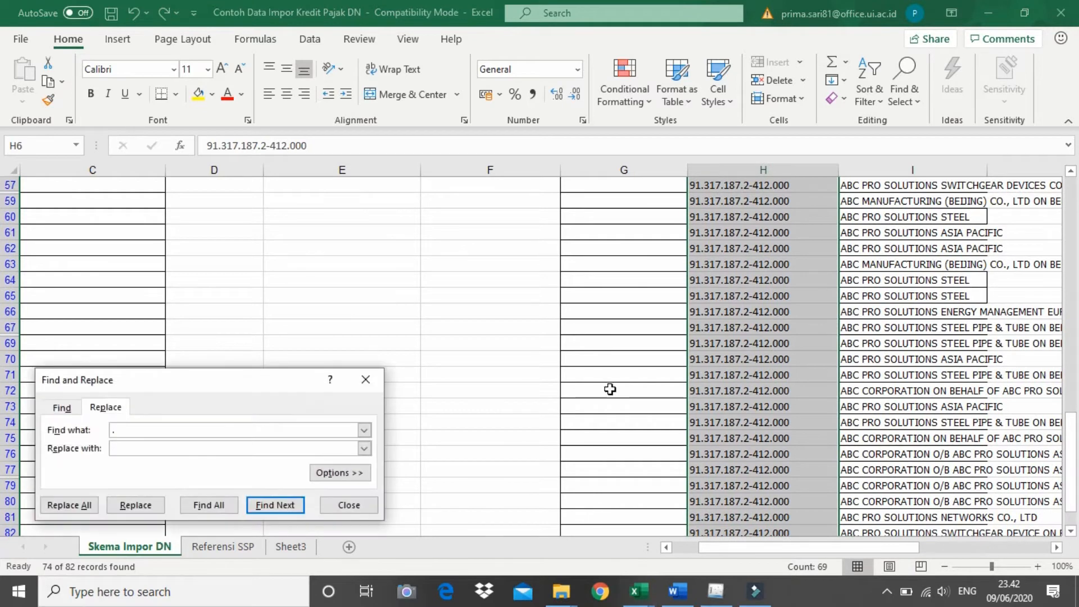
{"action": "left_click", "coordinate": [79, 506]}
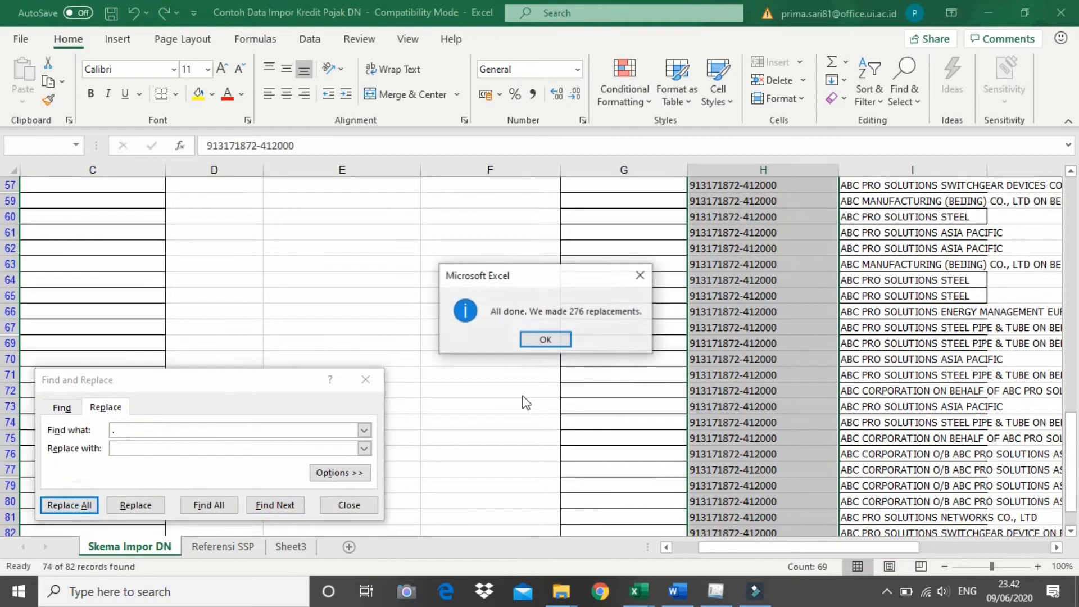
{"action": "left_click", "coordinate": [554, 344]}
Remove all hyphens from the filtered company rows' NPWP values with Find and Replace.
{"action": "type", "text": "-"}
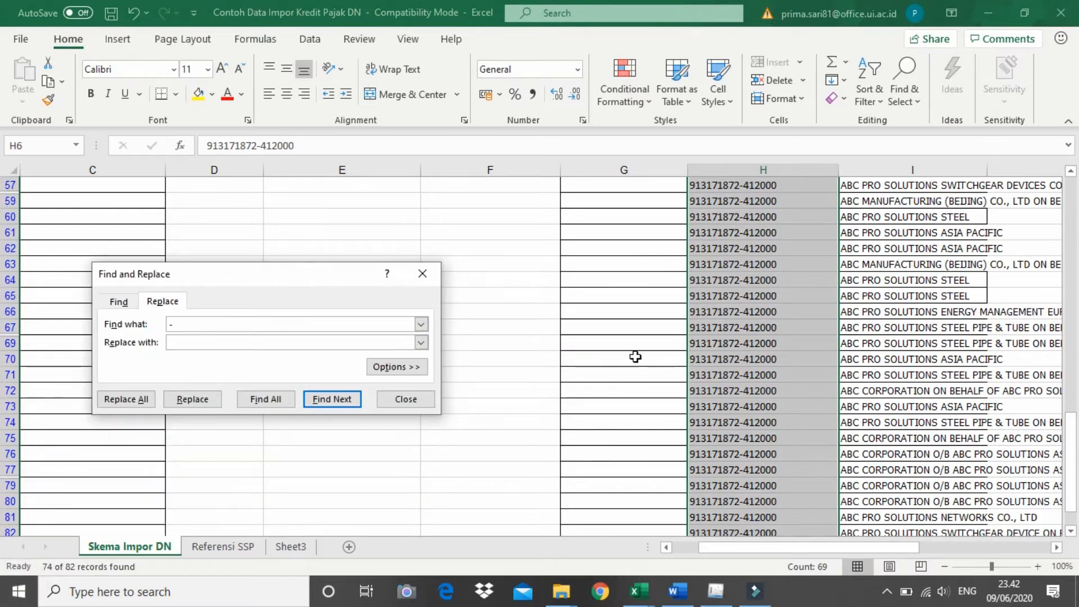
{"action": "left_click", "coordinate": [140, 400]}
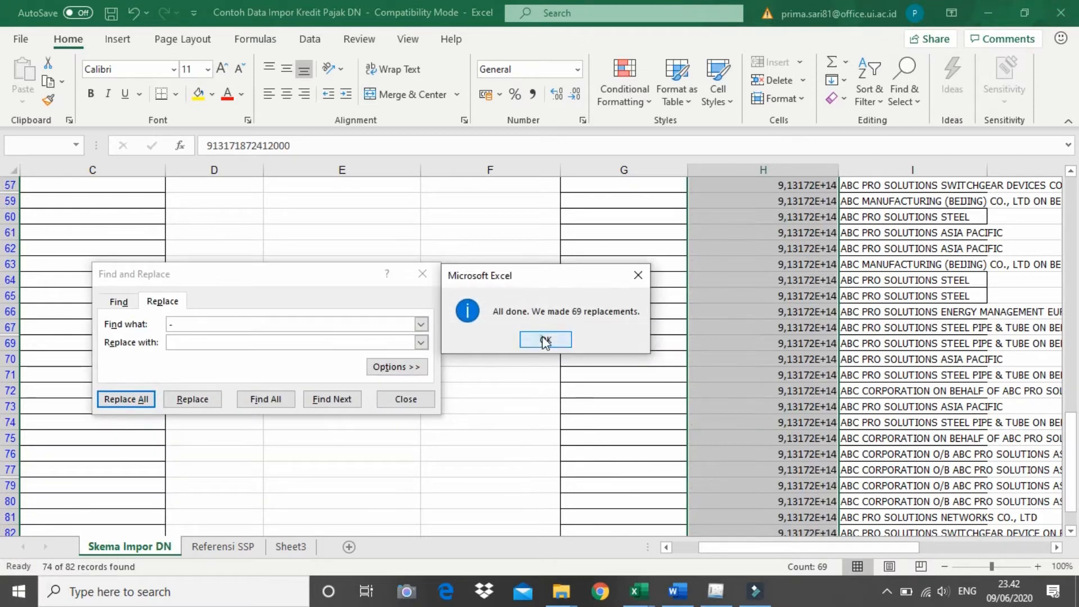
{"action": "left_click", "coordinate": [545, 340]}
{"action": "left_click", "coordinate": [423, 276]}
{"action": "scroll", "coordinate": [5, 371], "scroll_direction": "up", "scroll_amount": 15}
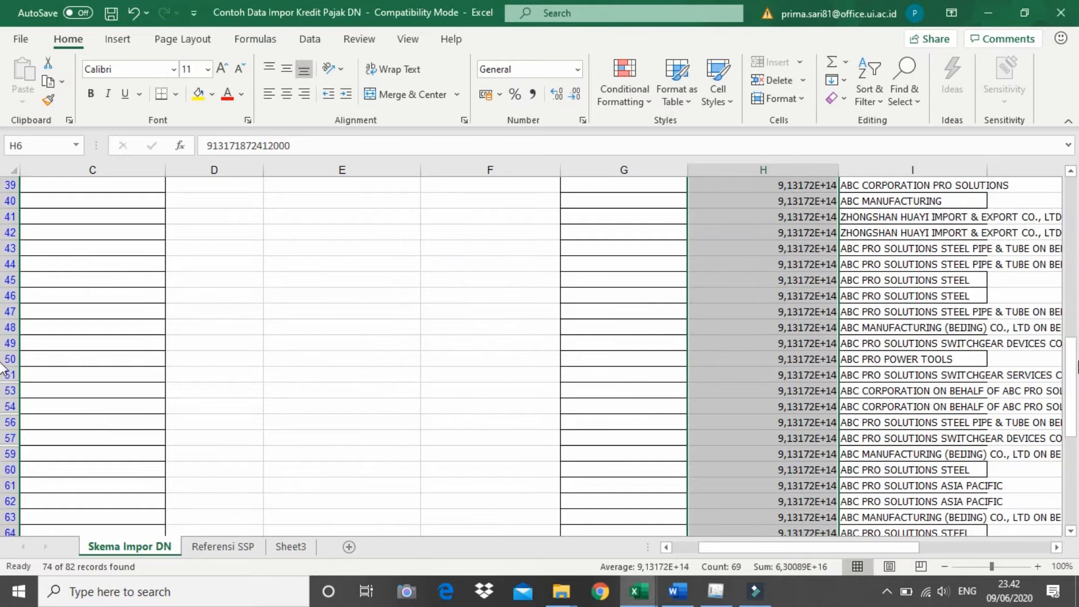
{"action": "scroll", "coordinate": [5, 194], "scroll_direction": "up", "scroll_amount": 1}
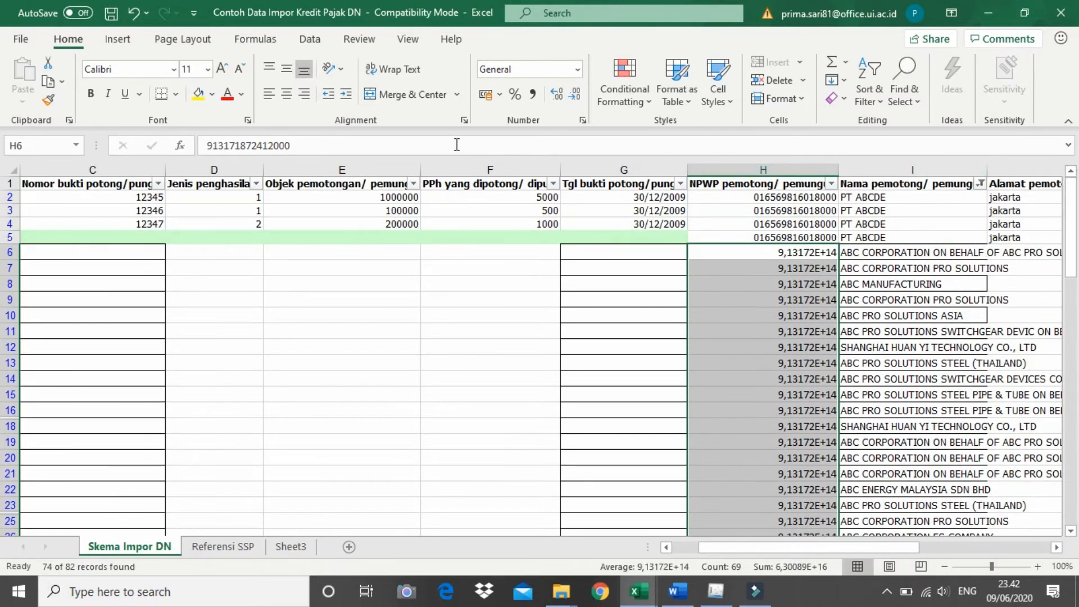
{"action": "left_click", "coordinate": [583, 119]}
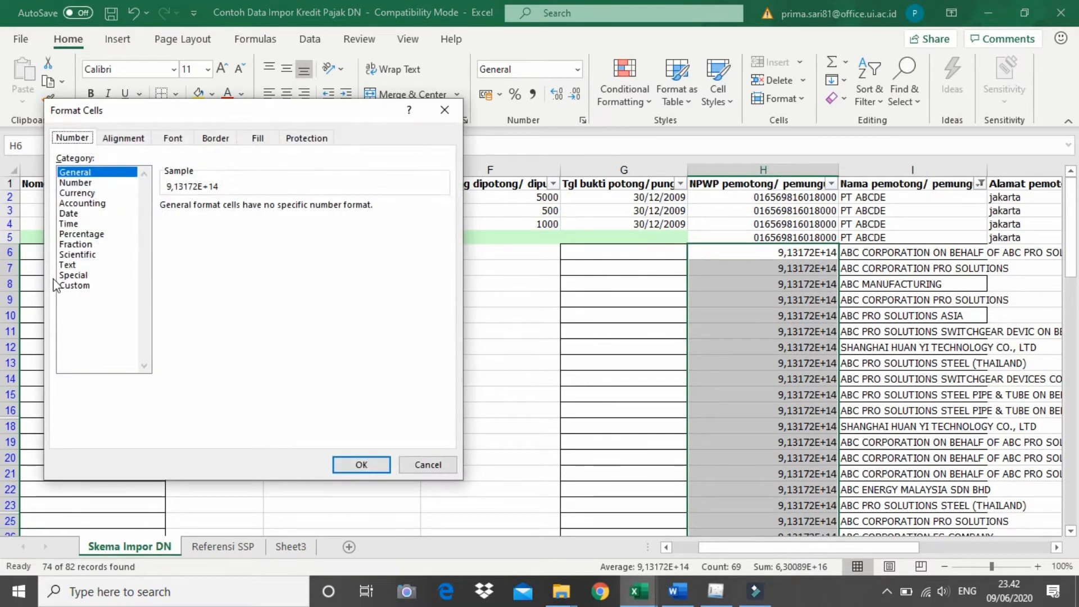
{"action": "left_click", "coordinate": [79, 285]}
{"action": "left_click_drag", "start_coordinate": [216, 219], "coordinate": [151, 225]}
{"action": "type", "text": "000000000000000"}
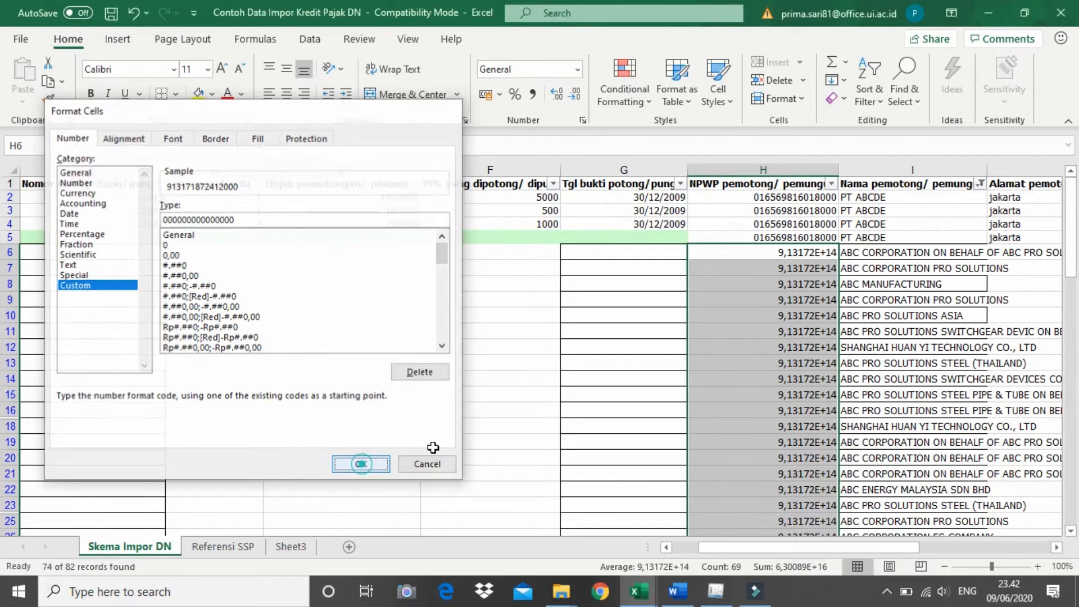
{"action": "left_click", "coordinate": [362, 464]}
{"action": "left_click", "coordinate": [895, 343]}
Filter Nama pemotong/pemungut to show only Dinas Pekerjaan Umum Provinsi Jawa Timur, Kementerian Pekerjaan Umum, Kementerian Perhubungan and Kementerian Perindustrian.
{"action": "left_click", "coordinate": [981, 184]}
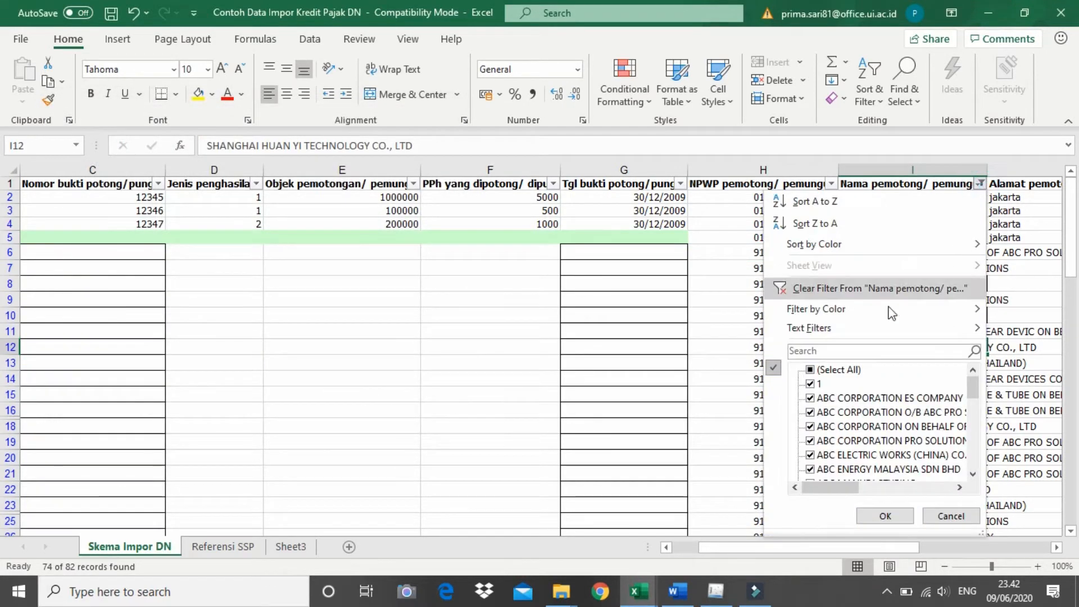
{"action": "left_click", "coordinate": [813, 370]}
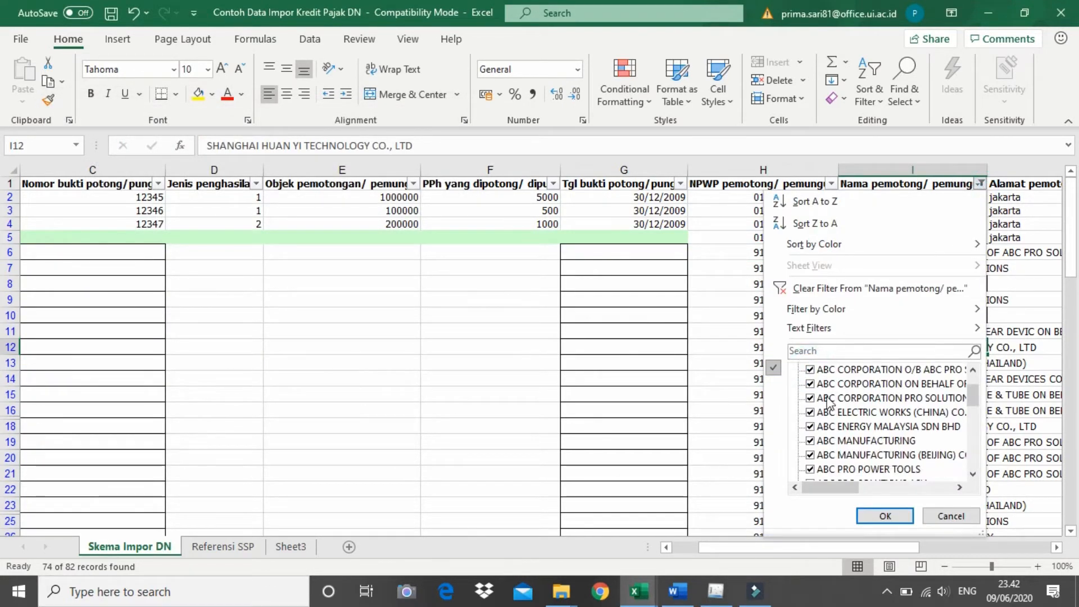
{"action": "left_click", "coordinate": [810, 375]}
{"action": "scroll", "coordinate": [851, 444], "scroll_direction": "down", "scroll_amount": 10}
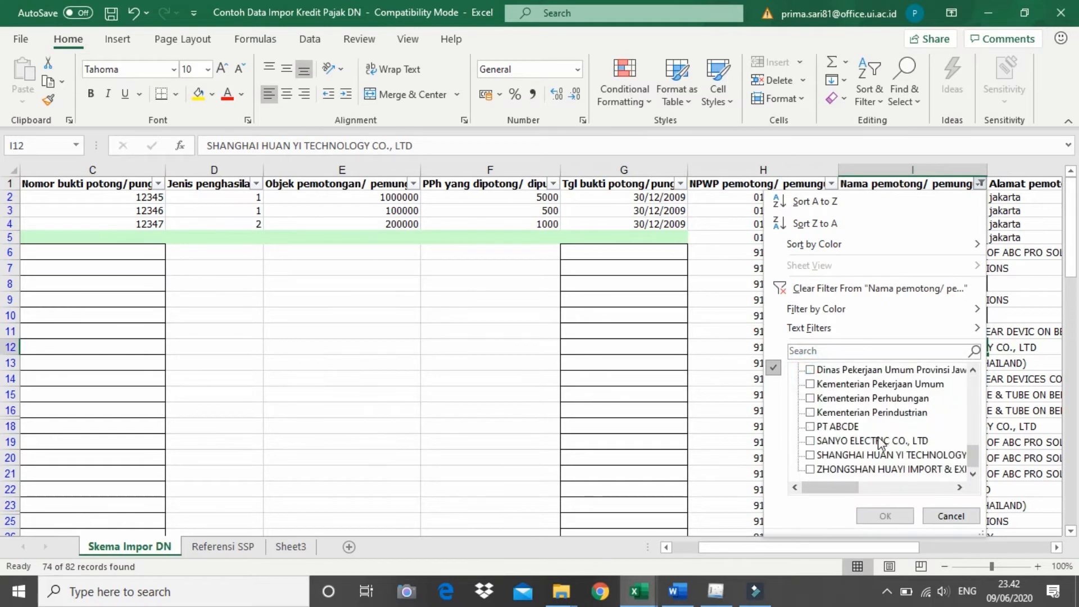
{"action": "scroll", "coordinate": [851, 446], "scroll_direction": "up", "scroll_amount": 1}
{"action": "left_click", "coordinate": [810, 413]}
{"action": "left_click", "coordinate": [810, 427]}
{"action": "left_click", "coordinate": [811, 440]}
{"action": "left_click", "coordinate": [811, 455]}
{"action": "left_click", "coordinate": [882, 513]}
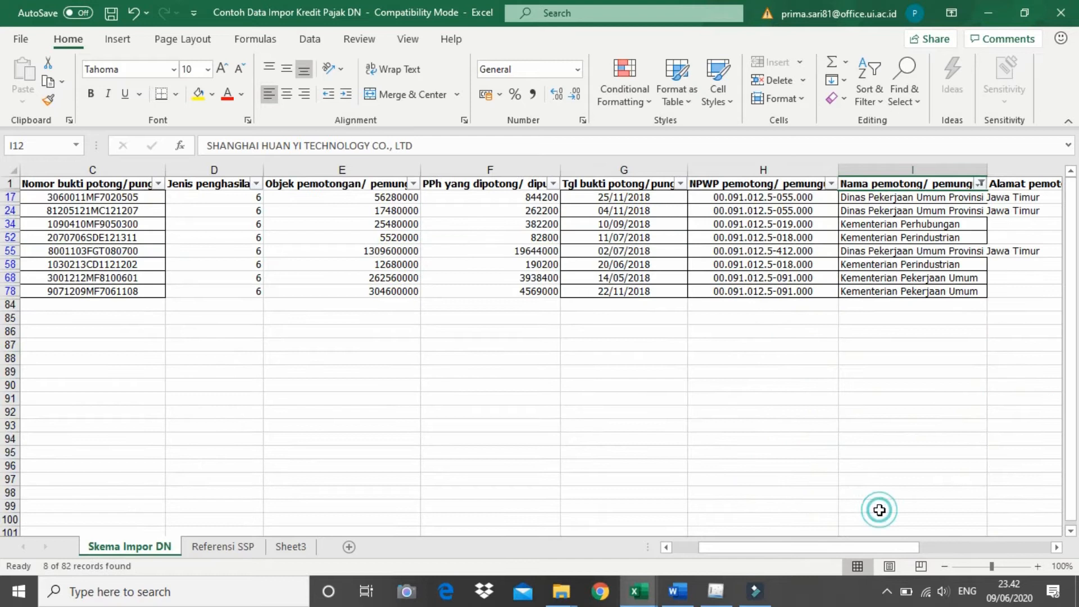
Remove all periods from the government institutions' NPWP values in H17 to H78 with Find and Replace.
{"action": "left_click_drag", "start_coordinate": [775, 203], "coordinate": [778, 292]}
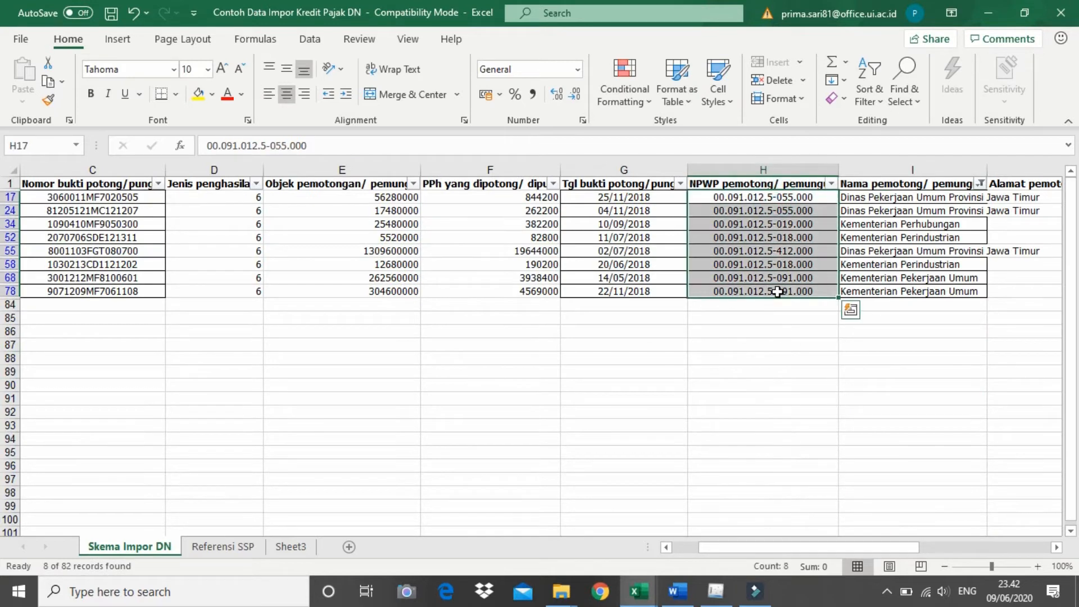
{"action": "key", "text": "ctrl+h"}
{"action": "type", "text": "-"}
{"action": "left_click", "coordinate": [270, 355]}
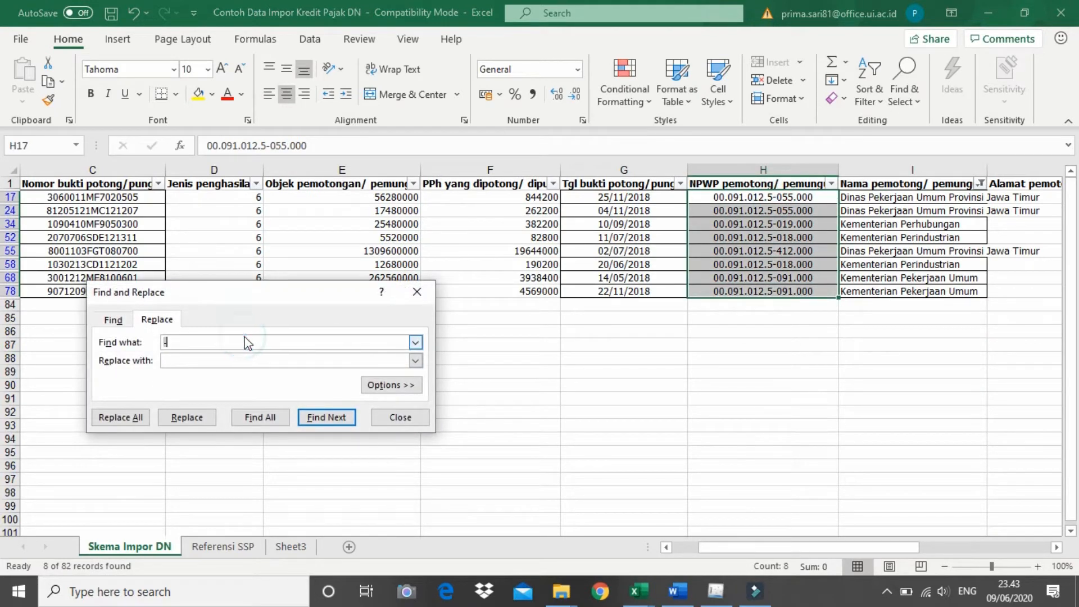
{"action": "left_click", "coordinate": [117, 416]}
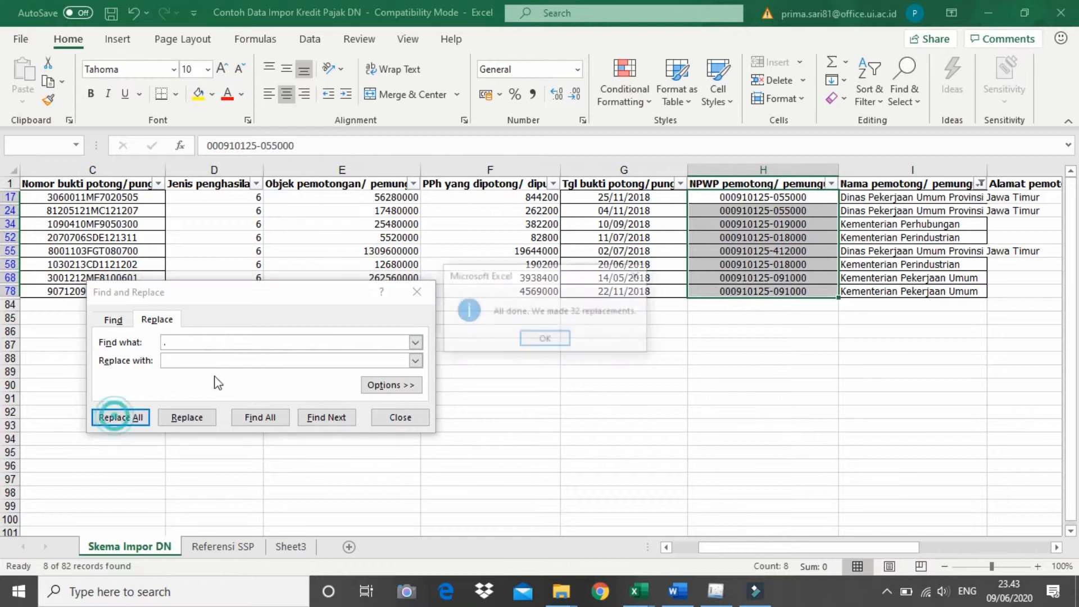
{"action": "left_click", "coordinate": [544, 340]}
Remove all hyphens from the government institutions' NPWP values with Find and Replace.
{"action": "left_click", "coordinate": [307, 344]}
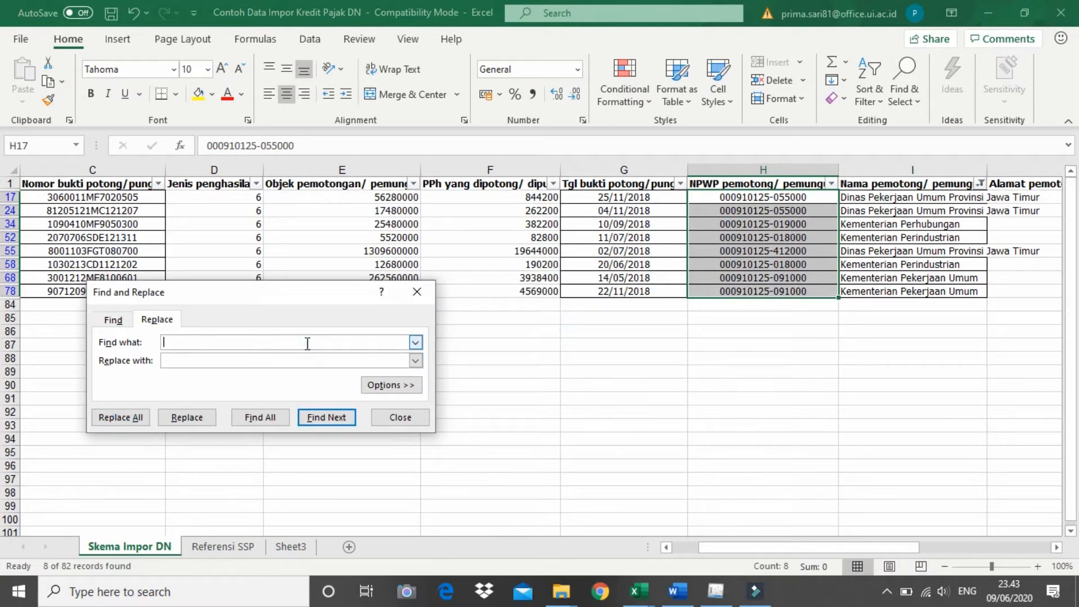
{"action": "left_click", "coordinate": [130, 417]}
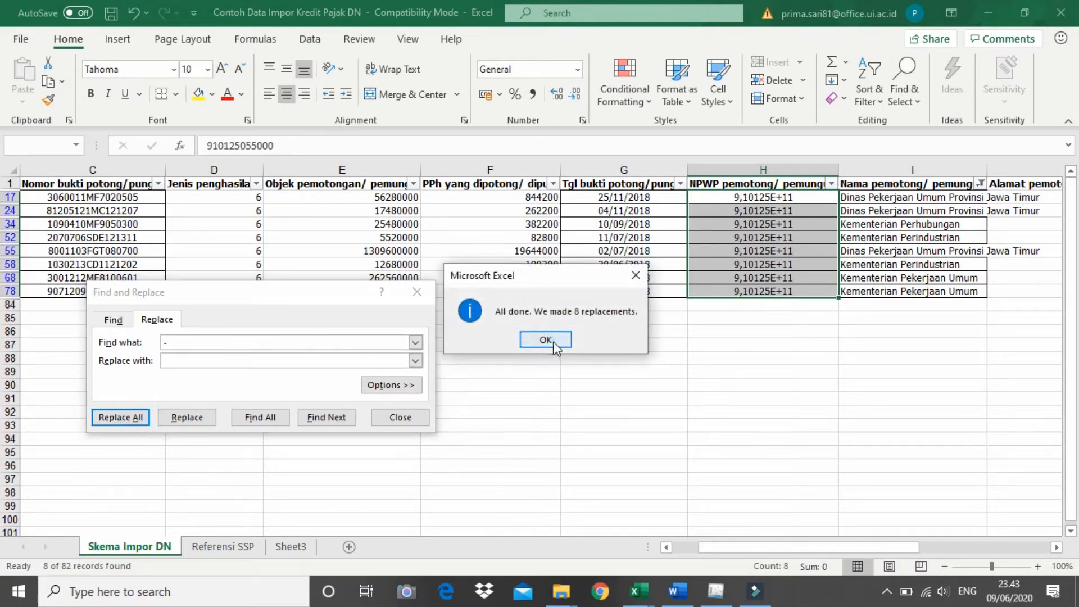
{"action": "left_click", "coordinate": [545, 341]}
{"action": "left_click", "coordinate": [428, 297]}
{"action": "left_click", "coordinate": [583, 120]}
{"action": "left_click", "coordinate": [96, 285]}
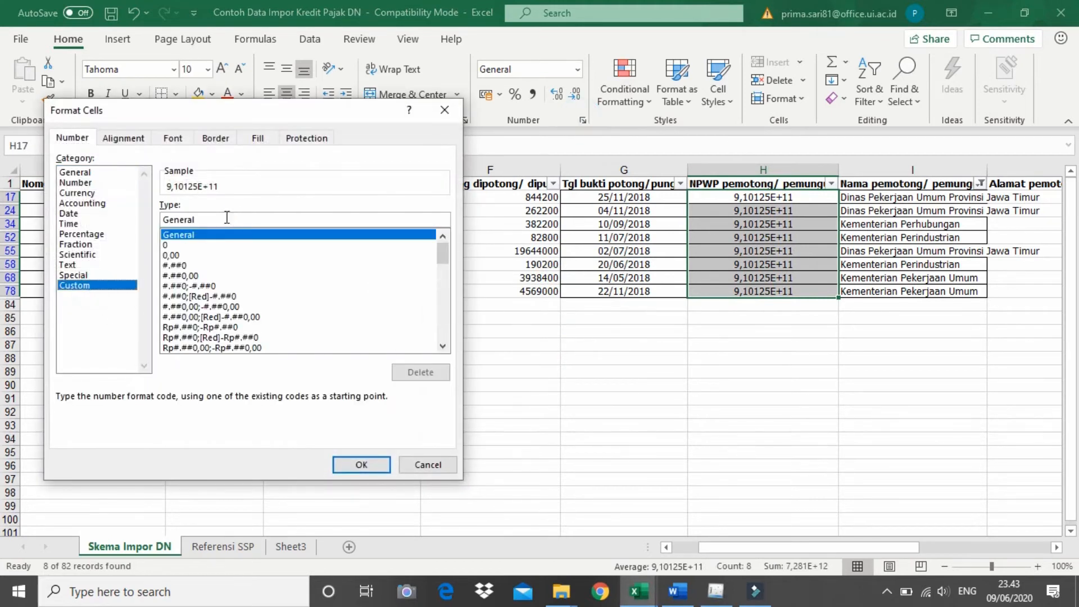
{"action": "double_click", "coordinate": [227, 218]}
{"action": "type", "text": "000000000000000"}
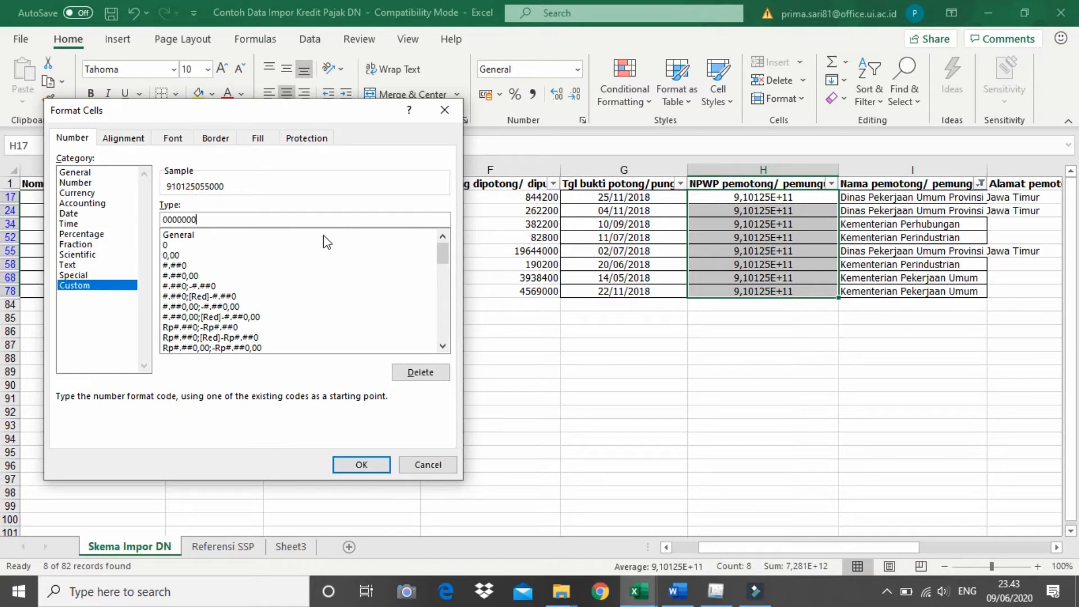
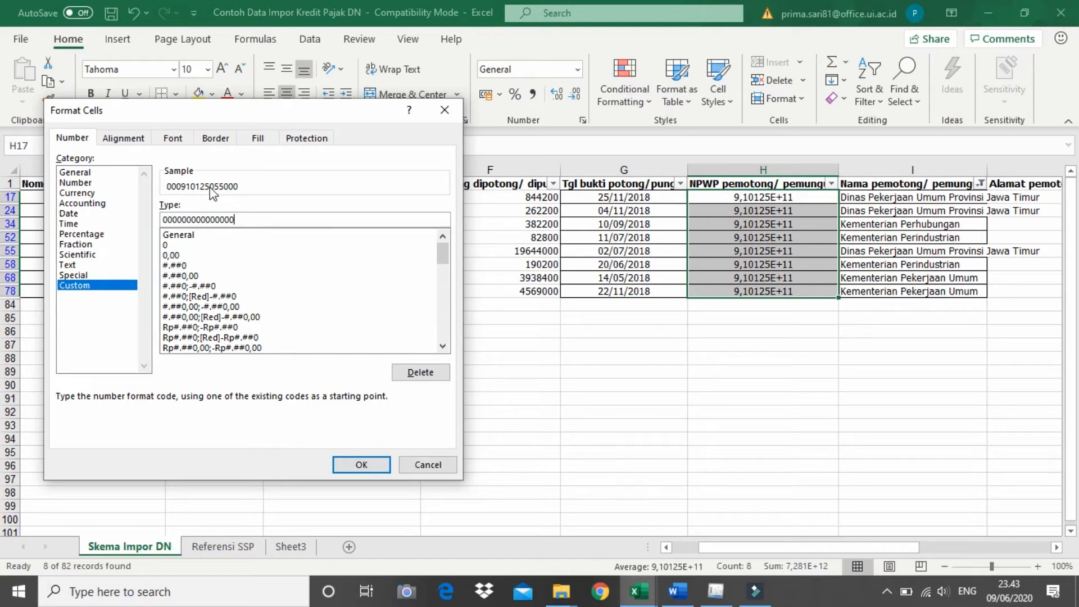
{"action": "left_click", "coordinate": [362, 466]}
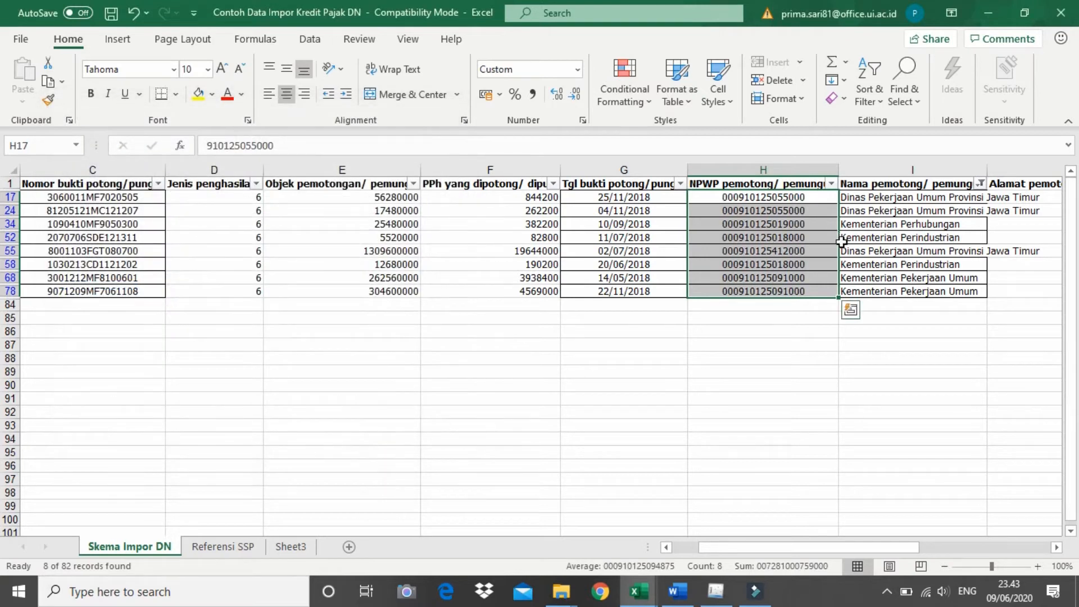
{"action": "left_click", "coordinate": [980, 183]}
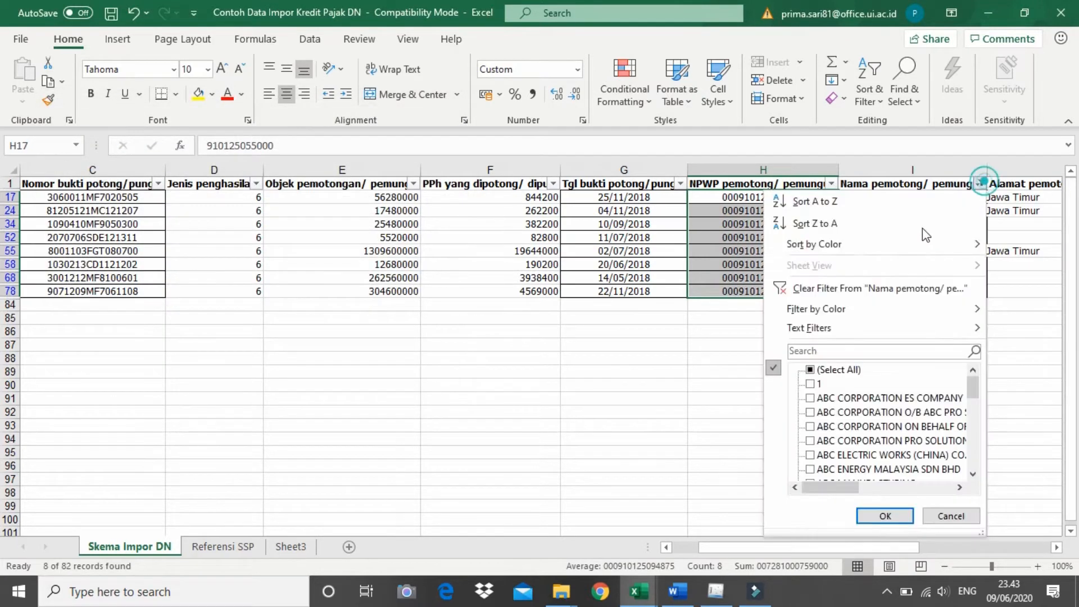
{"action": "left_click", "coordinate": [813, 371]}
{"action": "left_click", "coordinate": [885, 516]}
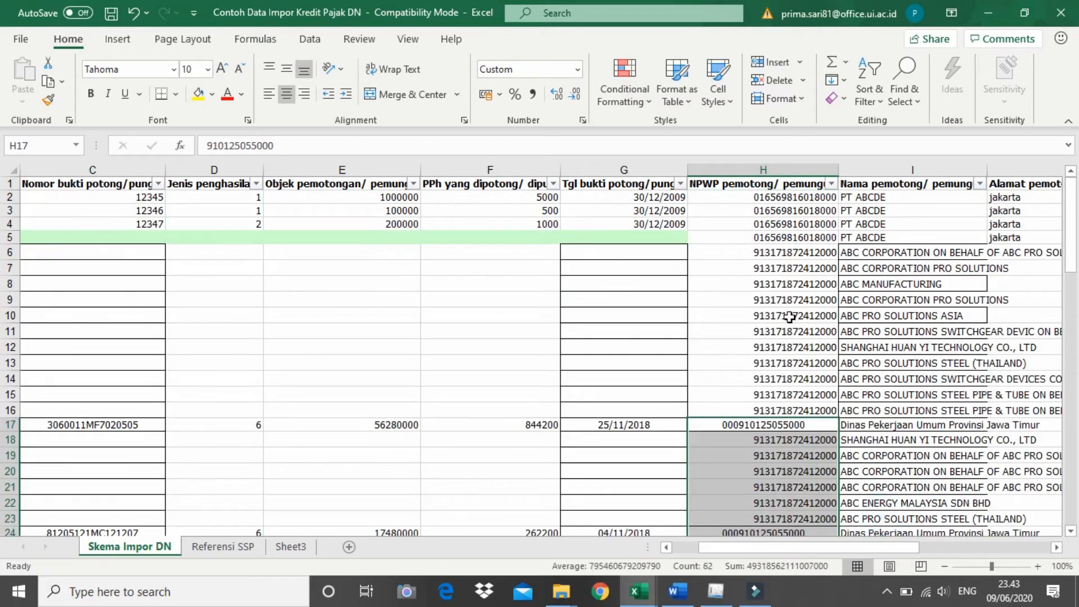
Right-align the NPWP values in column H from H6 down to the last data row.
{"action": "left_click", "coordinate": [790, 315]}
{"action": "left_click", "coordinate": [787, 441]}
{"action": "left_click", "coordinate": [789, 253]}
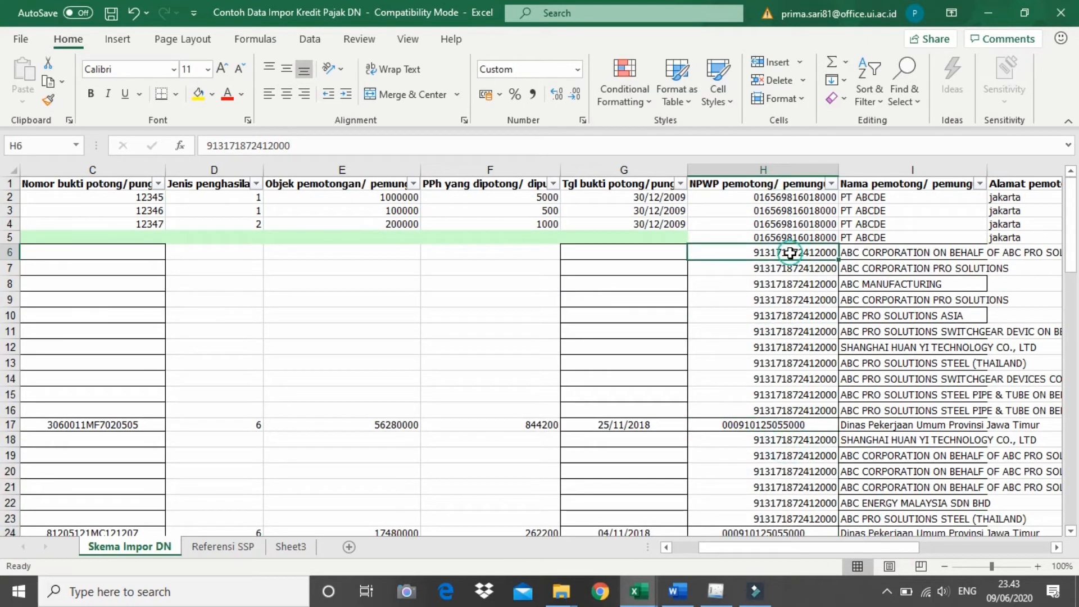
{"action": "key", "text": "ctrl+shift+Down"}
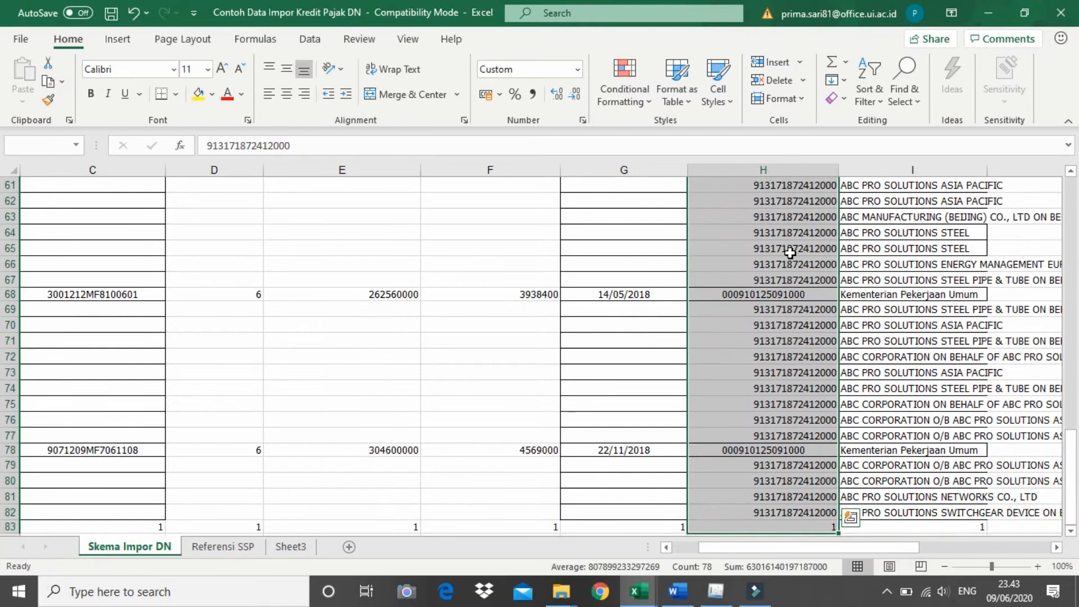
{"action": "left_click", "coordinate": [304, 94]}
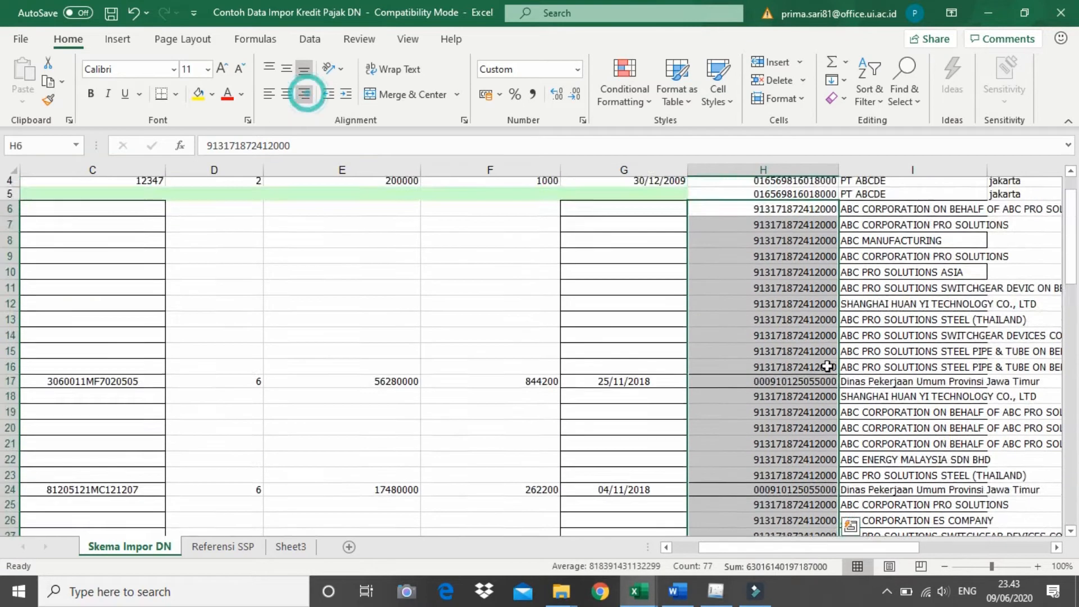
{"action": "left_click", "coordinate": [855, 363]}
Filter the Nama pemotong column to Dinas Pekerjaan Umum Provinsi Jawa Timur, Kementerian Pekerjaan Umum, Kementerian Perhubungan and Kementerian Perindustrian.
{"action": "scroll", "coordinate": [855, 538], "scroll_direction": "right", "scroll_amount": 2}
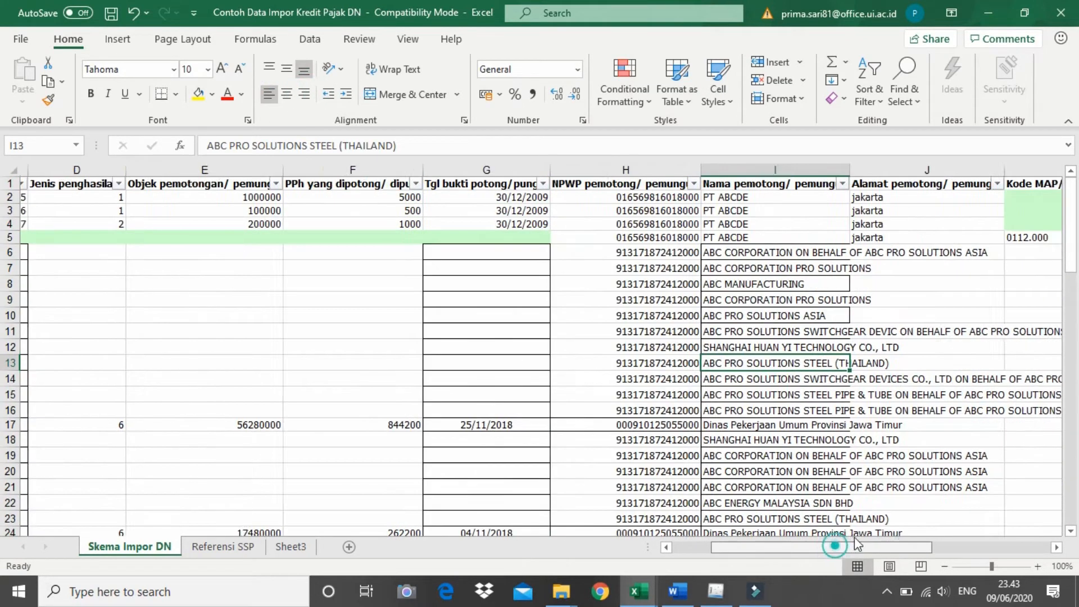
{"action": "left_click", "coordinate": [818, 252]}
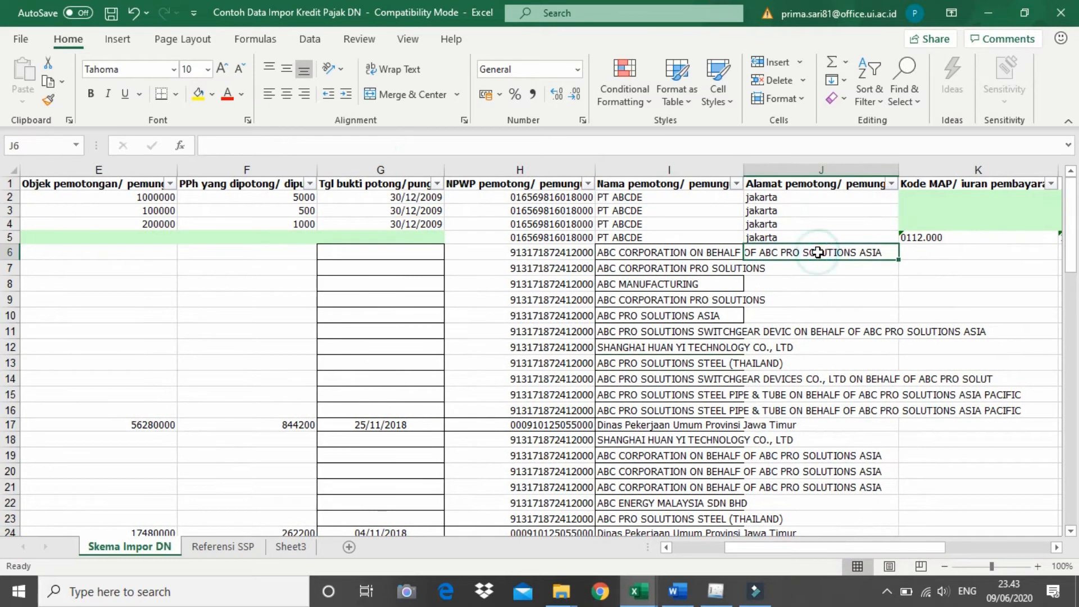
{"action": "left_click", "coordinate": [736, 184]}
{"action": "left_click", "coordinate": [568, 371]}
{"action": "scroll", "coordinate": [576, 388], "scroll_direction": "down", "scroll_amount": 3}
{"action": "scroll", "coordinate": [576, 388], "scroll_direction": "up", "scroll_amount": 3}
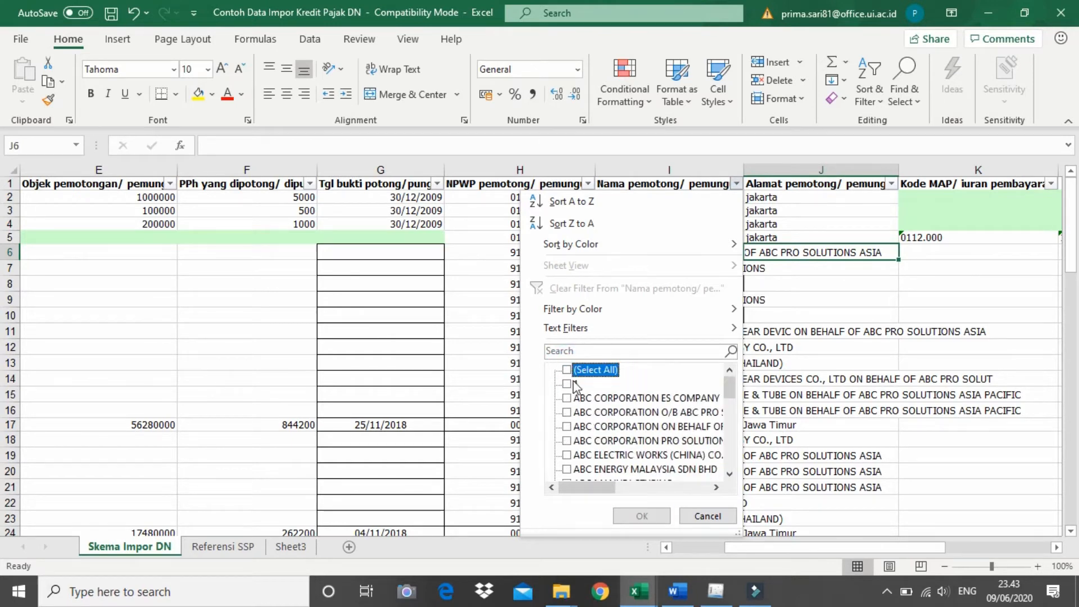
{"action": "scroll", "coordinate": [576, 388], "scroll_direction": "down", "scroll_amount": 5}
{"action": "left_click", "coordinate": [567, 427]}
{"action": "left_click", "coordinate": [566, 440]}
{"action": "left_click", "coordinate": [567, 455]}
{"action": "left_click", "coordinate": [566, 469]}
{"action": "left_click", "coordinate": [642, 516]}
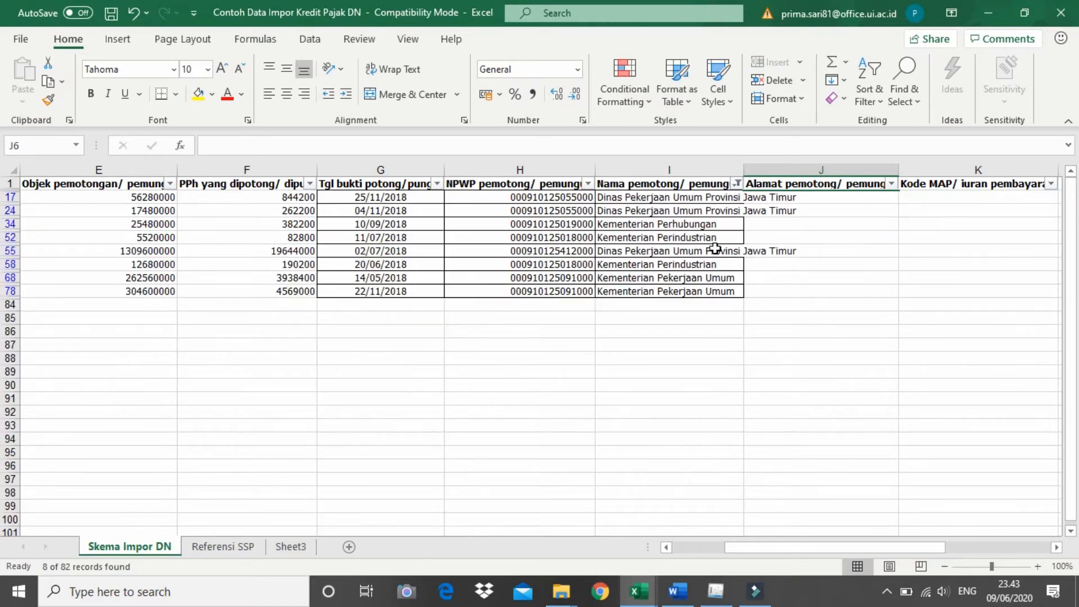
Look through the PPh 22 list in the Daftar Kredit Pajak Dalam Negeri dan Aktiva Tetap PRM workbook.
{"action": "key", "text": "alt+Tab"}
{"action": "key", "text": "alt+Tab"}
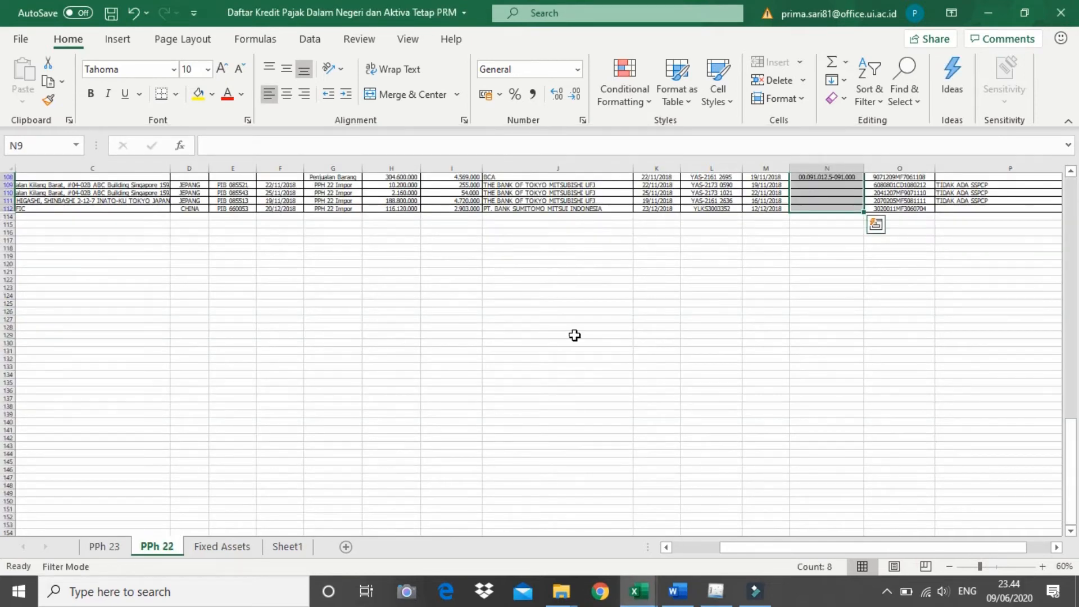
{"action": "scroll", "coordinate": [338, 248], "scroll_direction": "up", "scroll_amount": 15}
{"action": "left_click", "coordinate": [631, 264]}
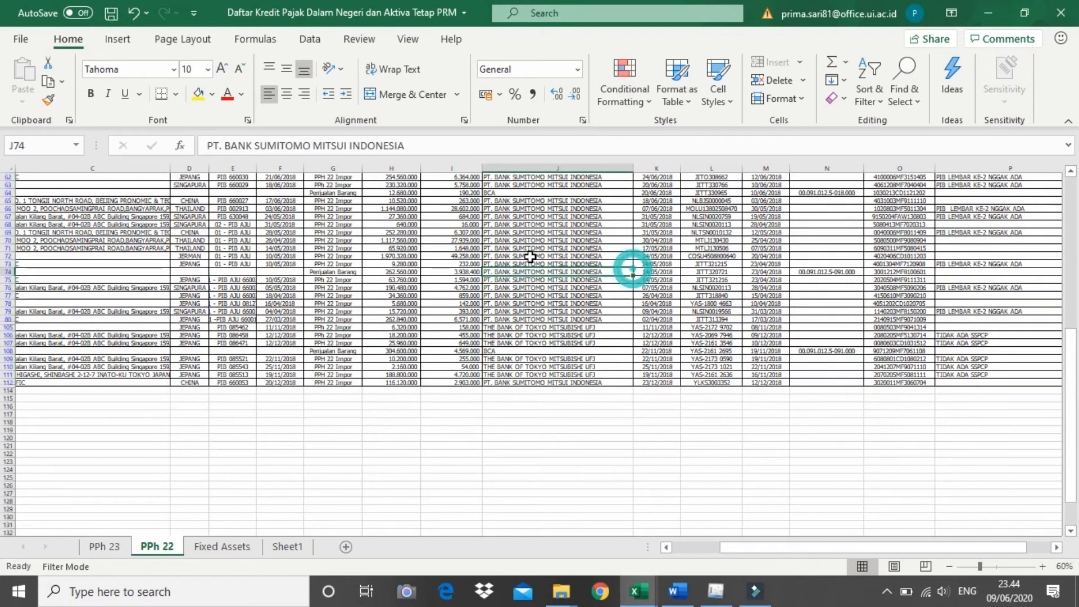
{"action": "scroll", "coordinate": [562, 261], "scroll_direction": "up", "scroll_amount": 10}
{"action": "scroll", "coordinate": [531, 257], "scroll_direction": "up", "scroll_amount": 10}
{"action": "scroll", "coordinate": [527, 258], "scroll_direction": "down", "scroll_amount": 4}
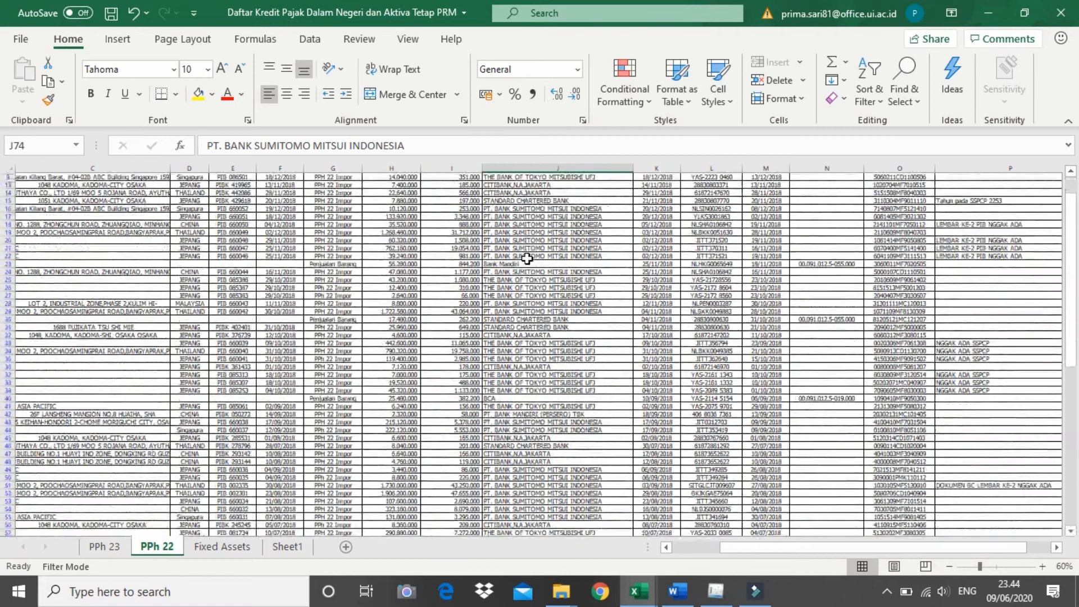
Switch back to the Contoh Data Impor Kredit Pajak DN workbook and fill Alamat pemotong with Surabaya for every filtered row, J17 through J78.
{"action": "key", "text": "alt+Tab"}
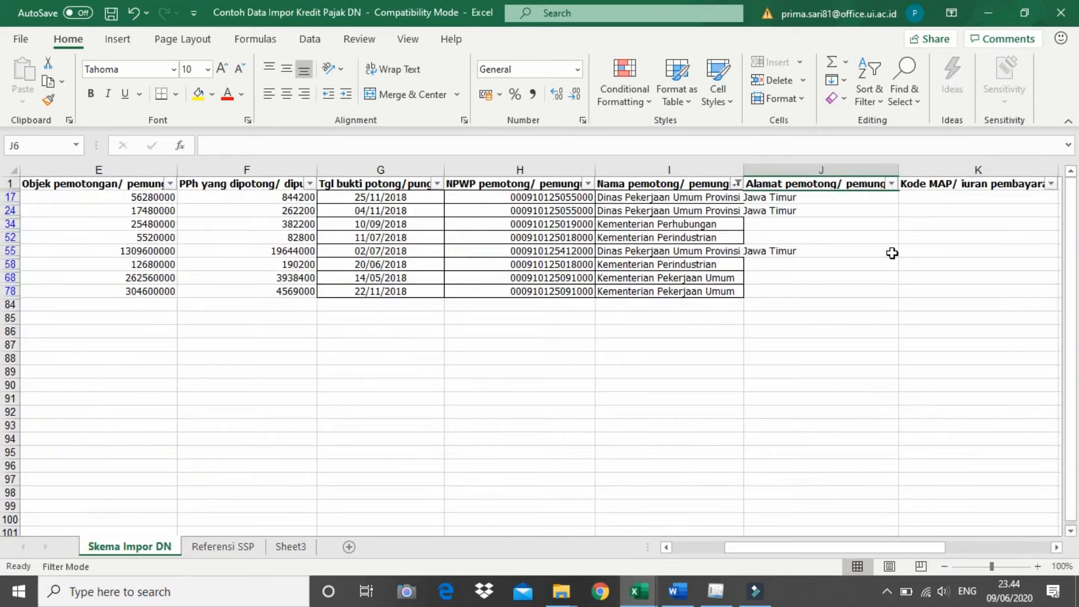
{"action": "left_click", "coordinate": [847, 201]}
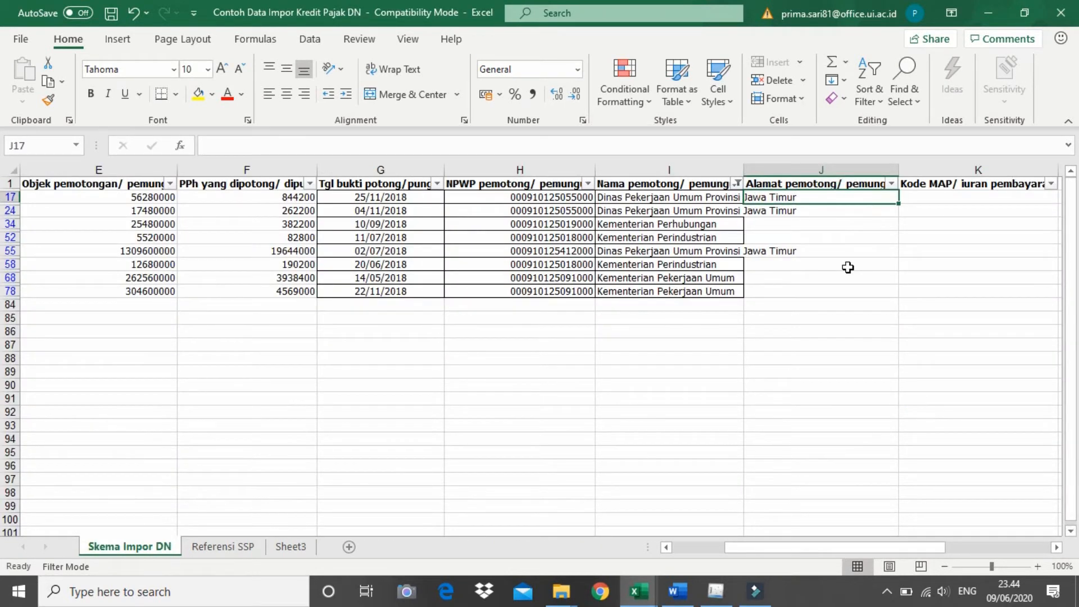
{"action": "type", "text": "Sur"}
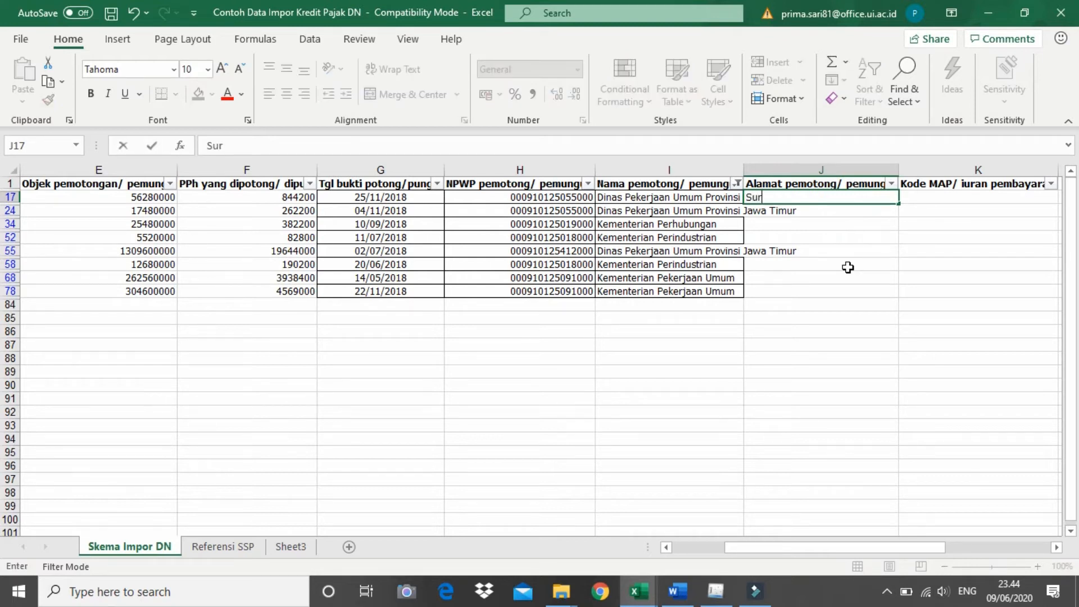
{"action": "key", "text": "Return"}
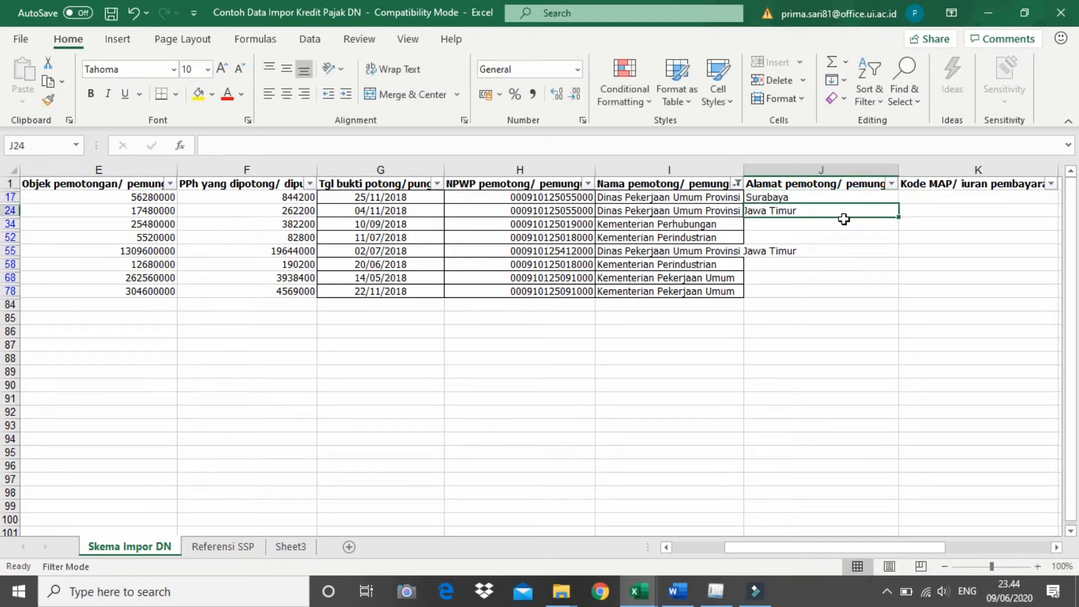
{"action": "left_click", "coordinate": [848, 202]}
{"action": "key", "text": "ctrl+c"}
{"action": "left_click_drag", "start_coordinate": [826, 211], "coordinate": [817, 289]}
{"action": "key", "text": "ctrl+v"}
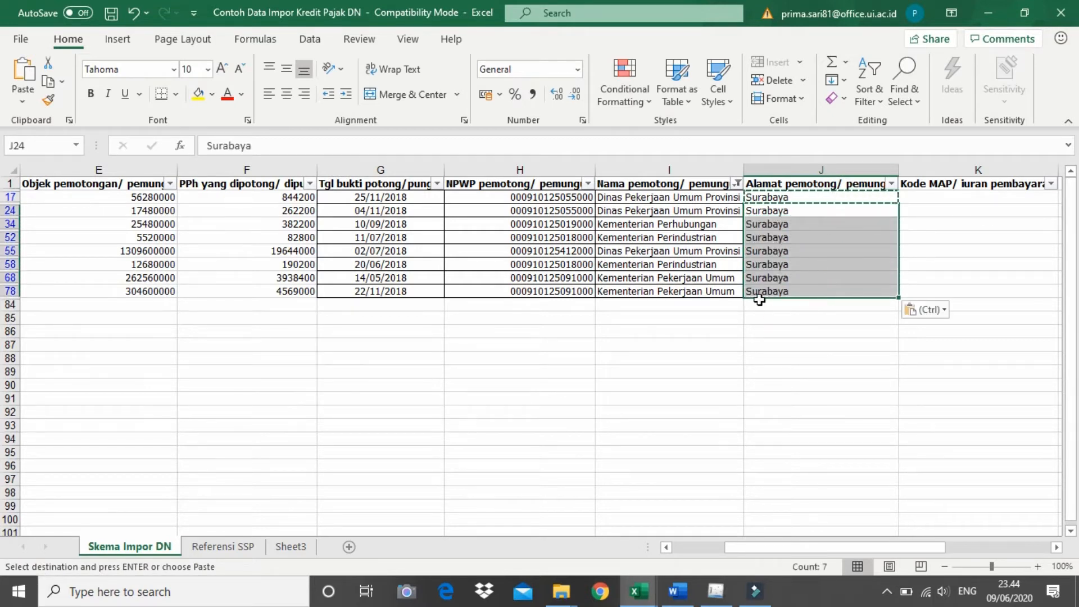
{"action": "key", "text": "ctrl+Down"}
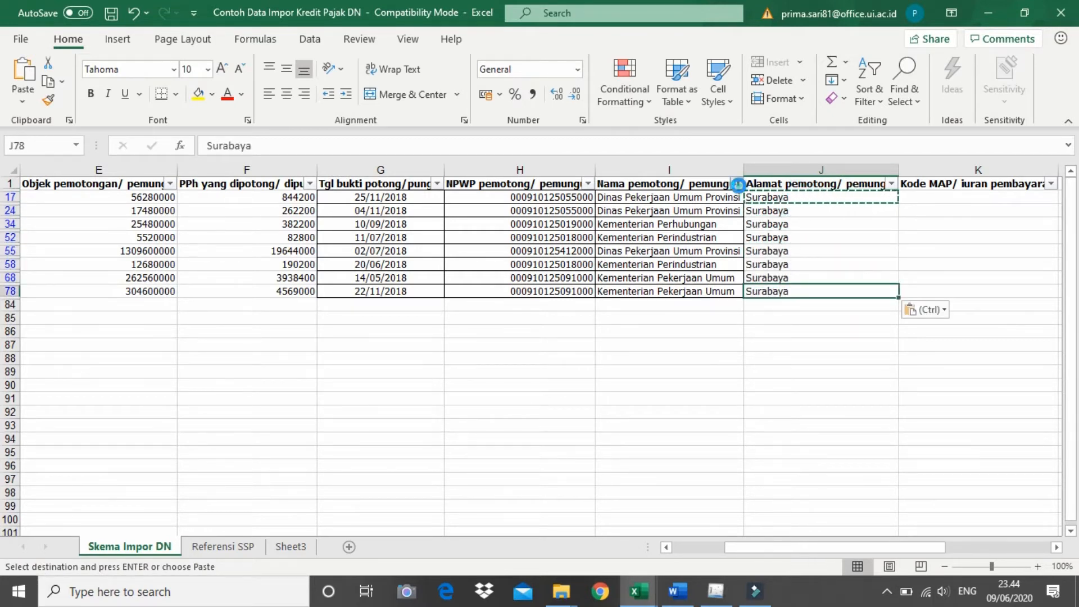
Change the Nama pemotong filter to show every name except Dinas Pekerjaan Umum Provinsi Jawa Timur and the three Kementerian entries.
{"action": "left_click", "coordinate": [567, 374]}
{"action": "scroll", "coordinate": [601, 427], "scroll_direction": "down", "scroll_amount": 8}
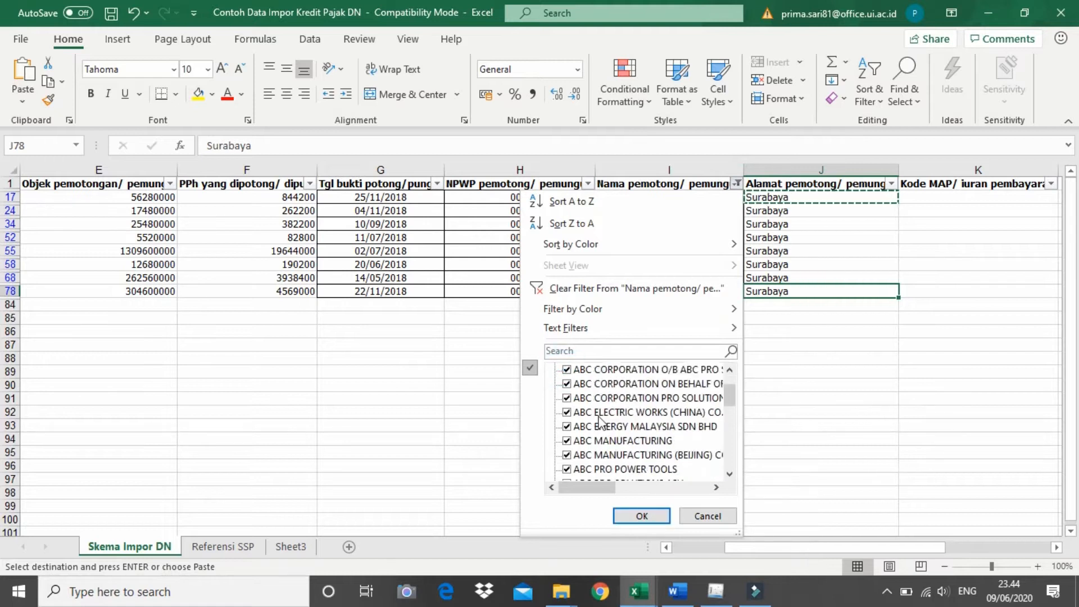
{"action": "scroll", "coordinate": [601, 427], "scroll_direction": "down", "scroll_amount": 2}
{"action": "left_click", "coordinate": [567, 413]}
{"action": "left_click", "coordinate": [568, 427]}
{"action": "left_click", "coordinate": [568, 441]}
{"action": "left_click", "coordinate": [568, 455]}
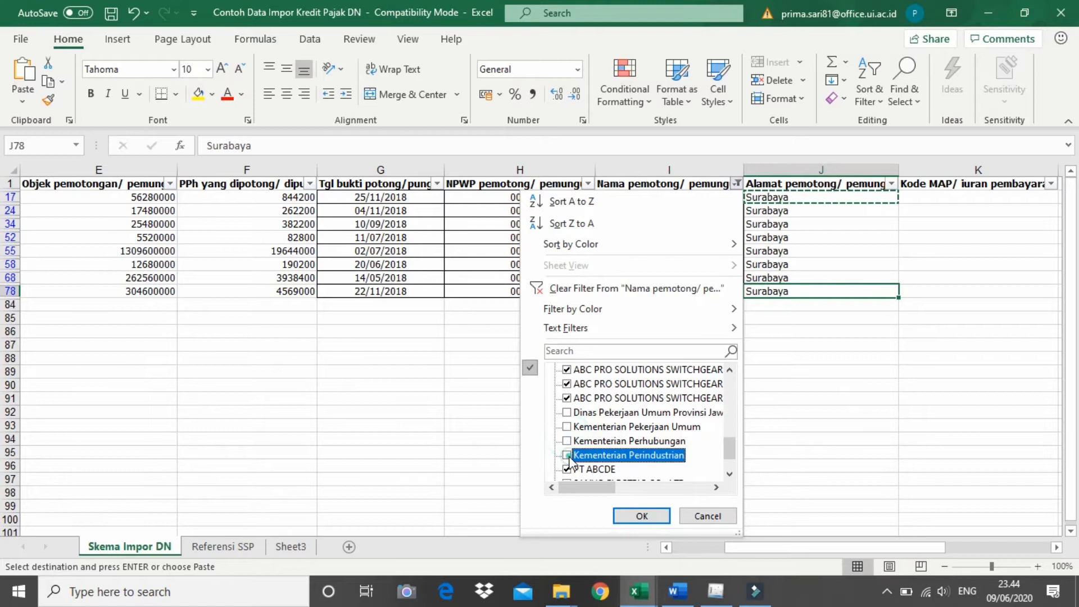
{"action": "left_click", "coordinate": [639, 514]}
Enter Jakarta as the Alamat pemotong in J6 and copy it to the visible rows down to J82.
{"action": "left_click", "coordinate": [805, 261]}
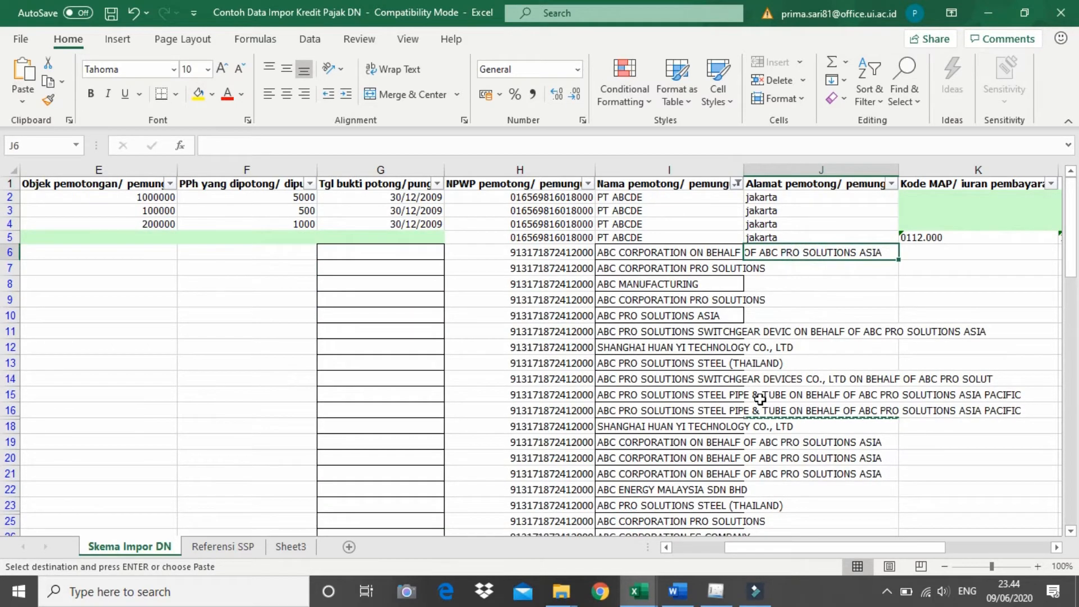
{"action": "type", "text": "Jakarta"}
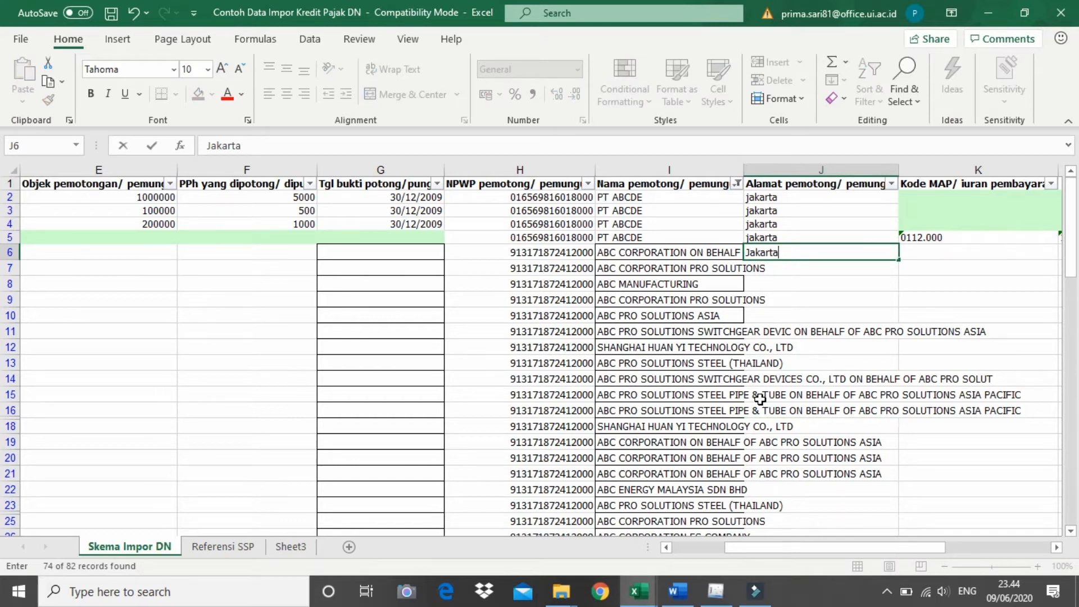
{"action": "key", "text": "Return"}
{"action": "left_click", "coordinate": [843, 254]}
{"action": "key", "text": "ctrl+c"}
{"action": "left_click_drag", "start_coordinate": [810, 267], "coordinate": [815, 501]}
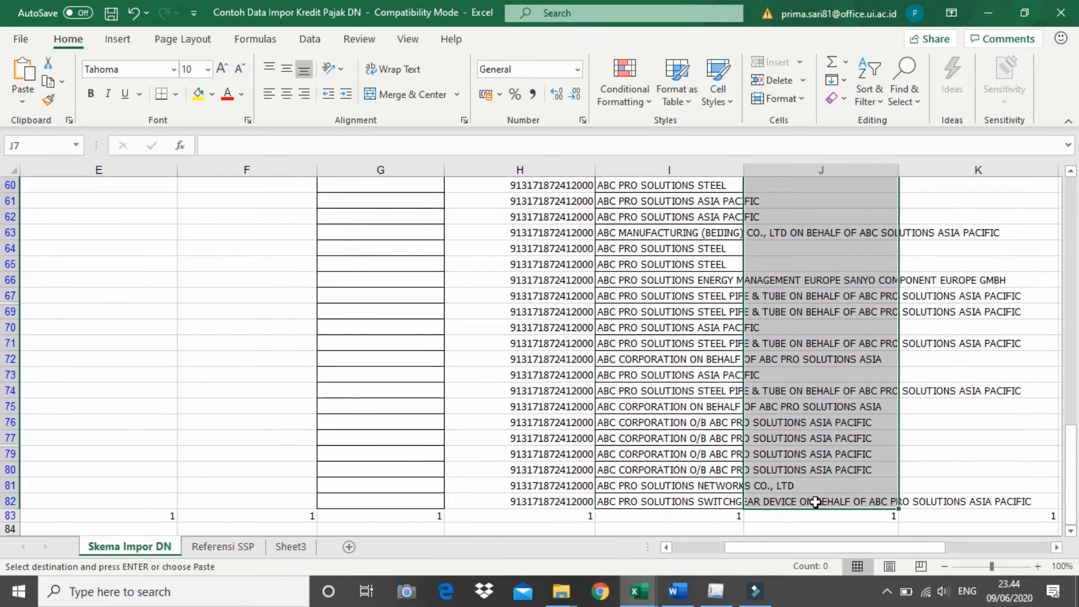
{"action": "key", "text": "ctrl+v"}
{"action": "double_click", "coordinate": [842, 253]}
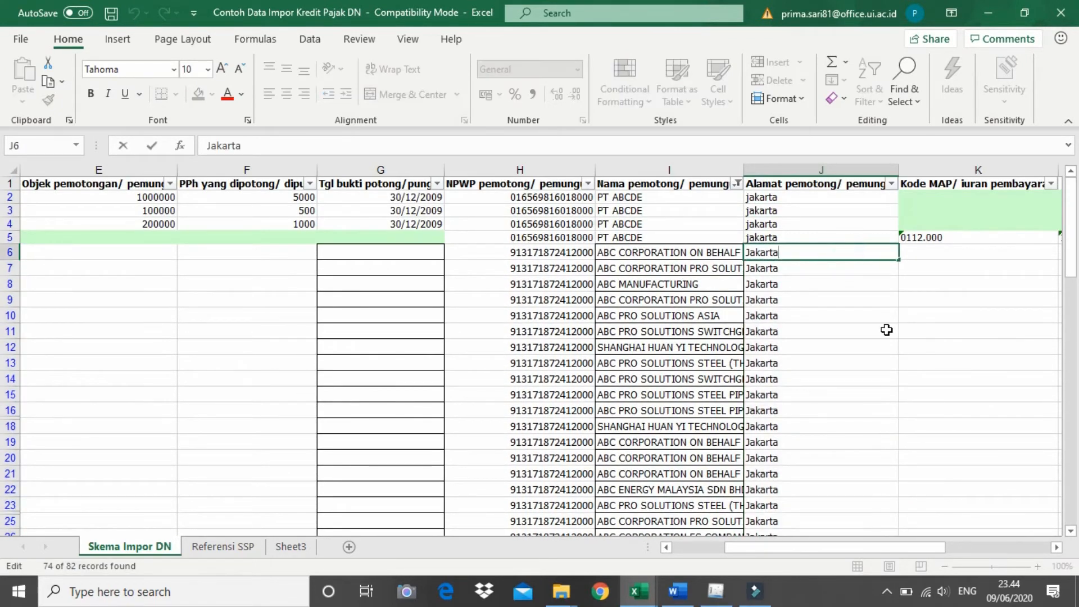
{"action": "left_click", "coordinate": [886, 330]}
{"action": "left_click", "coordinate": [830, 256]}
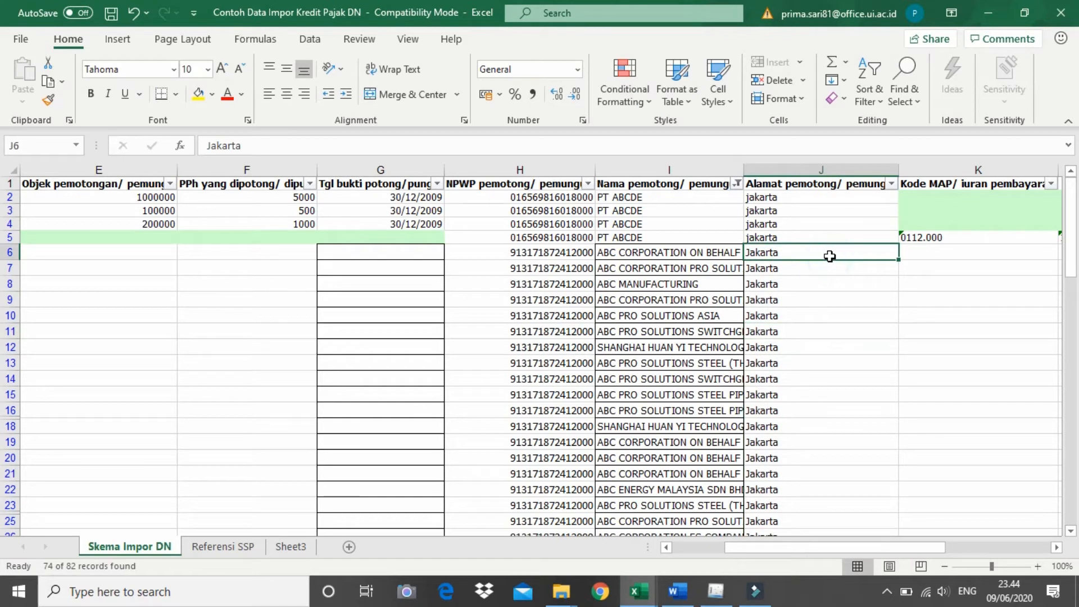
Copy the Kode MAP value 0112.000 from K5 into the visible rows of column K from K6 to K82.
{"action": "key", "text": "Right"}
{"action": "key", "text": "Right"}
{"action": "key", "text": "Left"}
{"action": "key", "text": "Up"}
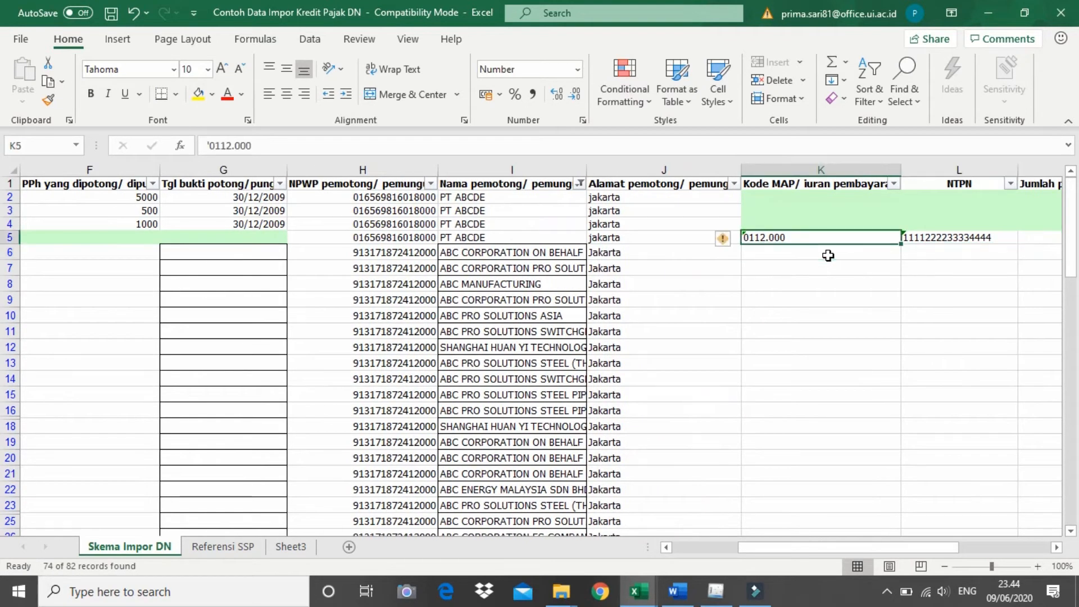
{"action": "key", "text": "ctrl+c"}
{"action": "left_click", "coordinate": [815, 254]}
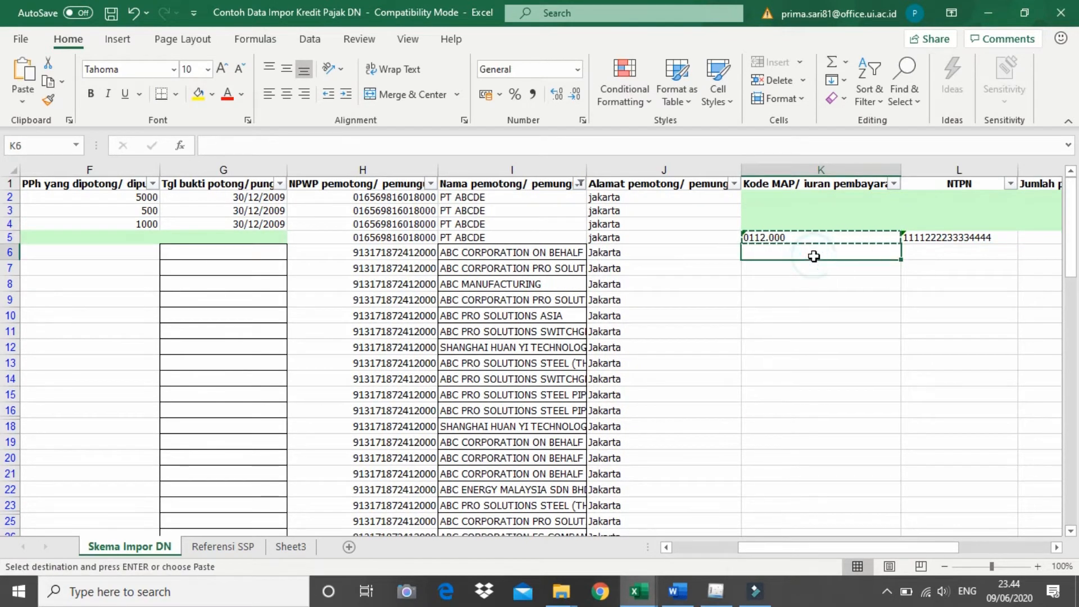
{"action": "left_click_drag", "start_coordinate": [814, 257], "coordinate": [809, 504]}
{"action": "key", "text": "ctrl+v"}
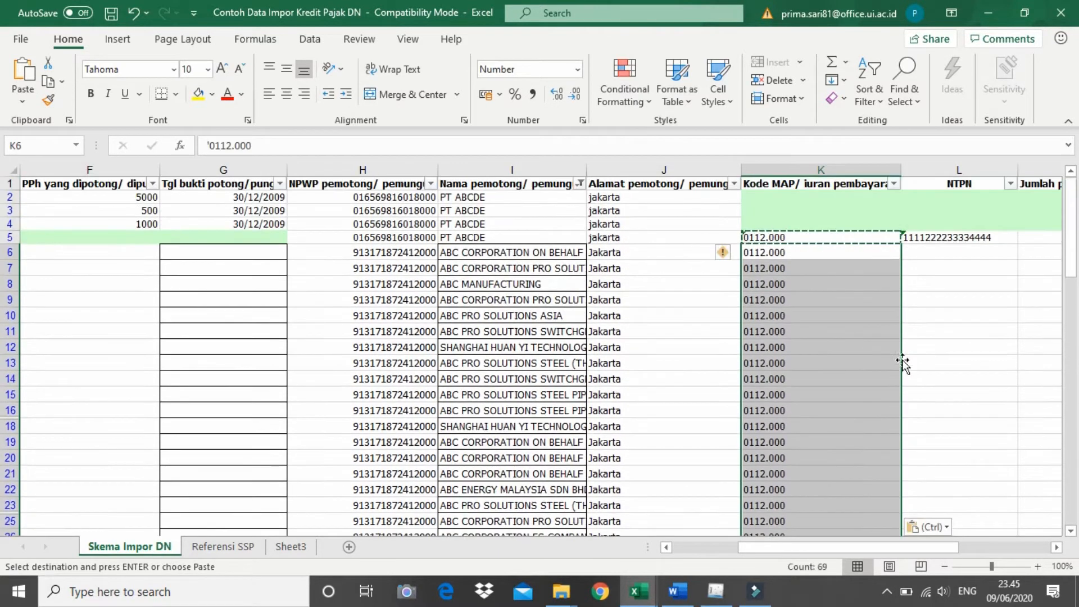
{"action": "double_click", "coordinate": [815, 242]}
{"action": "scroll", "coordinate": [1037, 433], "scroll_direction": "up", "scroll_amount": 1}
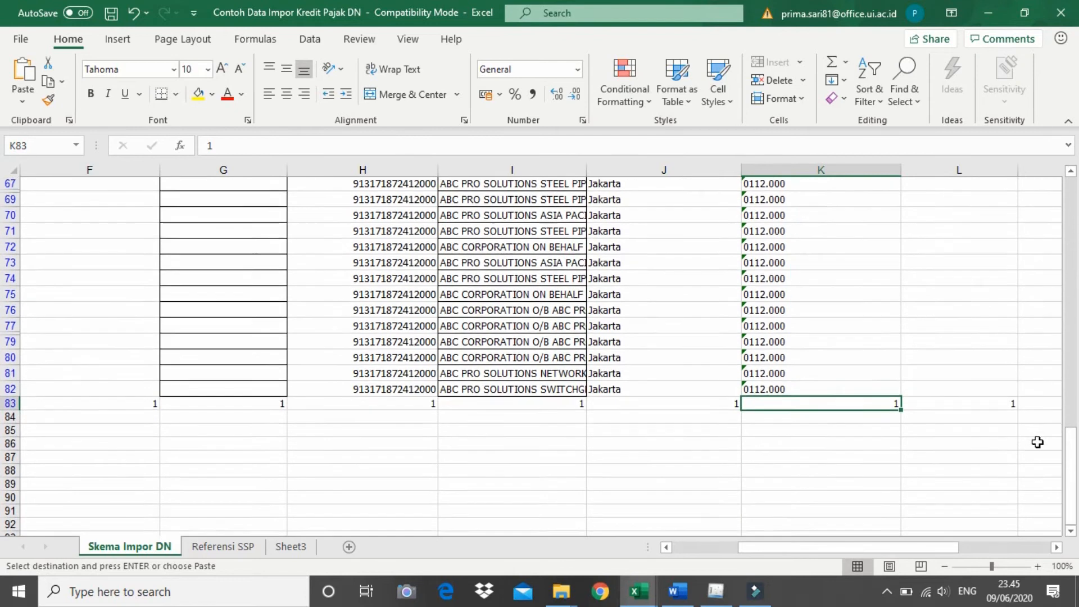
{"action": "left_click_drag", "start_coordinate": [1074, 455], "coordinate": [1074, 188]}
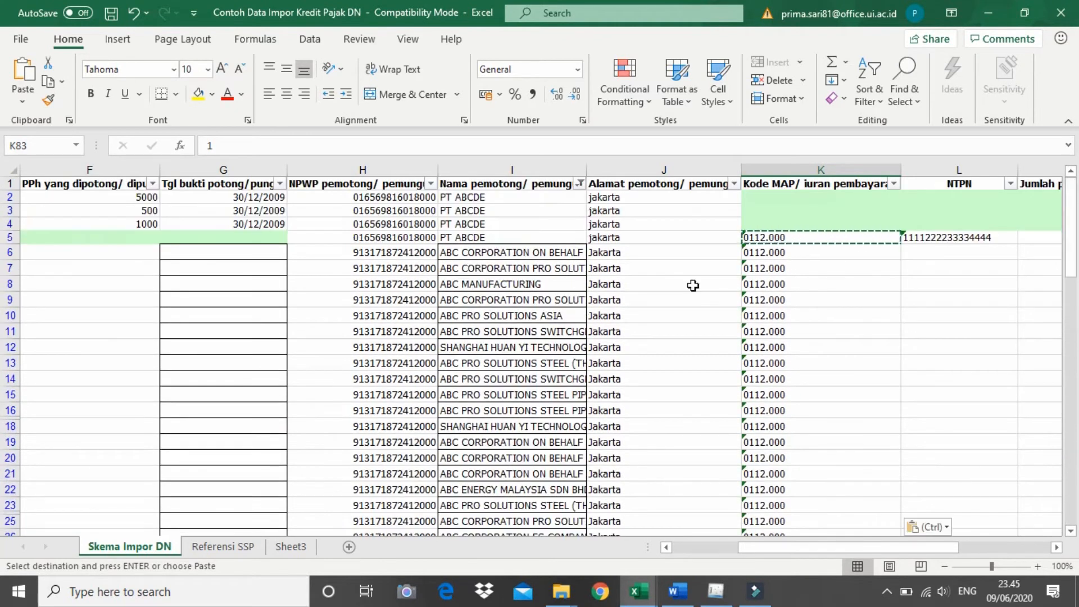
{"action": "left_click", "coordinate": [809, 237]}
{"action": "key", "text": "Return"}
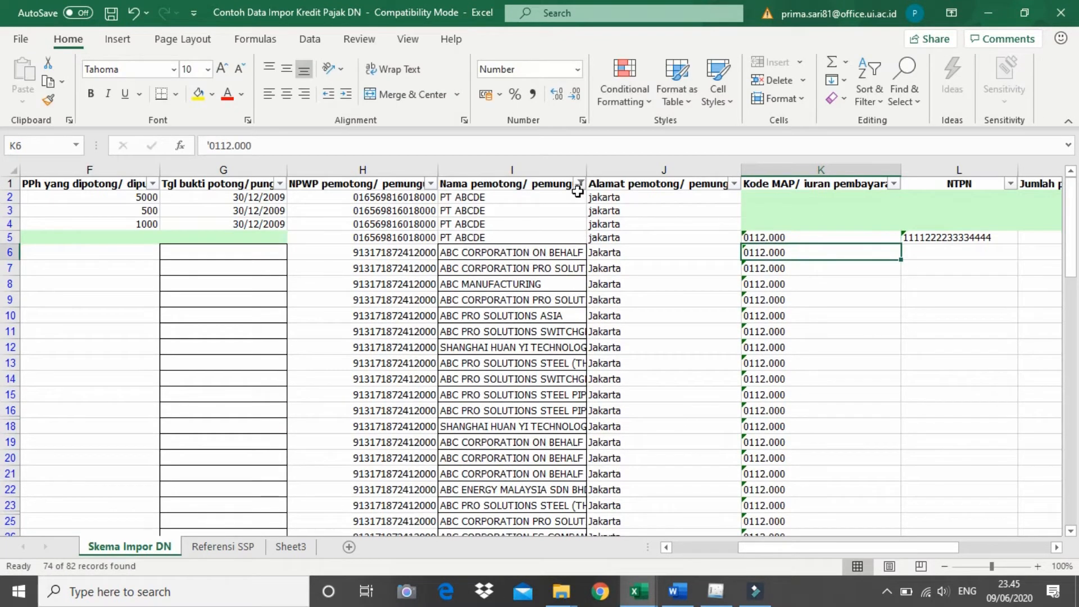
Show all names in the Nama pemotong column again.
{"action": "left_click", "coordinate": [579, 184]}
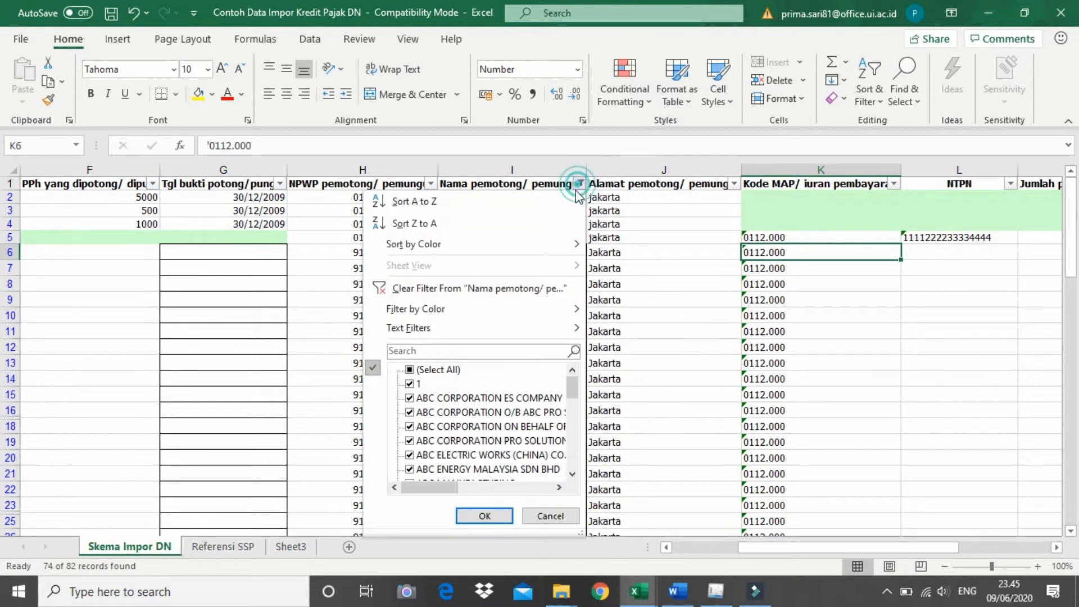
{"action": "left_click", "coordinate": [410, 371]}
{"action": "left_click", "coordinate": [492, 522]}
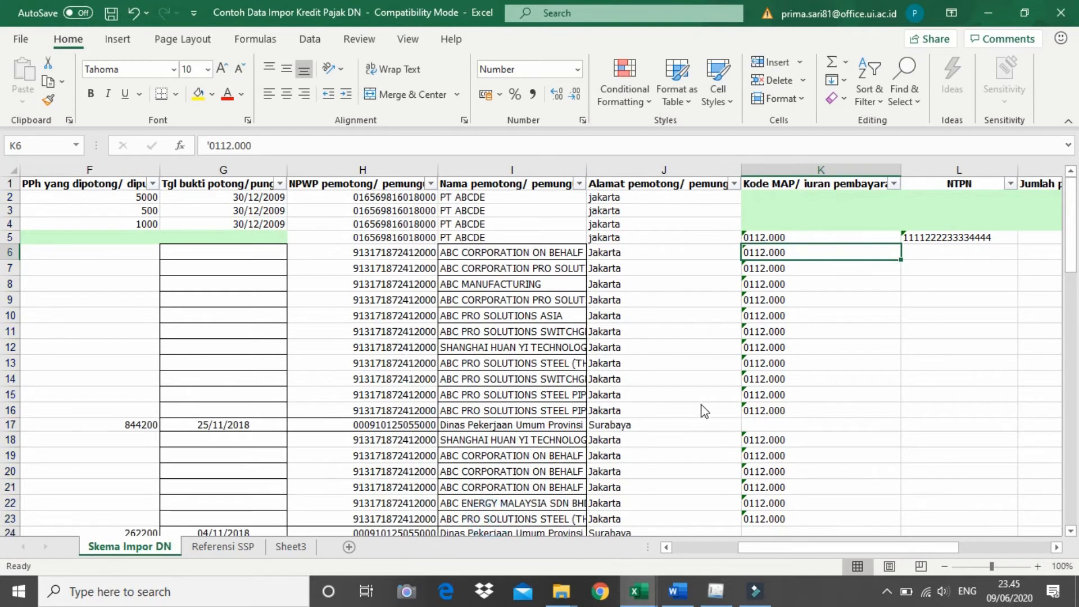
Switch to the Daftar Kredit Pajak workbook and copy the NTPN values on the PPh 22 sheet from O9 to the end of the list.
{"action": "key", "text": "alt+Tab"}
{"action": "key", "text": "alt+Tab"}
{"action": "key", "text": "alt+shift+Tab"}
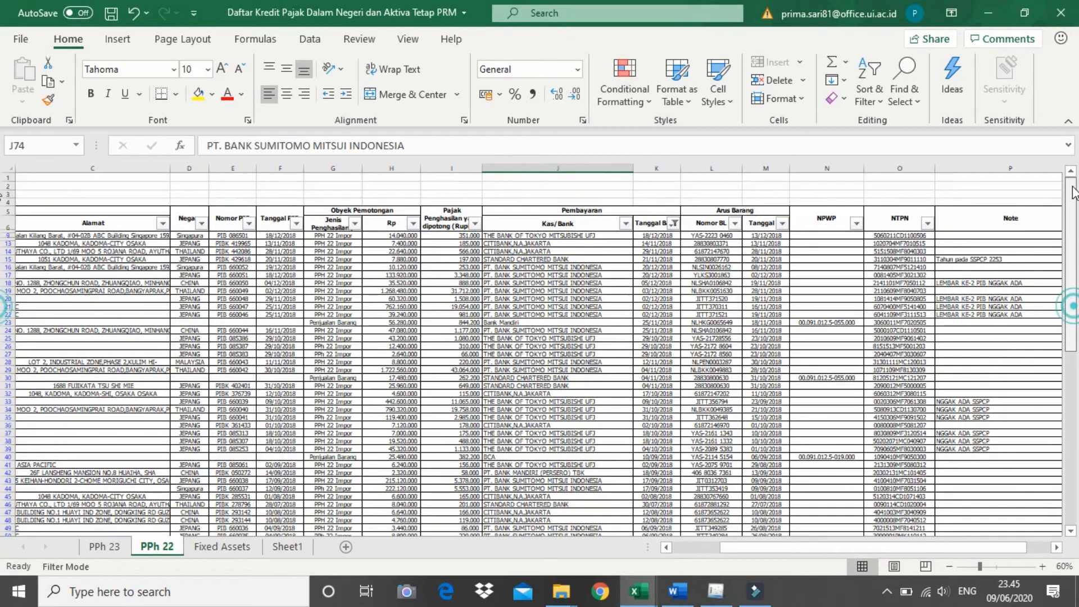
{"action": "left_click", "coordinate": [928, 223]}
{"action": "left_click", "coordinate": [934, 269]}
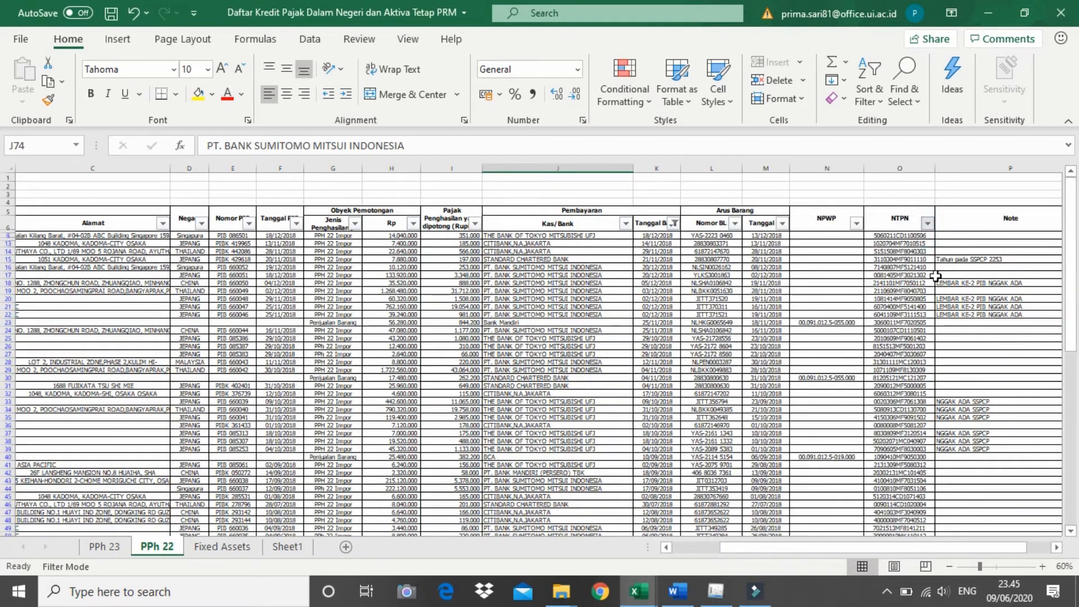
{"action": "left_click", "coordinate": [909, 237]}
{"action": "key", "text": "ctrl+shift+Down"}
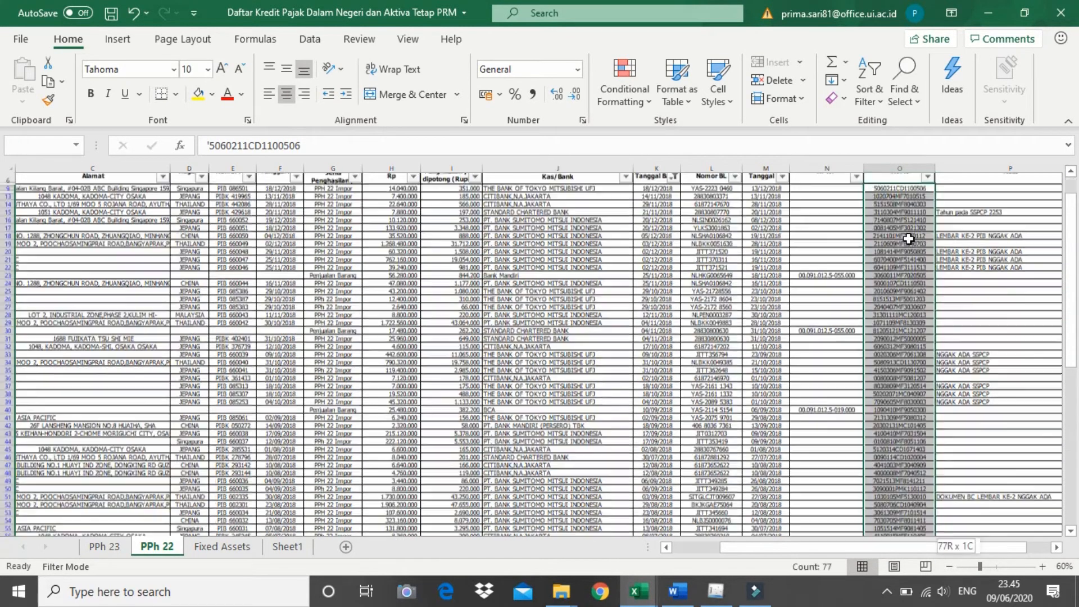
{"action": "key", "text": "ctrl+c"}
{"action": "key", "text": "alt+Tab"}
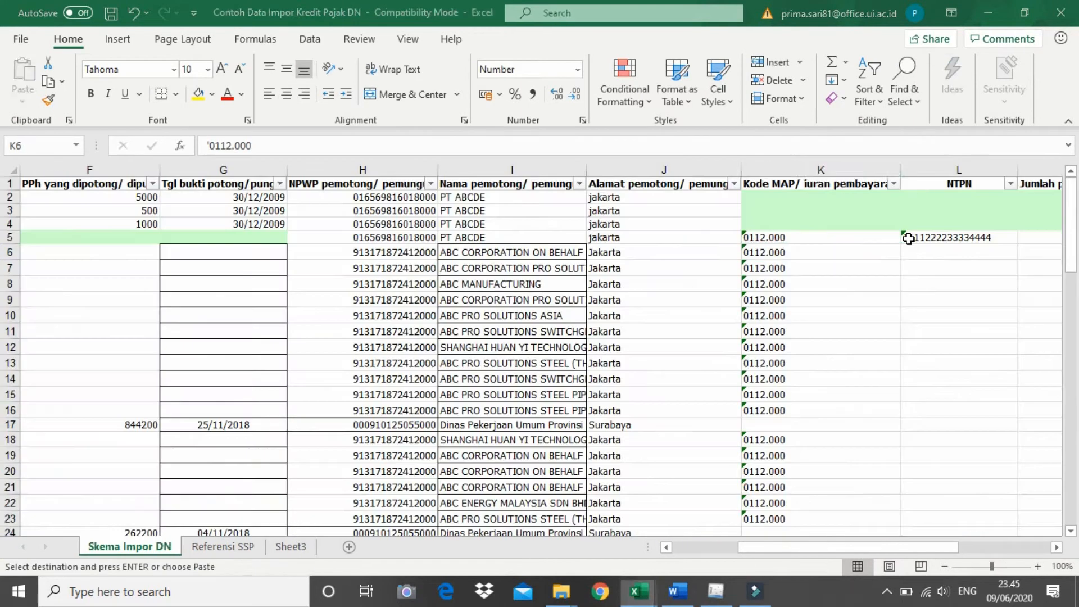
Paste the copied NTPN data as values into the template's NTPN column starting at L6.
{"action": "left_click", "coordinate": [951, 249]}
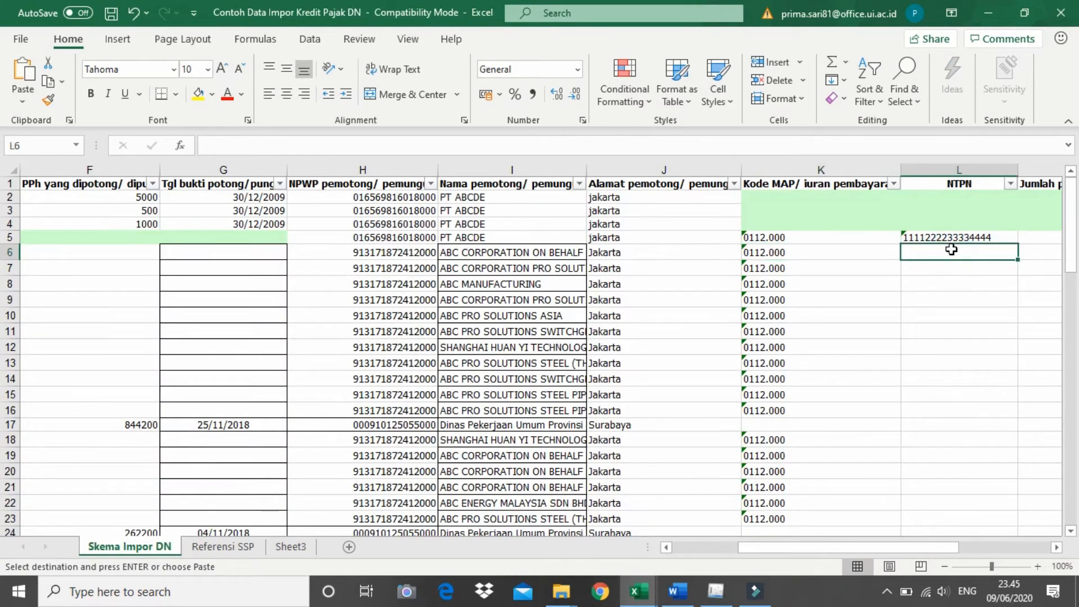
{"action": "key", "text": "alt+e"}
{"action": "key", "text": "s"}
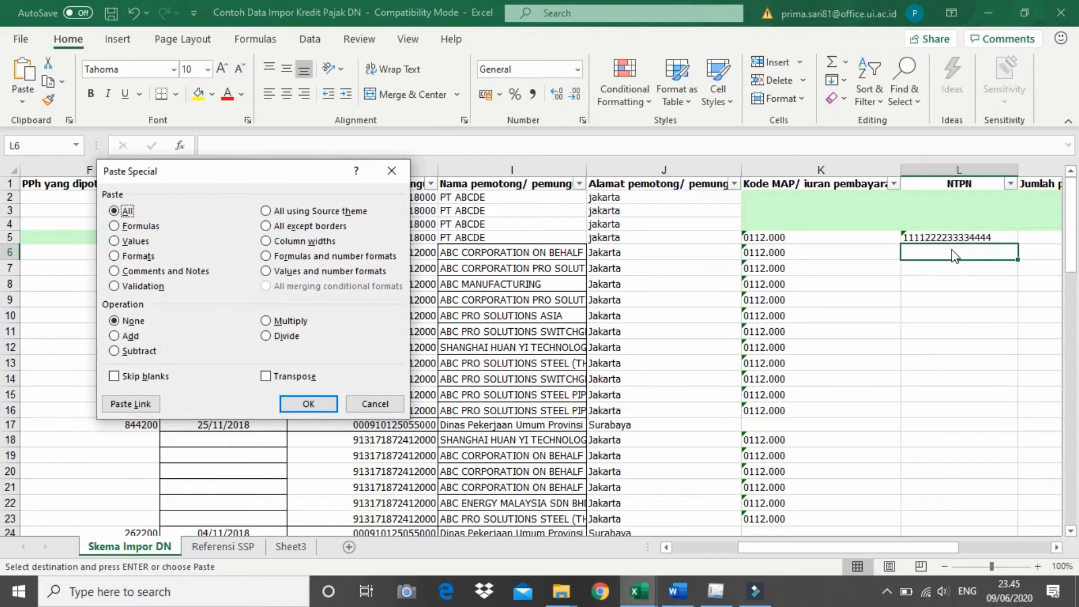
{"action": "key", "text": "Return"}
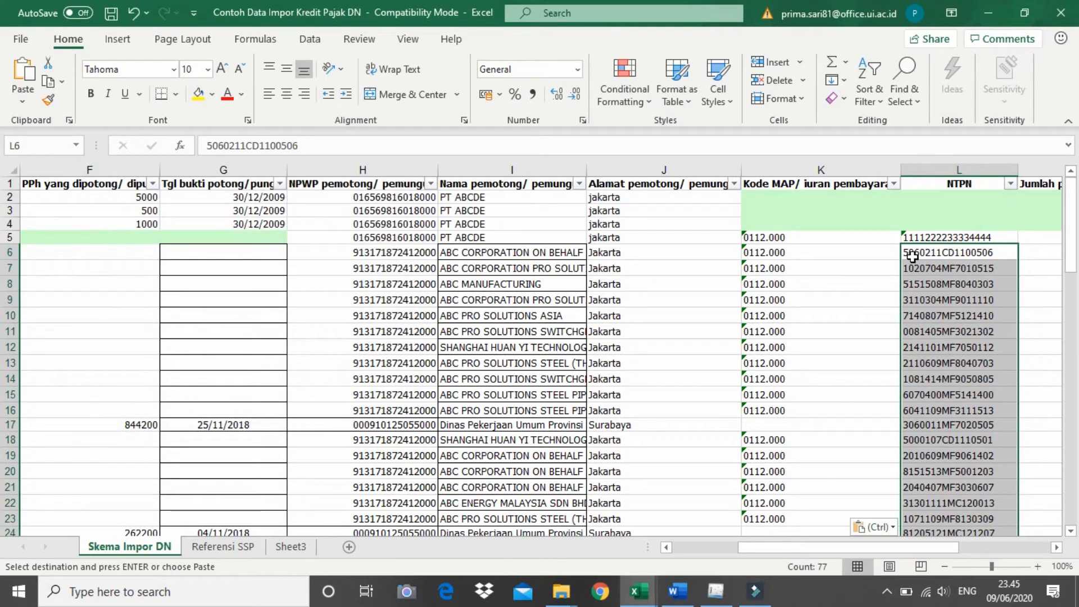
{"action": "left_click", "coordinate": [940, 302]}
Filter the Nama pemotong column to only Dinas Pekerjaan Umum Provinsi Jawa Timur and Kementerian Pekerjaan Umum, Perhubungan and Perindustrian.
{"action": "left_click", "coordinate": [579, 184]}
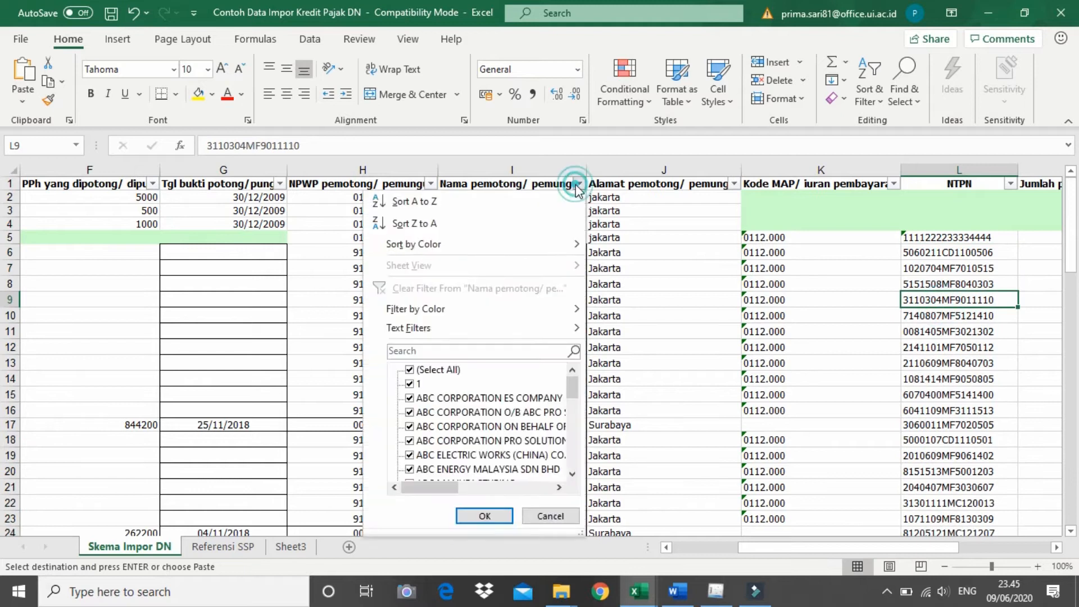
{"action": "left_click", "coordinate": [427, 370]}
{"action": "scroll", "coordinate": [460, 423], "scroll_direction": "down", "scroll_amount": 3}
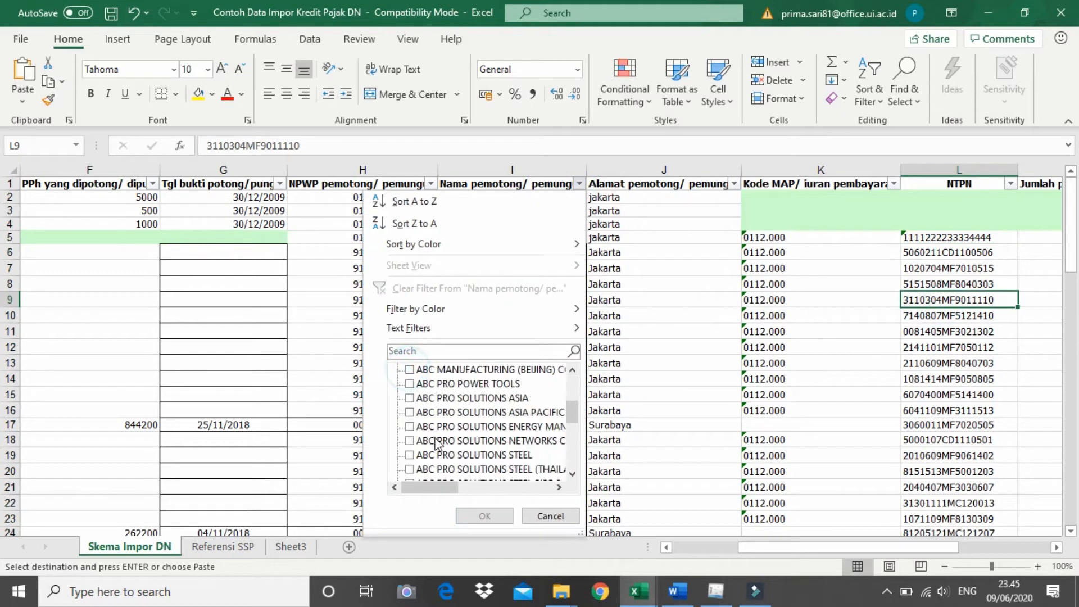
{"action": "scroll", "coordinate": [456, 432], "scroll_direction": "down", "scroll_amount": 3}
{"action": "left_click", "coordinate": [409, 427]}
{"action": "left_click", "coordinate": [409, 441]}
{"action": "left_click", "coordinate": [409, 455]}
{"action": "left_click", "coordinate": [409, 469]}
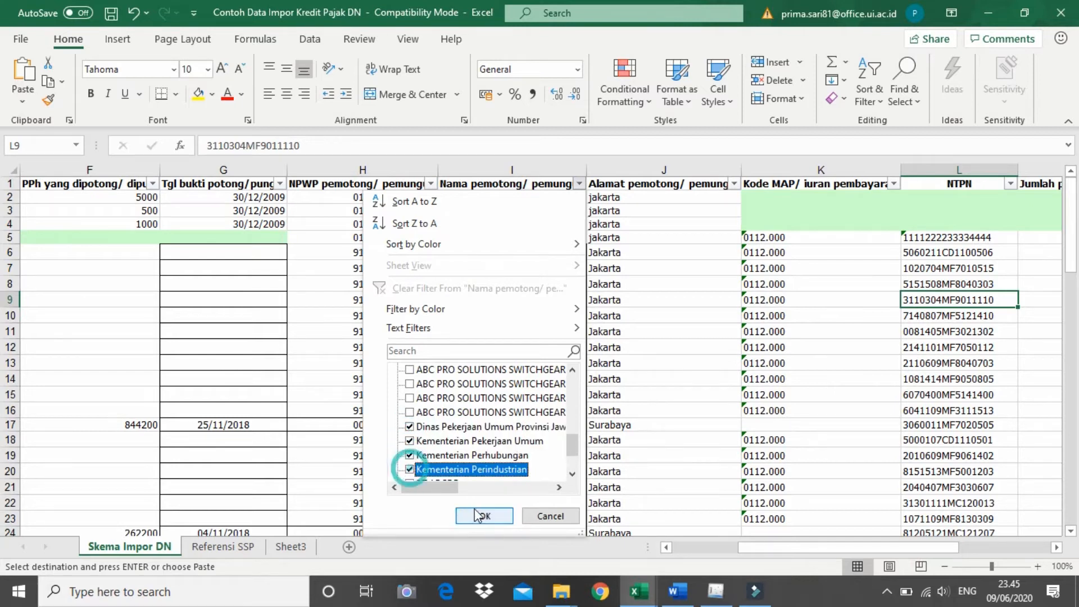
{"action": "left_click", "coordinate": [482, 516]}
Clear the NTPN values of the filtered Dinas and Kementerian rows from L17 to L78.
{"action": "left_click", "coordinate": [973, 198]}
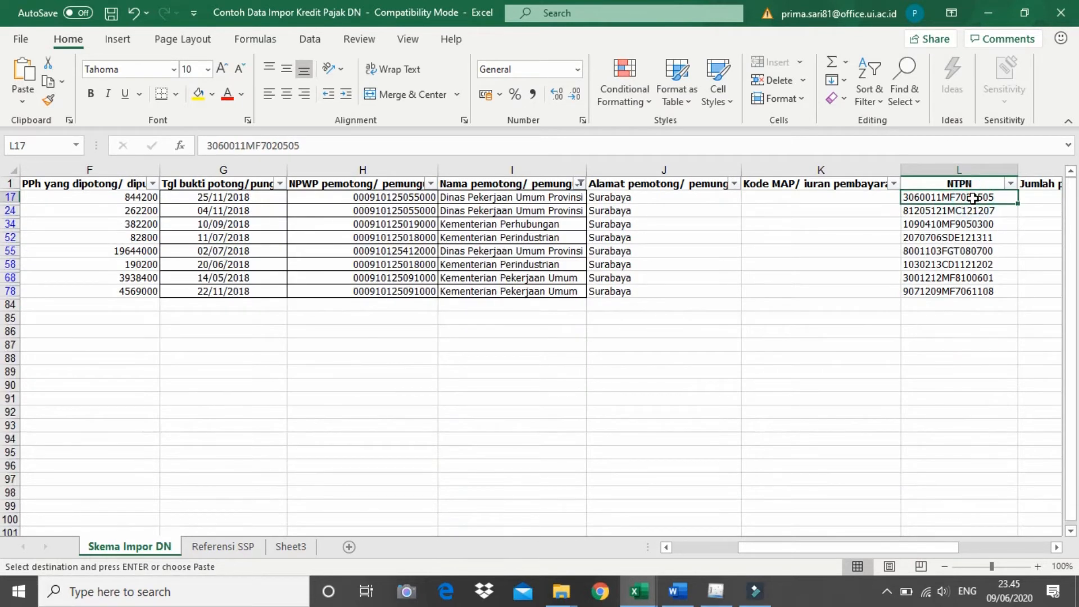
{"action": "key", "text": "BackSpace"}
{"action": "left_click", "coordinate": [956, 212]}
{"action": "left_click", "coordinate": [957, 196]}
{"action": "key", "text": "ctrl+c"}
{"action": "left_click_drag", "start_coordinate": [951, 212], "coordinate": [951, 291]}
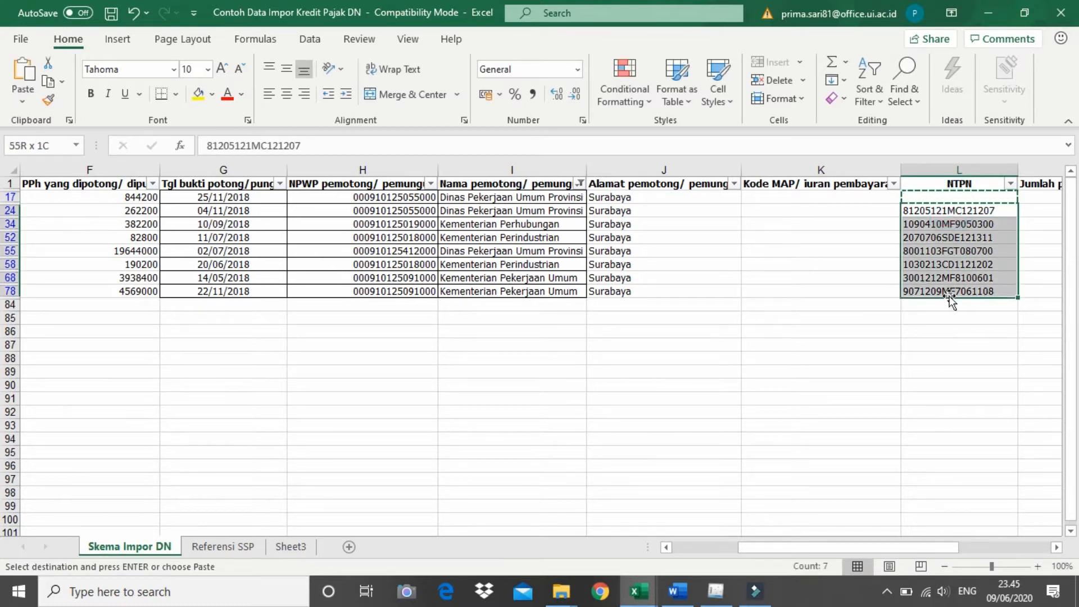
{"action": "key", "text": "ctrl+v"}
{"action": "left_click", "coordinate": [1005, 200]}
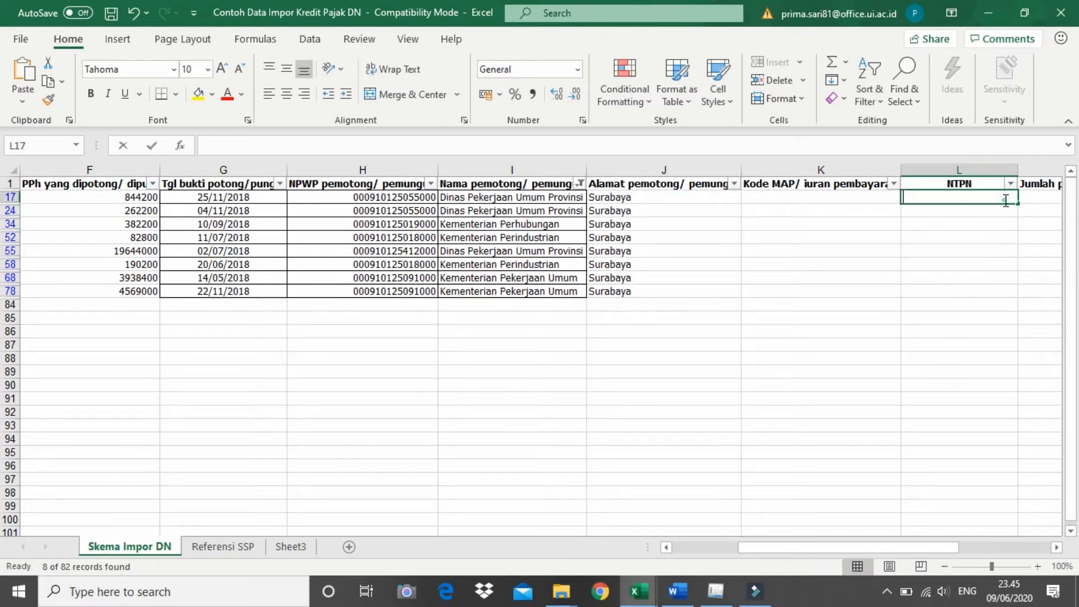
Remove the name restriction from the Nama pemotong filter so all rows are listed.
{"action": "left_click", "coordinate": [783, 236]}
{"action": "left_click", "coordinate": [579, 184]}
{"action": "left_click", "coordinate": [410, 369]}
{"action": "left_click", "coordinate": [485, 516]}
Copy the withheld income tax amounts on the PPh 22 sheet from I9 to the end of the list.
{"action": "left_click_drag", "start_coordinate": [848, 545], "coordinate": [889, 545]}
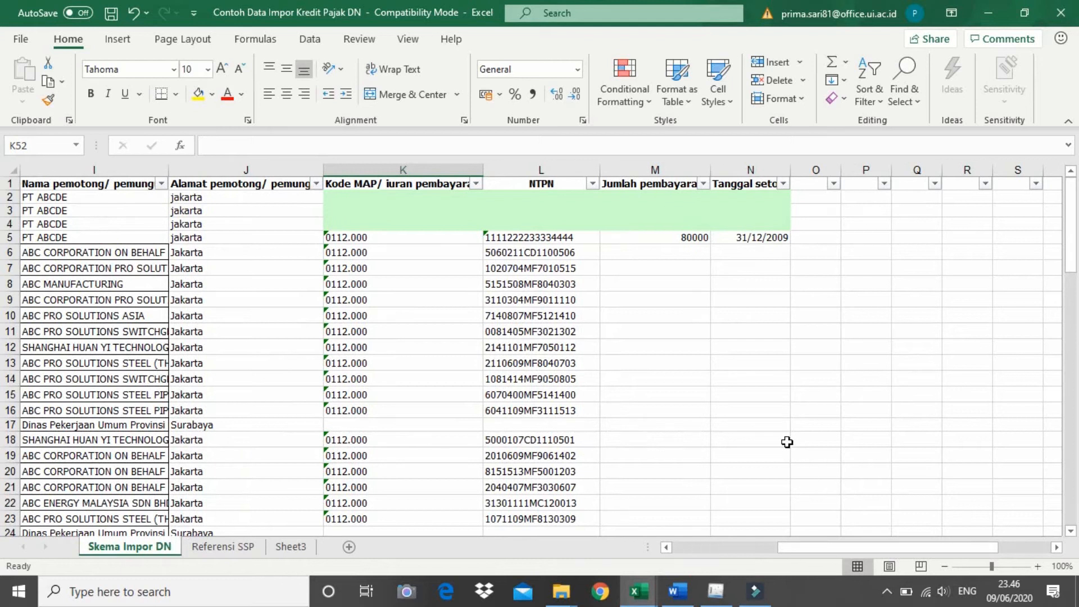
{"action": "key", "text": "alt+Tab"}
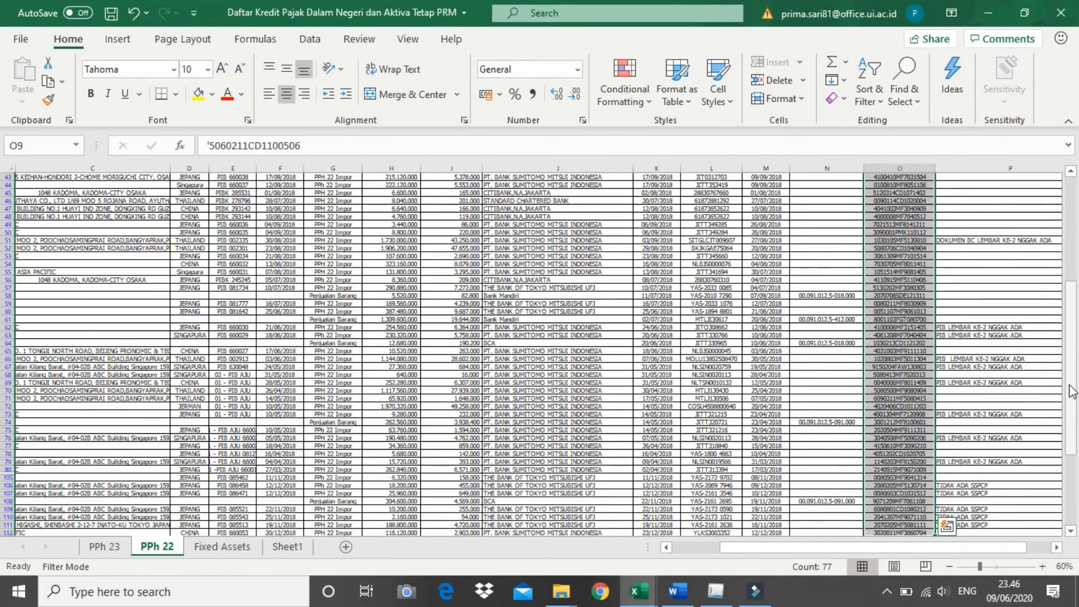
{"action": "scroll", "coordinate": [1072, 392], "scroll_direction": "up", "scroll_amount": 15}
{"action": "left_click", "coordinate": [467, 320]}
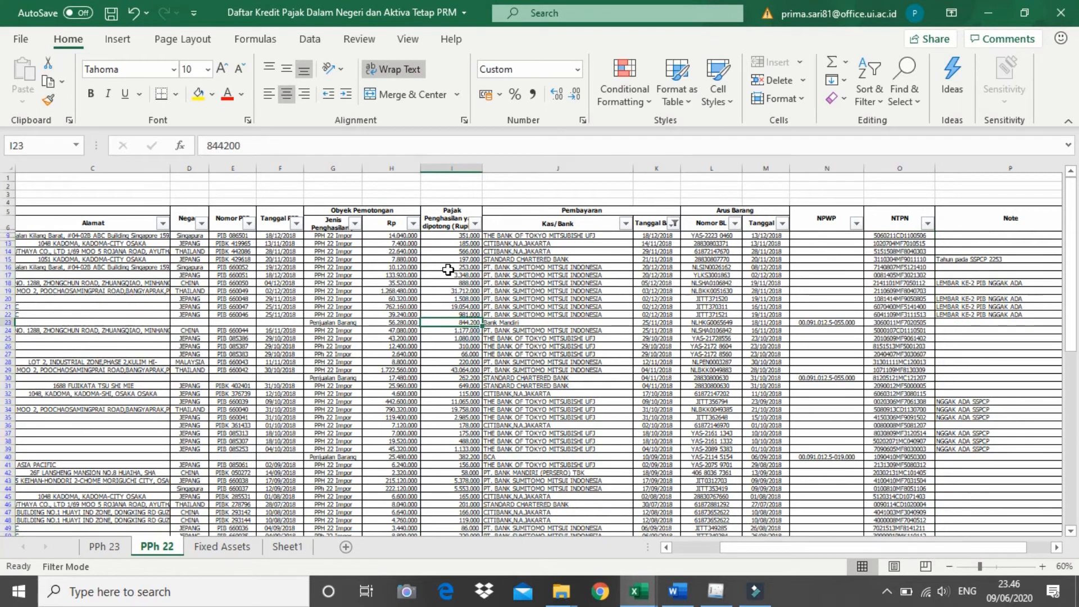
{"action": "left_click", "coordinate": [451, 237]}
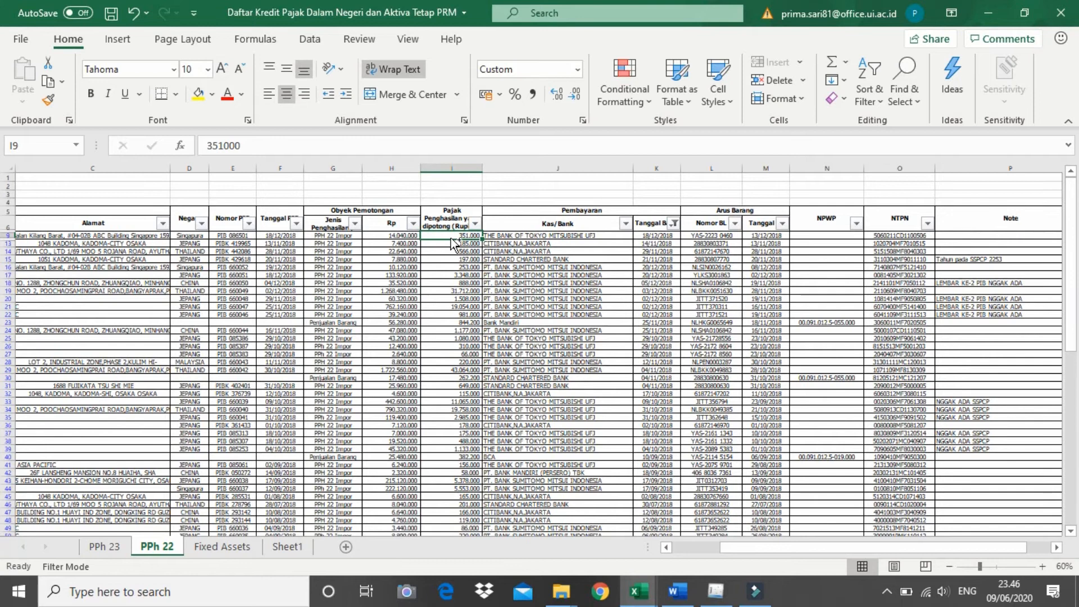
{"action": "key", "text": "ctrl+shift+Down"}
{"action": "key", "text": "ctrl+c"}
{"action": "key", "text": "ctrl+Tab"}
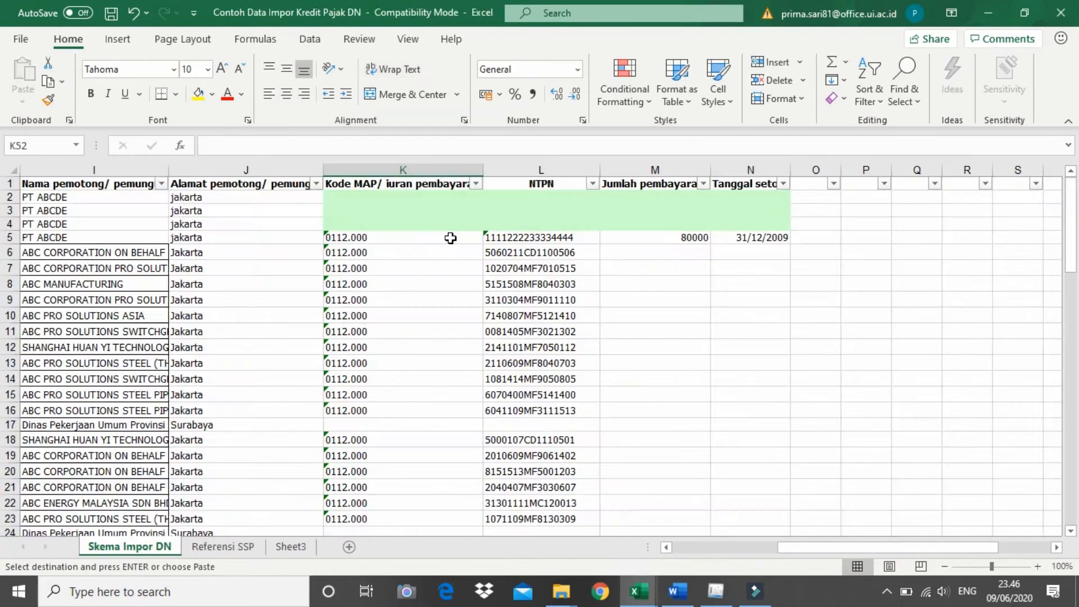
Paste the copied tax amounts as values into the template's Jumlah pembayaran column starting at M6.
{"action": "left_click", "coordinate": [646, 243]}
{"action": "left_click", "coordinate": [647, 260]}
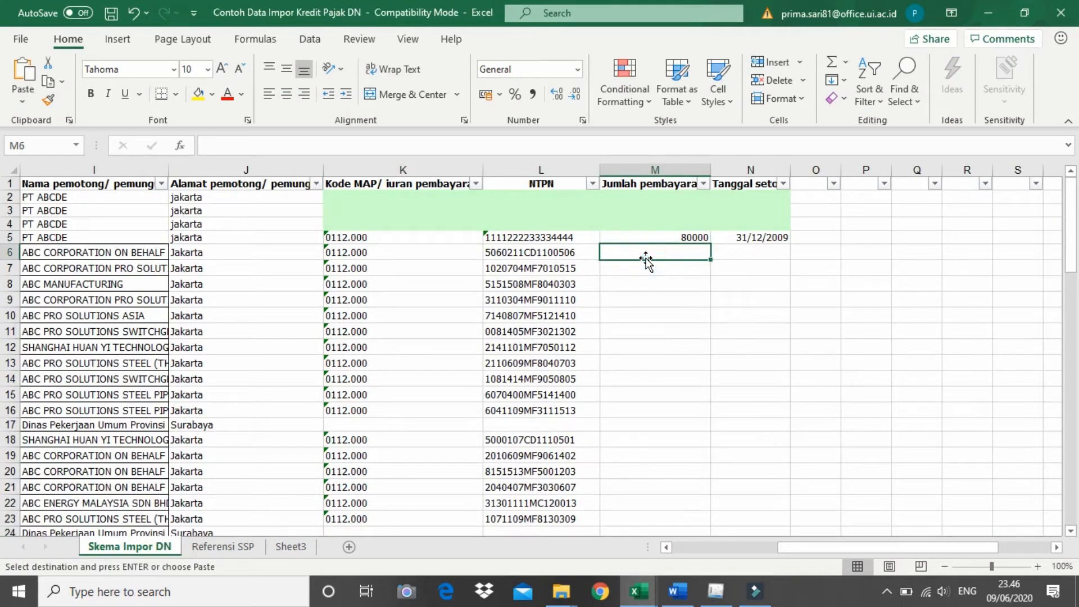
{"action": "key", "text": "alt+e"}
{"action": "key", "text": "s"}
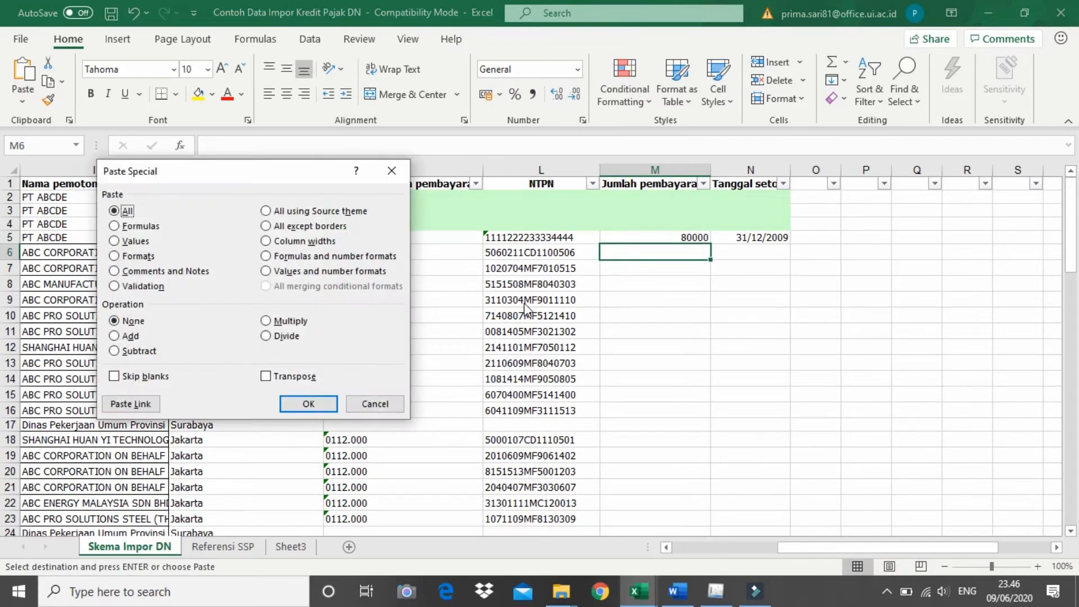
{"action": "key", "text": "Return"}
Copy the payment dates in column K of the PPh 22 sheet from K9 to the end of the list.
{"action": "key", "text": "ctrl+Tab"}
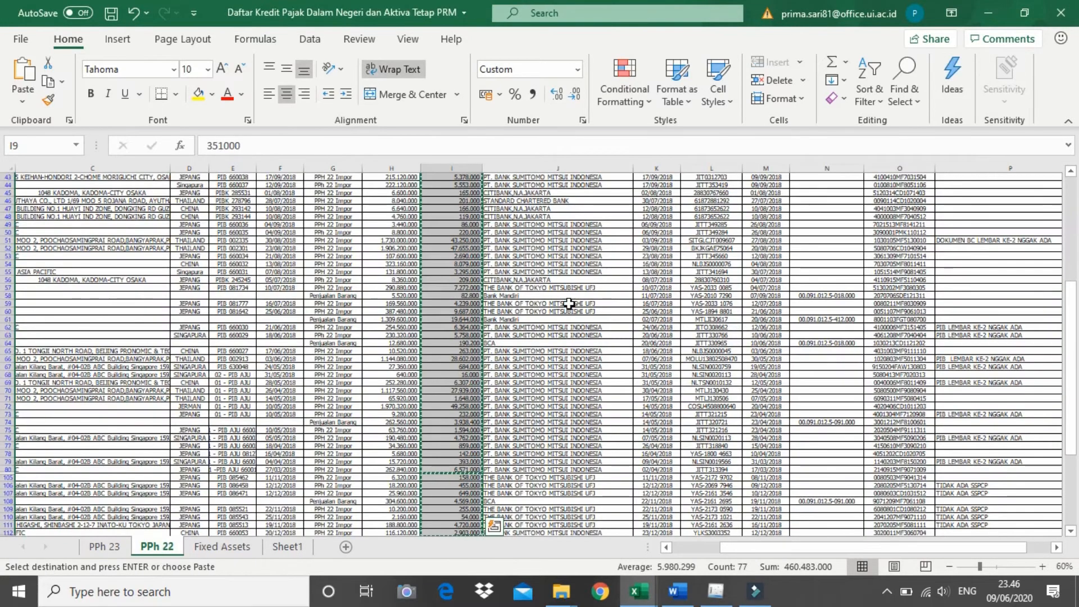
{"action": "left_click_drag", "start_coordinate": [1071, 307], "coordinate": [1071, 242]}
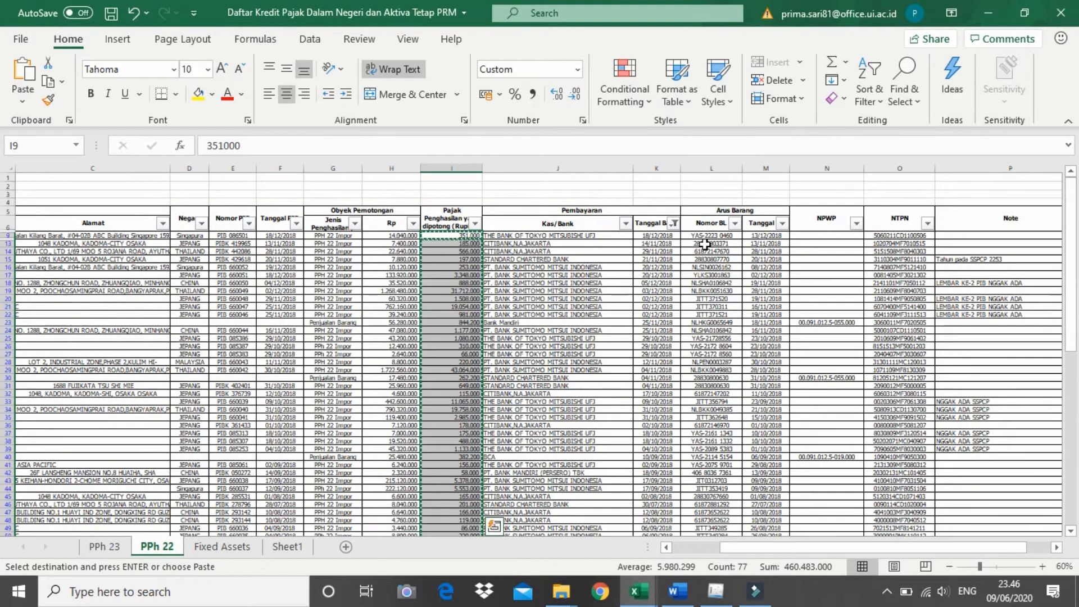
{"action": "double_click", "coordinate": [466, 235]}
{"action": "left_click", "coordinate": [531, 282]}
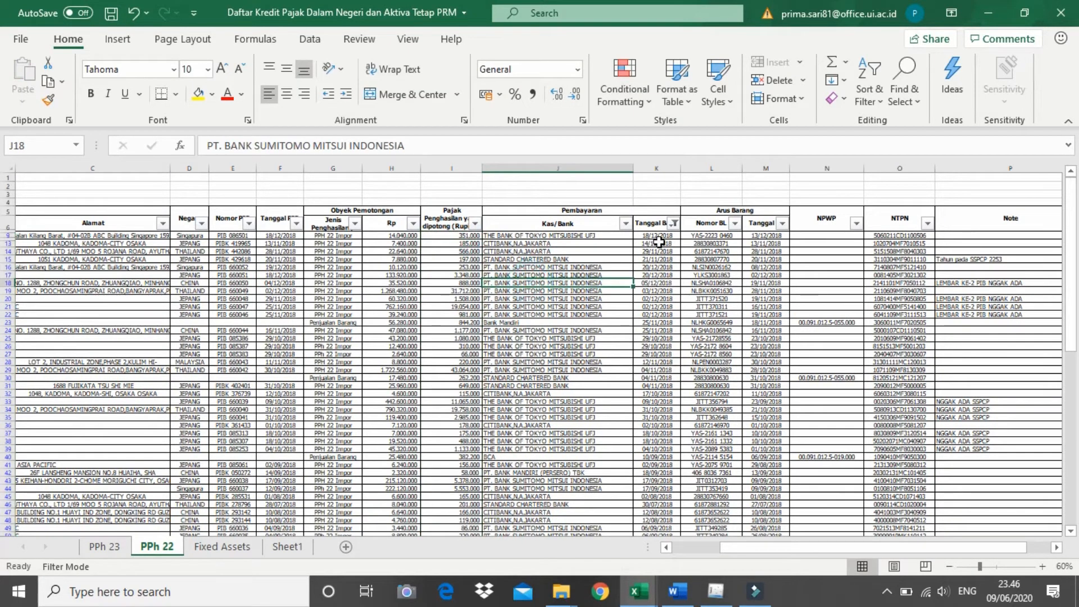
{"action": "left_click", "coordinate": [660, 236]}
{"action": "key", "text": "ctrl+shift+Down"}
{"action": "key", "text": "ctrl+c"}
{"action": "key", "text": "ctrl+Tab"}
Paste the copied payment dates into the template's Tanggal setor column starting at N6.
{"action": "left_click", "coordinate": [726, 247]}
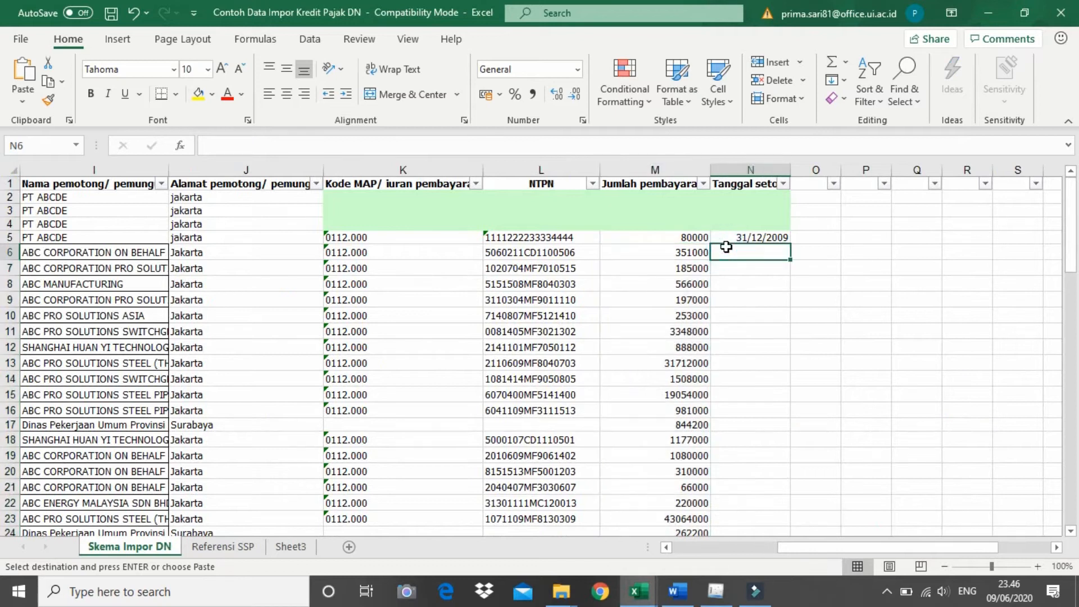
{"action": "key", "text": "ctrl+v"}
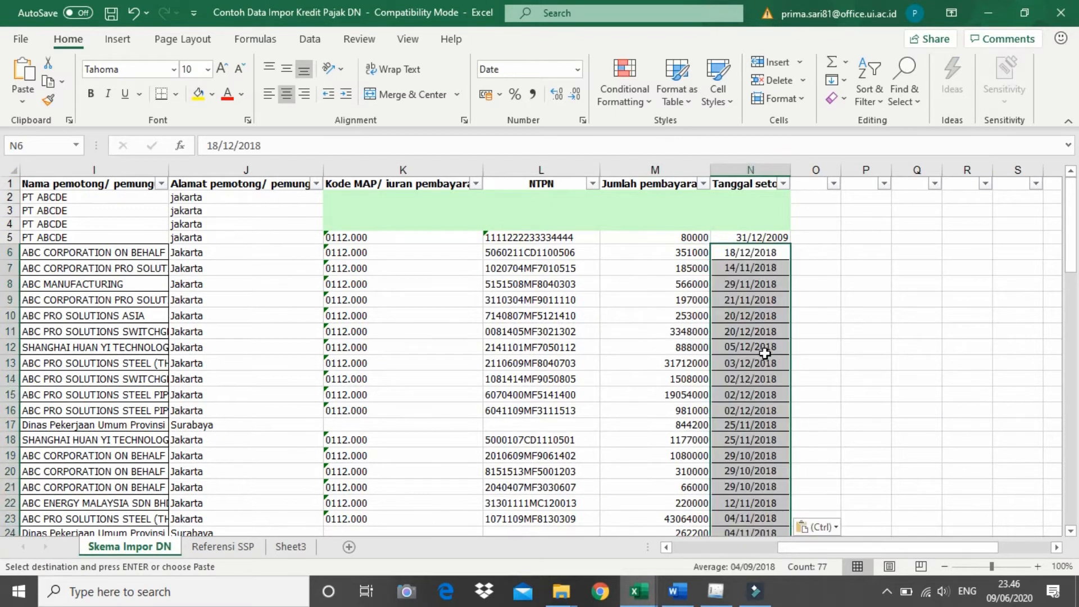
{"action": "left_click", "coordinate": [767, 284]}
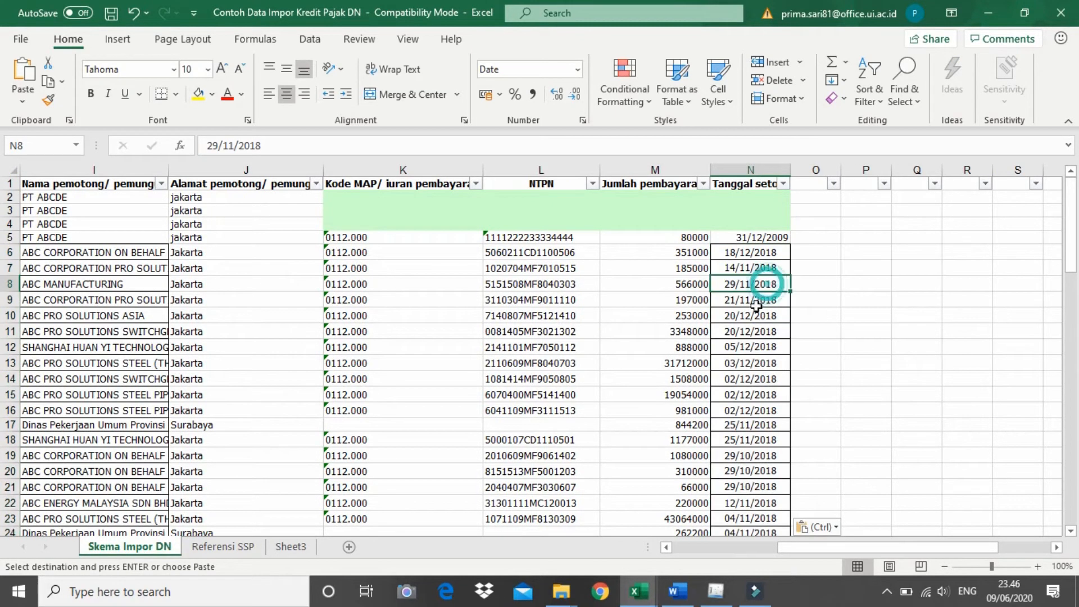
{"action": "left_click", "coordinate": [659, 264]}
{"action": "key", "text": "Escape"}
Filter the Nama pemotong column again to only the Dinas Pekerjaan Umum entry and the three Kementerian entries.
{"action": "left_click", "coordinate": [161, 184]}
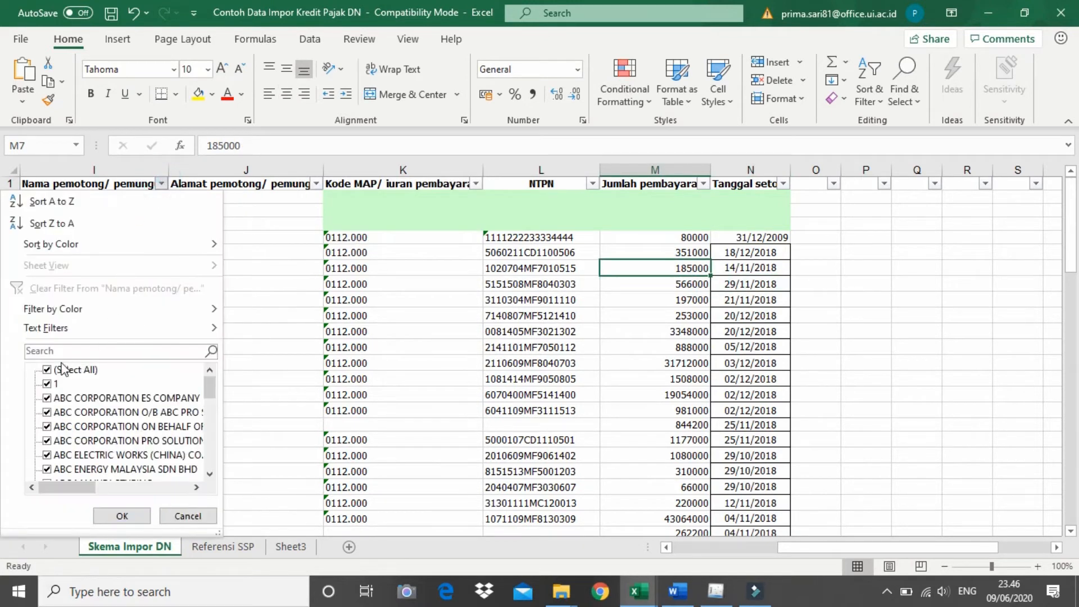
{"action": "scroll", "coordinate": [53, 382], "scroll_direction": "down", "scroll_amount": 3}
{"action": "left_click", "coordinate": [46, 398]}
{"action": "left_click", "coordinate": [46, 413]}
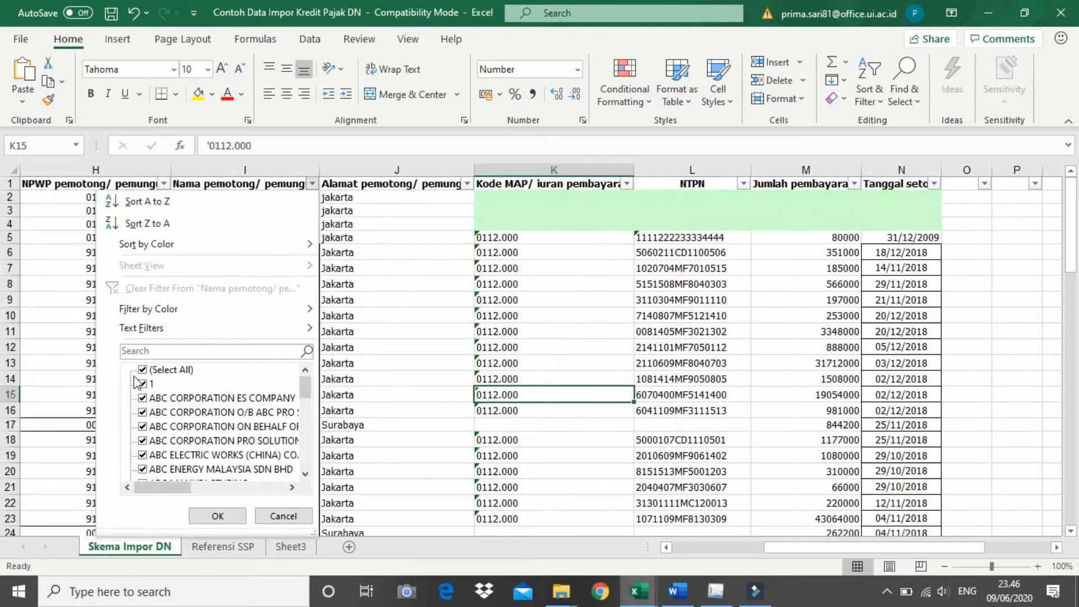
{"action": "left_click", "coordinate": [143, 369]}
{"action": "scroll", "coordinate": [174, 461], "scroll_direction": "down", "scroll_amount": 3}
{"action": "scroll", "coordinate": [172, 460], "scroll_direction": "up", "scroll_amount": 1}
{"action": "scroll", "coordinate": [172, 458], "scroll_direction": "down", "scroll_amount": 3}
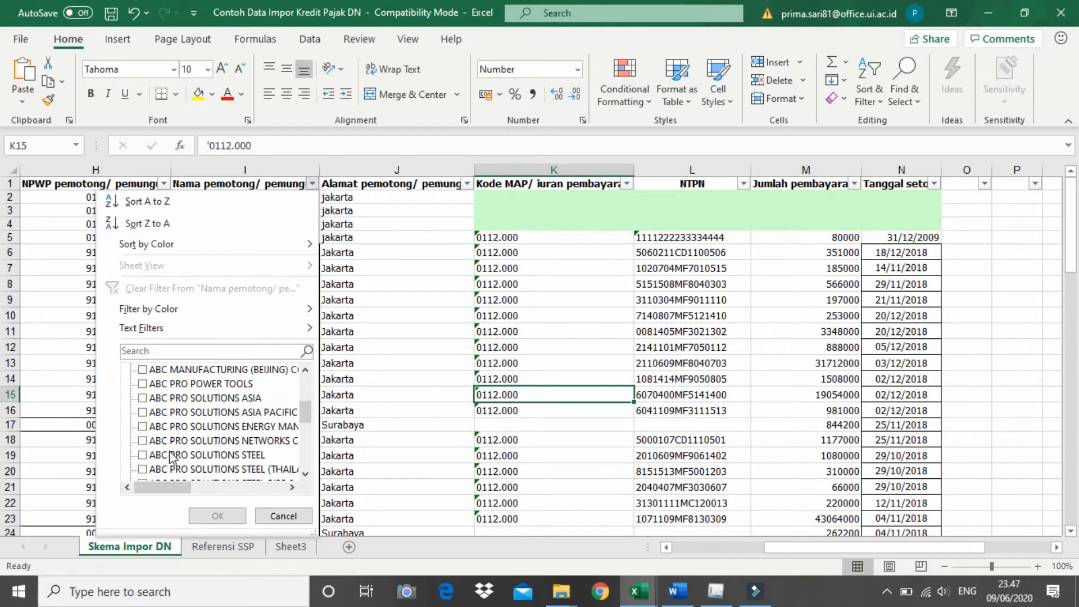
{"action": "scroll", "coordinate": [172, 457], "scroll_direction": "up", "scroll_amount": 3}
{"action": "scroll", "coordinate": [171, 456], "scroll_direction": "down", "scroll_amount": 3}
{"action": "left_click", "coordinate": [142, 426]}
{"action": "left_click", "coordinate": [143, 441]}
{"action": "left_click", "coordinate": [143, 455]}
{"action": "left_click", "coordinate": [143, 469]}
{"action": "left_click", "coordinate": [218, 516]}
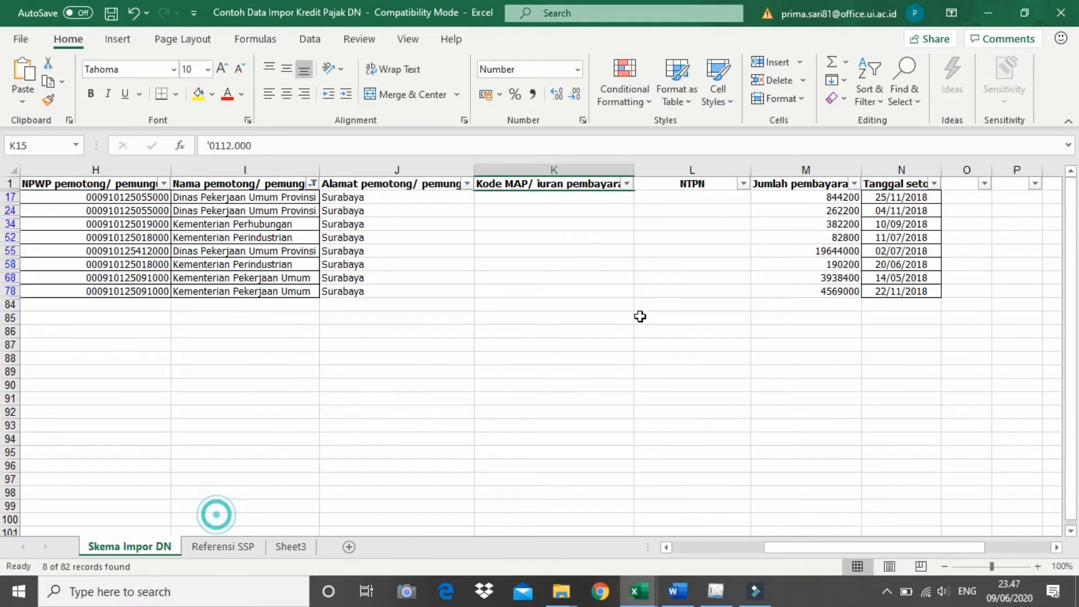
Clear the Jumlah pembayaran amounts of the filtered rows from M17 to M78.
{"action": "left_click", "coordinate": [803, 200]}
{"action": "key", "text": "Delete"}
{"action": "left_click", "coordinate": [838, 207]}
{"action": "left_click", "coordinate": [830, 198]}
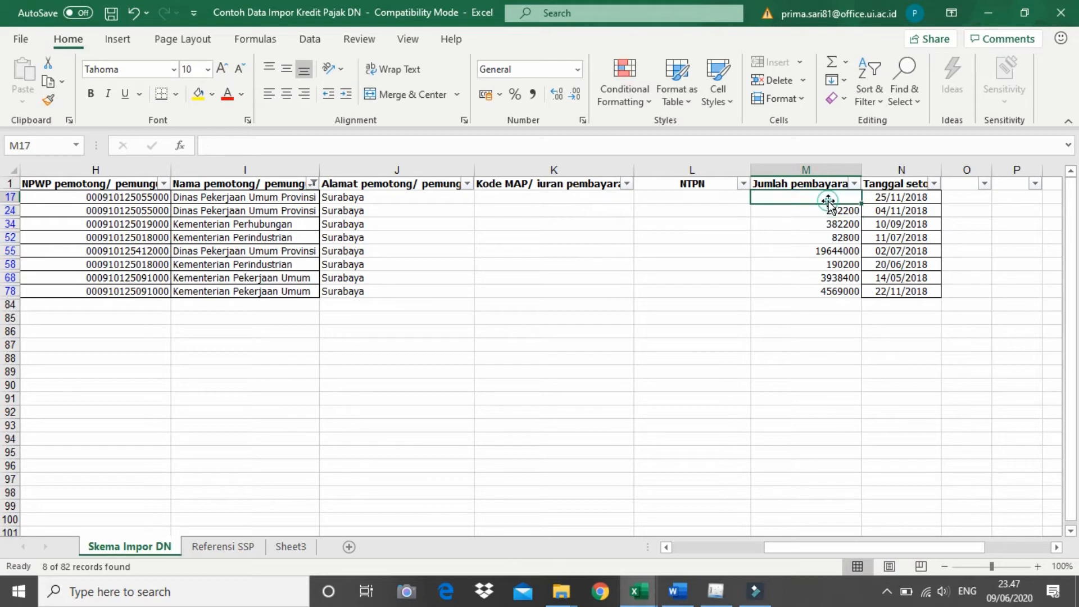
{"action": "key", "text": "ctrl+c"}
{"action": "left_click_drag", "start_coordinate": [831, 211], "coordinate": [831, 293]}
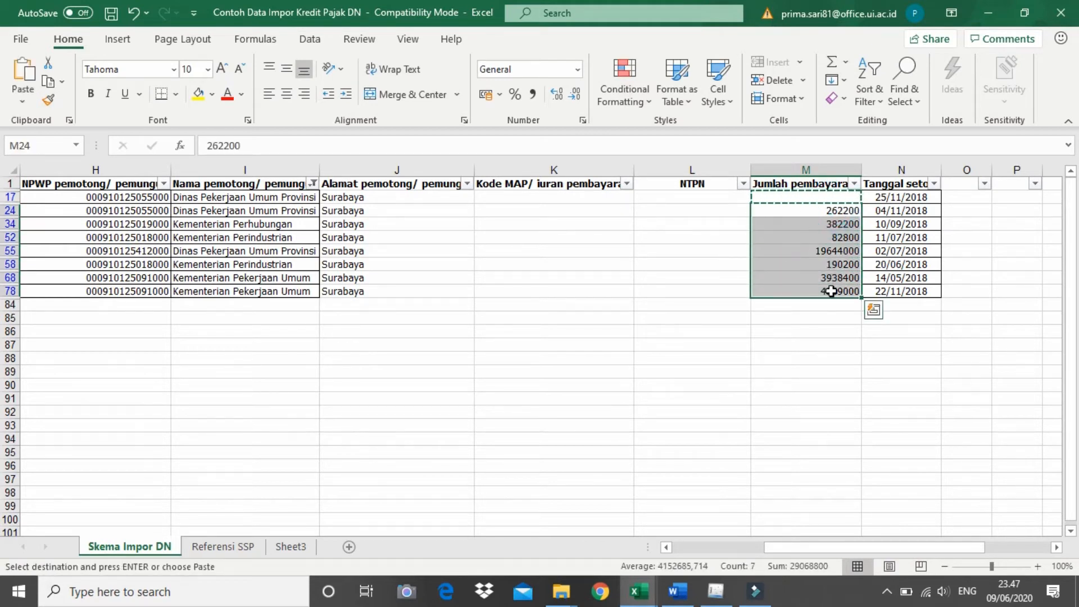
{"action": "key", "text": "ctrl+v"}
Clear the Tanggal setor dates of the filtered rows from N17 to N78, keeping the cell borders.
{"action": "left_click", "coordinate": [911, 198]}
{"action": "key", "text": "BackSpace"}
{"action": "left_click", "coordinate": [911, 225]}
{"action": "left_click", "coordinate": [911, 197]}
{"action": "key", "text": "ctrl+c"}
{"action": "left_click_drag", "start_coordinate": [905, 211], "coordinate": [900, 290]}
{"action": "key", "text": "ctrl+v"}
{"action": "left_click", "coordinate": [809, 278]}
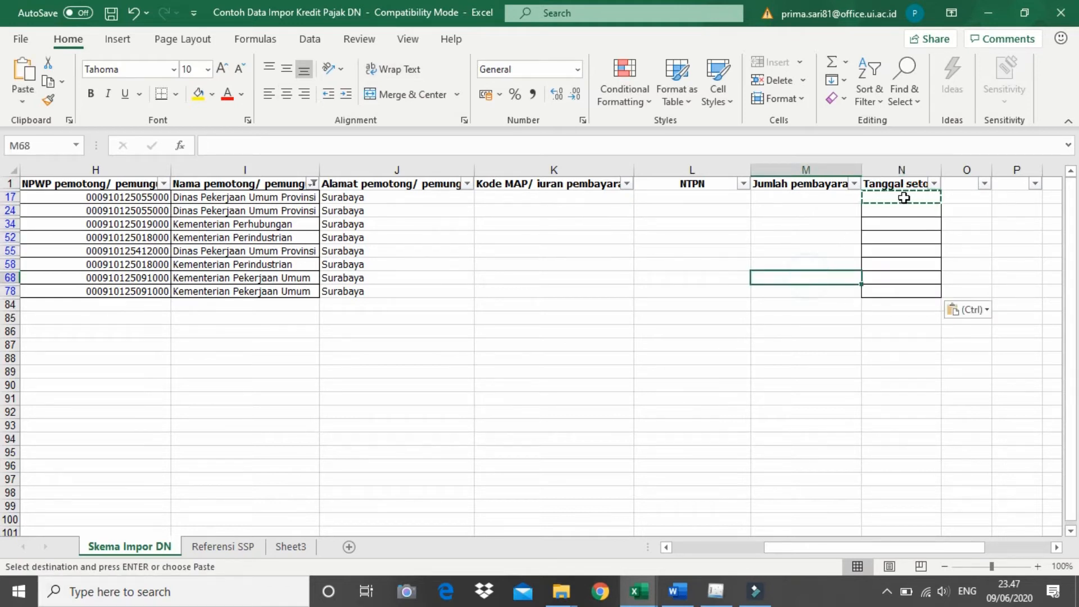
{"action": "double_click", "coordinate": [904, 198]}
{"action": "left_click", "coordinate": [910, 211]}
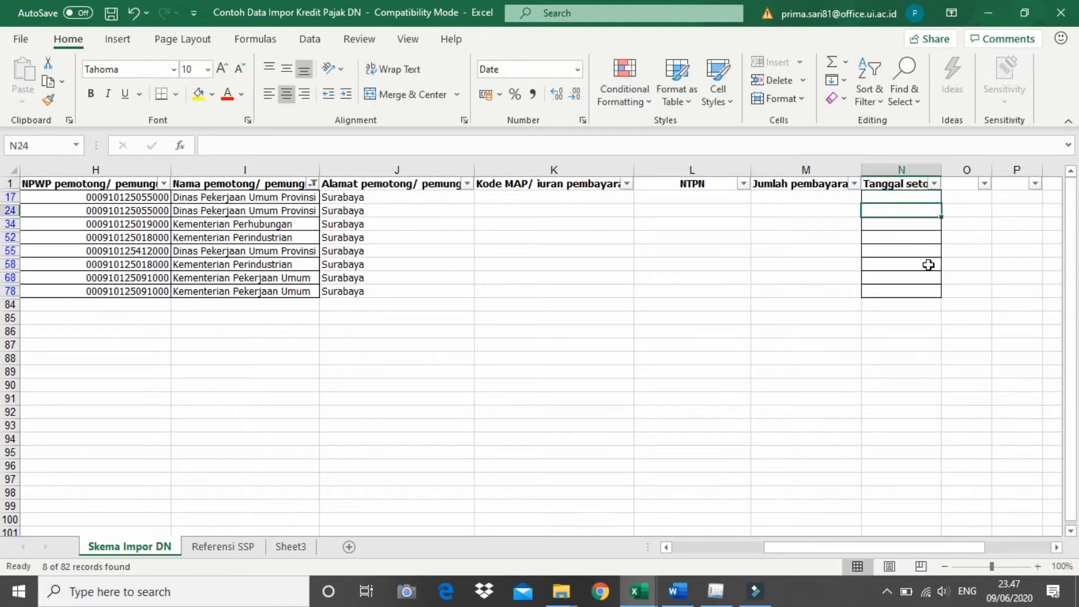
Show all entries of the Nama pemotong column again by reselecting every name in its filter.
{"action": "left_click", "coordinate": [313, 186]}
{"action": "left_click", "coordinate": [147, 368]}
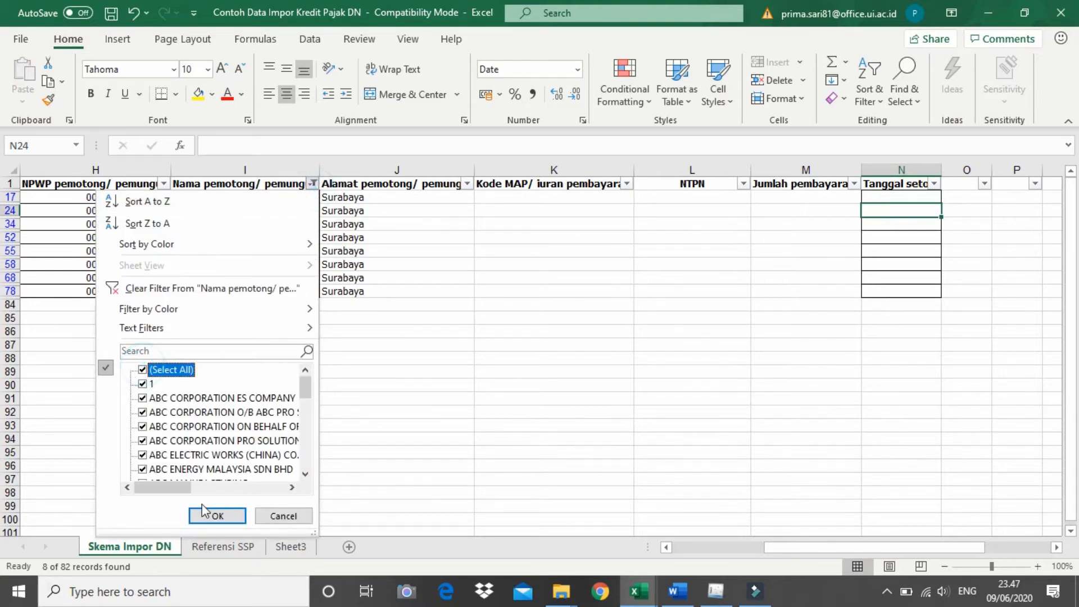
{"action": "left_click", "coordinate": [217, 513]}
{"action": "left_click", "coordinate": [283, 315]}
{"action": "left_click", "coordinate": [283, 252]}
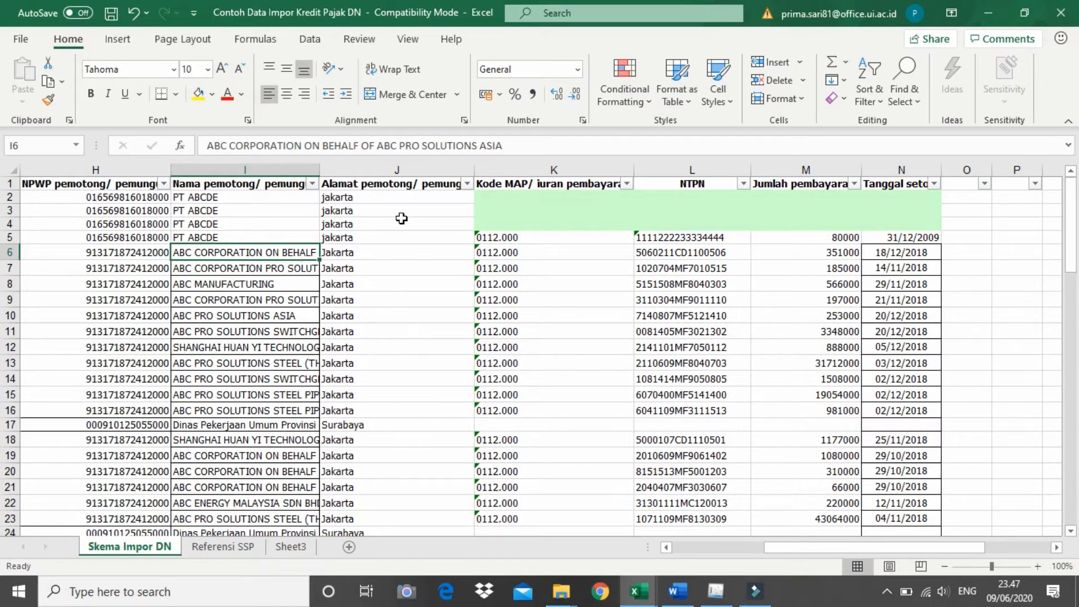
Filter the Alamat pemotong column to only the jakarta rows.
{"action": "left_click", "coordinate": [468, 184]}
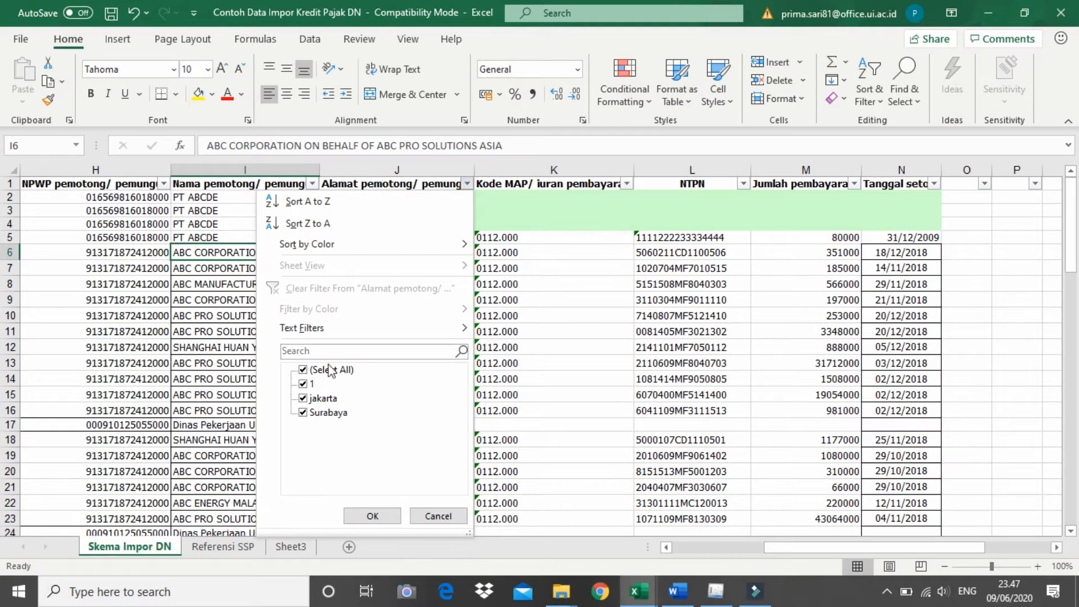
{"action": "left_click", "coordinate": [522, 340]}
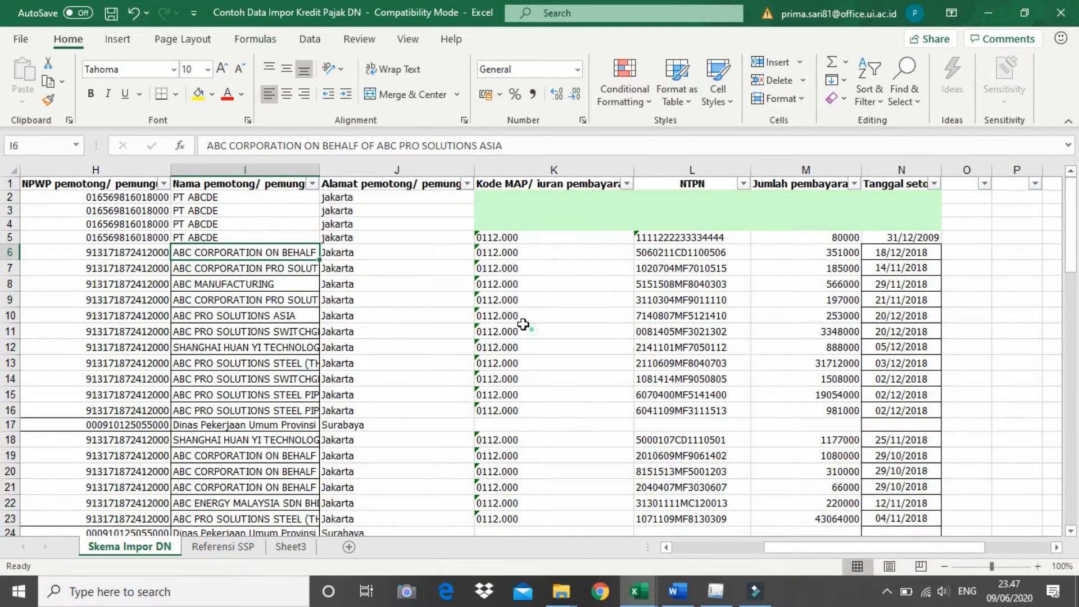
{"action": "left_click", "coordinate": [411, 252]}
{"action": "left_click", "coordinate": [467, 184]}
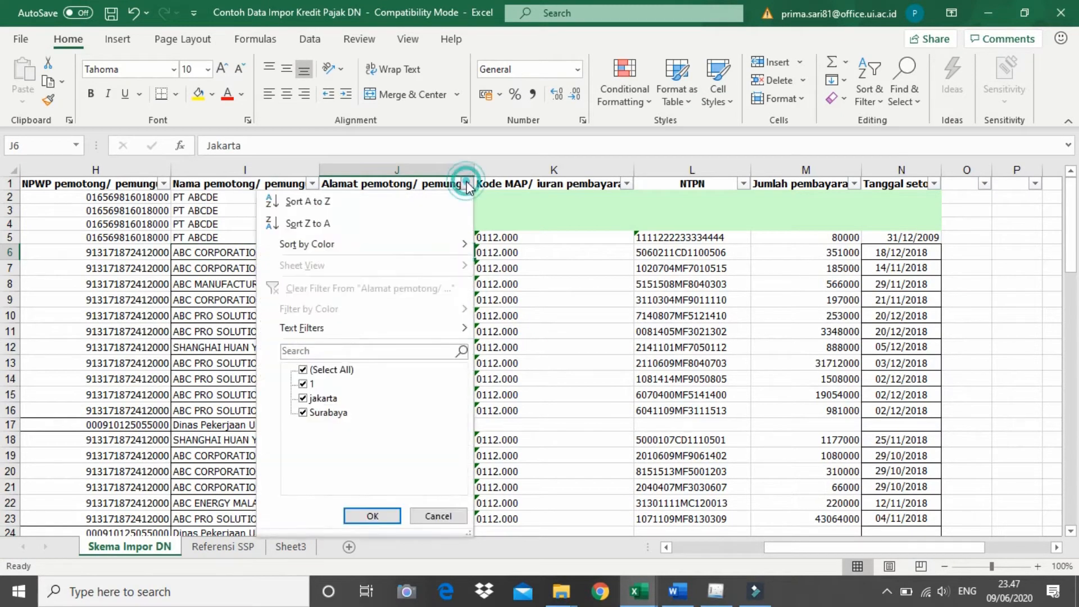
{"action": "left_click", "coordinate": [304, 370]}
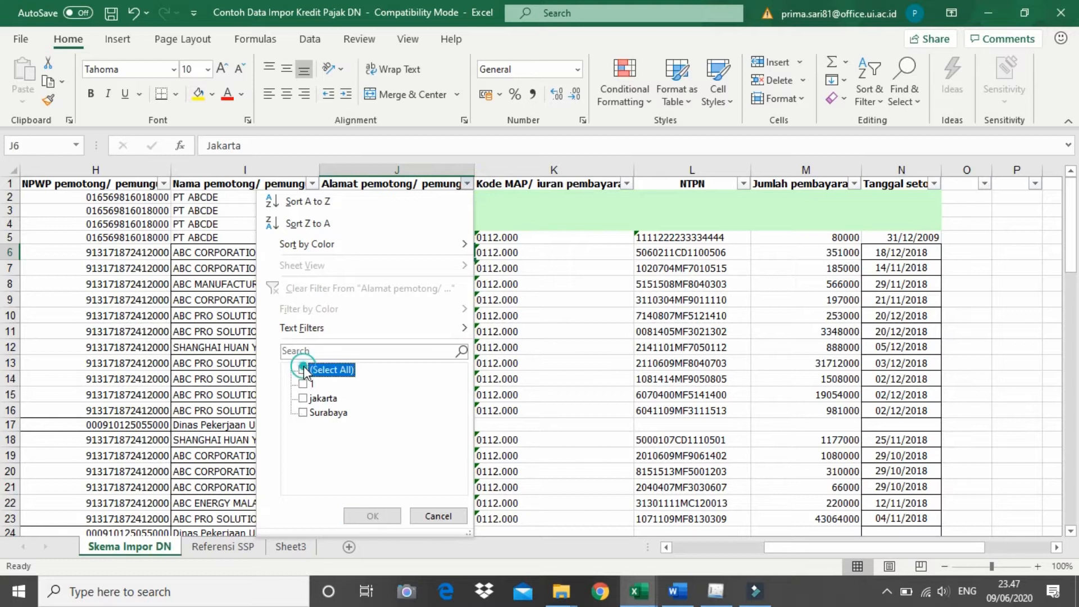
{"action": "left_click", "coordinate": [303, 398]}
{"action": "left_click", "coordinate": [372, 516]}
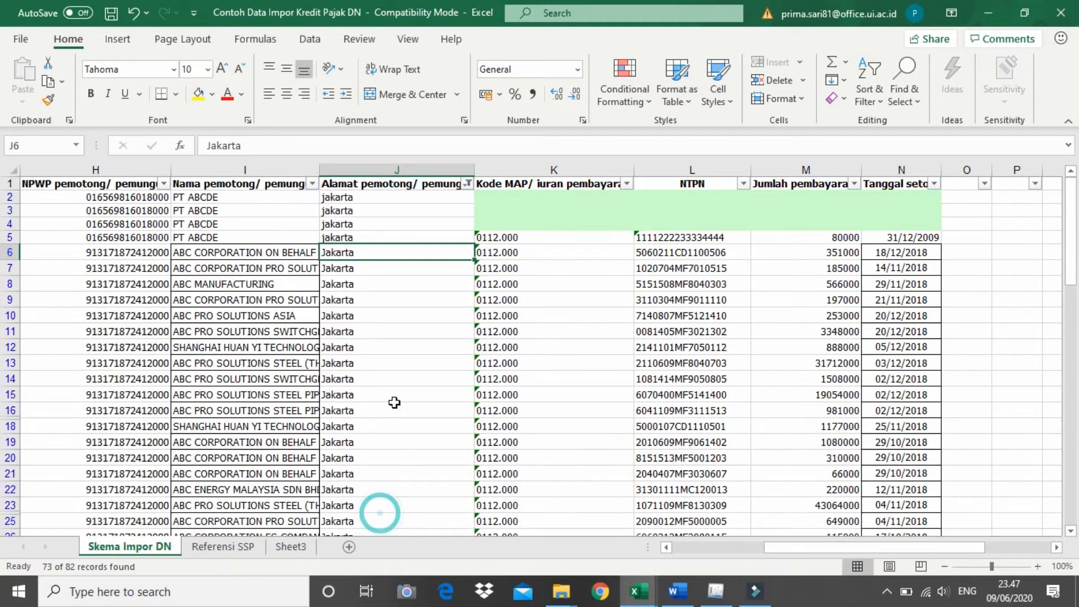
Copy the company name PT MNF Pesona Indonesia from another open document into cell I6 of the template's Nama pemotong column.
{"action": "left_click", "coordinate": [254, 254]}
{"action": "key", "text": "alt+Tab"}
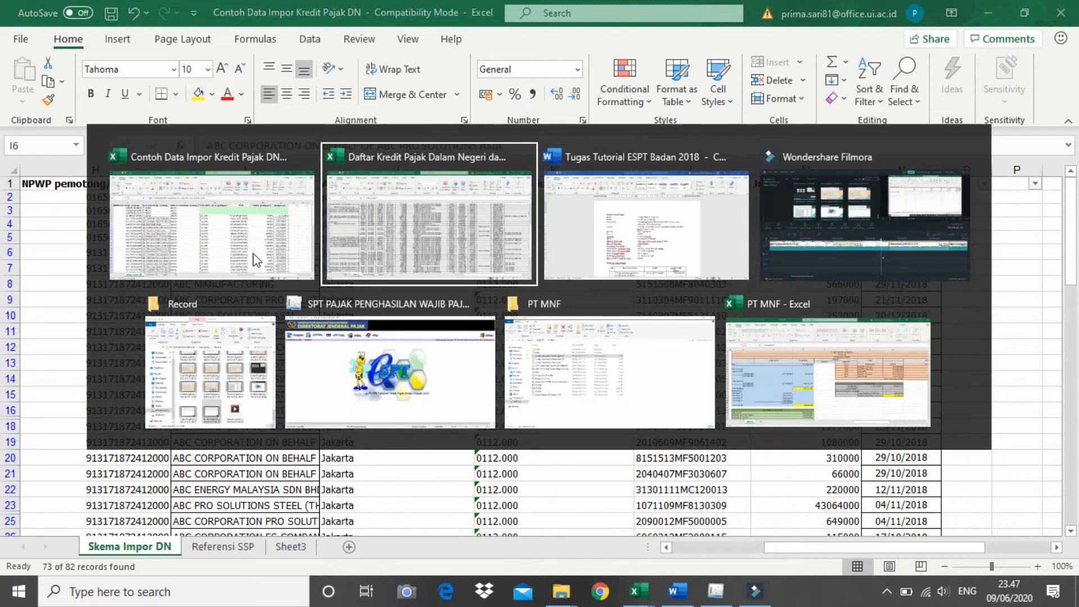
{"action": "left_click_drag", "start_coordinate": [494, 245], "coordinate": [604, 246]}
{"action": "key", "text": "ctrl+c"}
{"action": "key", "text": "alt+Tab"}
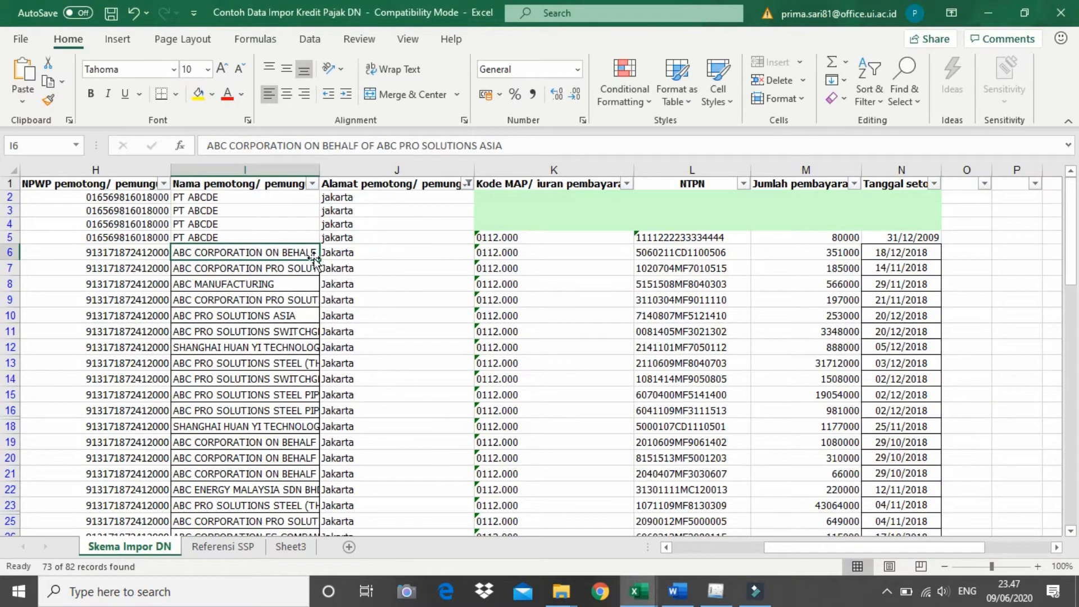
{"action": "key", "text": "ctrl+v"}
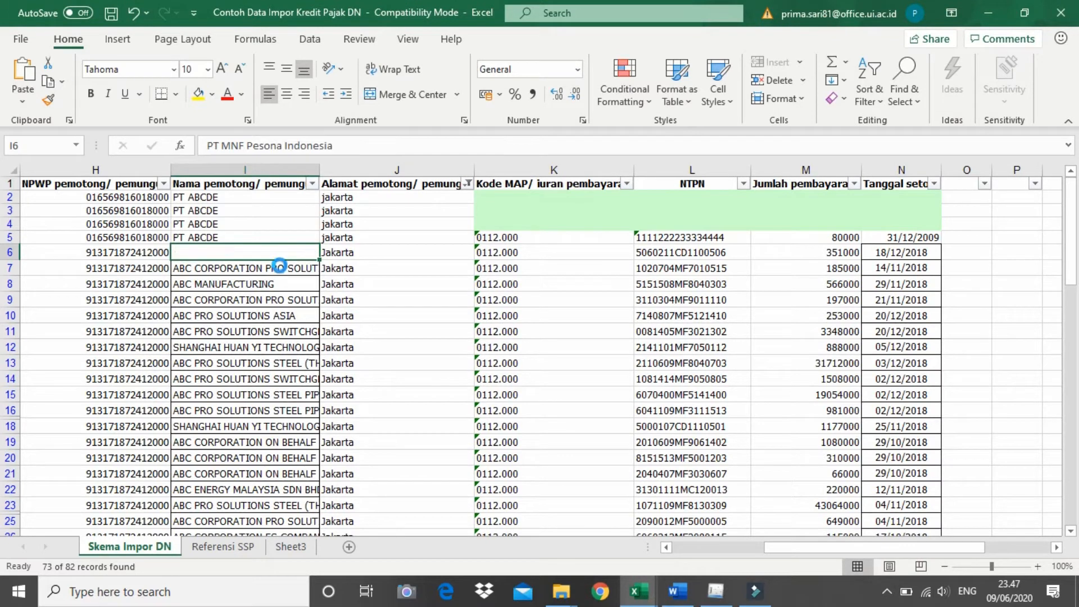
{"action": "left_click", "coordinate": [274, 267]}
Copy PT MNF Pesona Indonesia from I6 into the remaining filtered Nama pemotong rows, I7 to I82.
{"action": "left_click", "coordinate": [269, 251]}
{"action": "key", "text": "ctrl+c"}
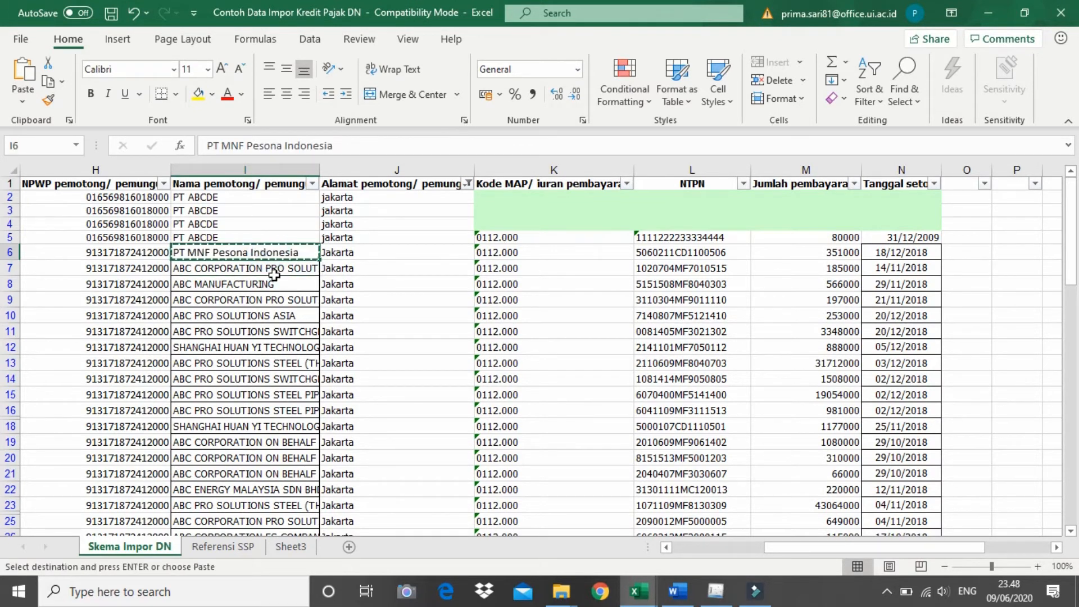
{"action": "left_click", "coordinate": [273, 284]}
{"action": "left_click_drag", "start_coordinate": [272, 268], "coordinate": [264, 513]}
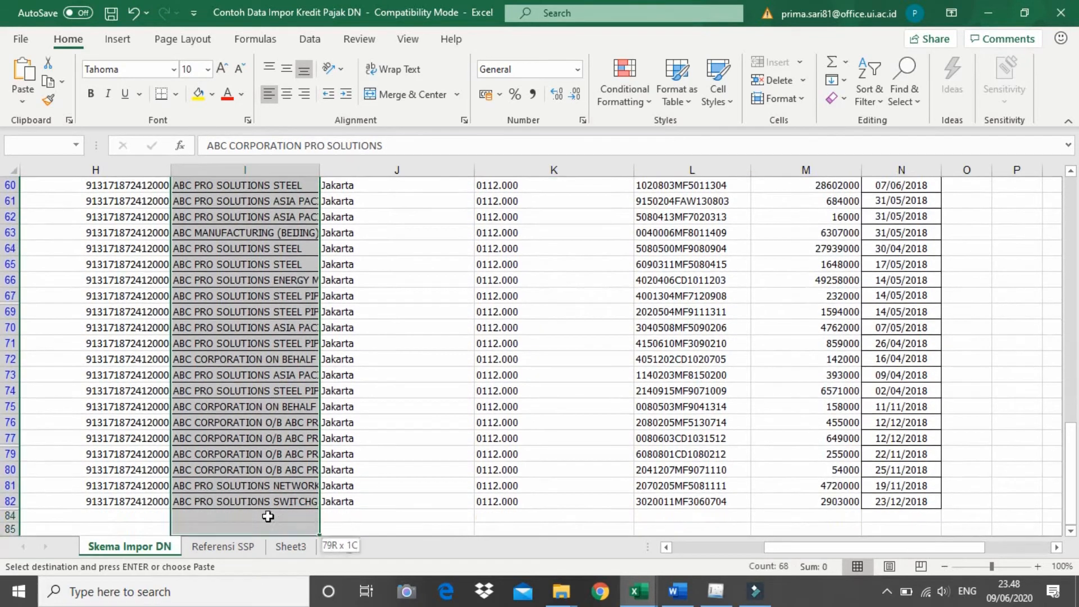
{"action": "key", "text": "ctrl+v"}
{"action": "scroll", "coordinate": [261, 458], "scroll_direction": "up", "scroll_amount": 3}
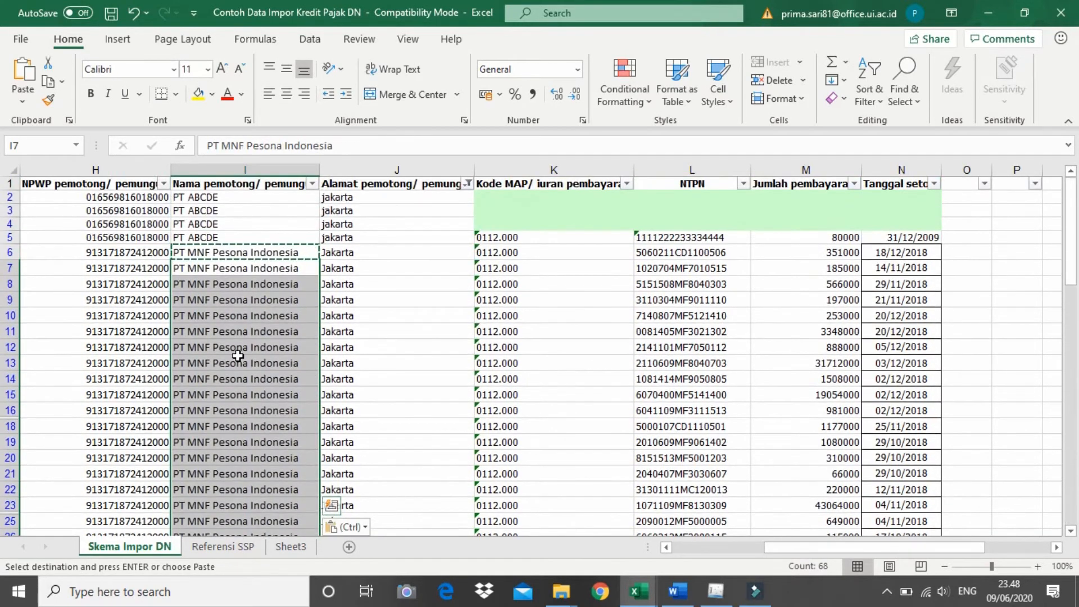
{"action": "left_click", "coordinate": [269, 283]}
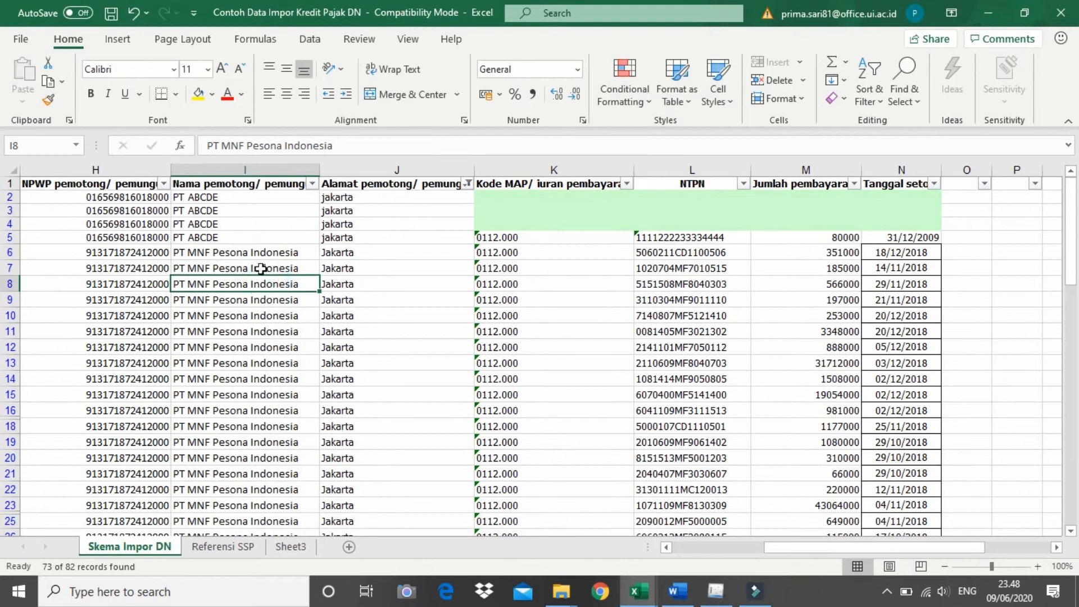
Show all addresses again by reselecting every entry in the Alamat pemotong filter, and review the filled template rows.
{"action": "mouse_move", "coordinate": [249, 188]}
{"action": "mouse_move", "coordinate": [880, 546]}
{"action": "left_mouse_down"}
{"action": "mouse_move", "coordinate": [802, 547]}
{"action": "mouse_move", "coordinate": [868, 537]}
{"action": "left_mouse_up"}
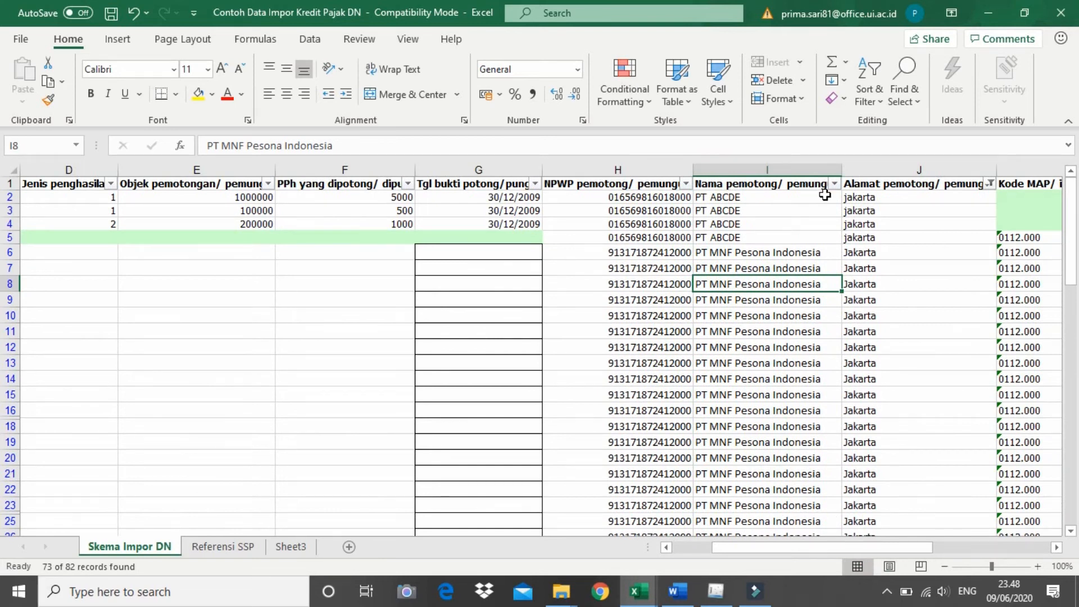
{"action": "left_click", "coordinate": [1000, 185]}
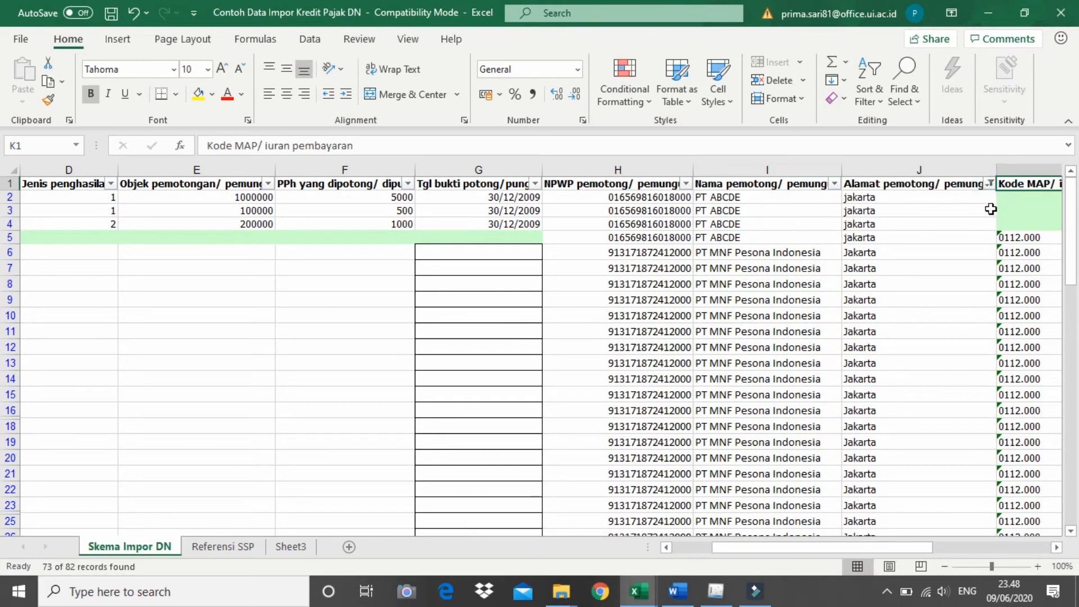
{"action": "left_click", "coordinate": [825, 370]}
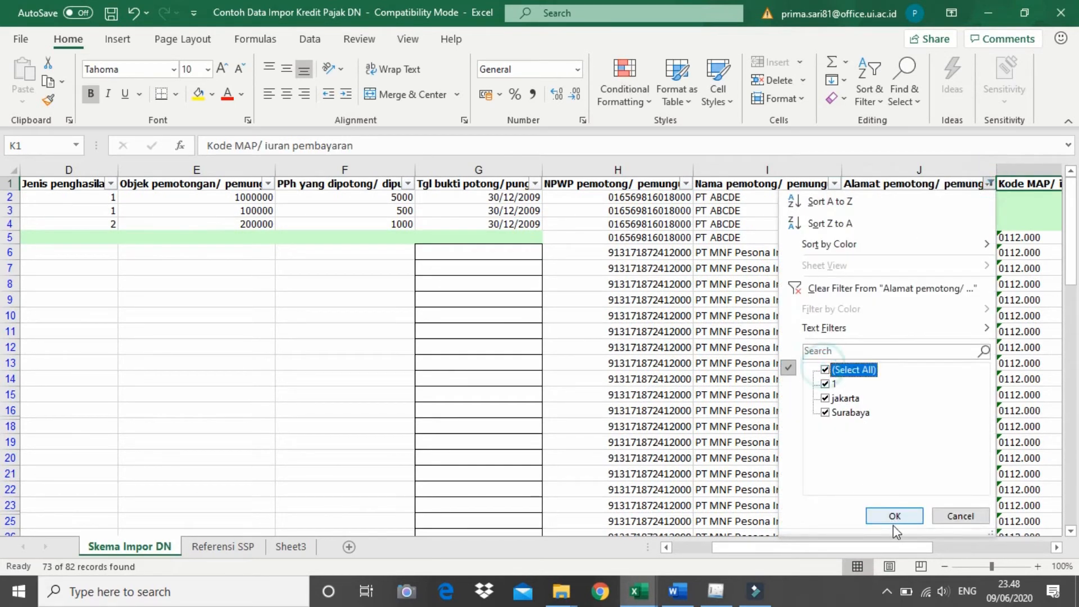
{"action": "left_click", "coordinate": [895, 516]}
{"action": "scroll", "coordinate": [818, 356], "scroll_direction": "down", "scroll_amount": 1}
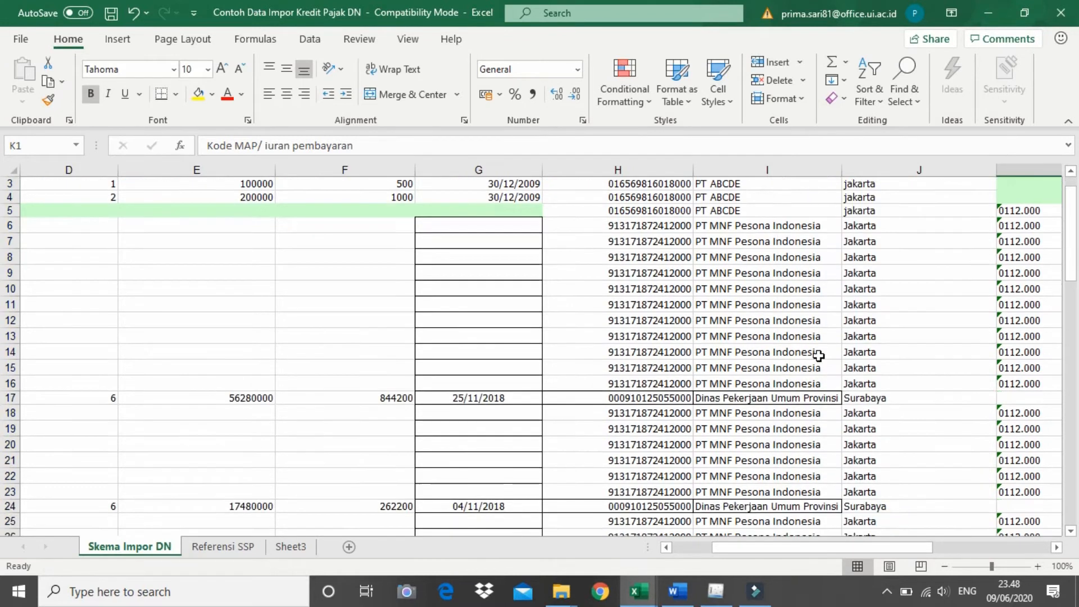
{"action": "left_click", "coordinate": [830, 400]}
{"action": "left_click_drag", "start_coordinate": [909, 544], "coordinate": [754, 559]}
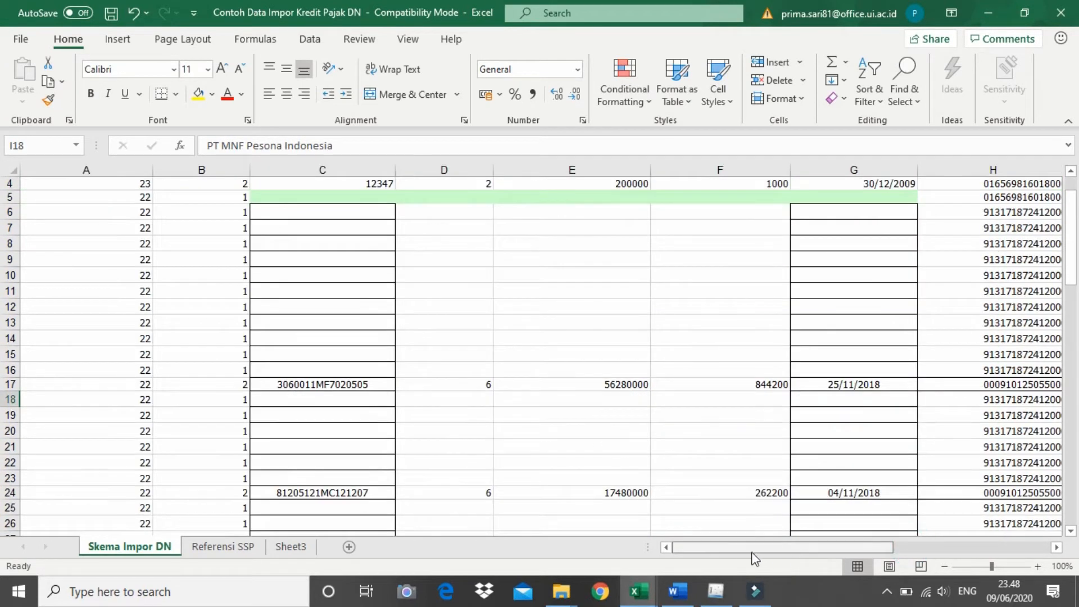
{"action": "scroll", "coordinate": [402, 322], "scroll_direction": "down", "scroll_amount": 11}
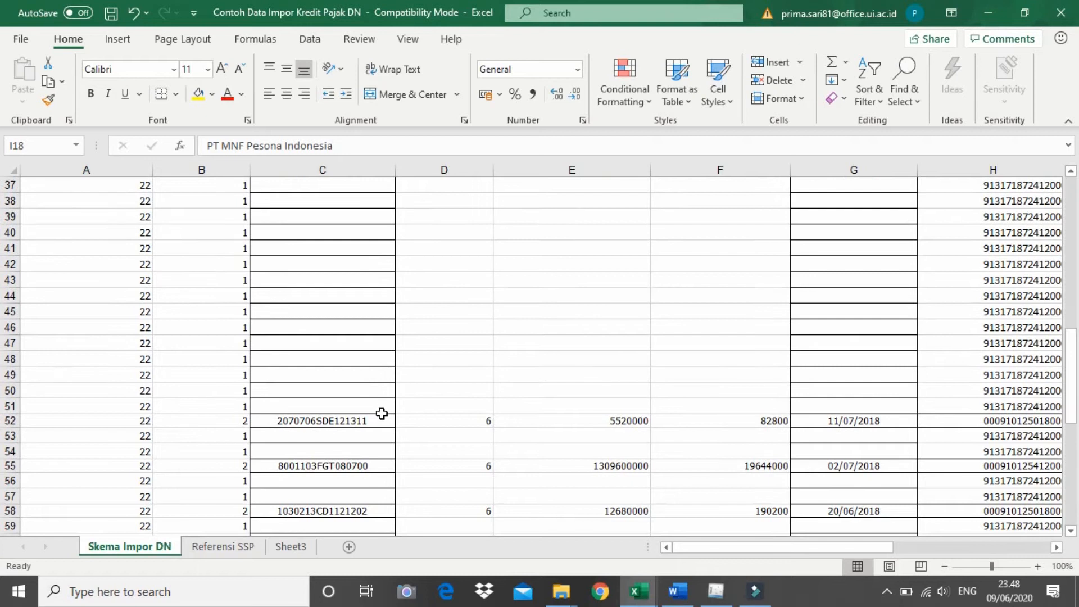
Switch to the Daftar Kredit Pajak workbook and look over the PPh 22 list up to its Note column.
{"action": "mouse_move", "coordinate": [642, 601]}
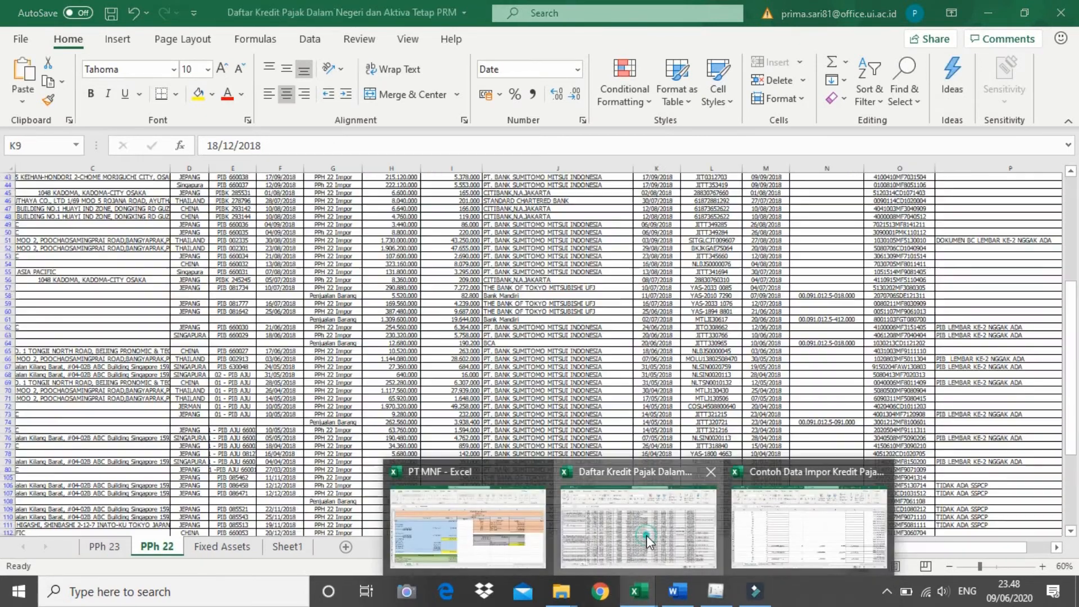
{"action": "left_click", "coordinate": [646, 535]}
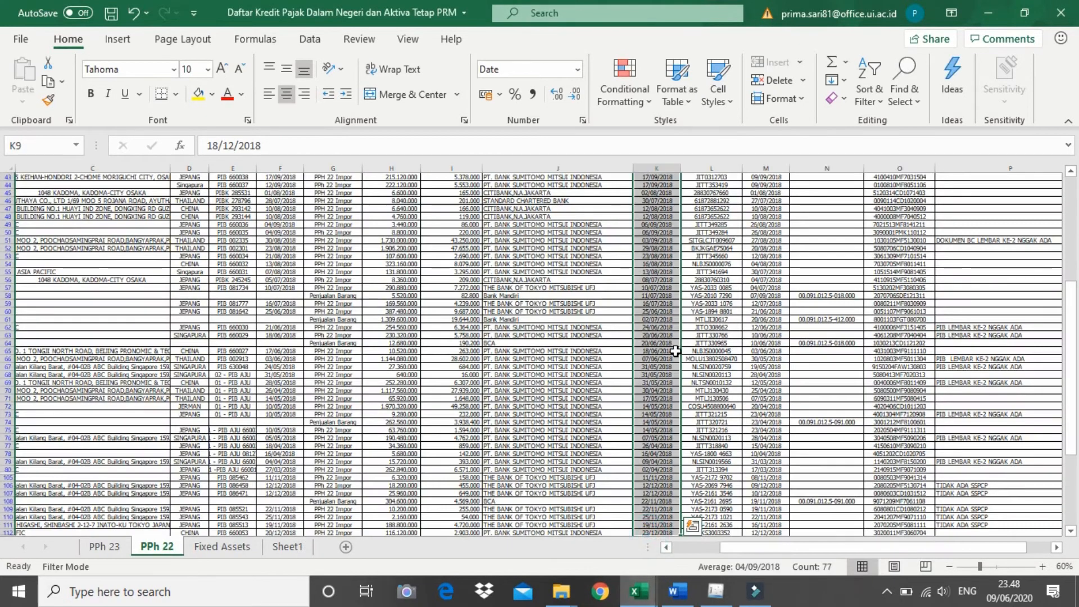
{"action": "scroll", "coordinate": [676, 340], "scroll_direction": "up", "scroll_amount": 12}
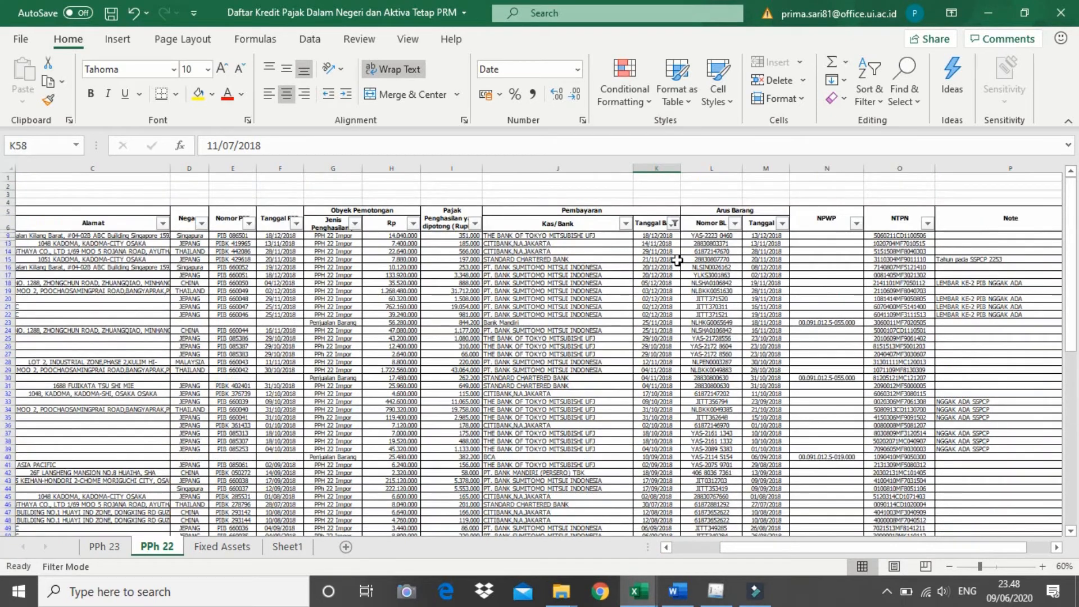
{"action": "left_click", "coordinate": [661, 246]}
{"action": "left_click_drag", "start_coordinate": [872, 548], "coordinate": [894, 551]}
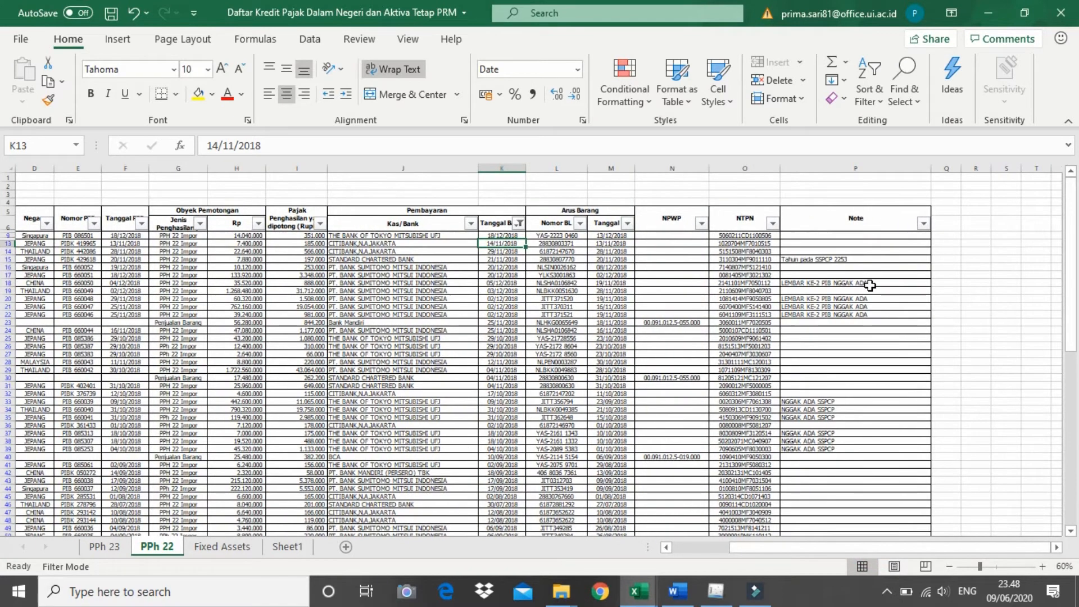
{"action": "scroll", "coordinate": [855, 315], "scroll_direction": "down", "scroll_amount": 3}
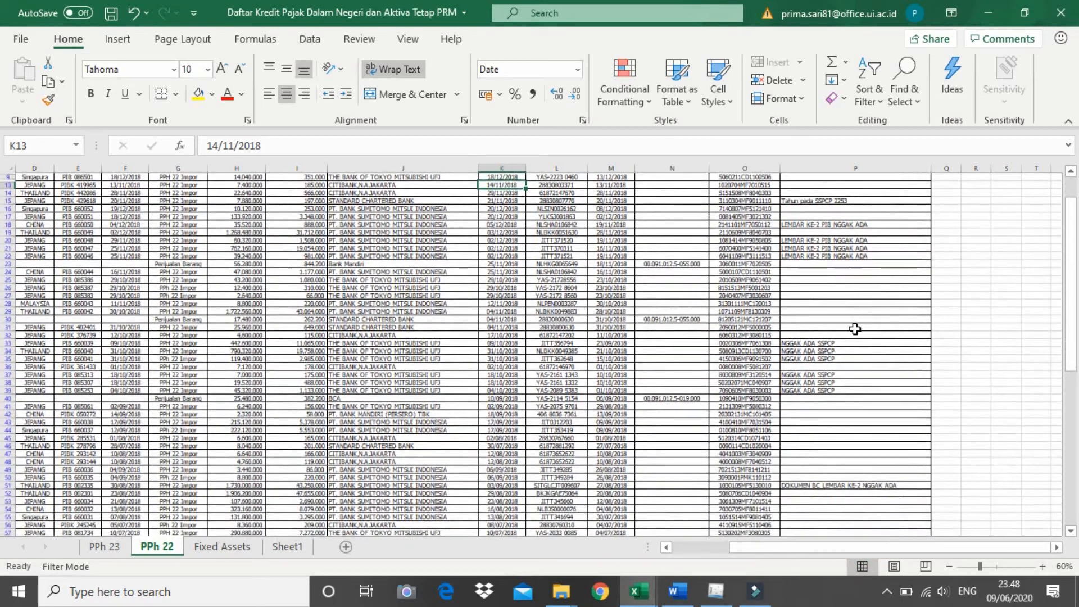
{"action": "scroll", "coordinate": [844, 381], "scroll_direction": "down", "scroll_amount": 3}
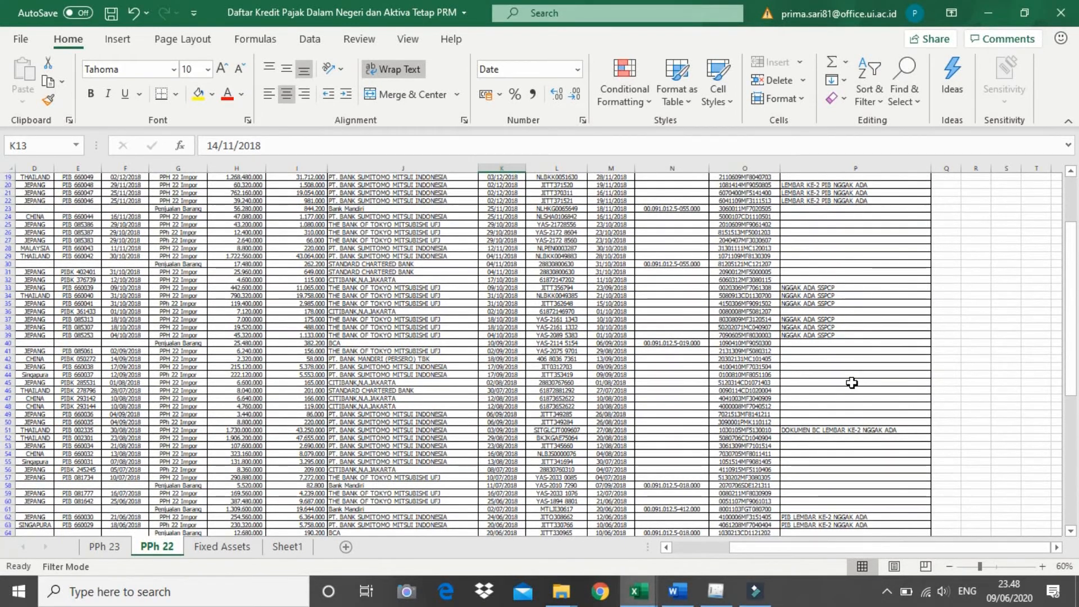
{"action": "scroll", "coordinate": [853, 383], "scroll_direction": "up", "scroll_amount": 2}
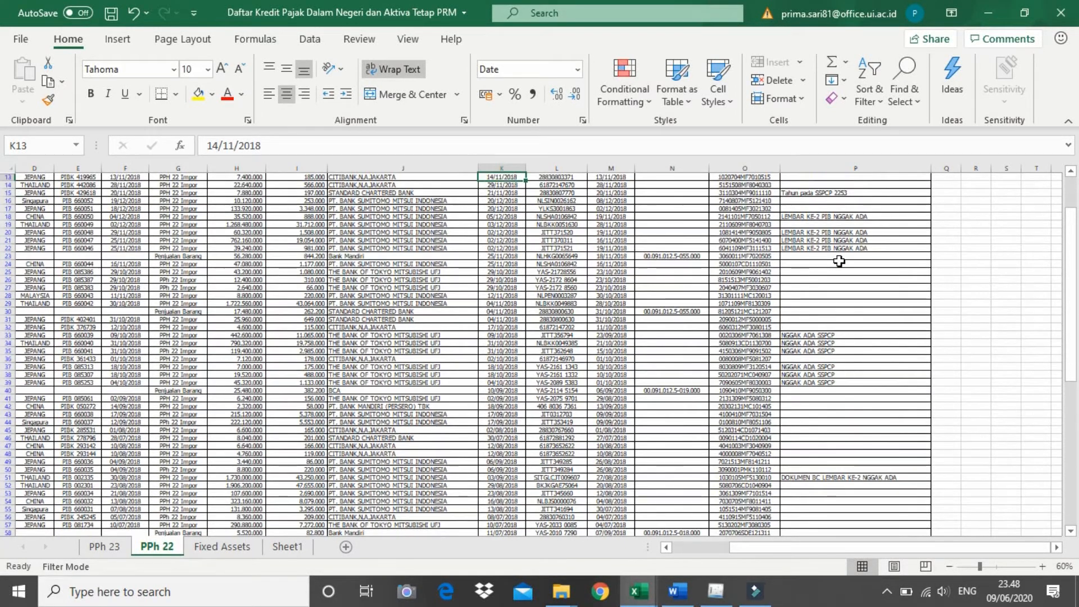
{"action": "scroll", "coordinate": [821, 373], "scroll_direction": "up", "scroll_amount": 4}
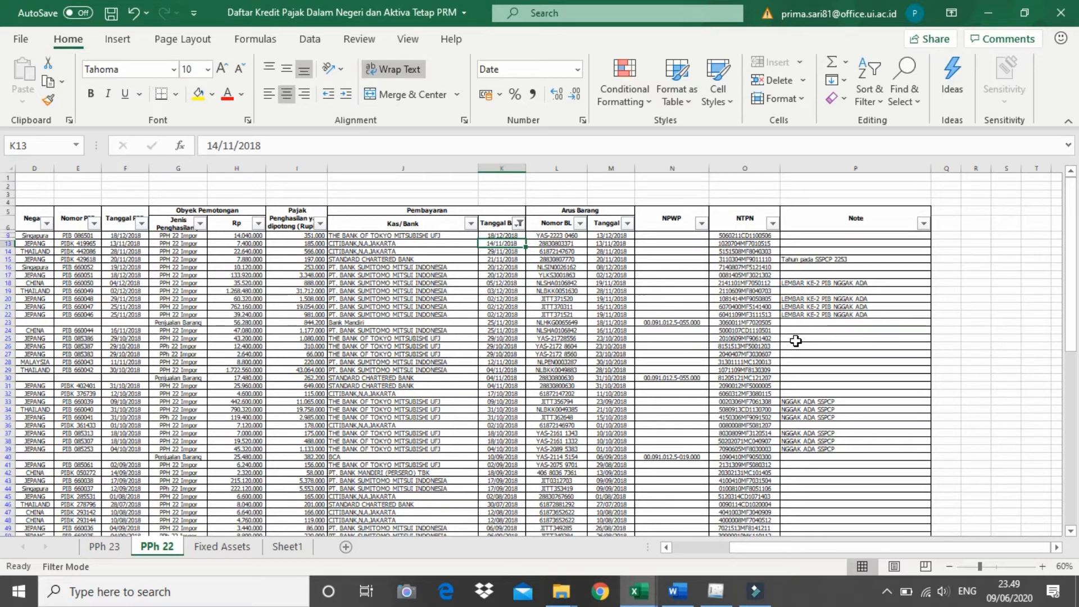
Examine the remarks in the Note column and the NTPN column entries of the PPh 22 list.
{"action": "left_click", "coordinate": [832, 259]}
{"action": "left_click", "coordinate": [836, 236]}
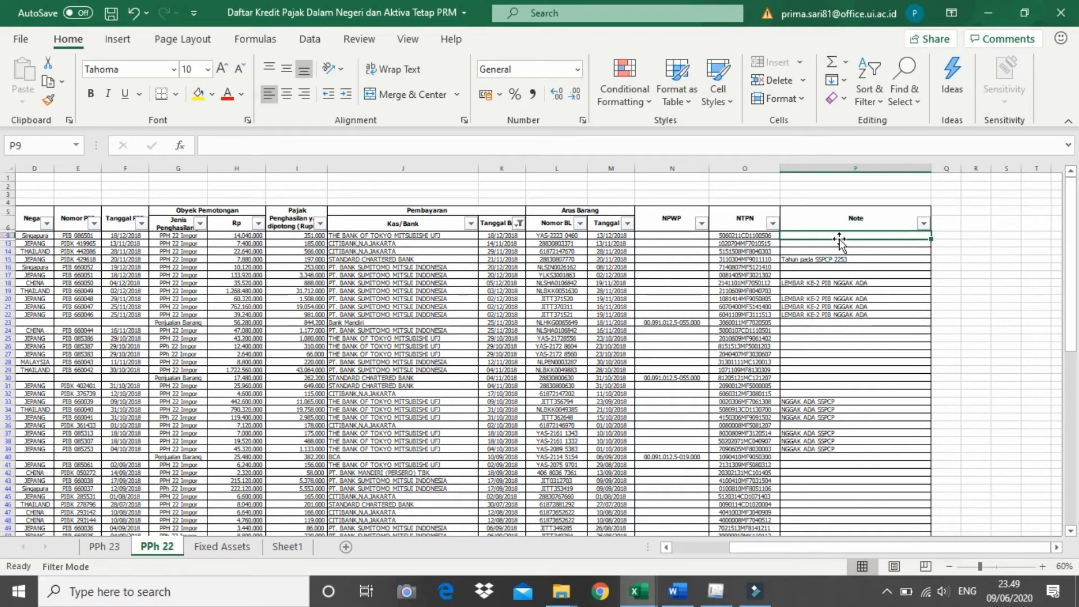
{"action": "left_click", "coordinate": [841, 298]}
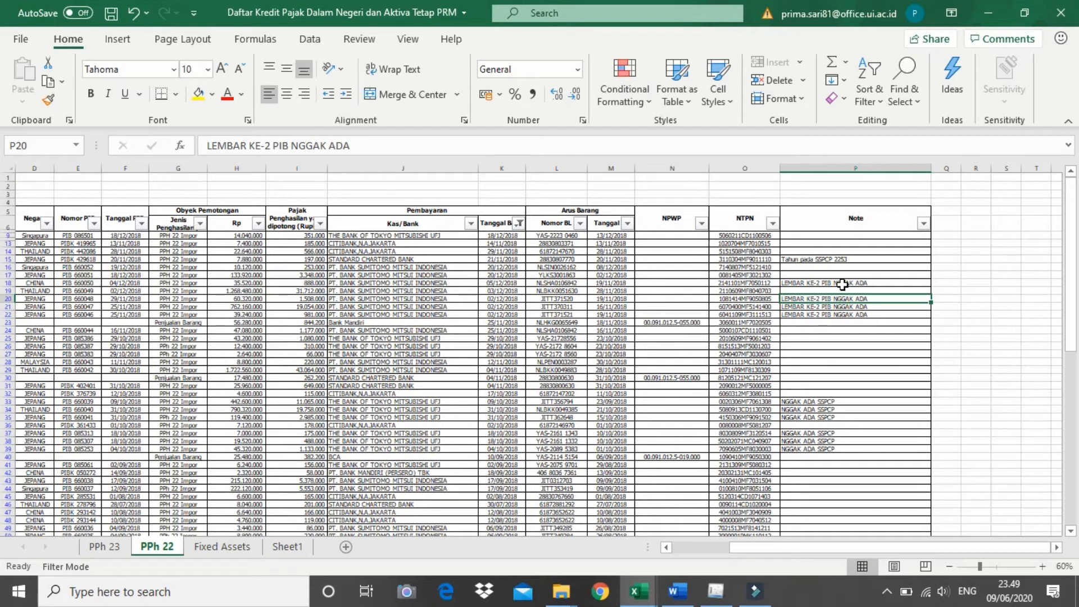
{"action": "scroll", "coordinate": [849, 288], "scroll_direction": "down", "scroll_amount": 2}
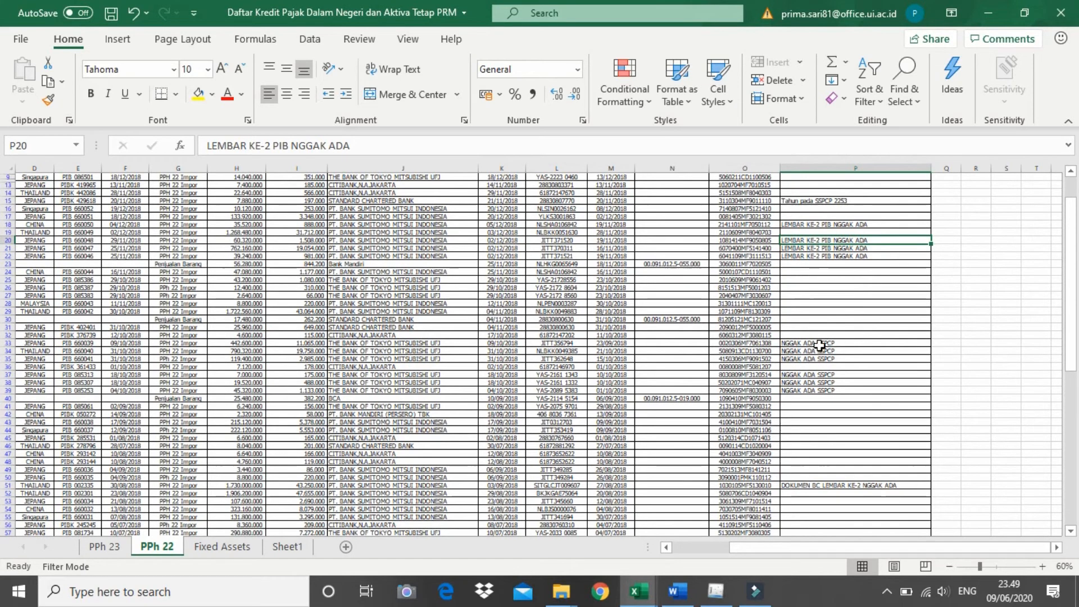
{"action": "left_click", "coordinate": [832, 374]}
{"action": "scroll", "coordinate": [832, 371], "scroll_direction": "down", "scroll_amount": 1}
{"action": "scroll", "coordinate": [832, 372], "scroll_direction": "down", "scroll_amount": 1}
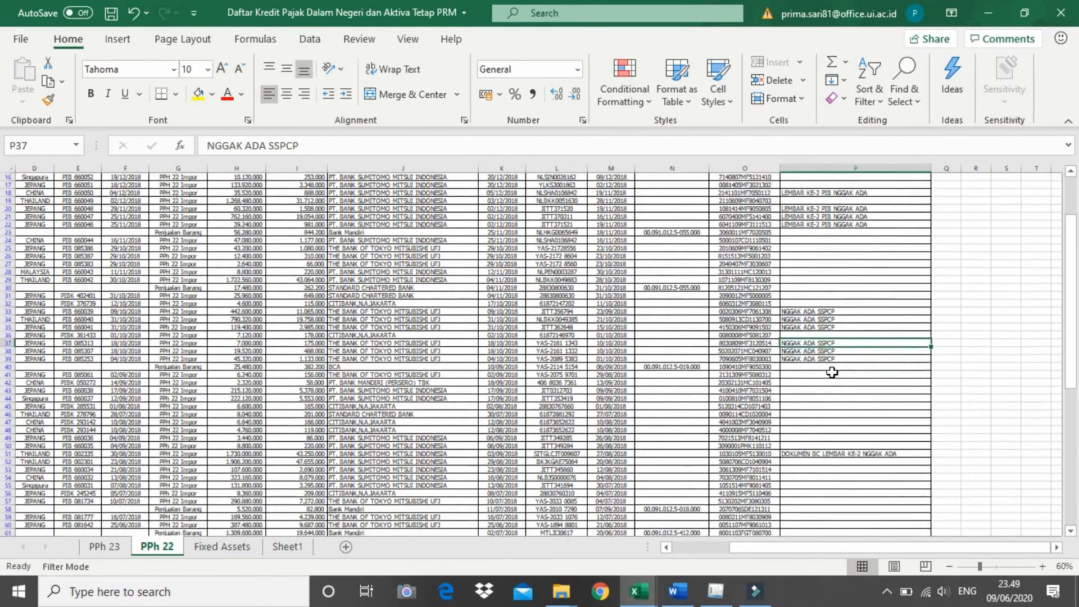
{"action": "left_click", "coordinate": [830, 366]}
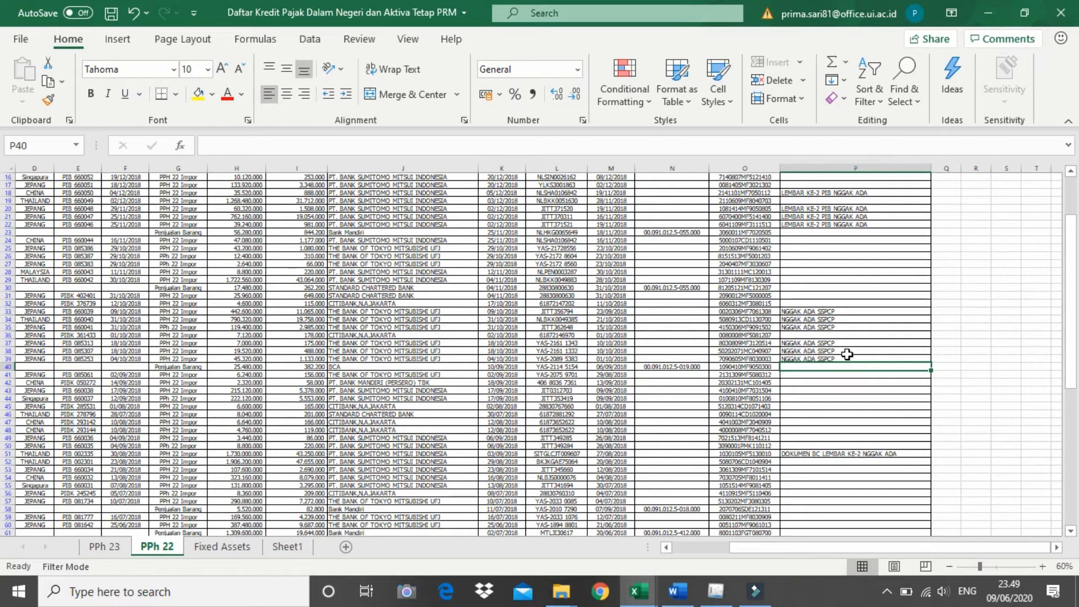
{"action": "left_click_drag", "start_coordinate": [759, 192], "coordinate": [747, 538]}
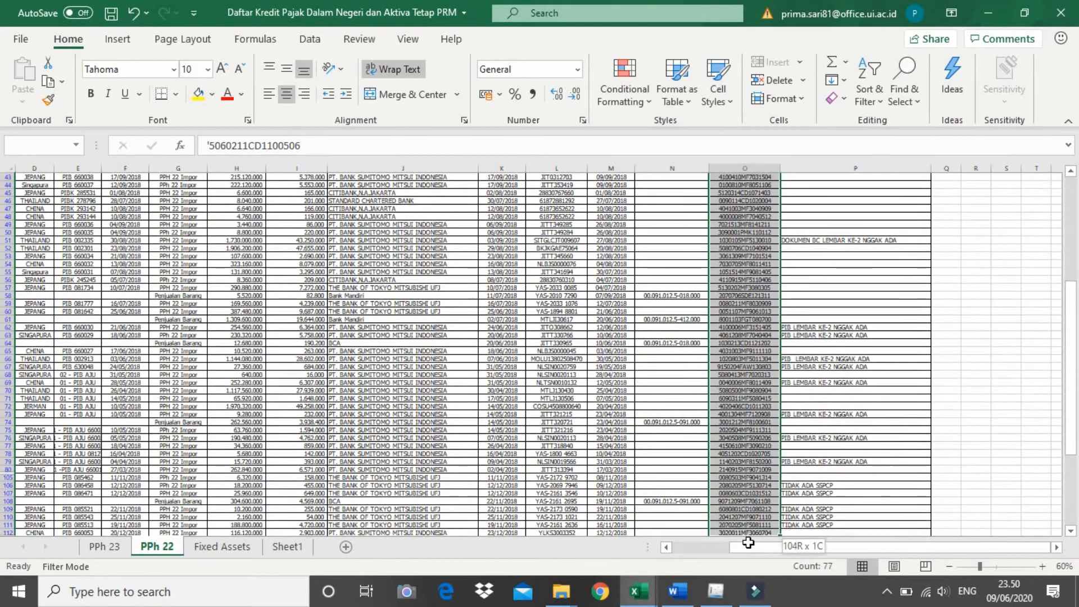
{"action": "left_click", "coordinate": [792, 398]}
{"action": "scroll", "coordinate": [806, 387], "scroll_direction": "up", "scroll_amount": 9}
{"action": "scroll", "coordinate": [806, 387], "scroll_direction": "up", "scroll_amount": 1}
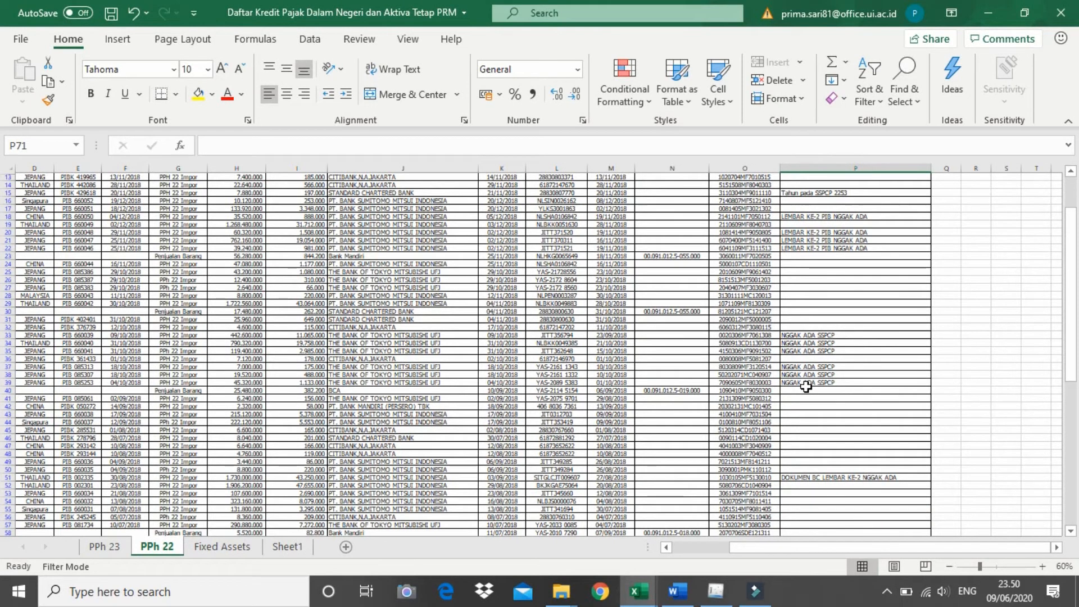
Examine the missing-document remarks throughout the Note column of the PPh 22 list.
{"action": "scroll", "coordinate": [804, 371], "scroll_direction": "up", "scroll_amount": 3}
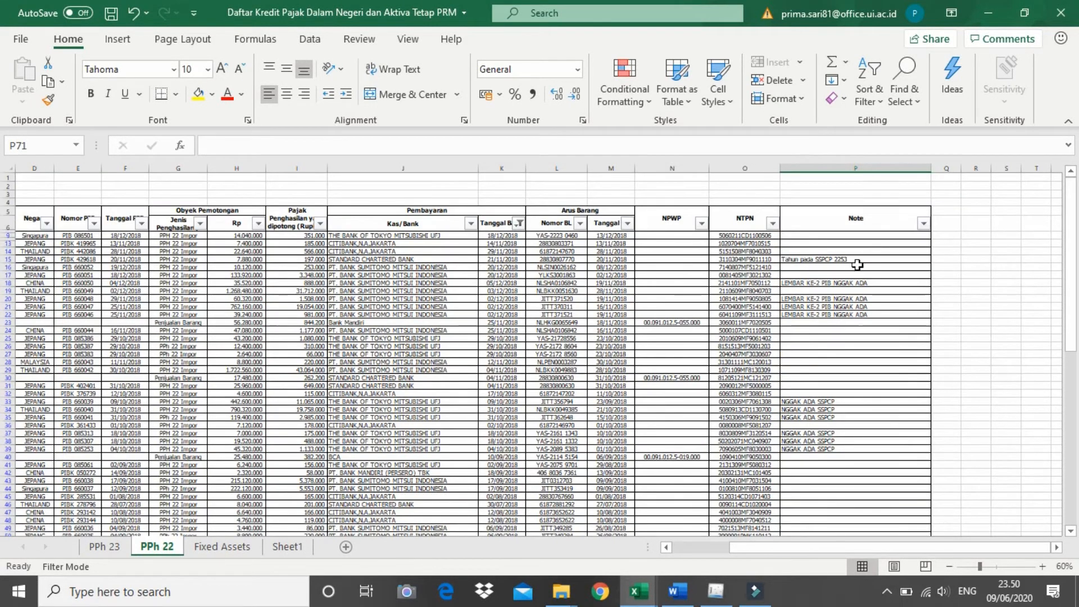
{"action": "left_click_drag", "start_coordinate": [860, 243], "coordinate": [873, 475]}
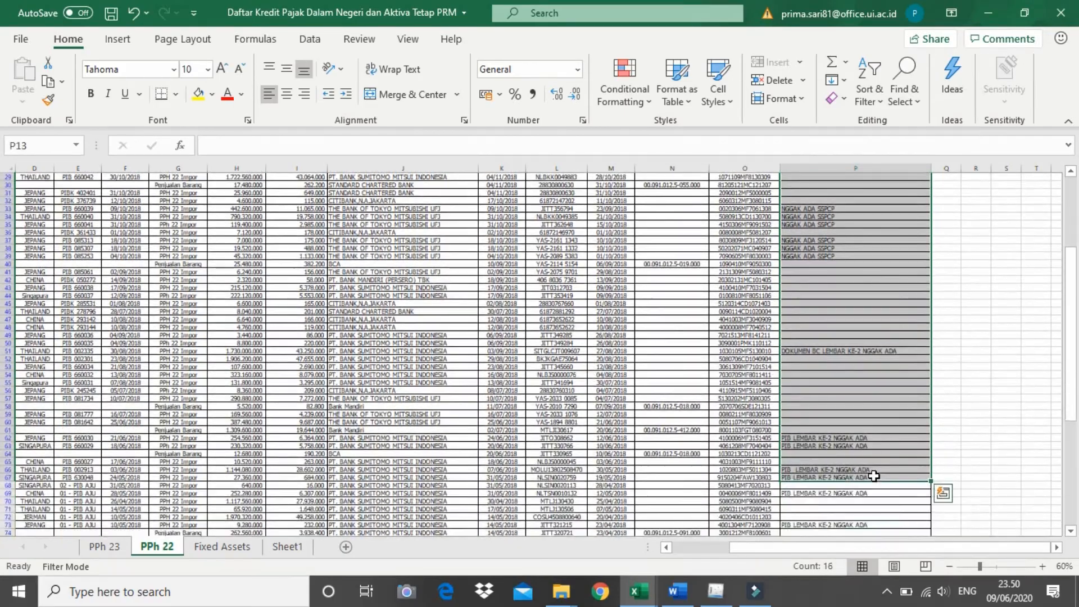
{"action": "left_click", "coordinate": [861, 383]}
{"action": "scroll", "coordinate": [844, 395], "scroll_direction": "down", "scroll_amount": 2}
{"action": "scroll", "coordinate": [839, 397], "scroll_direction": "down", "scroll_amount": 5}
{"action": "scroll", "coordinate": [838, 398], "scroll_direction": "up", "scroll_amount": 7}
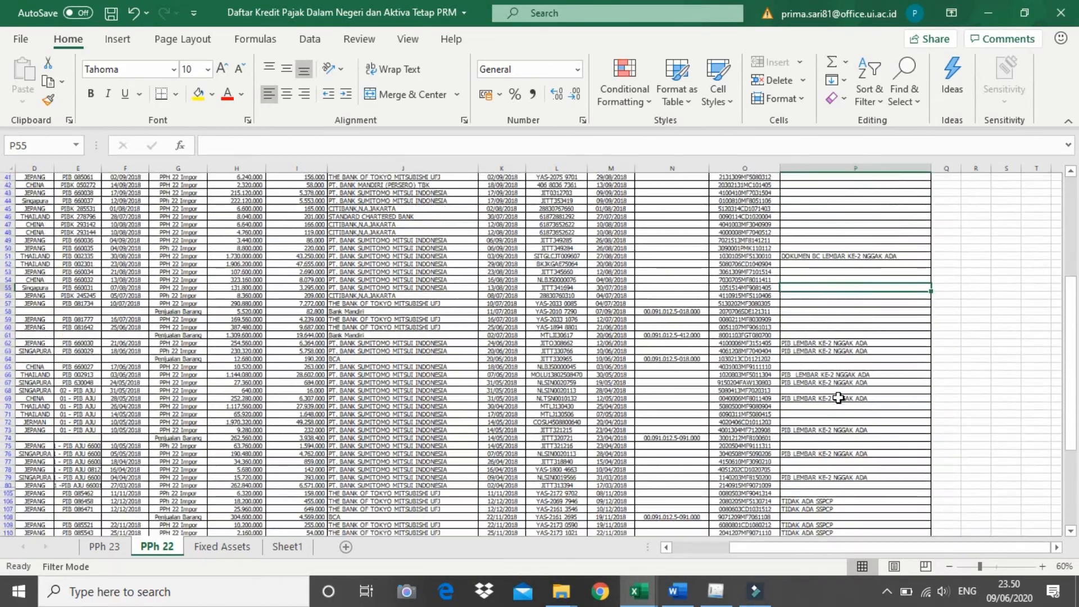
{"action": "scroll", "coordinate": [839, 398], "scroll_direction": "up", "scroll_amount": 7}
{"action": "scroll", "coordinate": [838, 397], "scroll_direction": "left", "scroll_amount": 3}
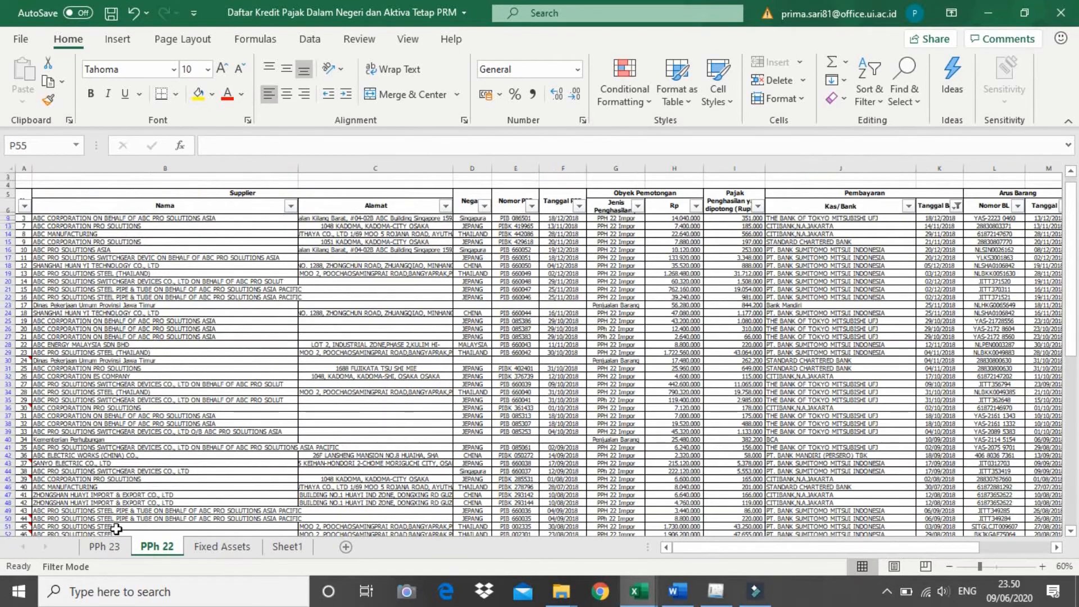
Copy all Nama Pemotong Pajak entries on the PPh 23 sheet, C6 to C808, and switch to the Contoh Data Impor Kredit Pajak DN workbook.
{"action": "left_click", "coordinate": [122, 547]}
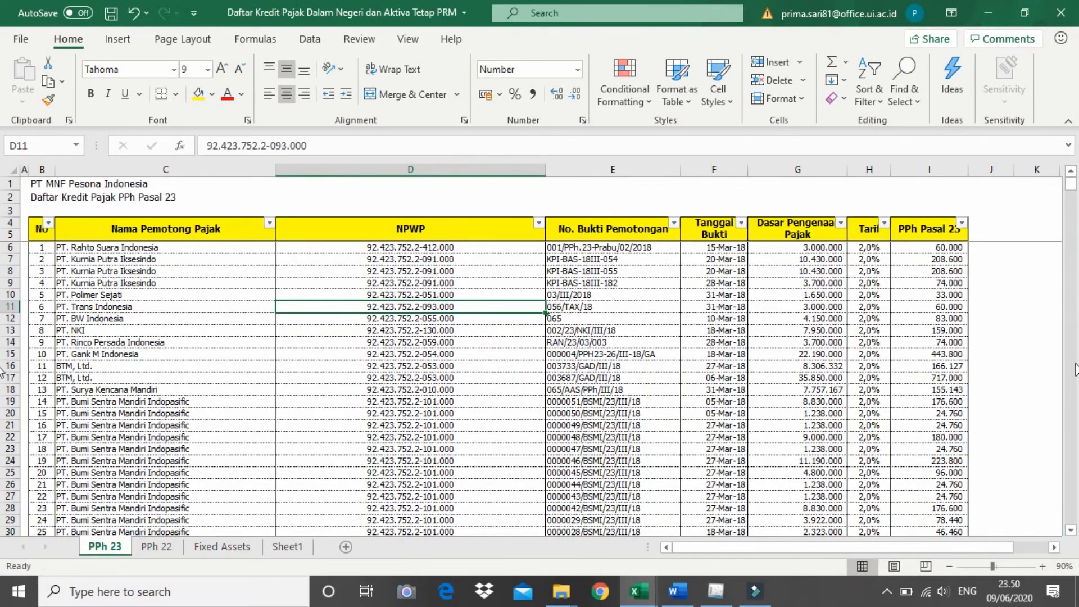
{"action": "left_click", "coordinate": [161, 259]}
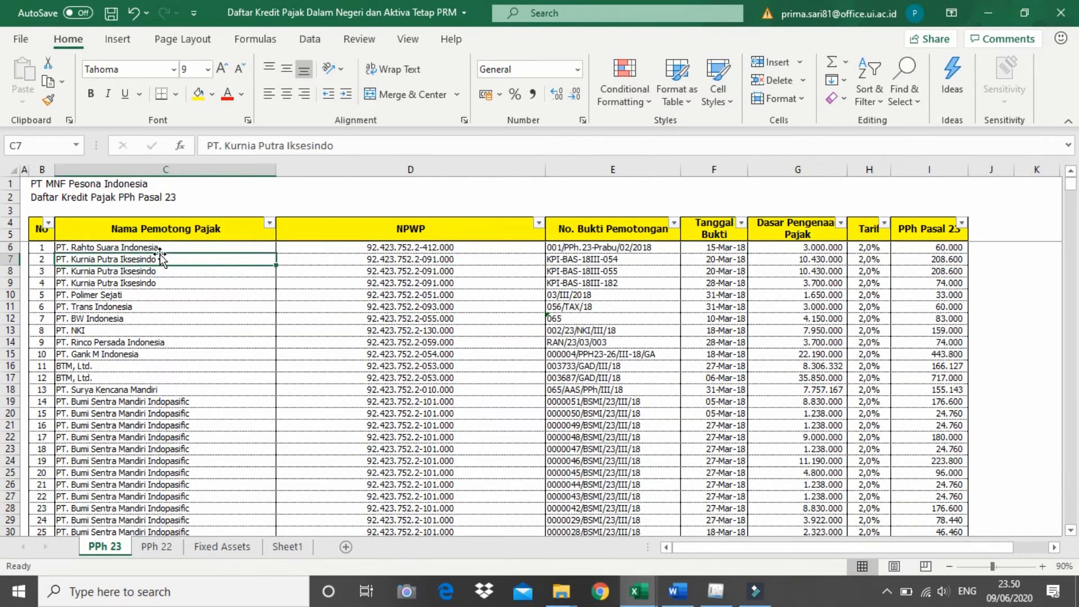
{"action": "left_click", "coordinate": [163, 248]}
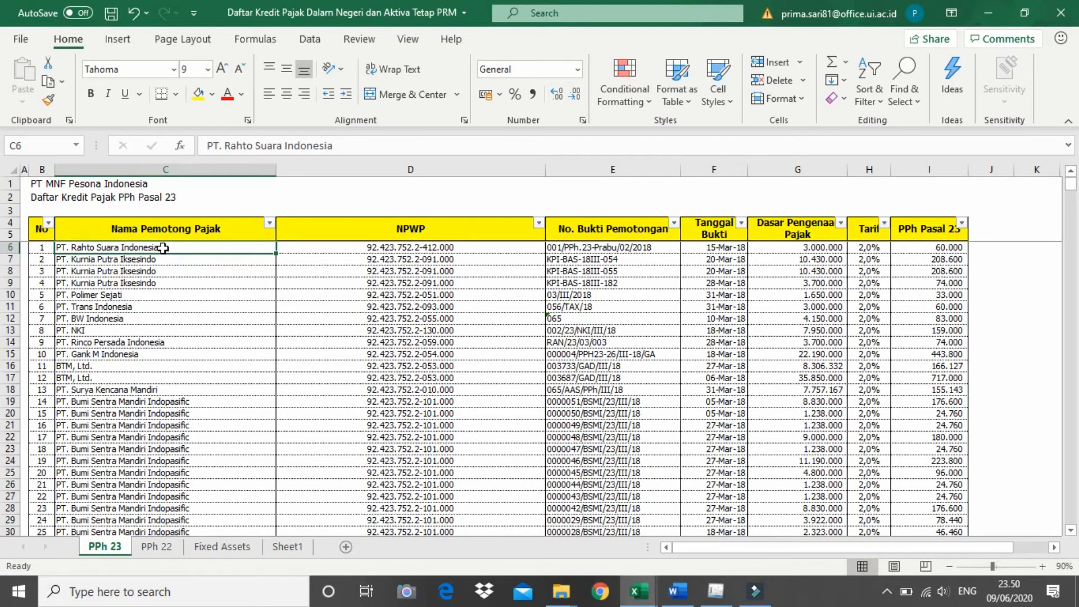
{"action": "key", "text": "ctrl+shift+Down"}
{"action": "key", "text": "ctrl+c"}
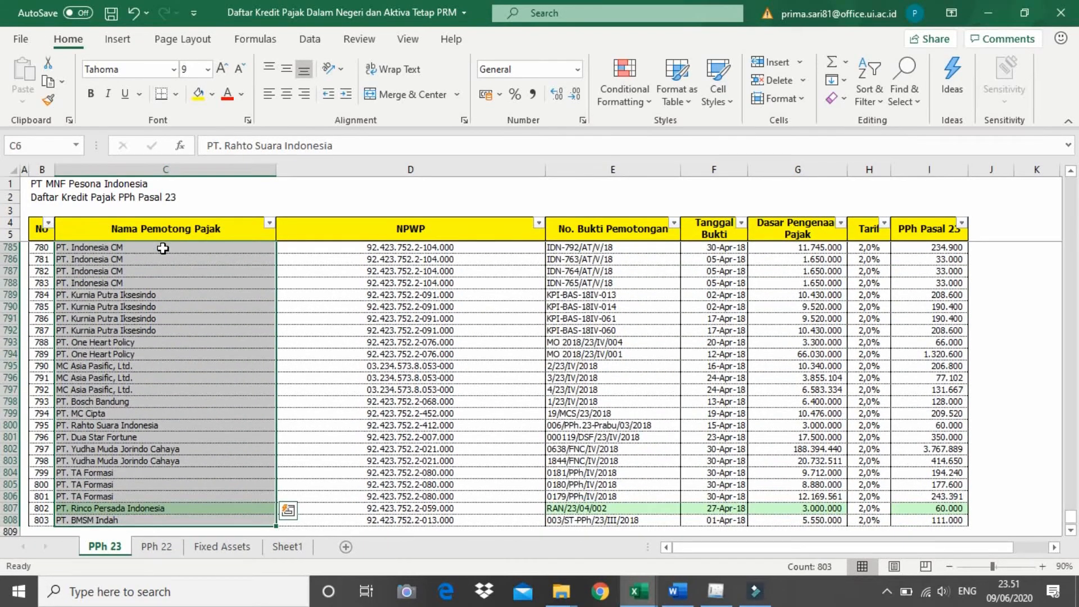
{"action": "key", "text": "alt+Tab"}
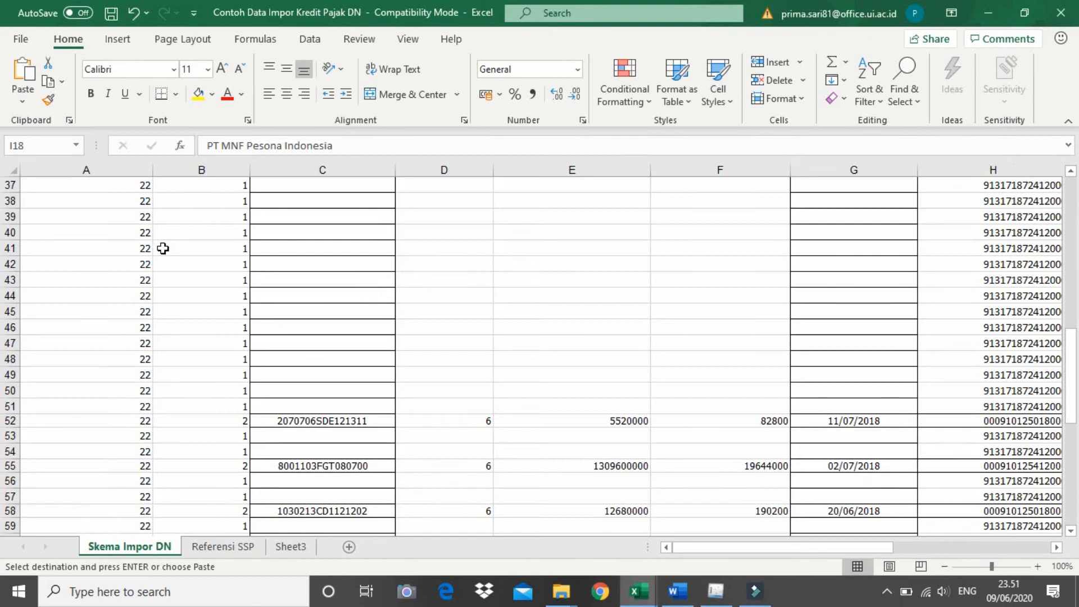
Delete the helper row 83 filled with 1s below the PPh 22 rows of Skema Impor DN.
{"action": "scroll", "coordinate": [673, 345], "scroll_direction": "down", "scroll_amount": 7}
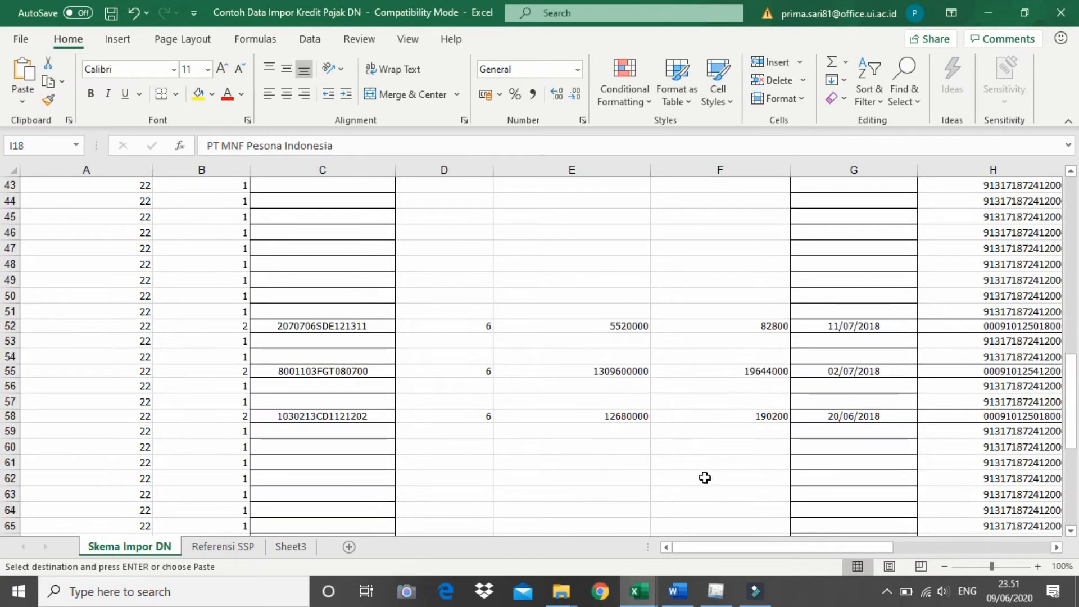
{"action": "scroll", "coordinate": [772, 453], "scroll_direction": "down", "scroll_amount": 5}
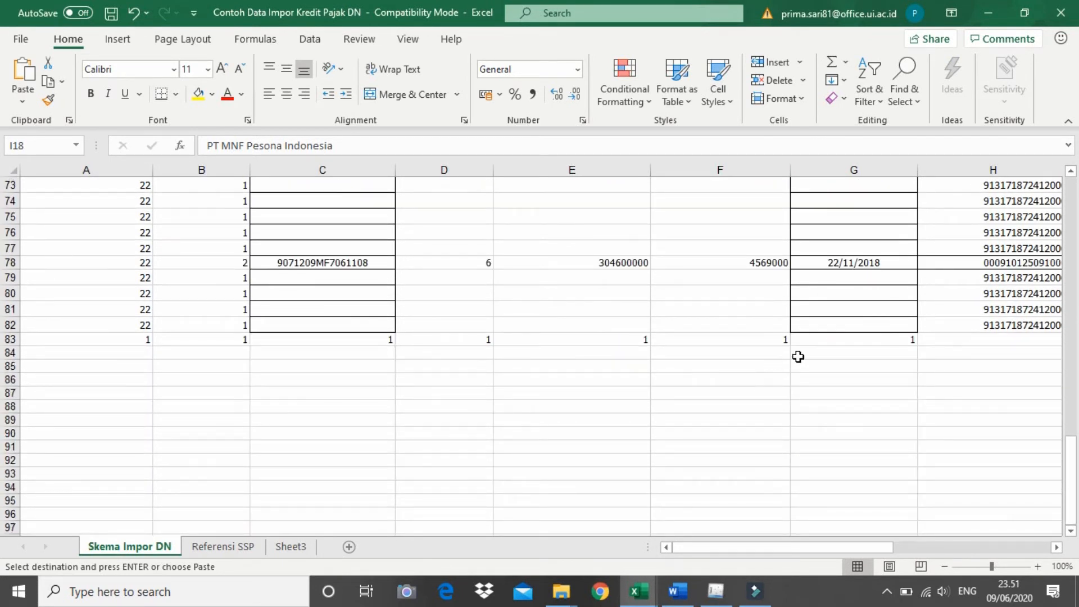
{"action": "left_click", "coordinate": [10, 339]}
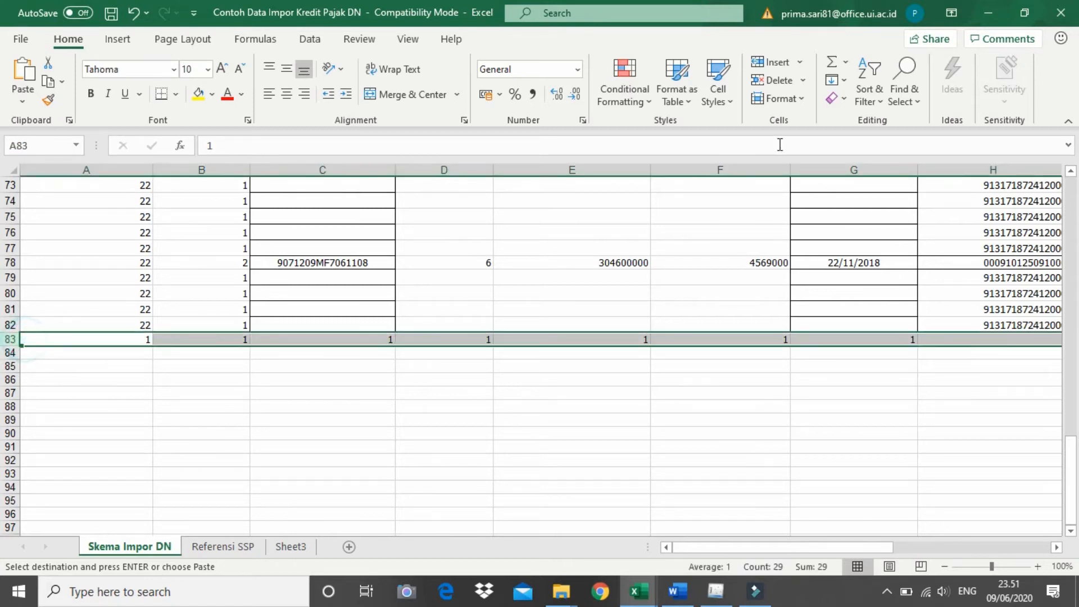
{"action": "left_click", "coordinate": [775, 73]}
{"action": "left_click", "coordinate": [715, 392]}
{"action": "left_click_drag", "start_coordinate": [855, 546], "coordinate": [881, 534]}
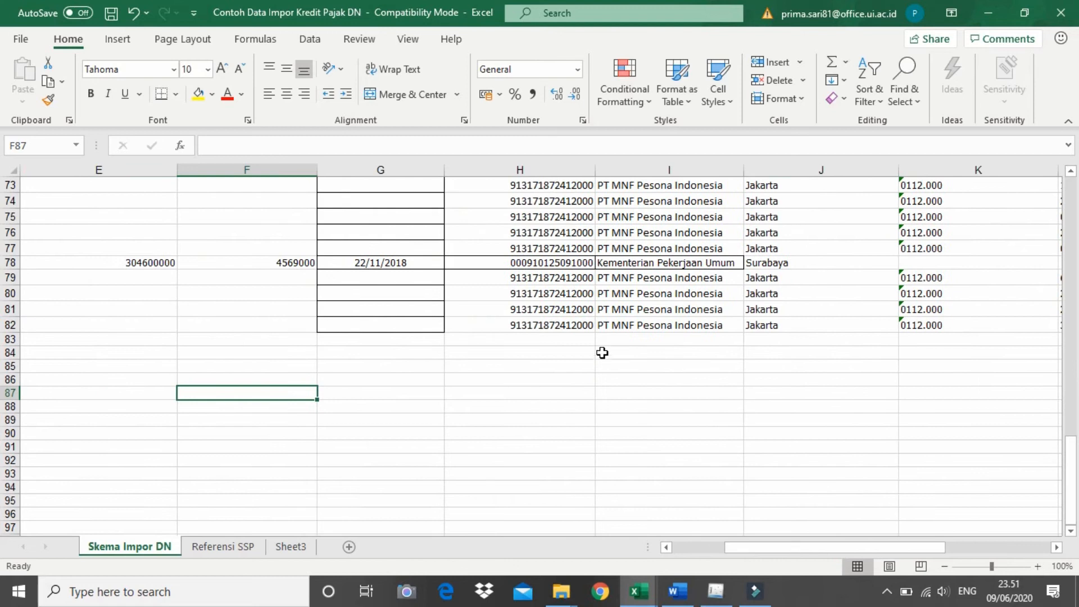
Copy the PPh 23 withholder names again and paste them into the Nama pemotong column of Skema Impor DN starting at I83.
{"action": "left_click", "coordinate": [616, 340]}
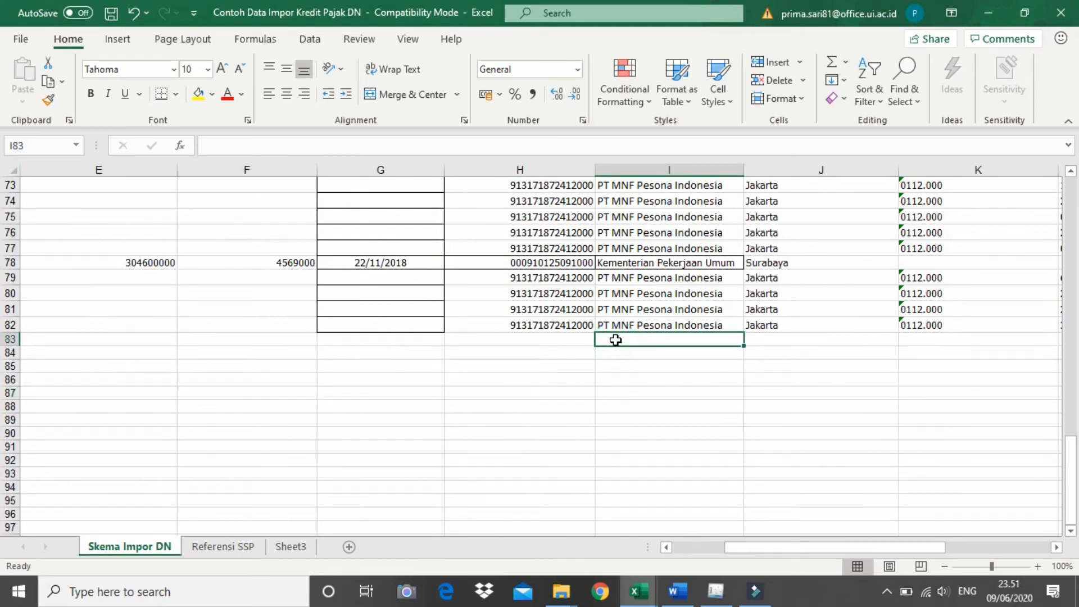
{"action": "key", "text": "alt+Tab"}
{"action": "key", "text": "ctrl+shift+Up"}
{"action": "key", "text": "ctrl+c"}
{"action": "key", "text": "alt+Tab"}
{"action": "key", "text": "ctrl+v"}
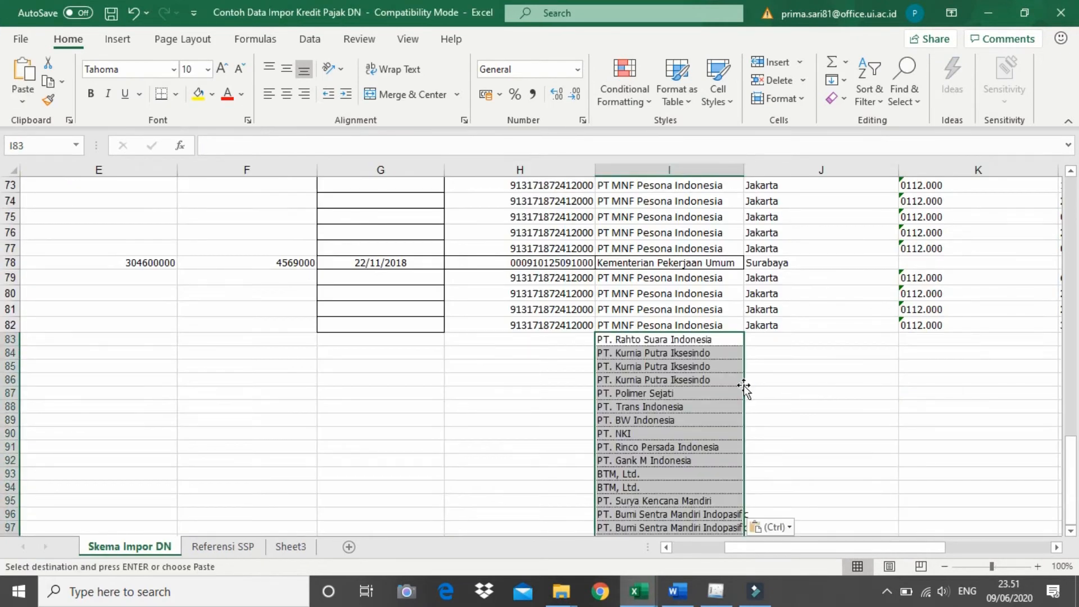
Enter 1 in A886, just below the last pasted name, and fill it across row 886 as an end marker.
{"action": "left_click", "coordinate": [738, 365]}
{"action": "left_click_drag", "start_coordinate": [1072, 216], "coordinate": [1058, 534]}
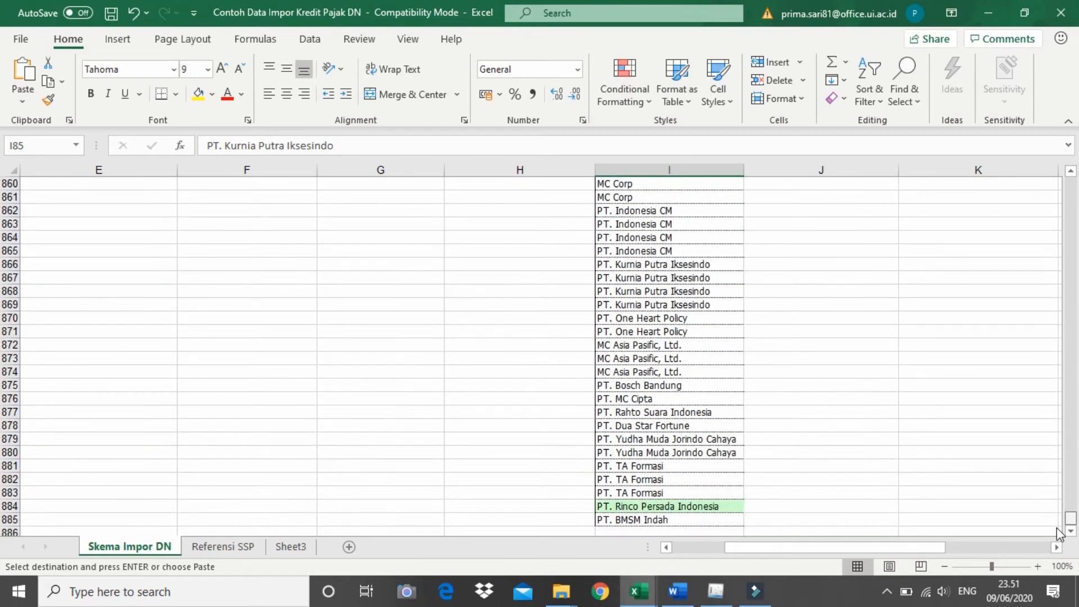
{"action": "key", "text": "Down"}
{"action": "key", "text": "Left"}
{"action": "key", "text": "Left"}
{"action": "key", "text": "Left"}
{"action": "key", "text": "Left"}
{"action": "key", "text": "Left"}
{"action": "key", "text": "Left"}
{"action": "key", "text": "Left"}
{"action": "key", "text": "Left"}
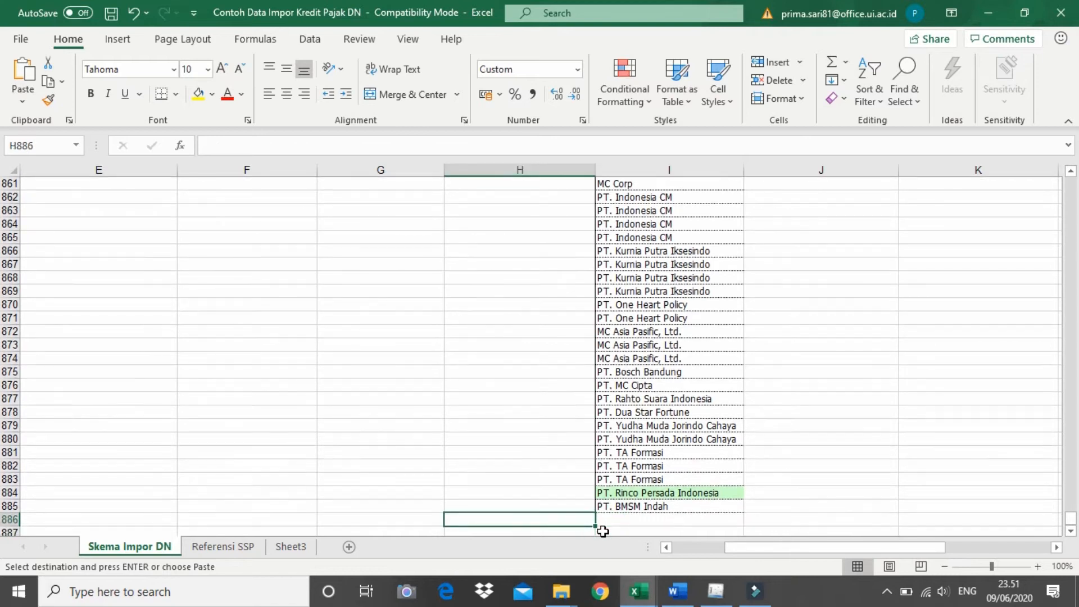
{"action": "type", "text": "1"}
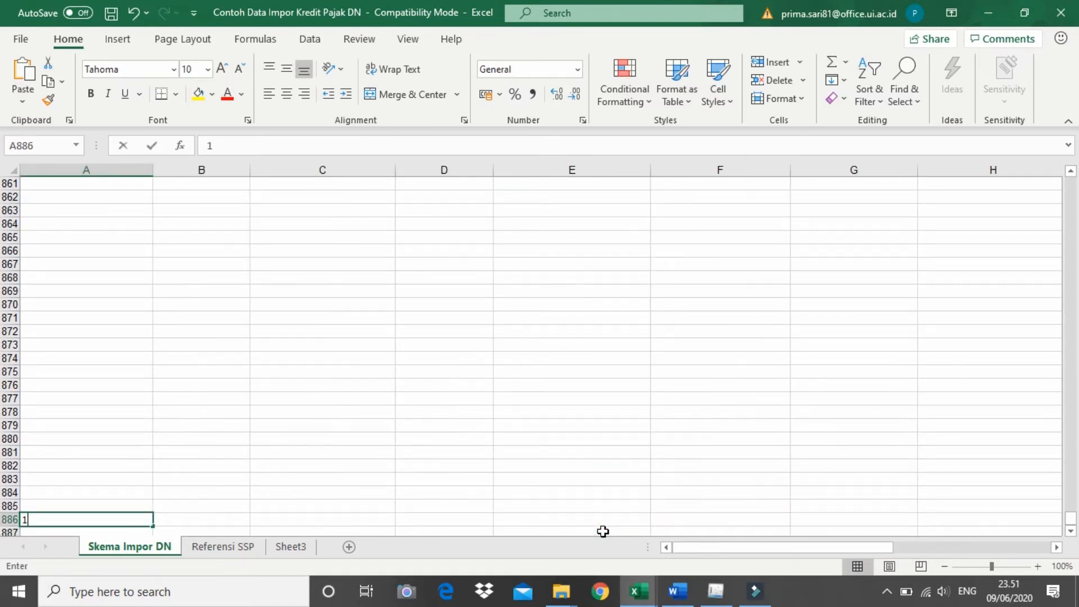
{"action": "key", "text": "Return"}
{"action": "key", "text": "Up"}
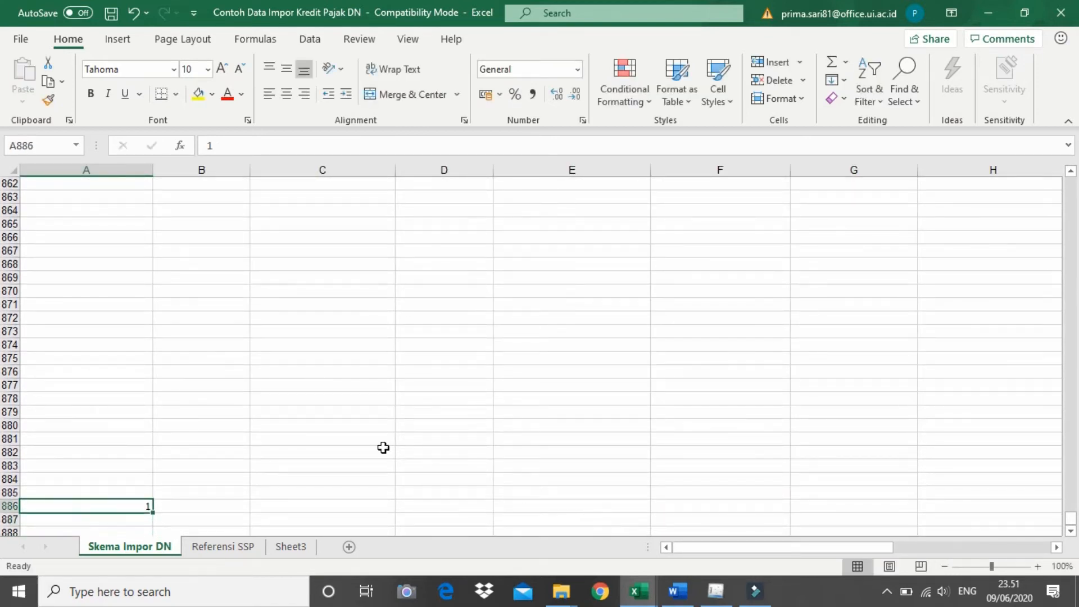
{"action": "left_click_drag", "start_coordinate": [156, 514], "coordinate": [916, 506]}
{"action": "left_click_drag", "start_coordinate": [834, 549], "coordinate": [433, 568]}
Enter 23 as the Jenis PPh in A83, the first row of the PPh 23 block.
{"action": "scroll", "coordinate": [897, 436], "scroll_direction": "up", "scroll_amount": 15}
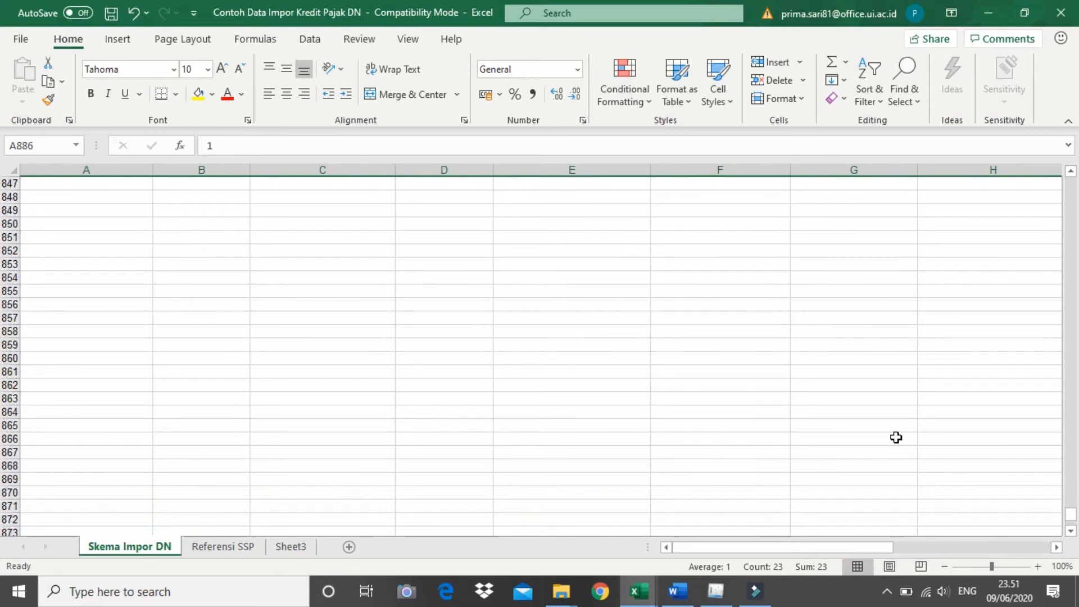
{"action": "scroll", "coordinate": [966, 421], "scroll_direction": "up", "scroll_amount": 7}
{"action": "left_click_drag", "start_coordinate": [1072, 494], "coordinate": [1070, 308]}
{"action": "left_click_drag", "start_coordinate": [1068, 229], "coordinate": [1070, 203]}
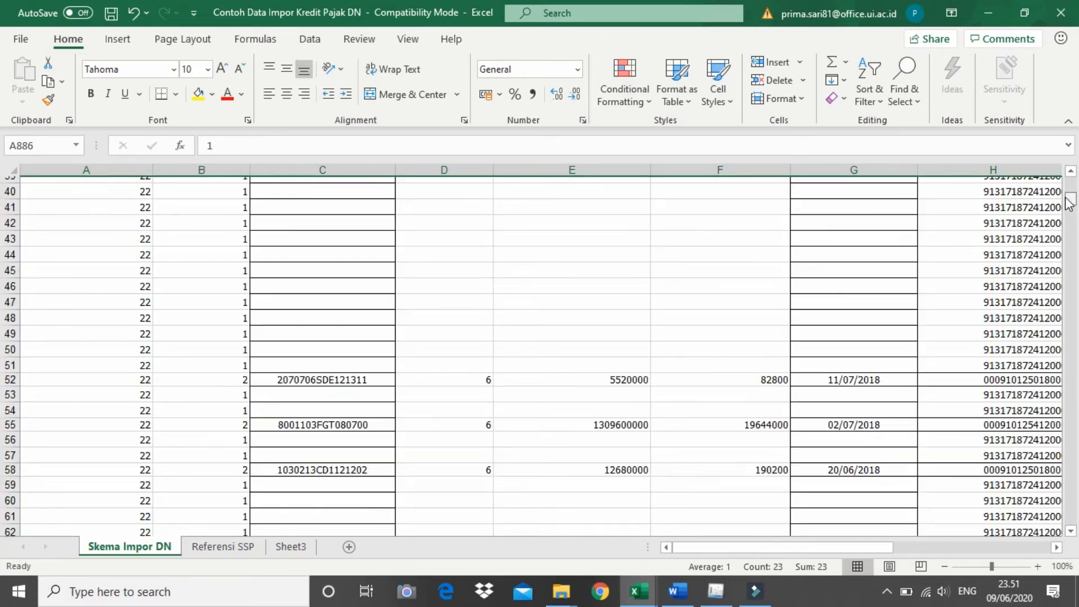
{"action": "scroll", "coordinate": [242, 453], "scroll_direction": "down", "scroll_amount": 7}
{"action": "scroll", "coordinate": [228, 437], "scroll_direction": "down", "scroll_amount": 2}
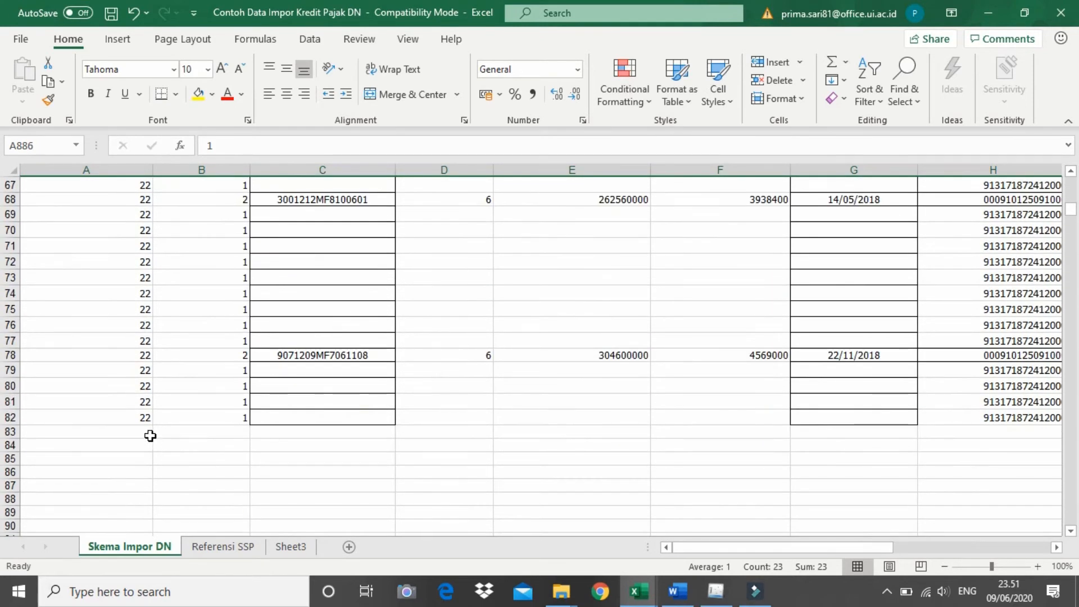
{"action": "left_click", "coordinate": [149, 433]}
{"action": "type", "text": "23"}
{"action": "key", "text": "Return"}
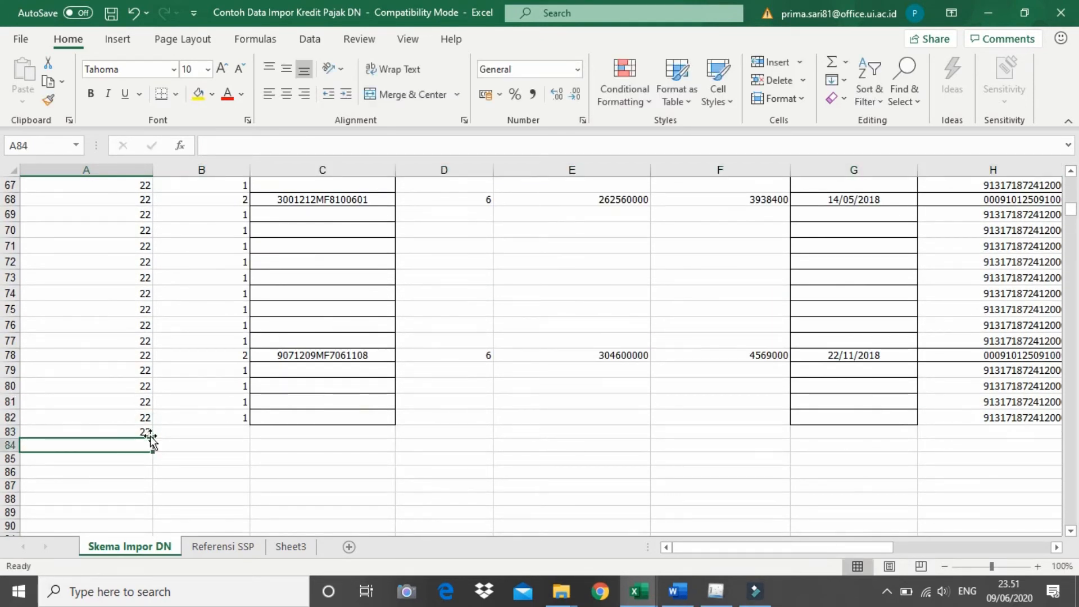
Copy the 23 from A83 down the Jenis PPh column through A885.
{"action": "left_click", "coordinate": [150, 433]}
{"action": "key", "text": "ctrl+c"}
{"action": "scroll", "coordinate": [152, 437], "scroll_direction": "down", "scroll_amount": 1}
{"action": "left_click", "coordinate": [127, 399]}
{"action": "key", "text": "ctrl+shift+Down"}
{"action": "key", "text": "ctrl+v"}
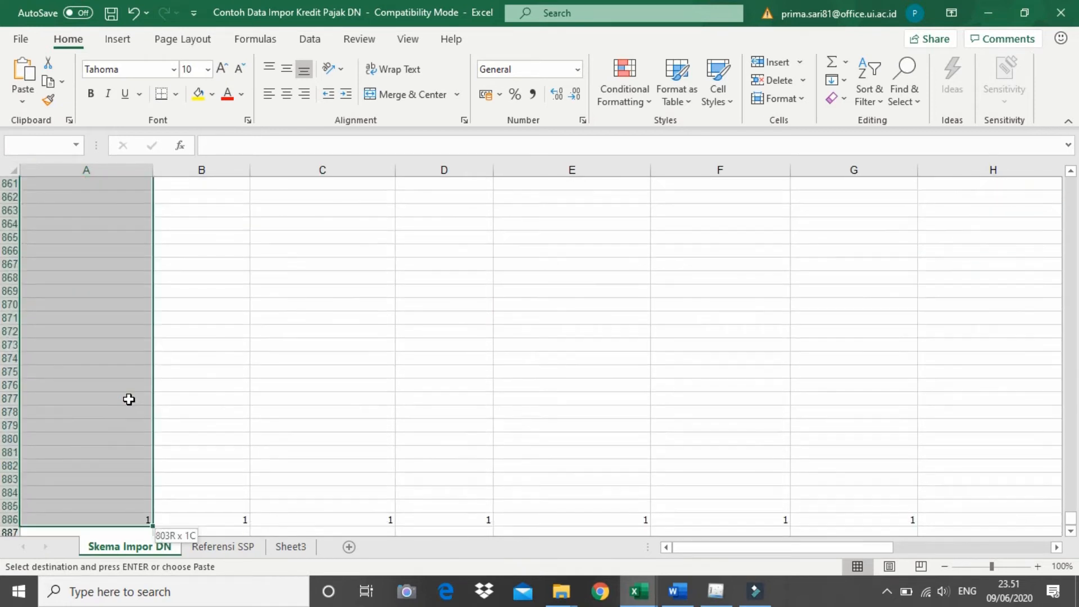
{"action": "key", "text": "ctrl+BackSpace"}
{"action": "scroll", "coordinate": [128, 399], "scroll_direction": "up", "scroll_amount": 1}
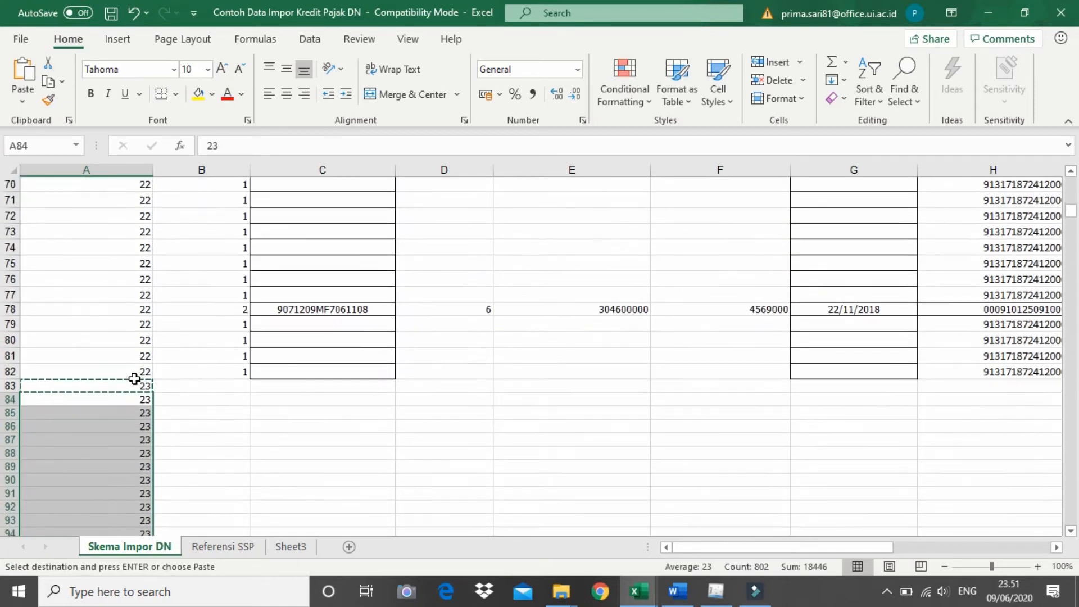
{"action": "left_click", "coordinate": [135, 387]}
{"action": "double_click", "coordinate": [135, 387]}
Check the Cara pembayaran heading of column B and enter 2 in B83.
{"action": "left_click", "coordinate": [242, 387]}
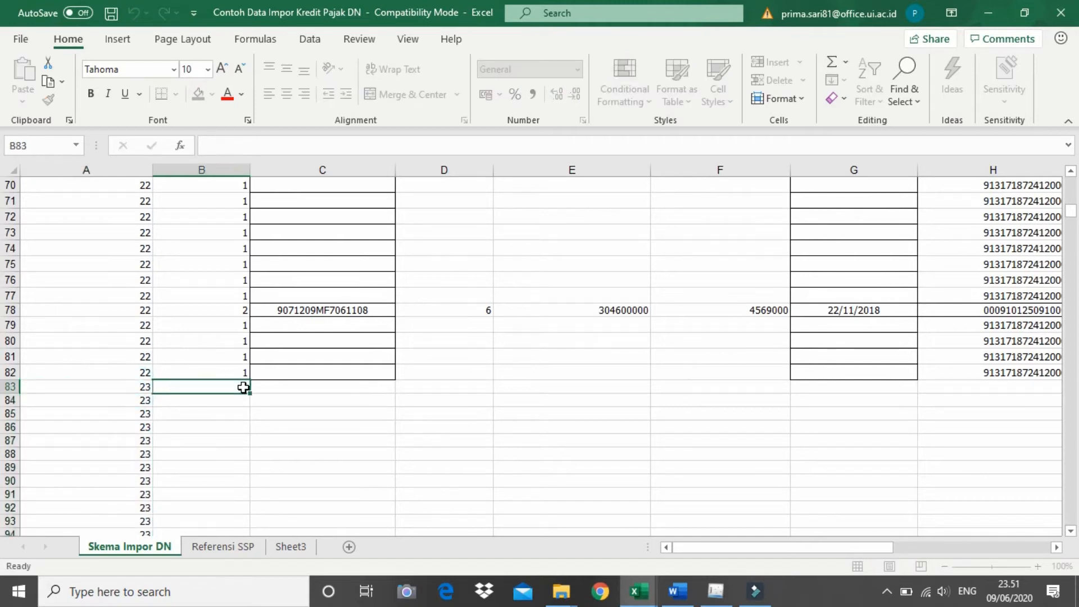
{"action": "scroll", "coordinate": [243, 387], "scroll_direction": "up", "scroll_amount": 20}
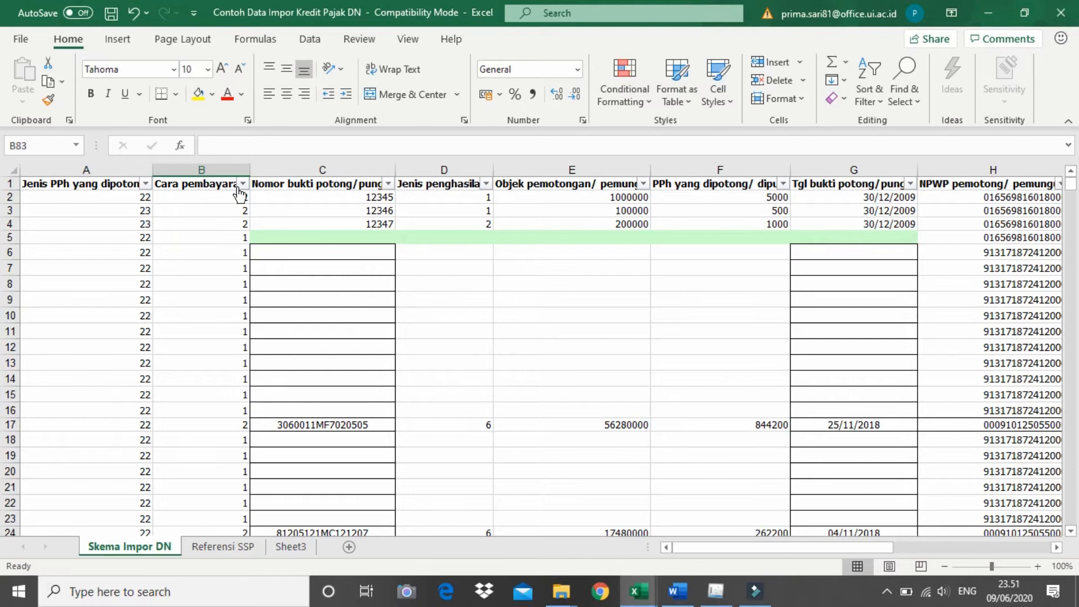
{"action": "mouse_move", "coordinate": [220, 184]}
{"action": "scroll", "coordinate": [238, 494], "scroll_direction": "down", "scroll_amount": 20}
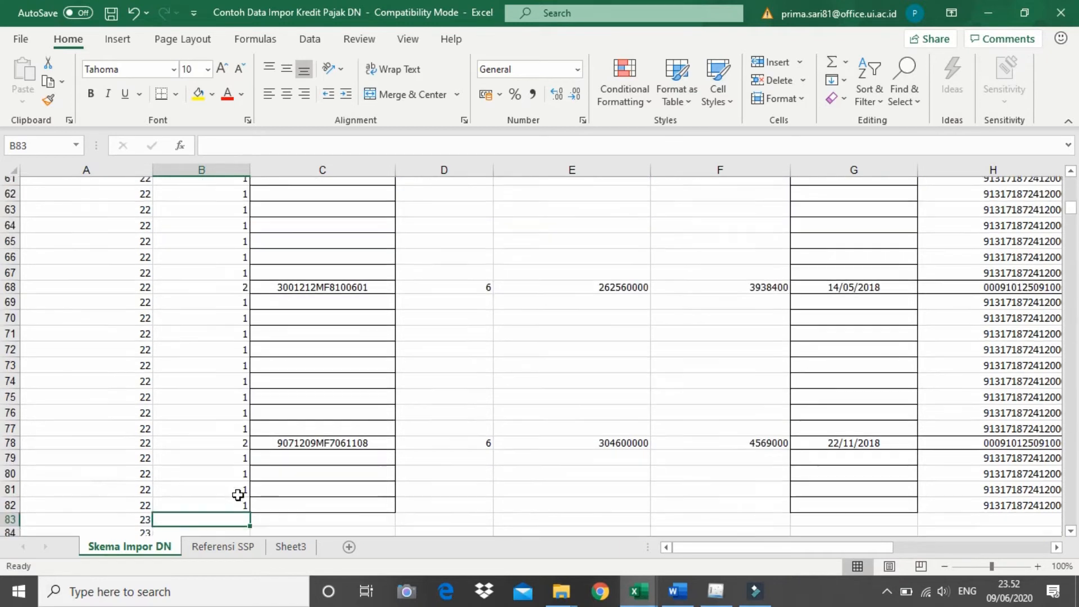
{"action": "type", "text": "2"}
{"action": "left_click", "coordinate": [233, 465]}
Copy the 2 from B83 down the Cara pembayaran column through B885.
{"action": "left_click", "coordinate": [216, 431]}
{"action": "key", "text": "ctrl+c"}
{"action": "left_click", "coordinate": [225, 447]}
{"action": "key", "text": "ctrl+shift+Down"}
{"action": "key", "text": "shift+Up"}
{"action": "scroll", "coordinate": [226, 450], "scroll_direction": "up", "scroll_amount": 5}
{"action": "key", "text": "ctrl+v"}
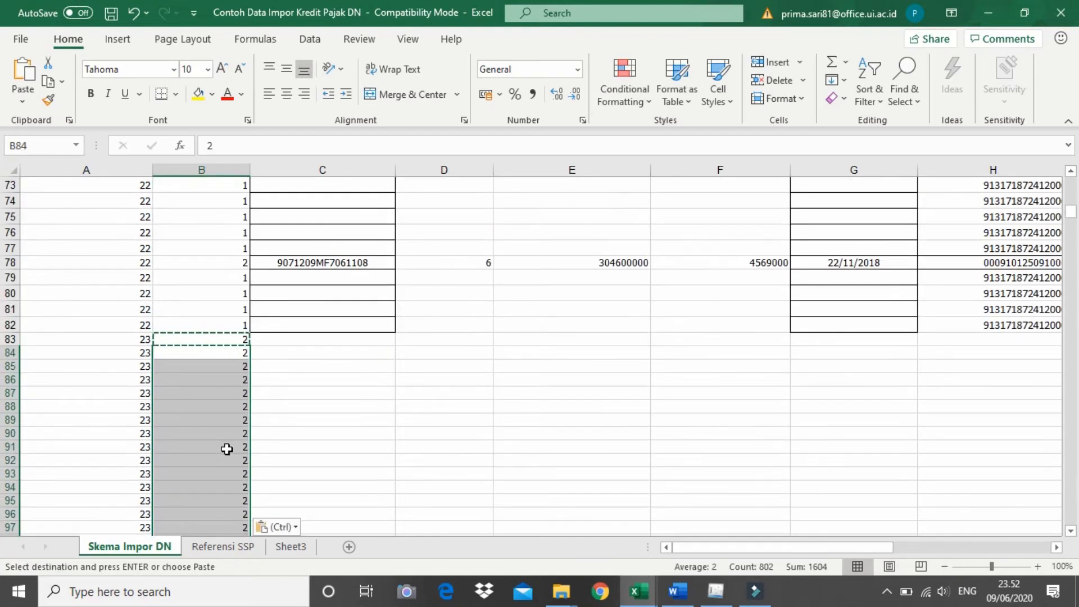
{"action": "double_click", "coordinate": [248, 343]}
{"action": "scroll", "coordinate": [345, 416], "scroll_direction": "down", "scroll_amount": 14}
{"action": "scroll", "coordinate": [288, 431], "scroll_direction": "down", "scroll_amount": 11}
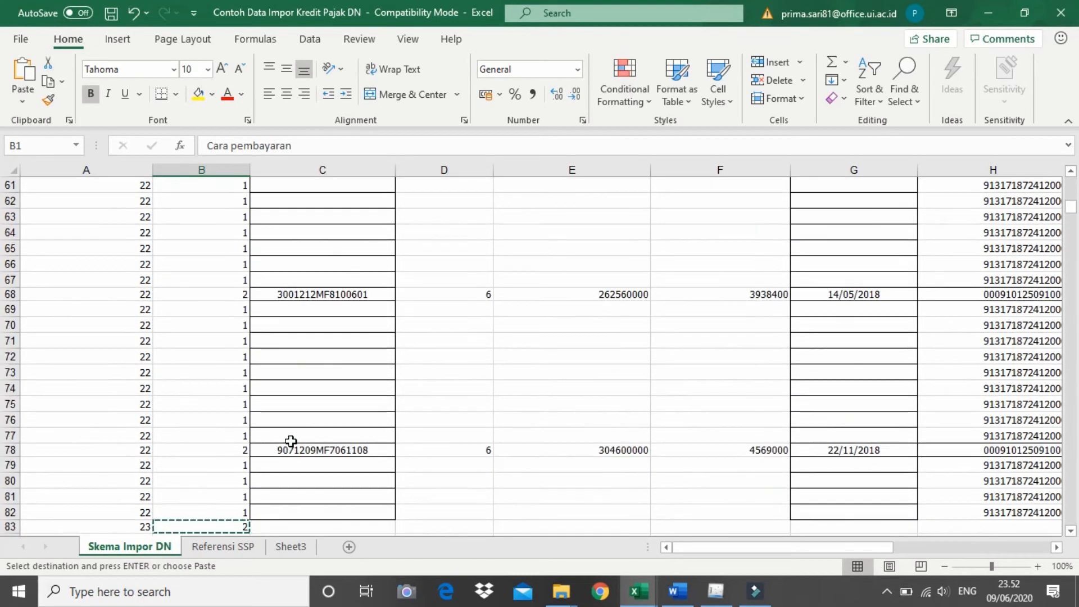
{"action": "left_click", "coordinate": [235, 292]}
{"action": "key", "text": "Escape"}
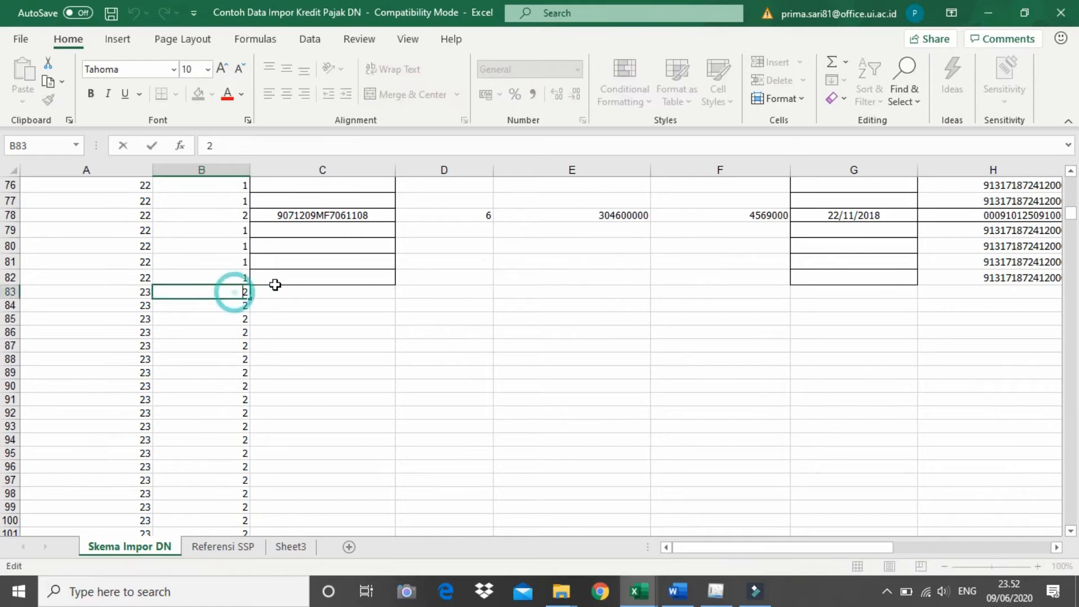
Copy the No. Bukti Pemotongan entries E6:E808 from the source workbook's PPh 23 sheet into the import template starting at C83.
{"action": "left_click", "coordinate": [288, 295]}
{"action": "key", "text": "alt+Tab"}
{"action": "left_click", "coordinate": [590, 247]}
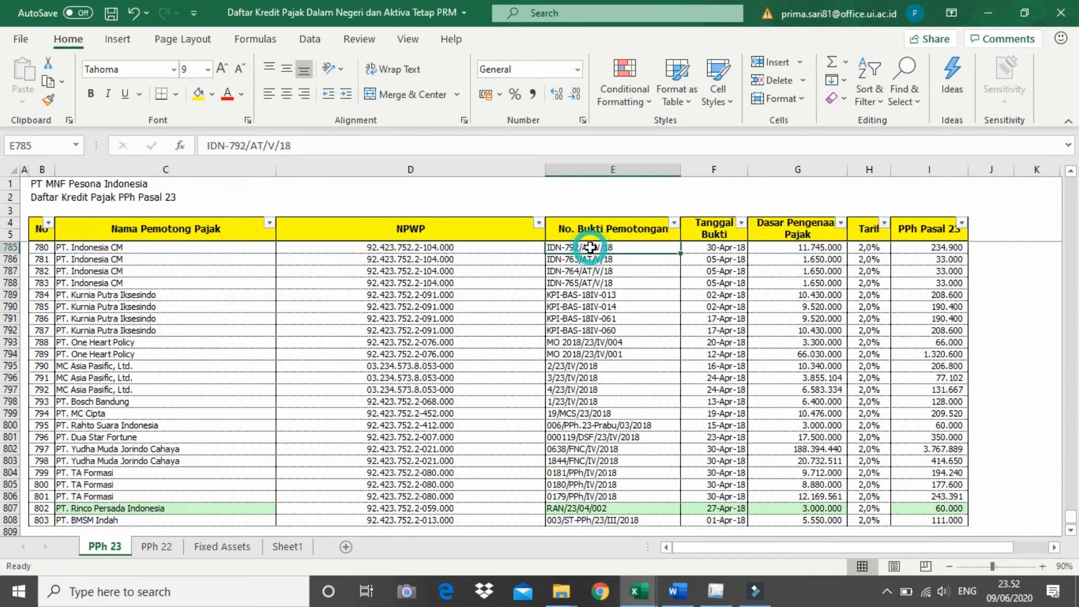
{"action": "left_click_drag", "start_coordinate": [1073, 516], "coordinate": [1071, 169]}
{"action": "left_click", "coordinate": [628, 247]}
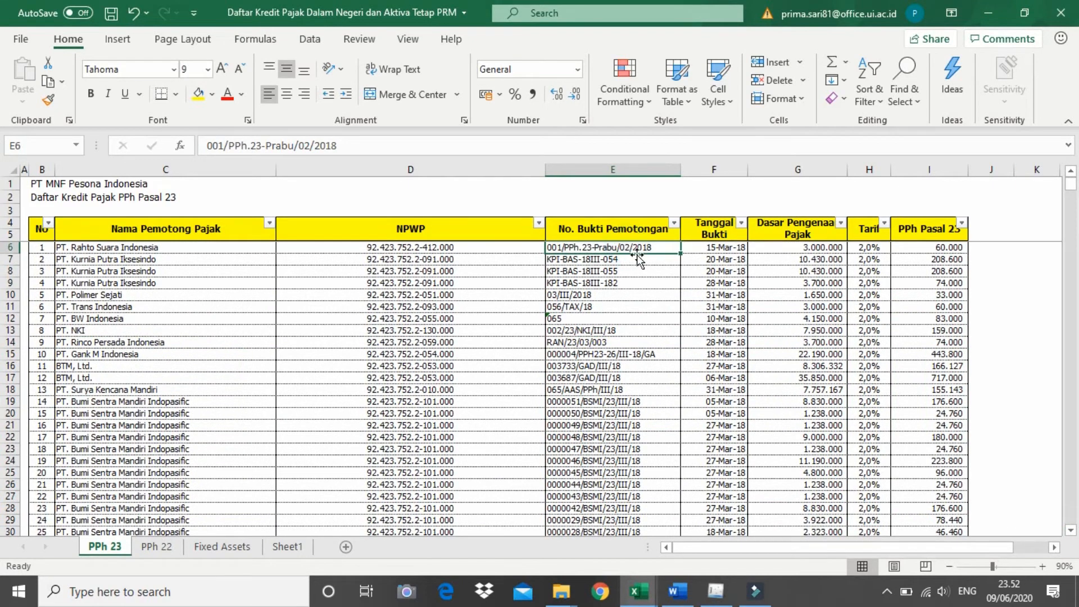
{"action": "key", "text": "ctrl+shift+Down"}
{"action": "key", "text": "ctrl+c"}
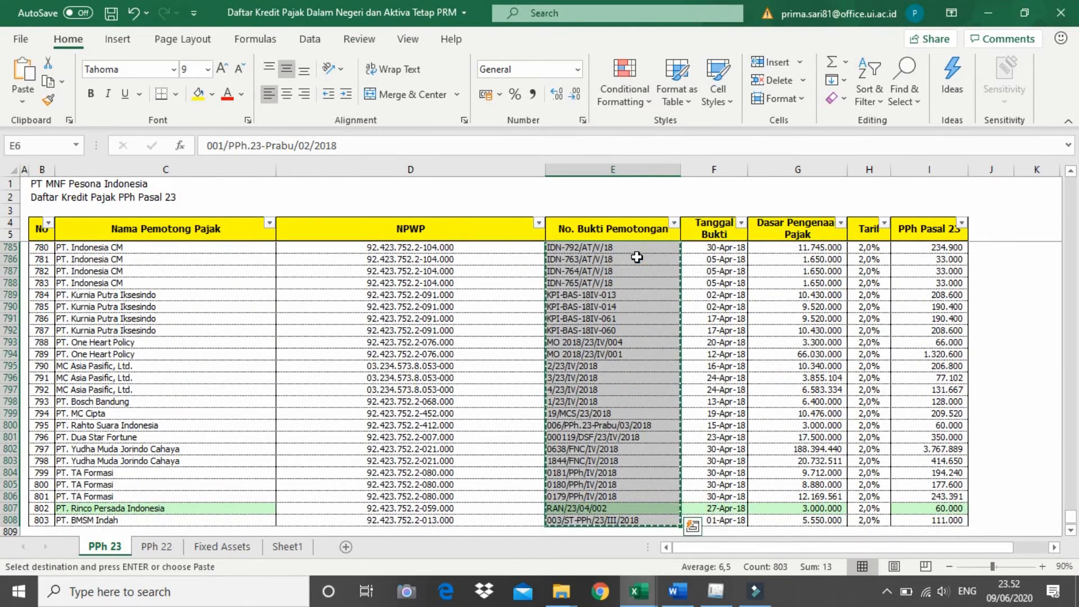
{"action": "key", "text": "alt+Tab"}
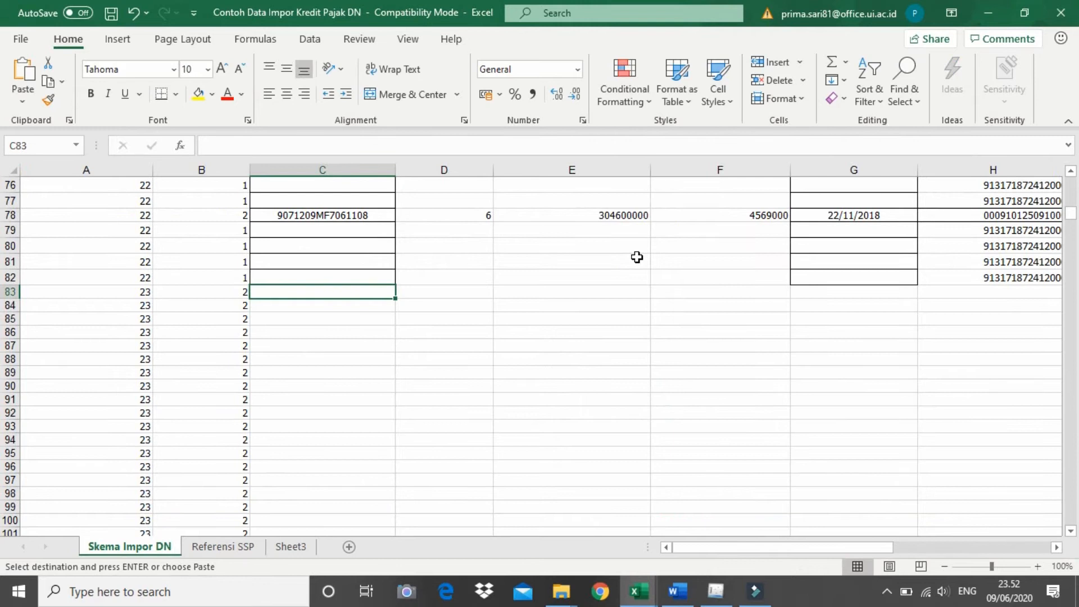
{"action": "key", "text": "ctrl+v"}
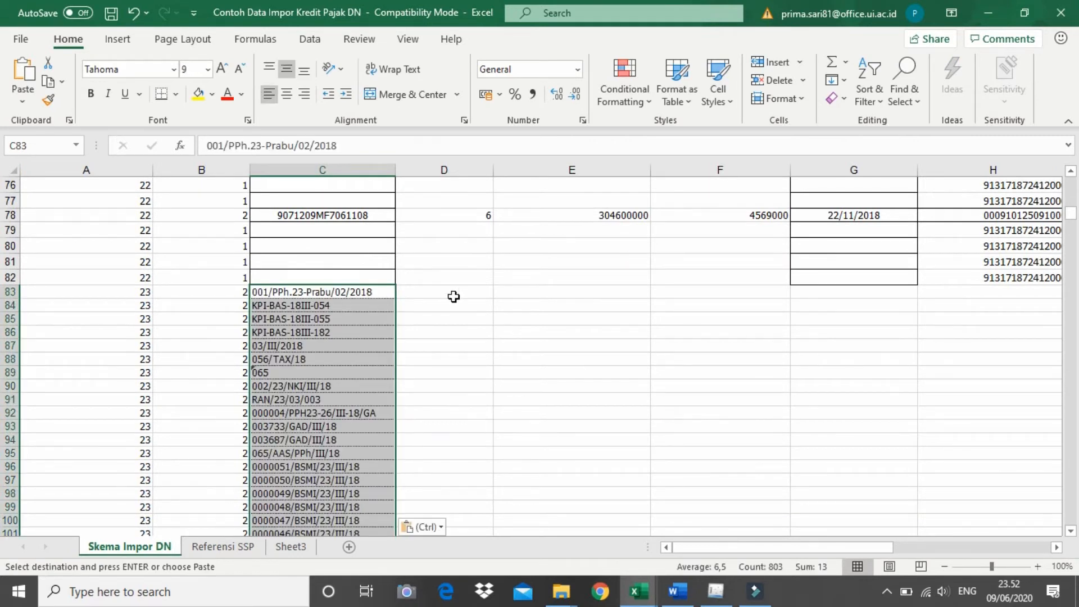
Check the income type codes in the note on the Jenis penghasilan heading against the Tarif column of the PPh 23 list.
{"action": "left_click", "coordinate": [453, 297]}
{"action": "left_click_drag", "start_coordinate": [1071, 212], "coordinate": [1070, 185]}
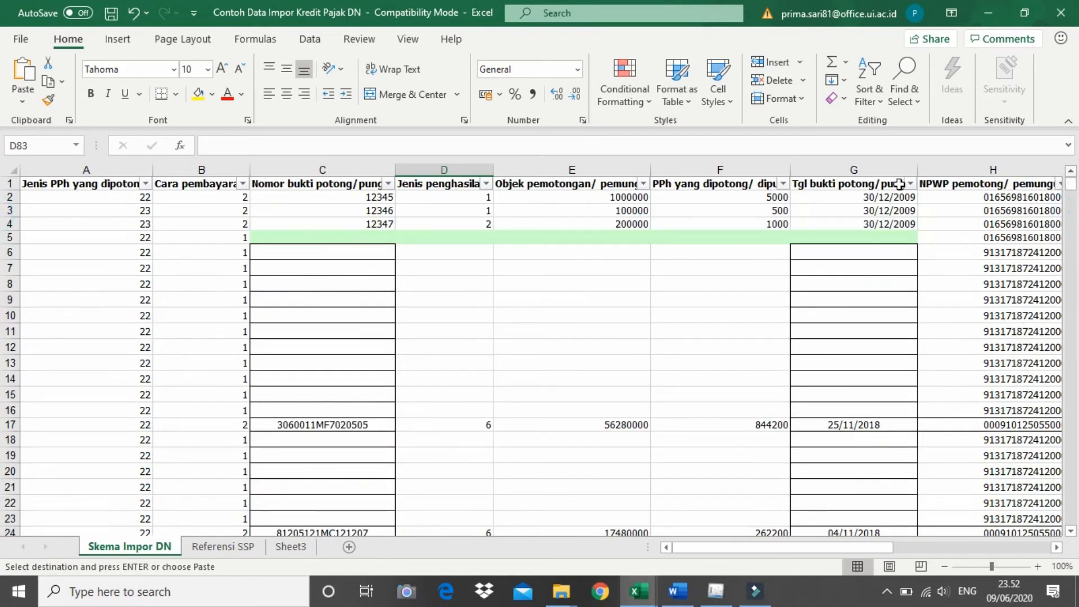
{"action": "left_click", "coordinate": [467, 183]}
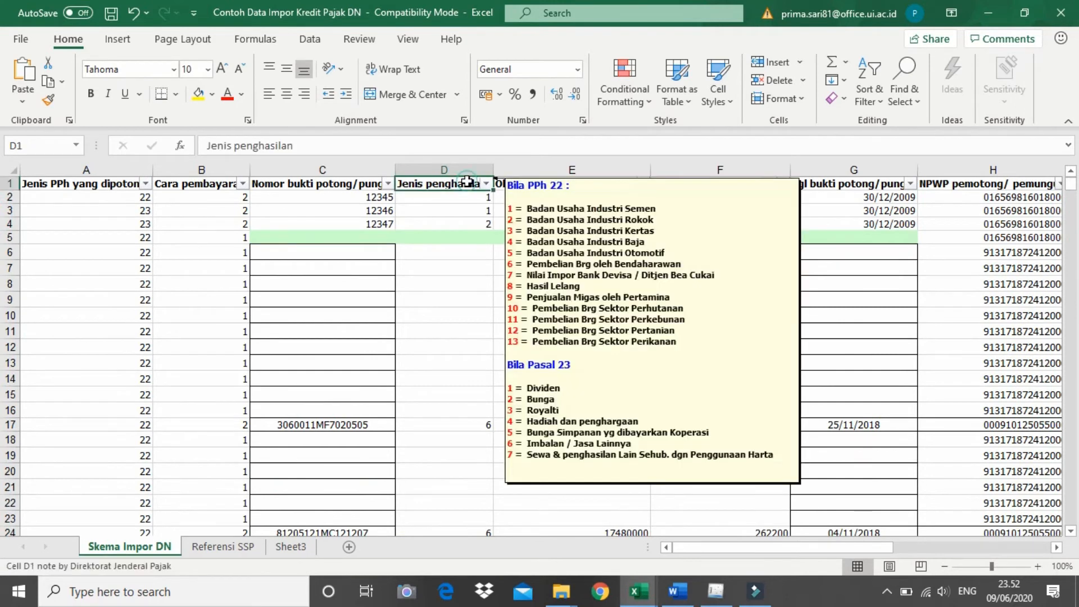
{"action": "key", "text": "alt+Tab"}
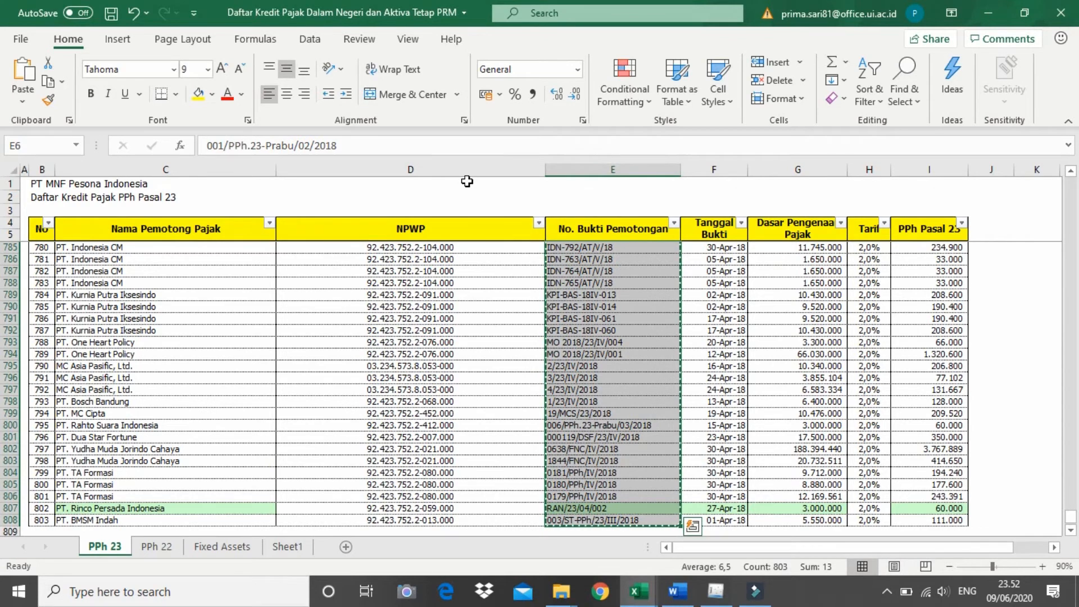
{"action": "left_click", "coordinate": [862, 388]}
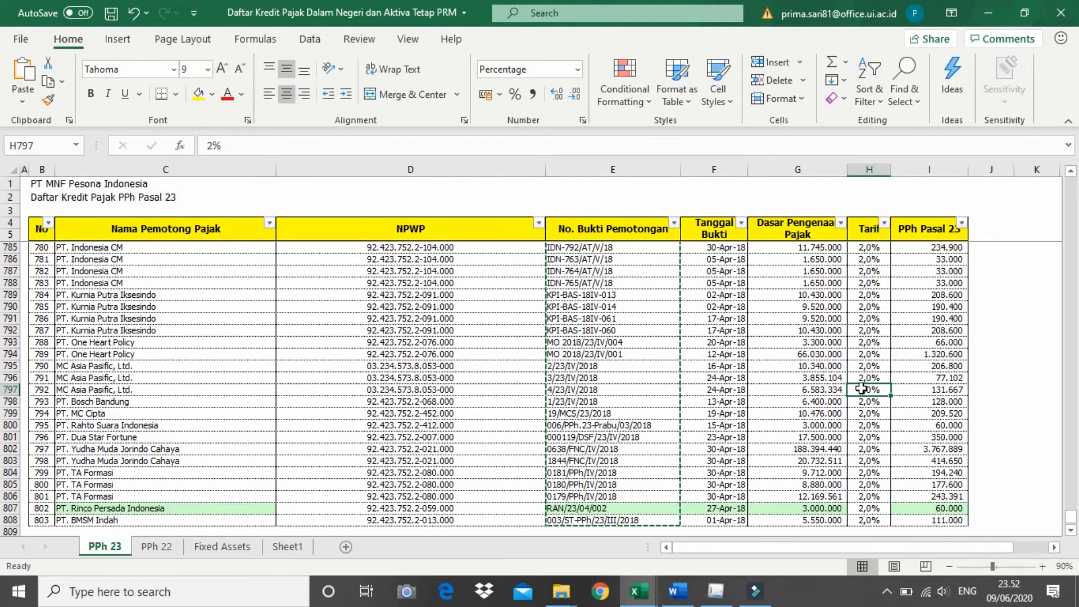
{"action": "key", "text": "alt+Tab"}
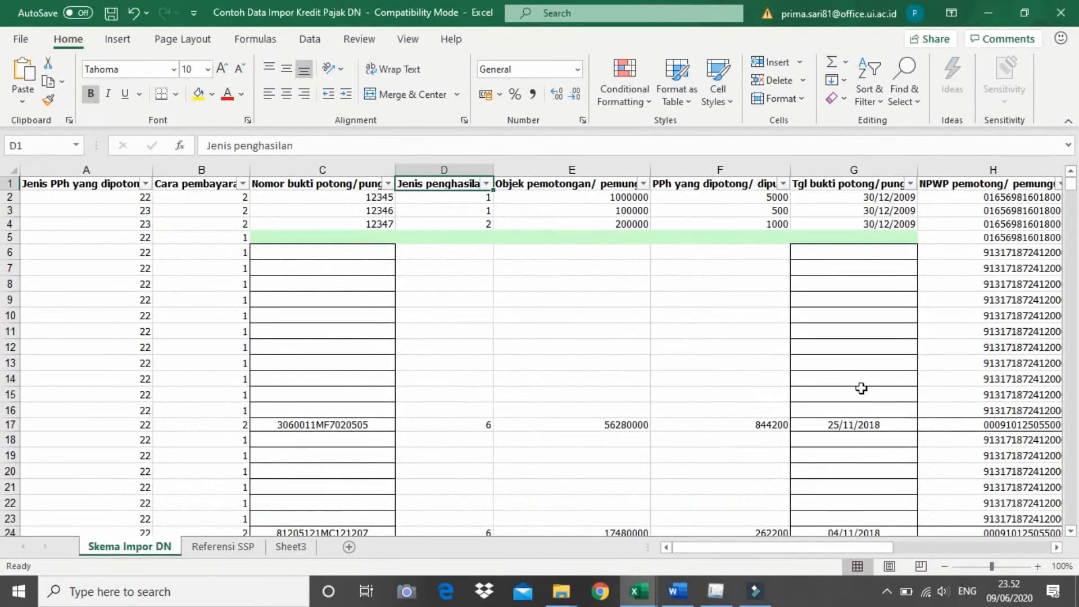
{"action": "scroll", "coordinate": [581, 414], "scroll_direction": "down", "scroll_amount": 15}
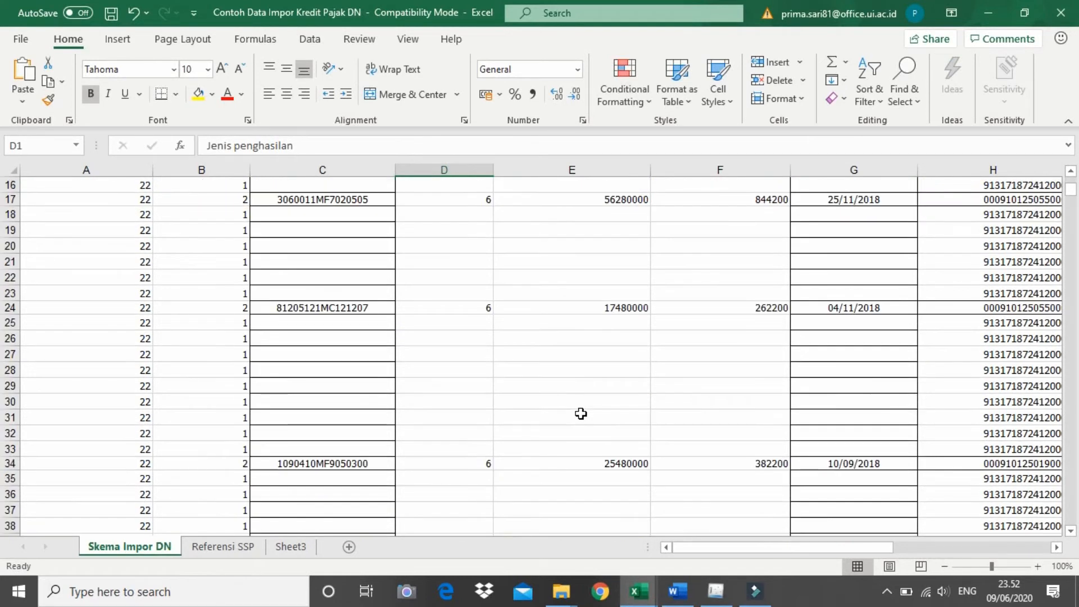
{"action": "scroll", "coordinate": [581, 414], "scroll_direction": "down", "scroll_amount": 5}
{"action": "scroll", "coordinate": [582, 413], "scroll_direction": "up", "scroll_amount": 6}
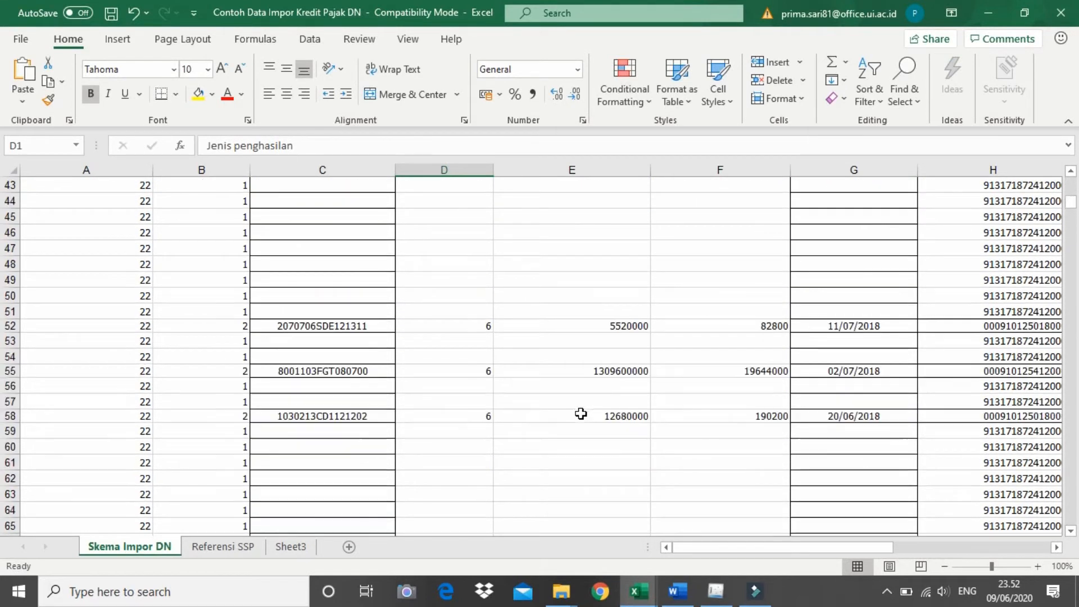
{"action": "left_click_drag", "start_coordinate": [1072, 201], "coordinate": [1072, 183]}
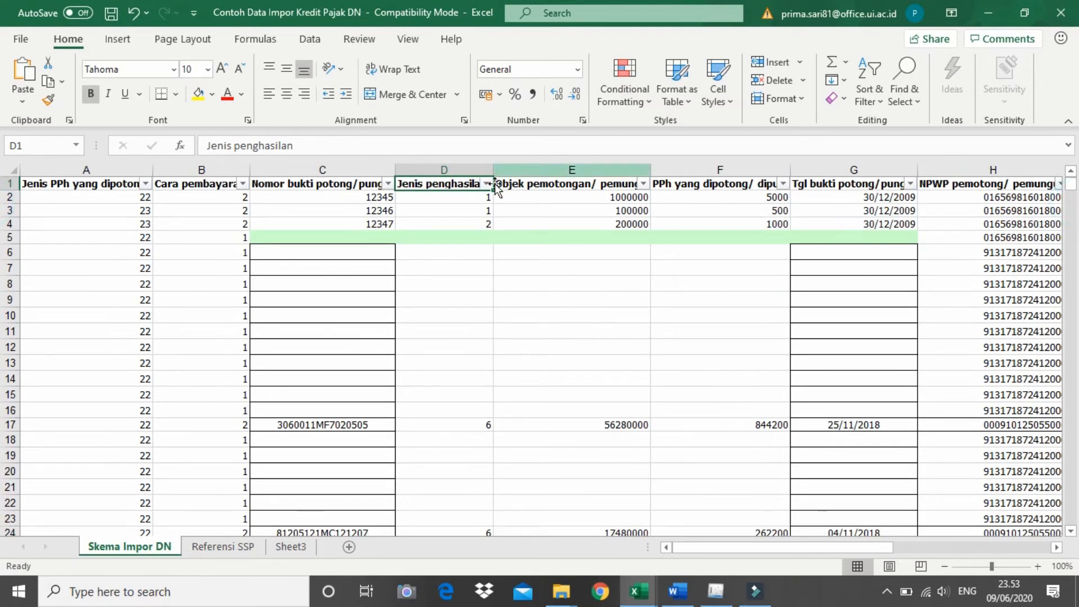
{"action": "mouse_move", "coordinate": [452, 185]}
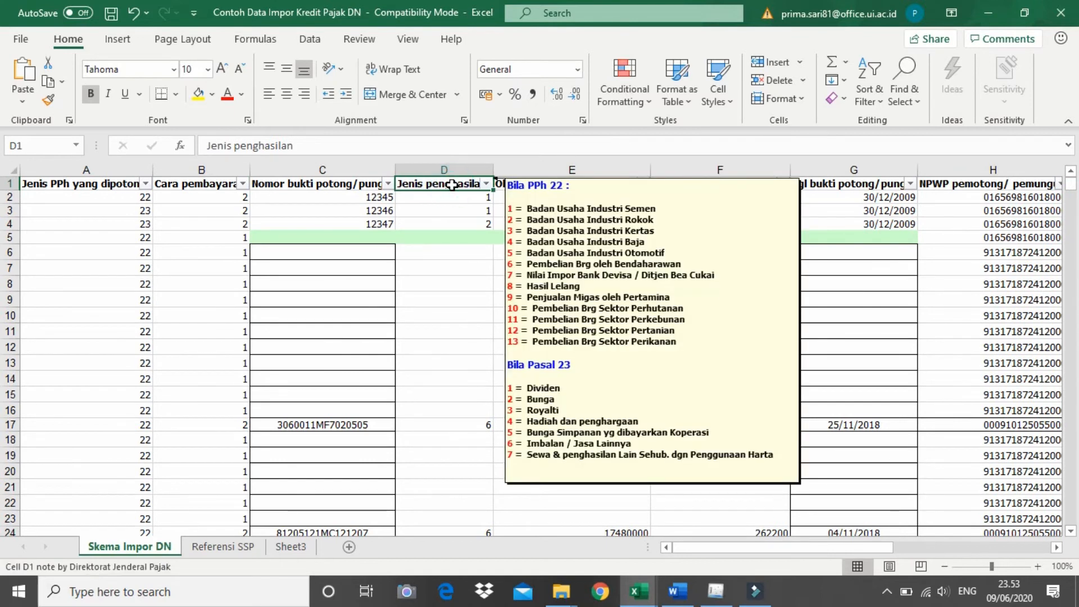
Enter 6 as the Jenis penghasilan in D83, the first row of the PPh 23 block.
{"action": "scroll", "coordinate": [461, 330], "scroll_direction": "down", "scroll_amount": 9}
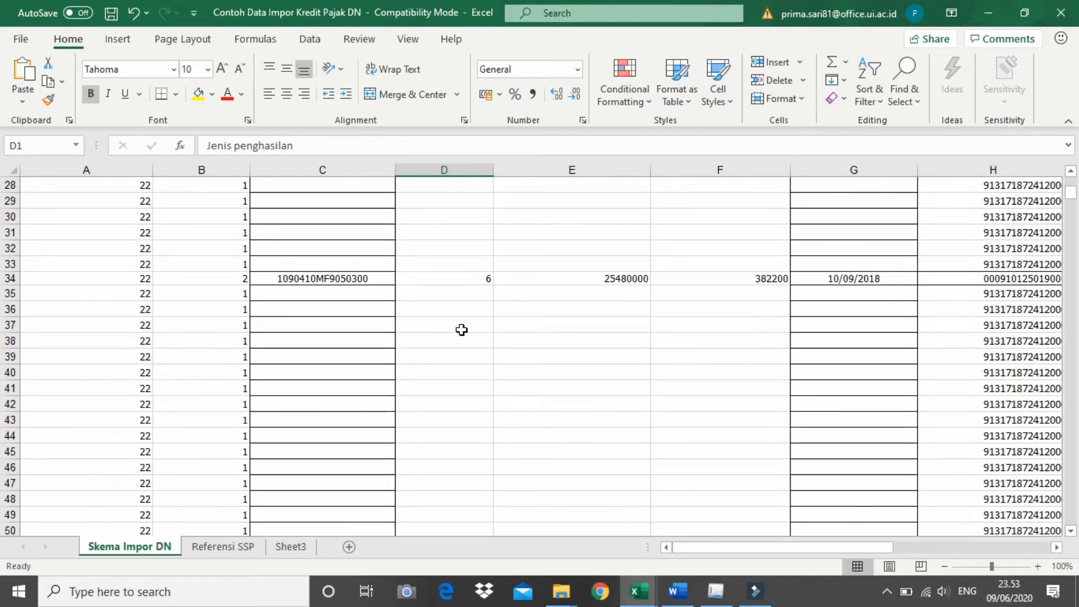
{"action": "scroll", "coordinate": [599, 329], "scroll_direction": "down", "scroll_amount": 20}
{"action": "scroll", "coordinate": [600, 329], "scroll_direction": "up", "scroll_amount": 7}
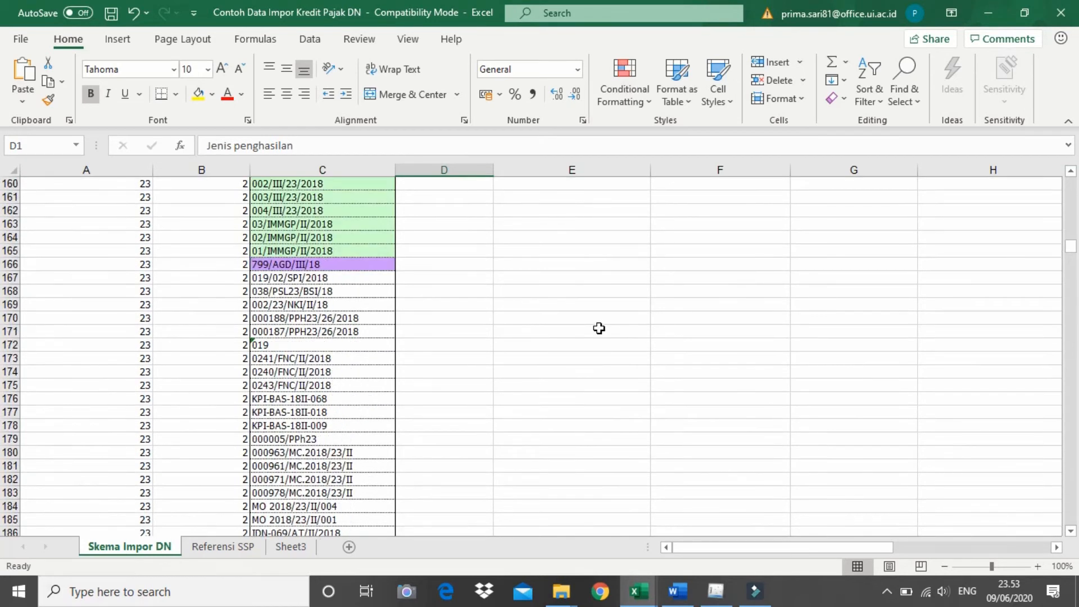
{"action": "scroll", "coordinate": [599, 329], "scroll_direction": "up", "scroll_amount": 8}
{"action": "scroll", "coordinate": [599, 328], "scroll_direction": "up", "scroll_amount": 17}
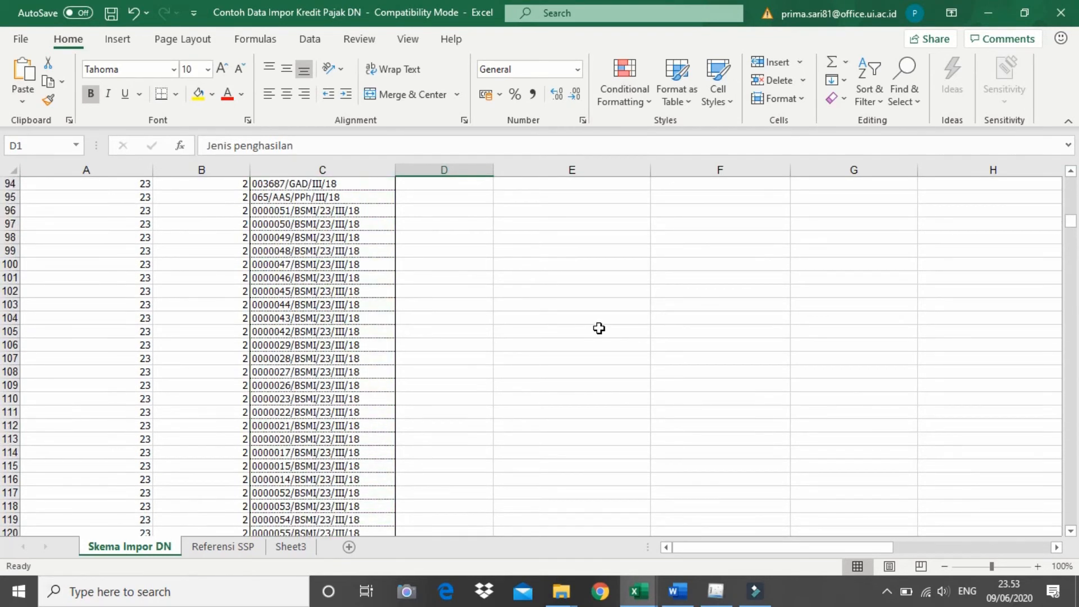
{"action": "scroll", "coordinate": [597, 326], "scroll_direction": "down", "scroll_amount": 2}
{"action": "left_click", "coordinate": [459, 337]}
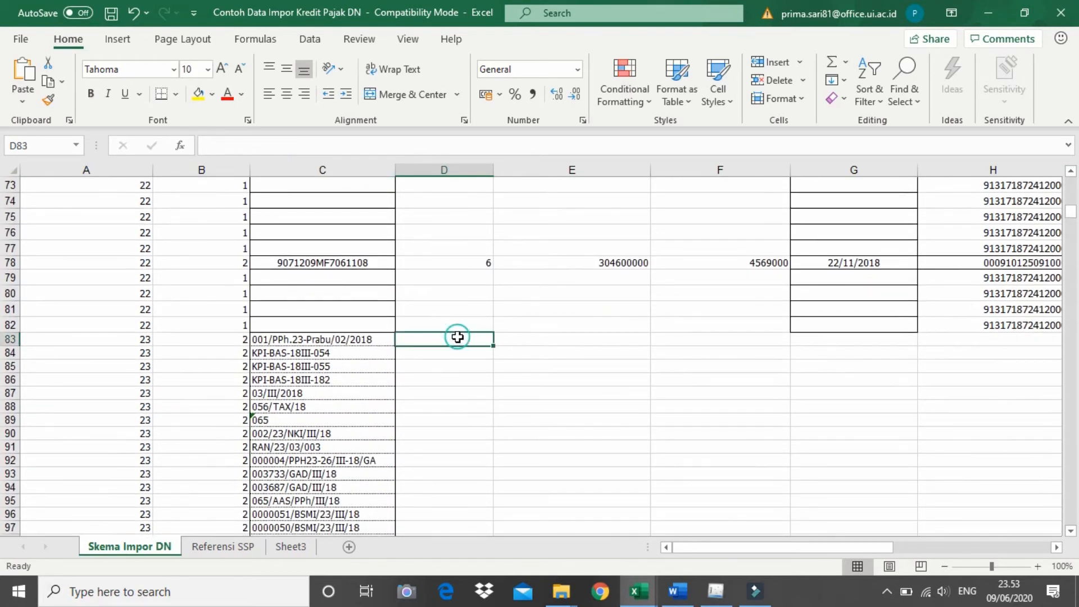
{"action": "type", "text": "6"}
{"action": "left_click", "coordinate": [480, 419]}
Copy the 6 from D83 down the Jenis penghasilan column through D885.
{"action": "left_click", "coordinate": [449, 340]}
{"action": "key", "text": "ctrl+c"}
{"action": "left_click", "coordinate": [449, 364]}
{"action": "left_click", "coordinate": [462, 353]}
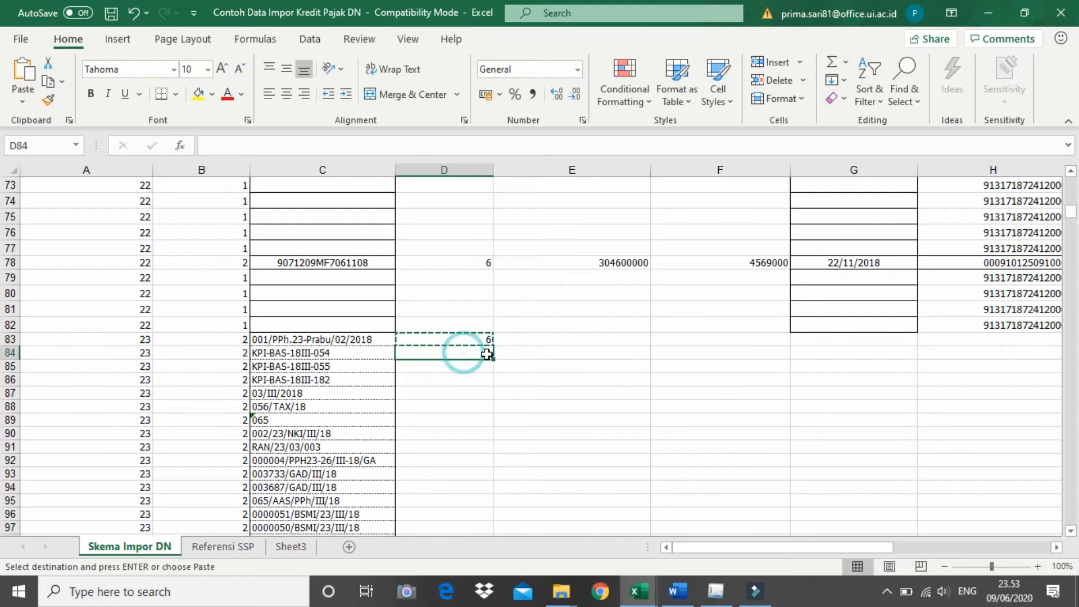
{"action": "key", "text": "ctrl+shift+Down"}
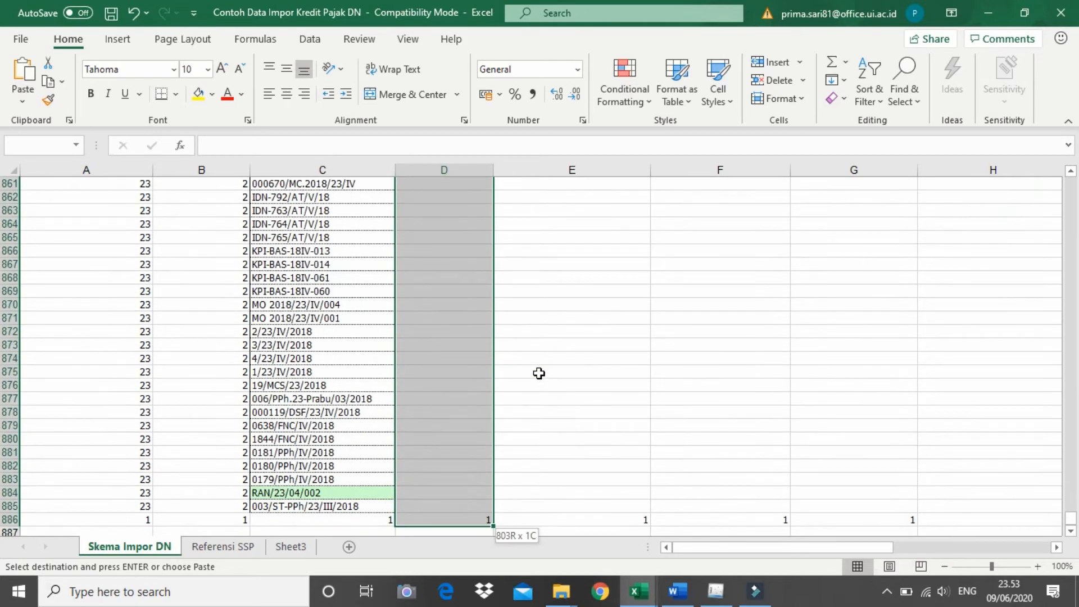
{"action": "key", "text": "shift+Up"}
{"action": "key", "text": "ctrl+v"}
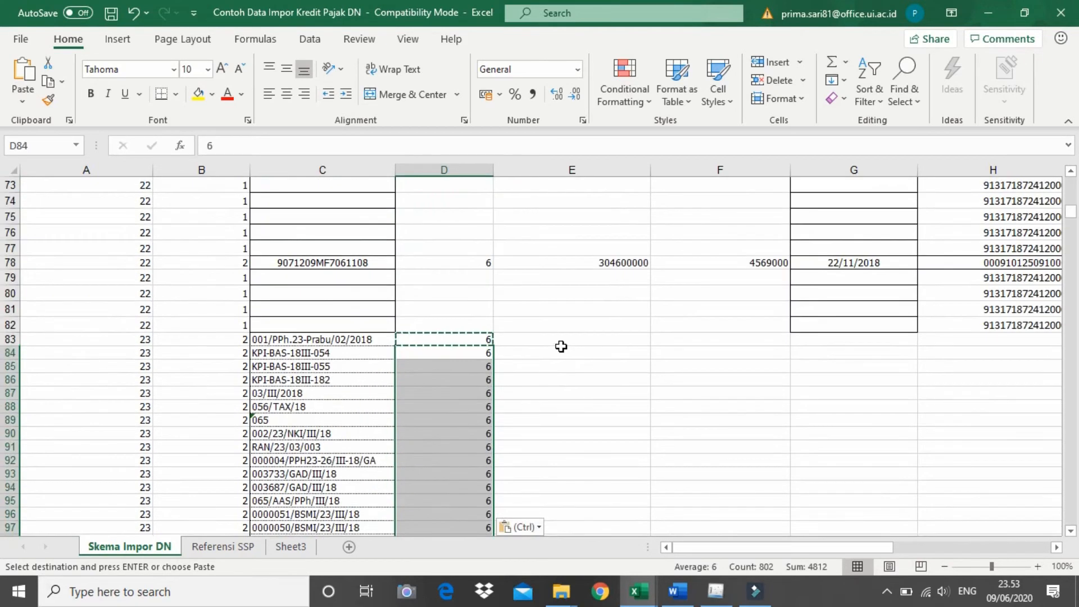
{"action": "double_click", "coordinate": [478, 339]}
Copy the Dasar Pengenaan Pajak amounts G6:G808 from the PPh 23 sheet into the import template as values only, starting at E83.
{"action": "left_click", "coordinate": [558, 339]}
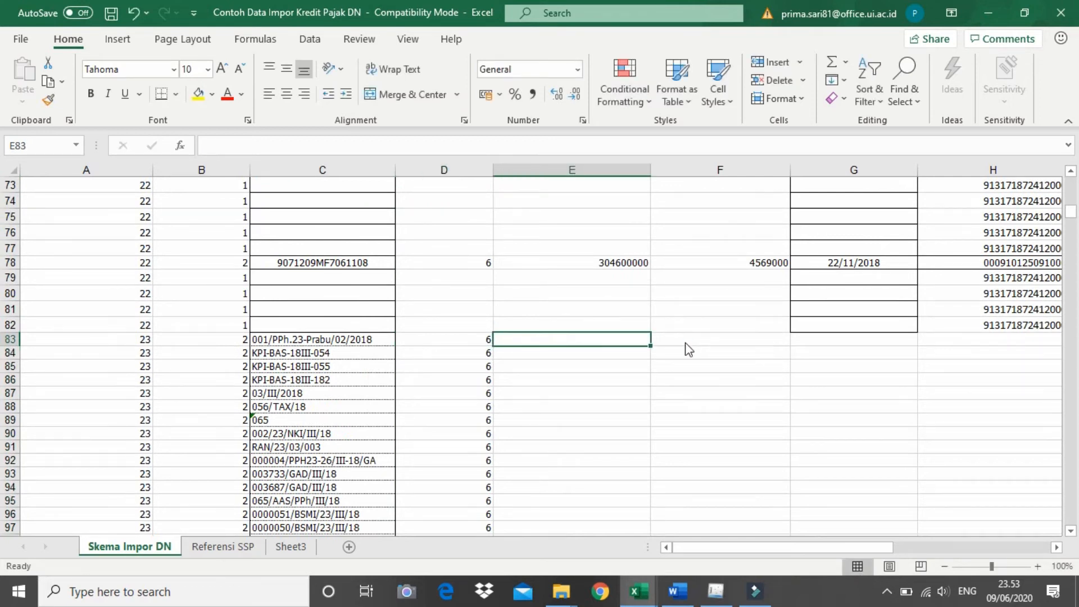
{"action": "key", "text": "alt+Tab"}
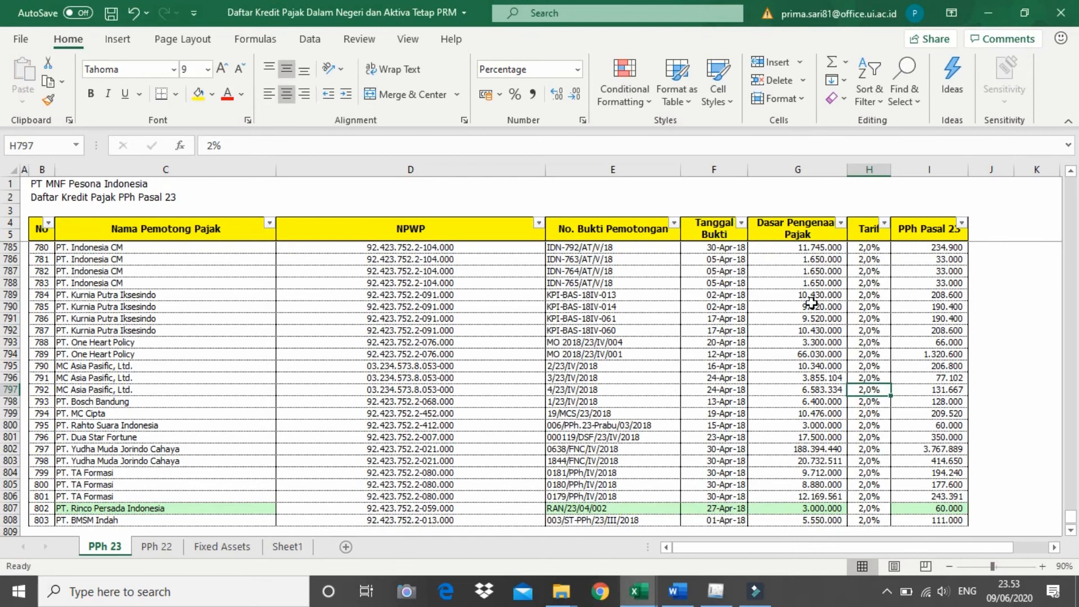
{"action": "left_click", "coordinate": [822, 249]}
{"action": "left_click_drag", "start_coordinate": [1071, 526], "coordinate": [1071, 181]}
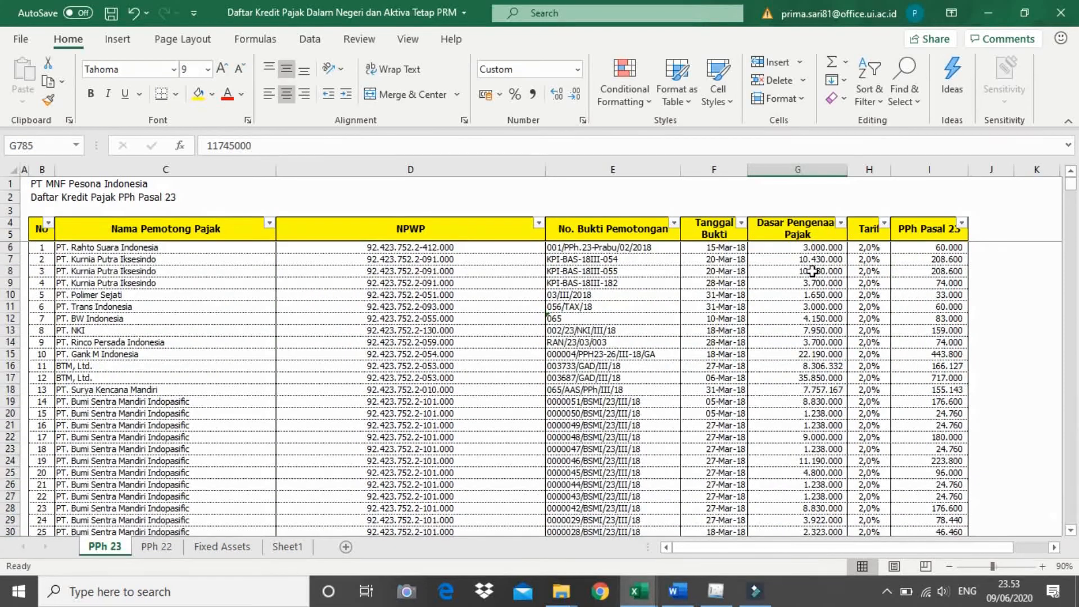
{"action": "left_click", "coordinate": [826, 248]}
{"action": "key", "text": "ctrl+shift+Down"}
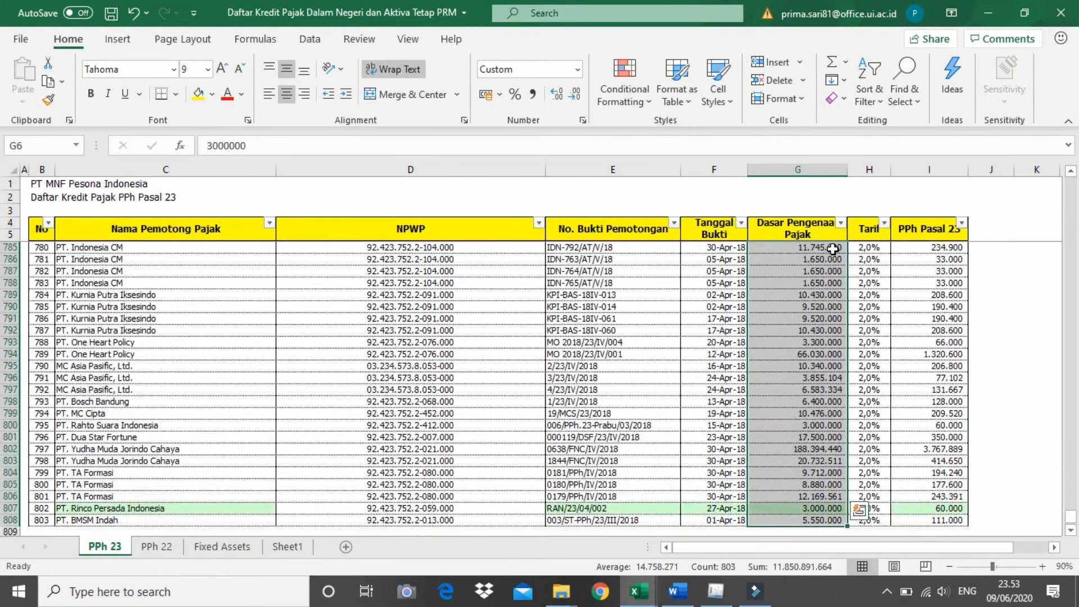
{"action": "key", "text": "ctrl+c"}
{"action": "key", "text": "alt+Tab"}
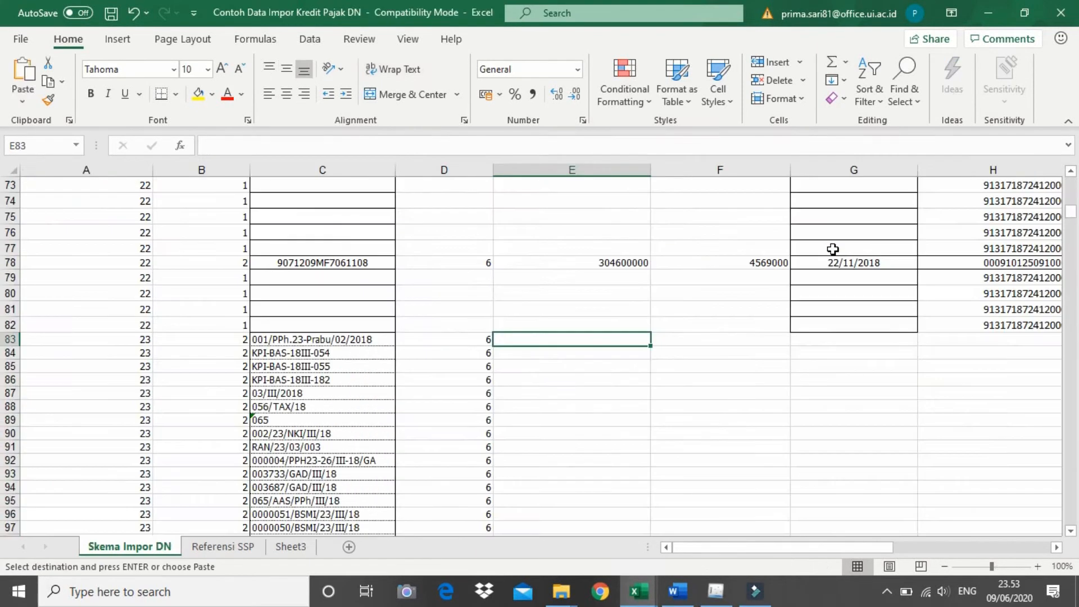
{"action": "key", "text": "alt+e"}
{"action": "key", "text": "s"}
{"action": "key", "text": "v"}
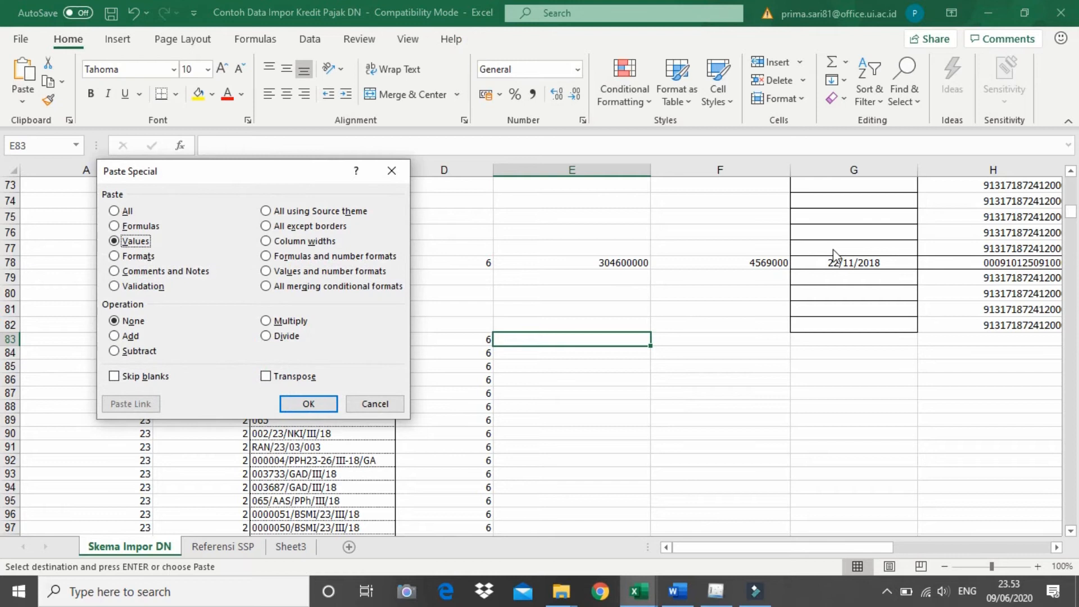
{"action": "key", "text": "Return"}
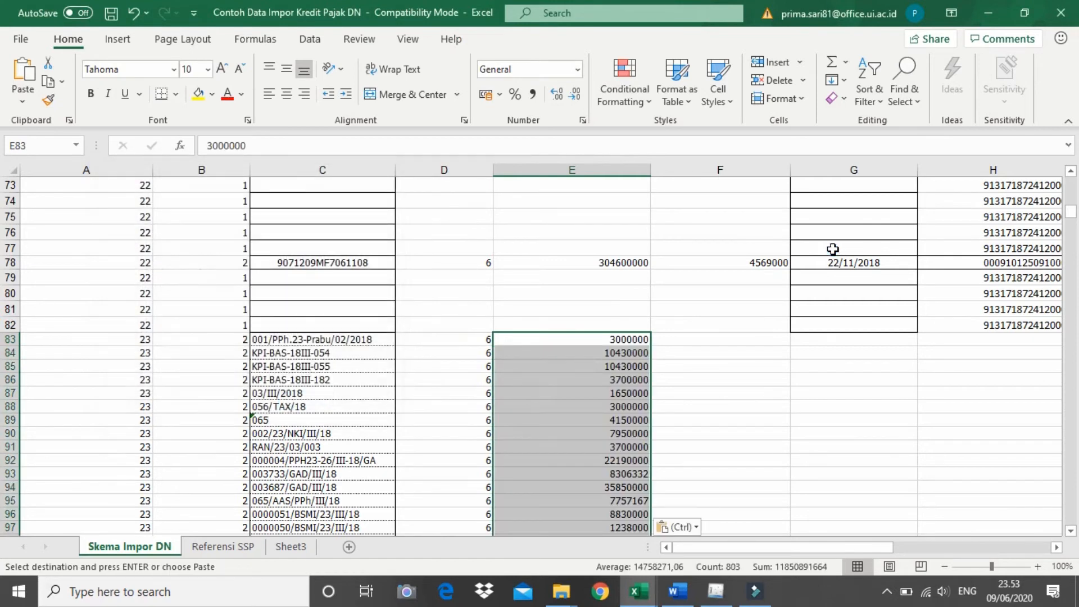
Copy the PPh Pasal 23 amounts I6:I808 from the PPh 23 sheet into the import template as values only, starting at F83.
{"action": "left_click", "coordinate": [720, 345]}
{"action": "key", "text": "alt+Tab"}
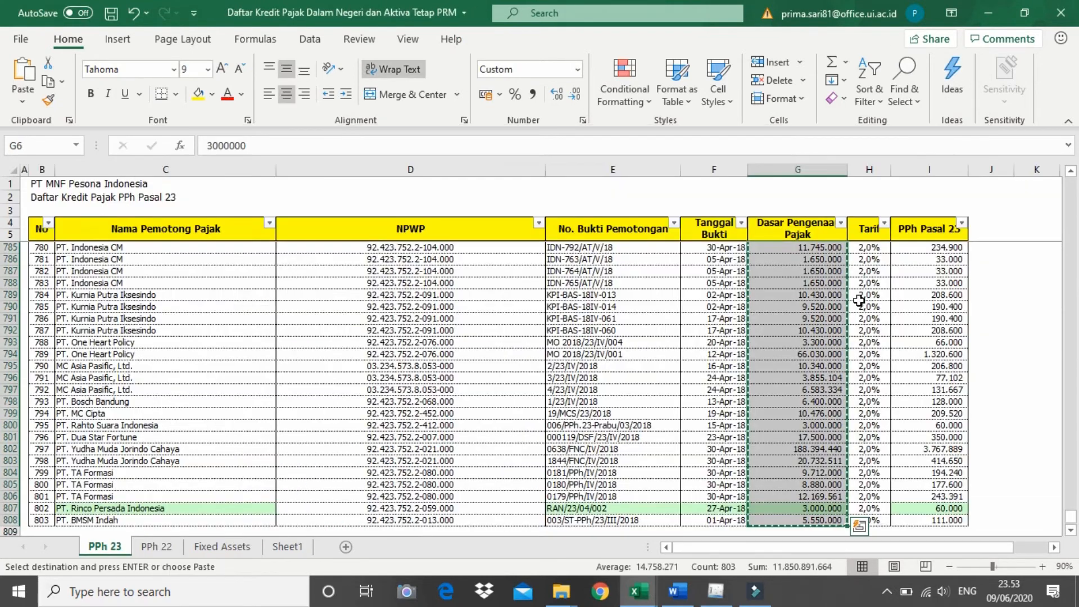
{"action": "left_click", "coordinate": [929, 248]}
{"action": "left_click_drag", "start_coordinate": [1070, 510], "coordinate": [1071, 182]}
{"action": "left_click", "coordinate": [922, 252]}
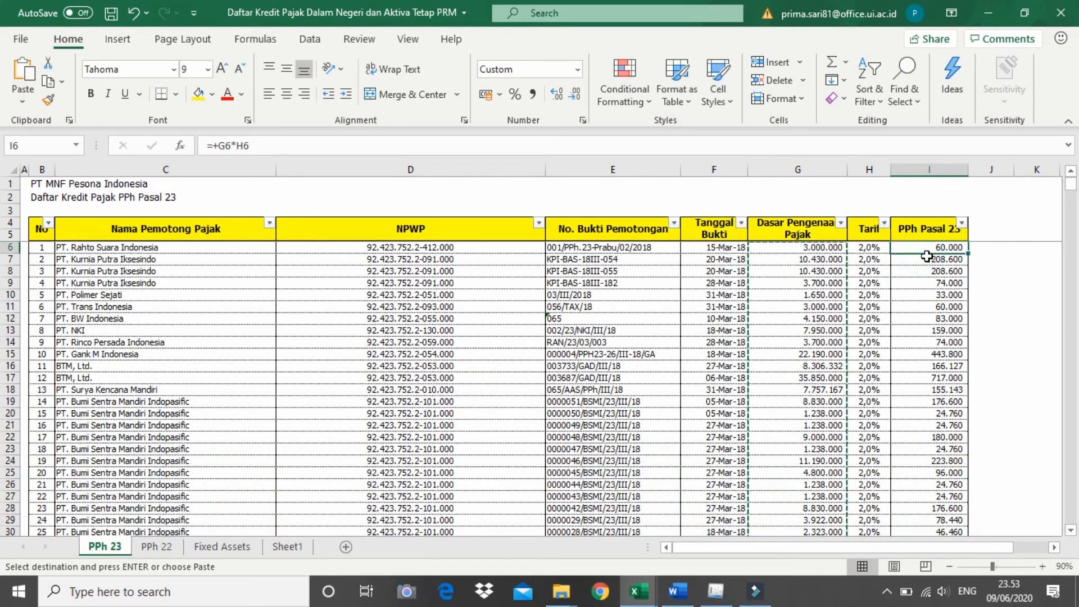
{"action": "key", "text": "ctrl+shift+Down"}
{"action": "key", "text": "ctrl+c"}
{"action": "key", "text": "alt+Tab"}
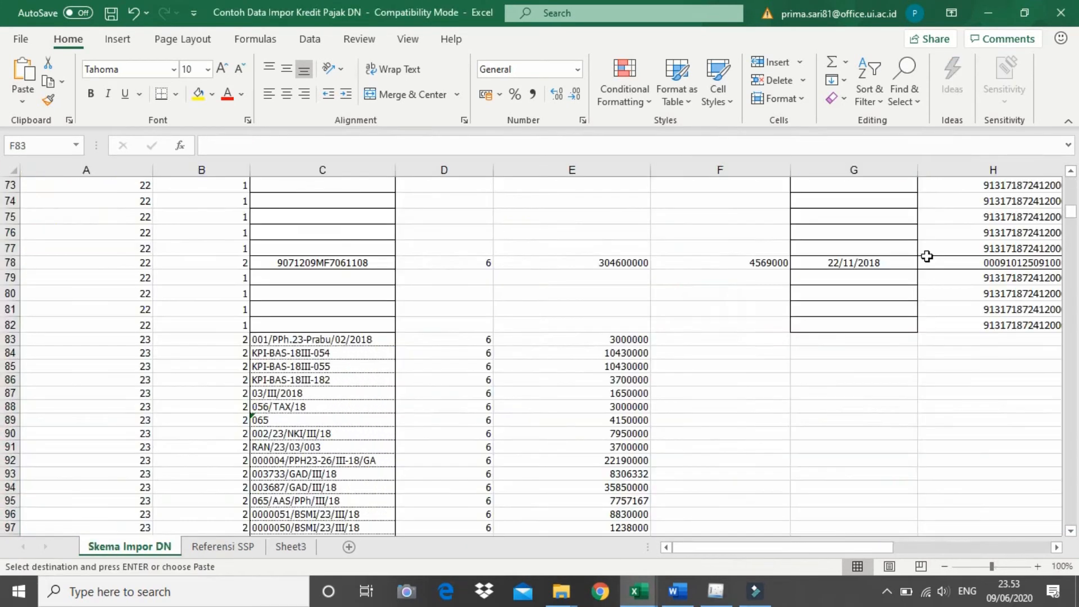
{"action": "key", "text": "ctrl+alt+v"}
{"action": "key", "text": "v"}
{"action": "key", "text": "Return"}
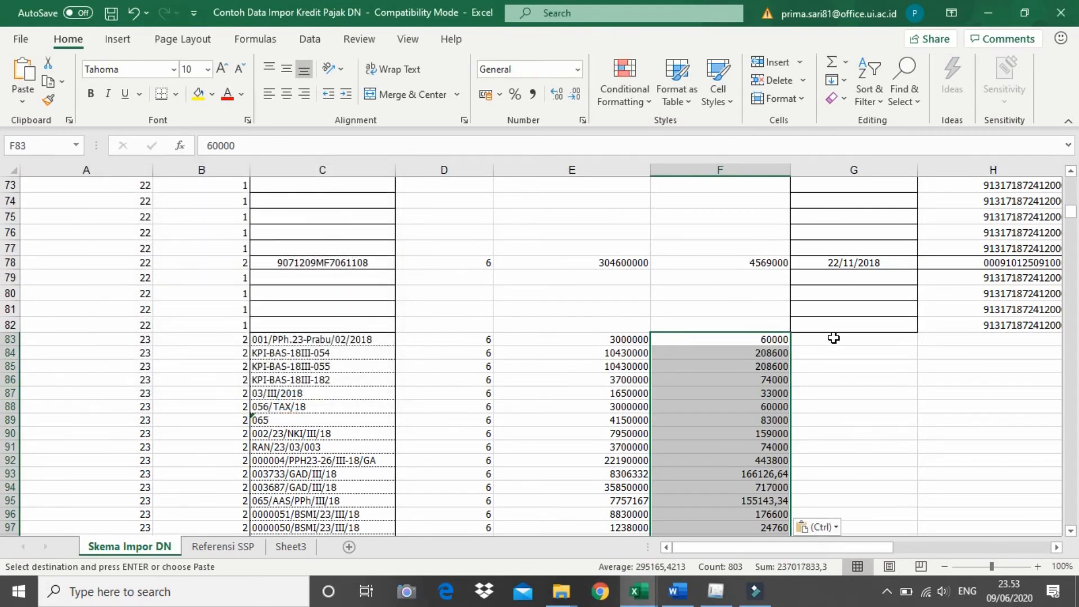
Copy the Tanggal Bukti dates F6:F808 from the PPh 23 sheet into the import template, starting at G83.
{"action": "left_click", "coordinate": [834, 338]}
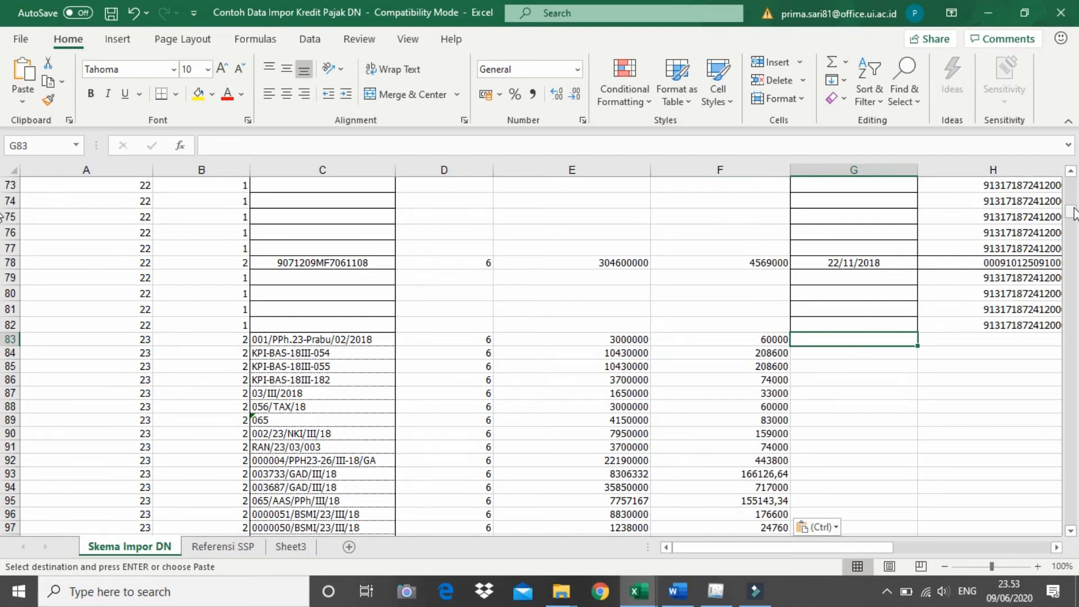
{"action": "key", "text": "alt+Tab"}
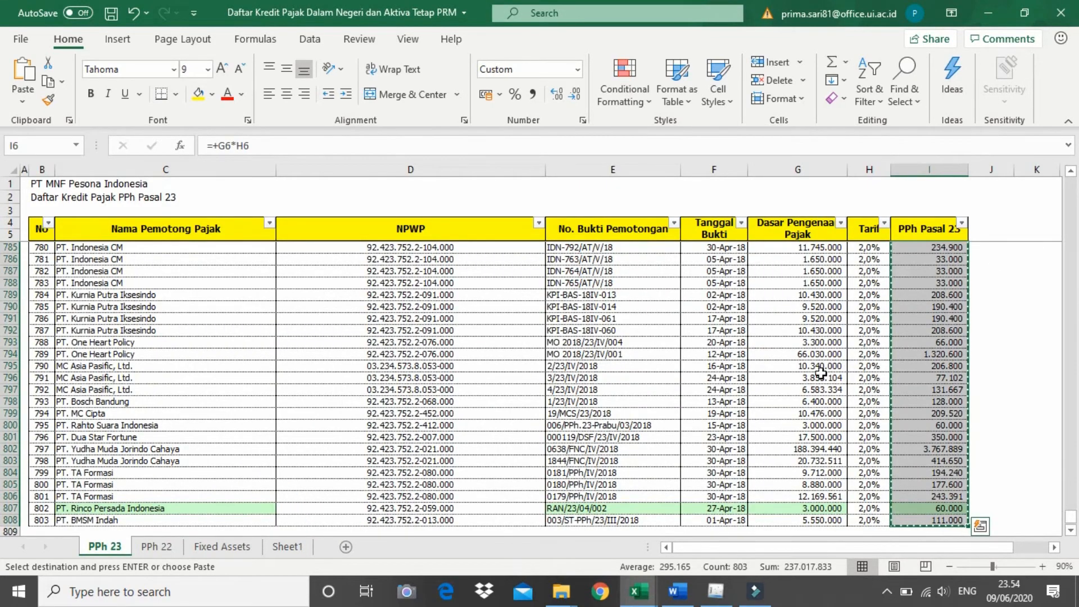
{"action": "left_click", "coordinate": [727, 249]}
{"action": "left_click_drag", "start_coordinate": [1071, 516], "coordinate": [1072, 184]}
{"action": "left_click", "coordinate": [712, 247]}
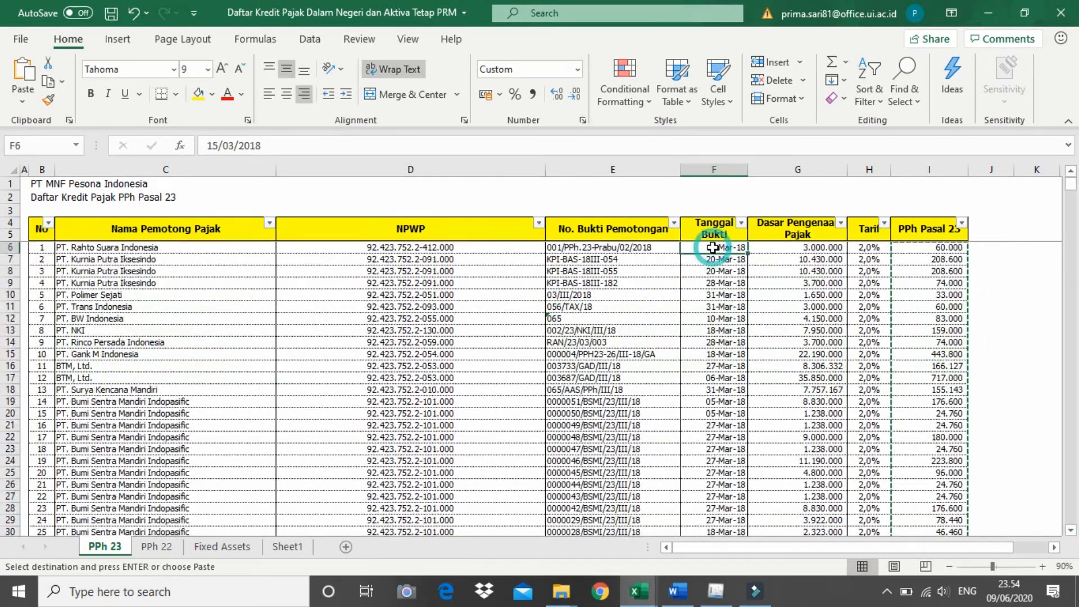
{"action": "key", "text": "ctrl+shift+Down"}
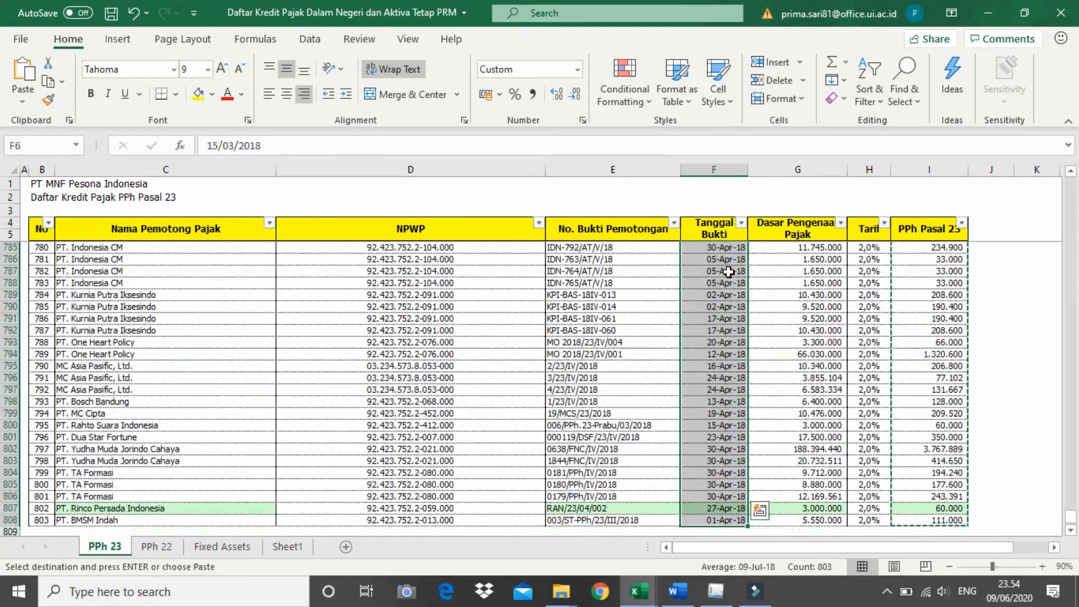
{"action": "key", "text": "alt+Tab"}
{"action": "left_click", "coordinate": [854, 340]}
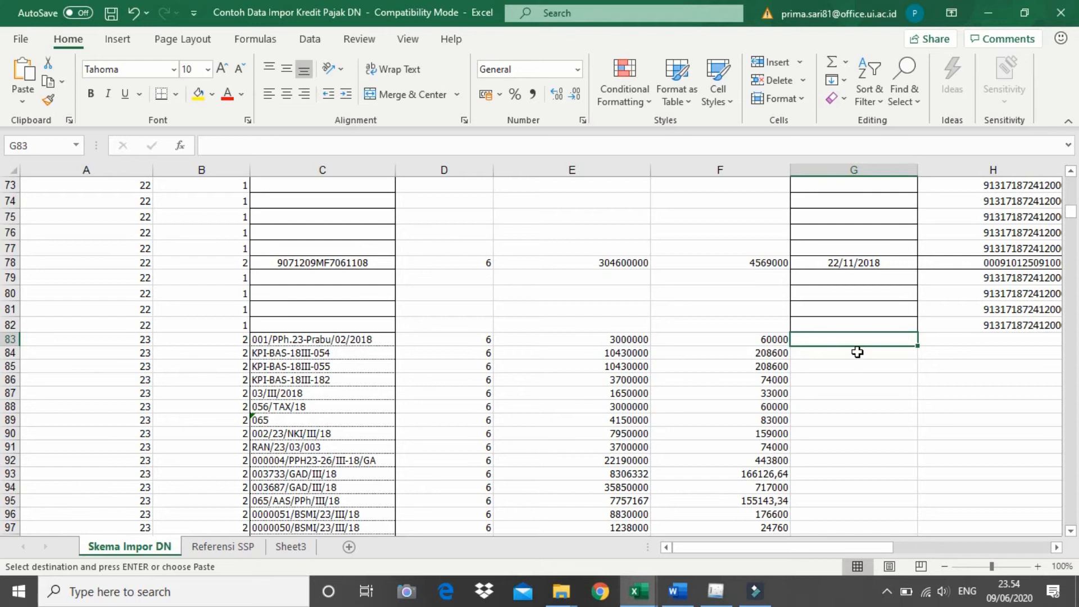
{"action": "key", "text": "ctrl+v"}
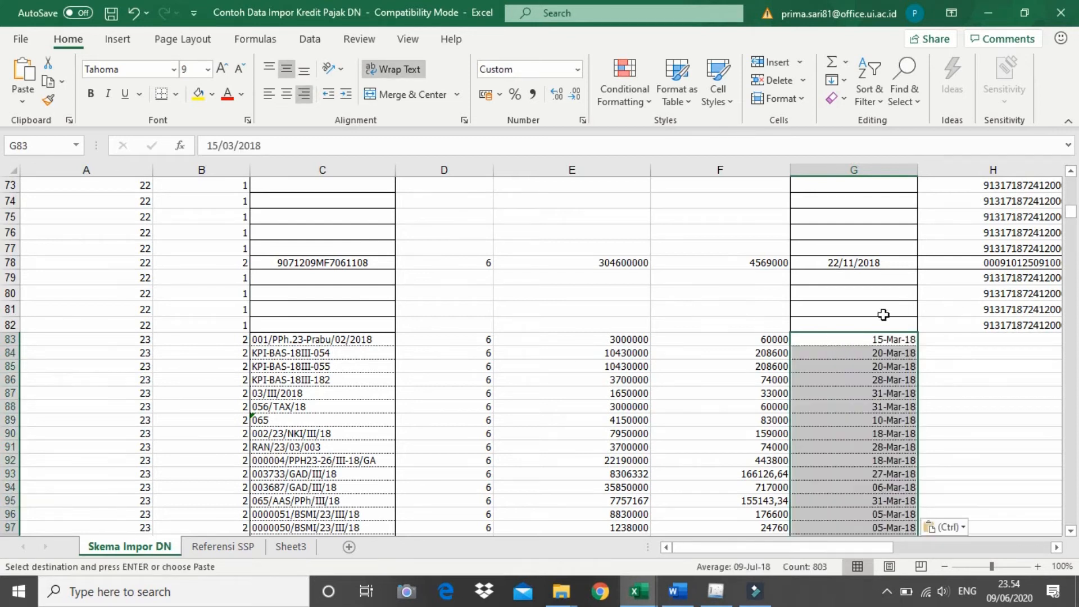
Format the pasted dates in G83:G885 with the Date category's *14/03/2012 type.
{"action": "left_click", "coordinate": [582, 120]}
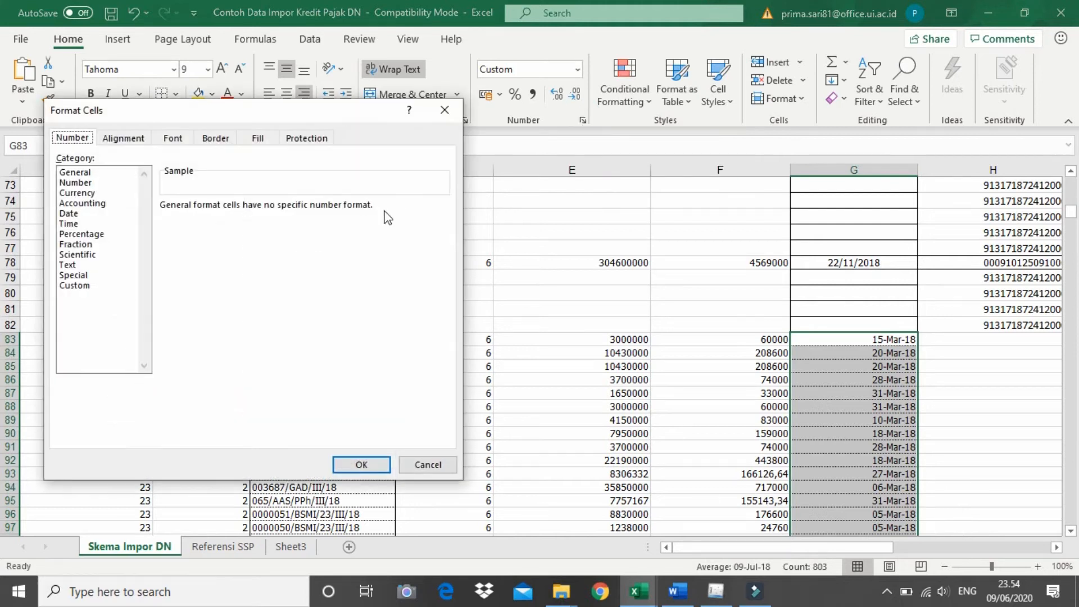
{"action": "left_click", "coordinate": [69, 216]}
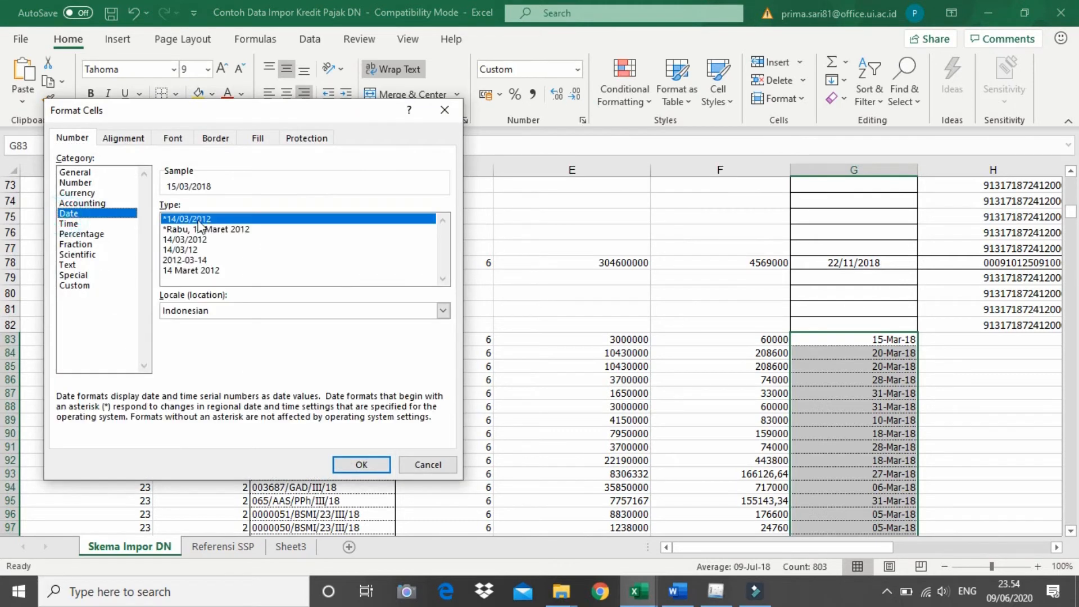
{"action": "left_click", "coordinate": [361, 464]}
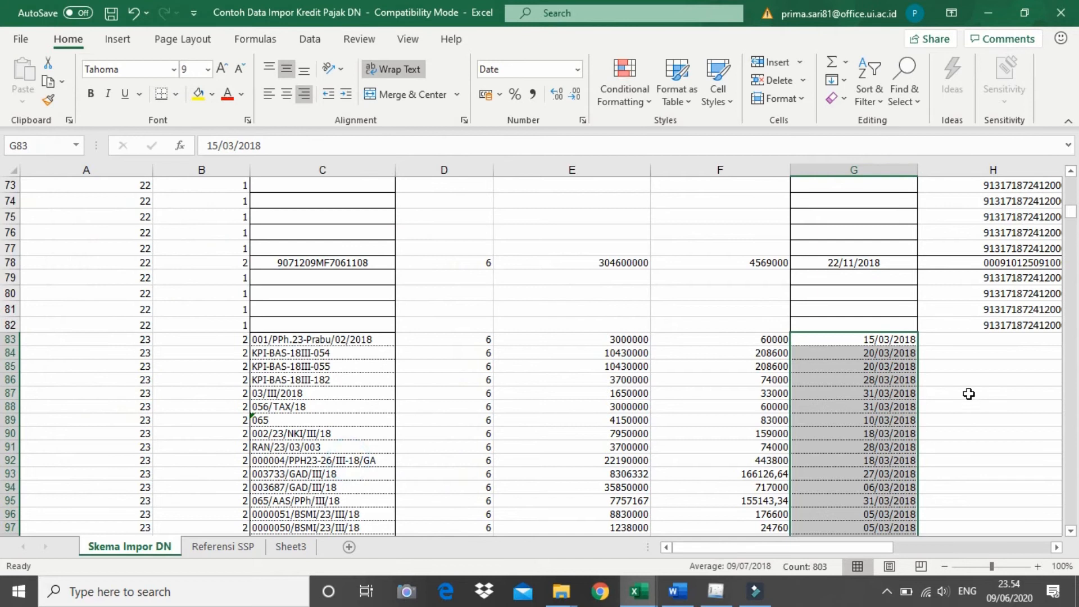
Copy the NPWP numbers D6:D808 from the PPh 23 sheet and return to the import template.
{"action": "left_click", "coordinate": [966, 393]}
{"action": "left_click", "coordinate": [981, 342]}
{"action": "left_click_drag", "start_coordinate": [868, 549], "coordinate": [894, 547]}
{"action": "key", "text": "alt+Tab"}
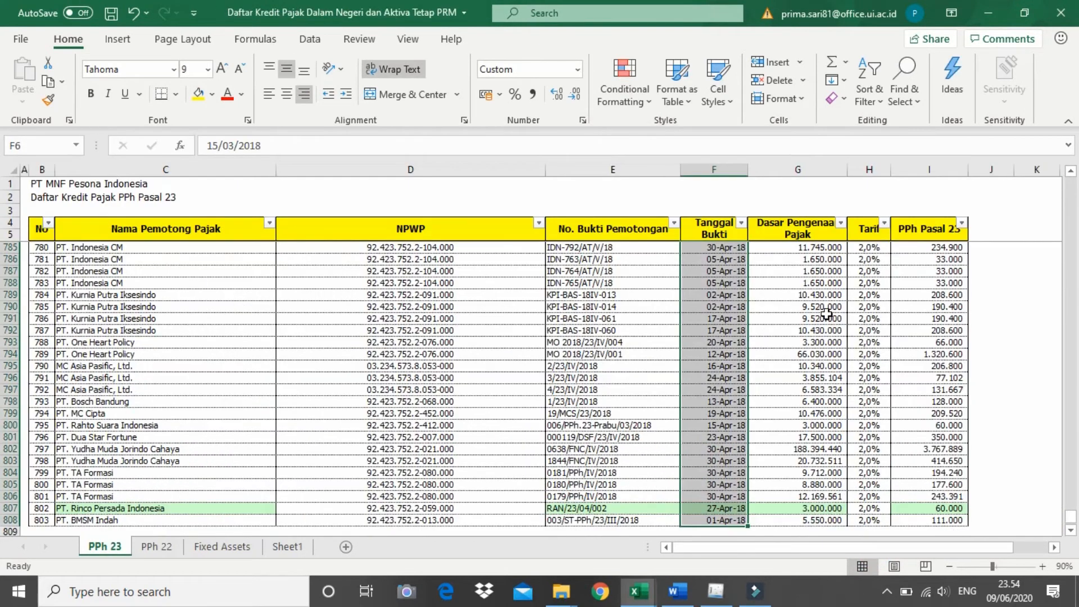
{"action": "left_click", "coordinate": [431, 252]}
{"action": "left_click_drag", "start_coordinate": [1071, 515], "coordinate": [1061, 164]}
{"action": "left_click", "coordinate": [445, 250]}
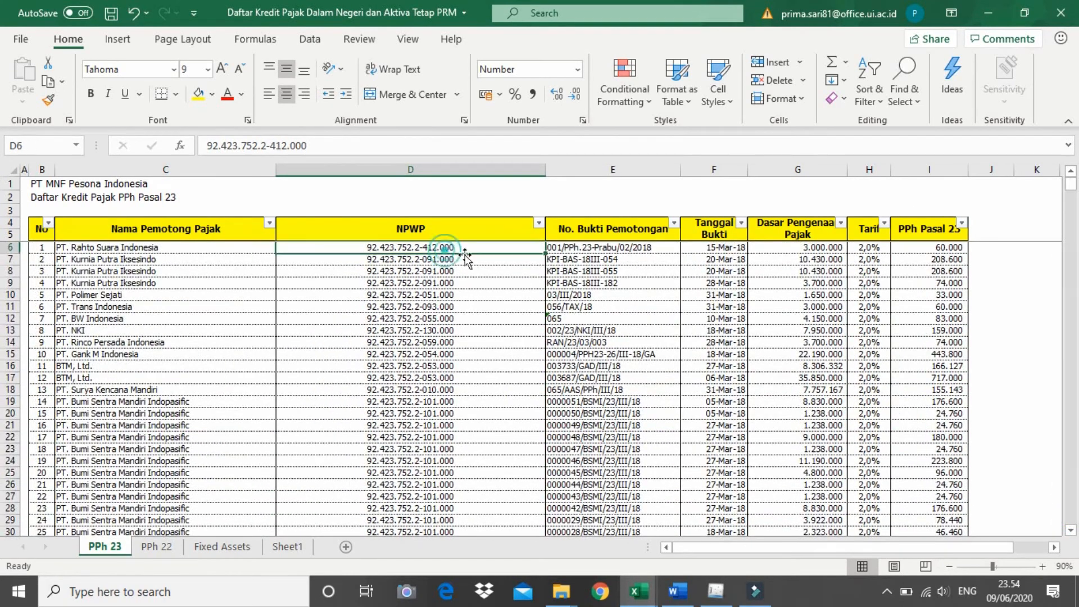
{"action": "key", "text": "ctrl+shift+Down"}
{"action": "key", "text": "ctrl+c"}
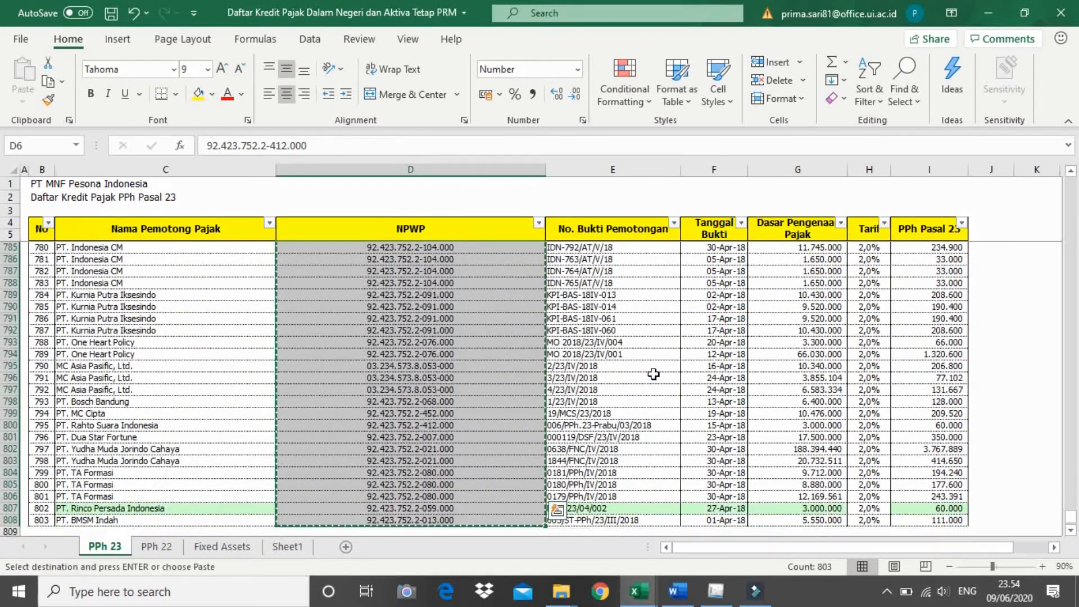
{"action": "key", "text": "alt+Tab"}
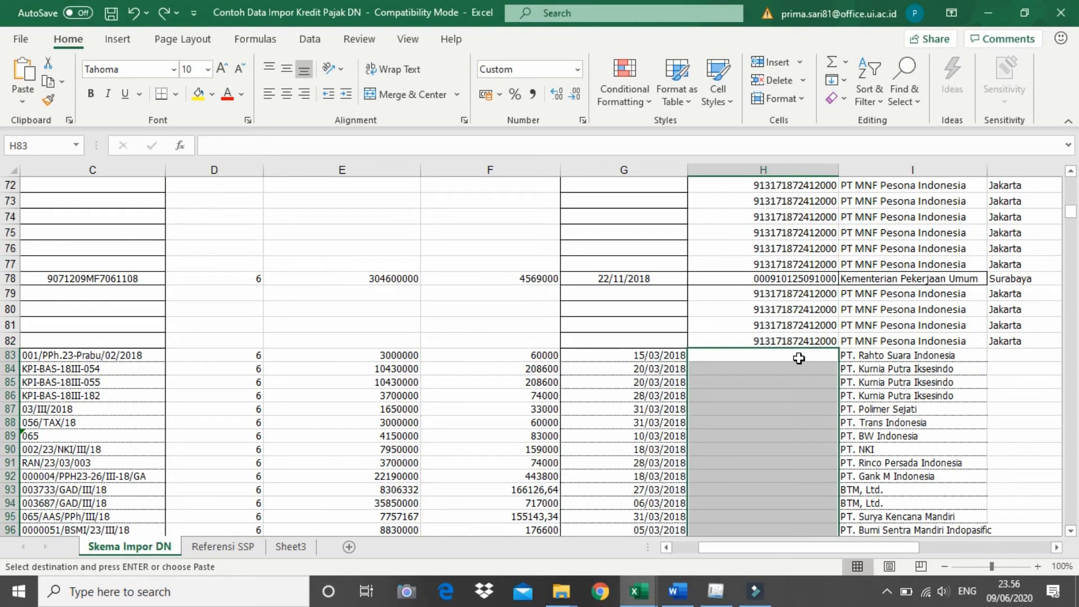
{"action": "key", "text": "alt+e"}
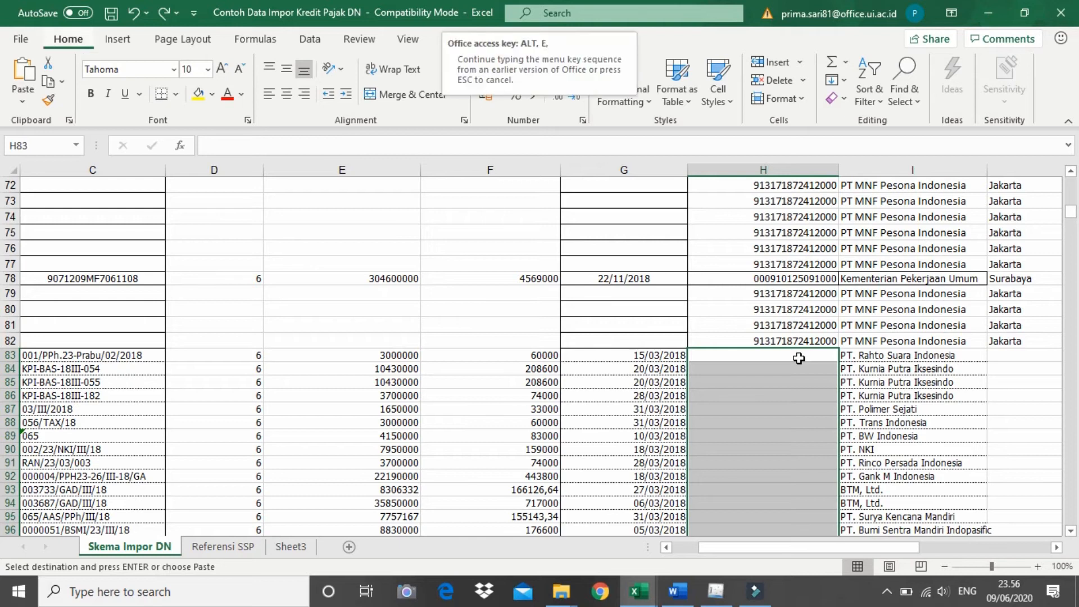
{"action": "key", "text": "e"}
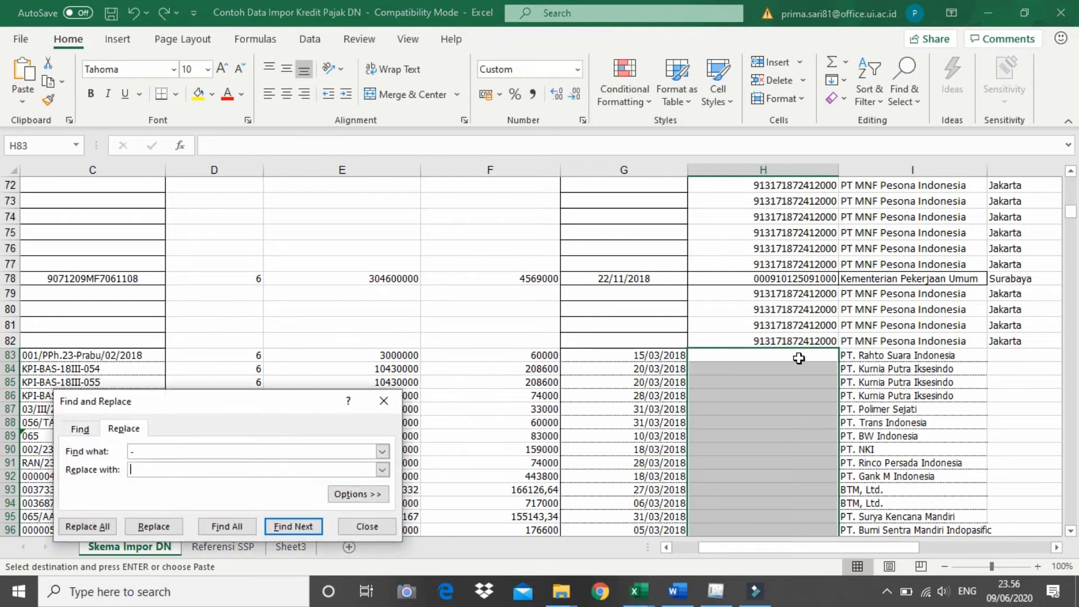
{"action": "left_click", "coordinate": [384, 401]}
Paste the copied NPWP numbers into the import template as values only, starting at H83.
{"action": "key", "text": "alt+e"}
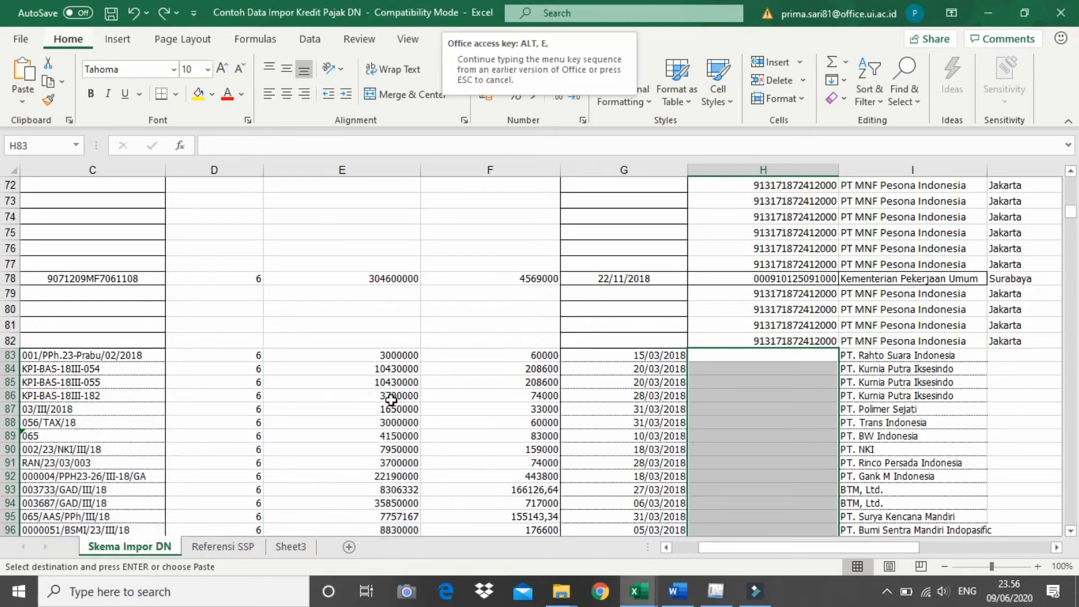
{"action": "key", "text": "s"}
{"action": "key", "text": "v"}
{"action": "key", "text": "Return"}
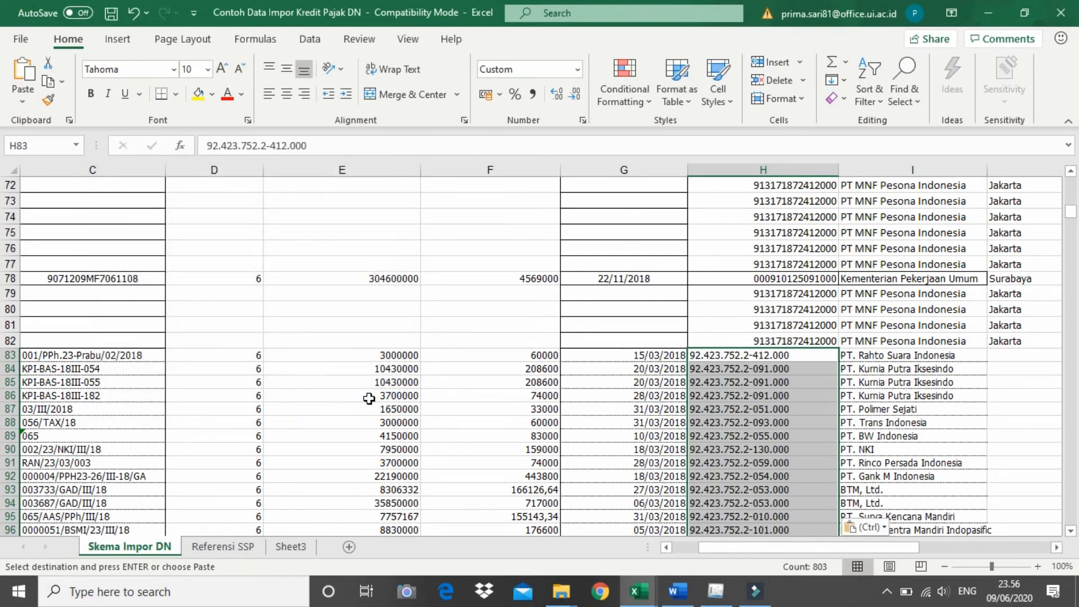
Strip all dots and hyphens from the NPWP numbers in H83:H885 by replacing them with nothing.
{"action": "key", "text": "ctrl+h"}
{"action": "left_click", "coordinate": [217, 469]}
{"action": "key", "text": "BackSpace"}
{"action": "type", "text": "."}
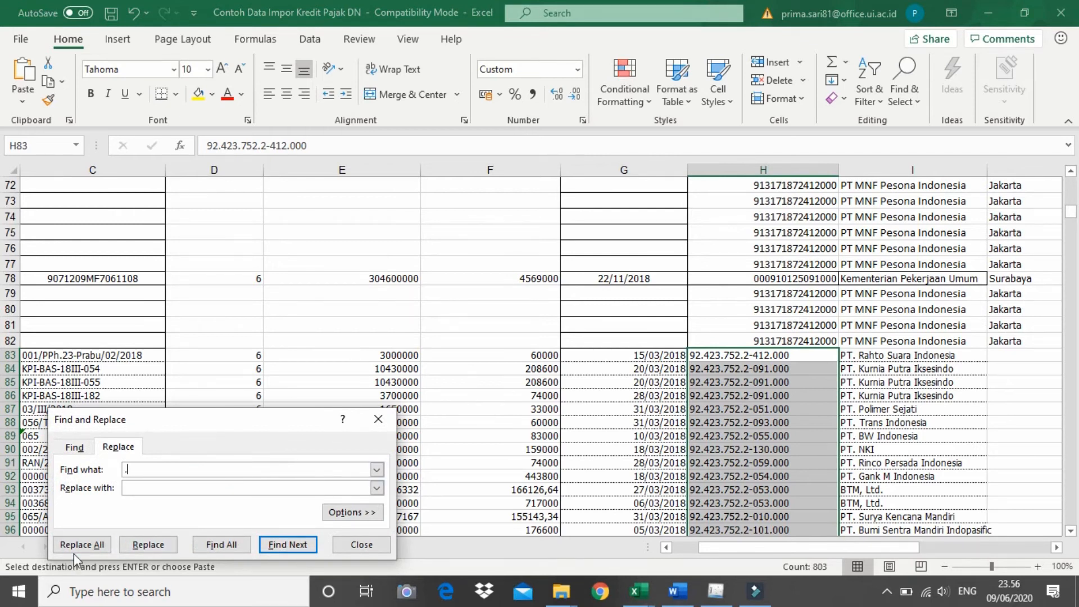
{"action": "left_click", "coordinate": [79, 545]}
{"action": "left_click", "coordinate": [554, 337]}
{"action": "left_click", "coordinate": [202, 467]}
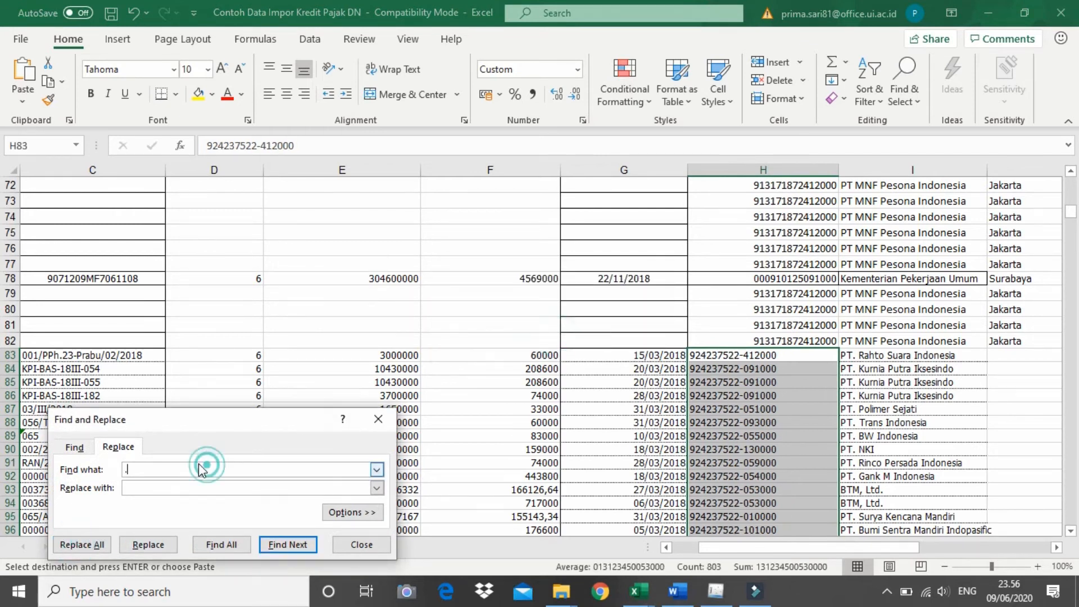
{"action": "left_click", "coordinate": [74, 545]}
{"action": "left_click", "coordinate": [546, 334]}
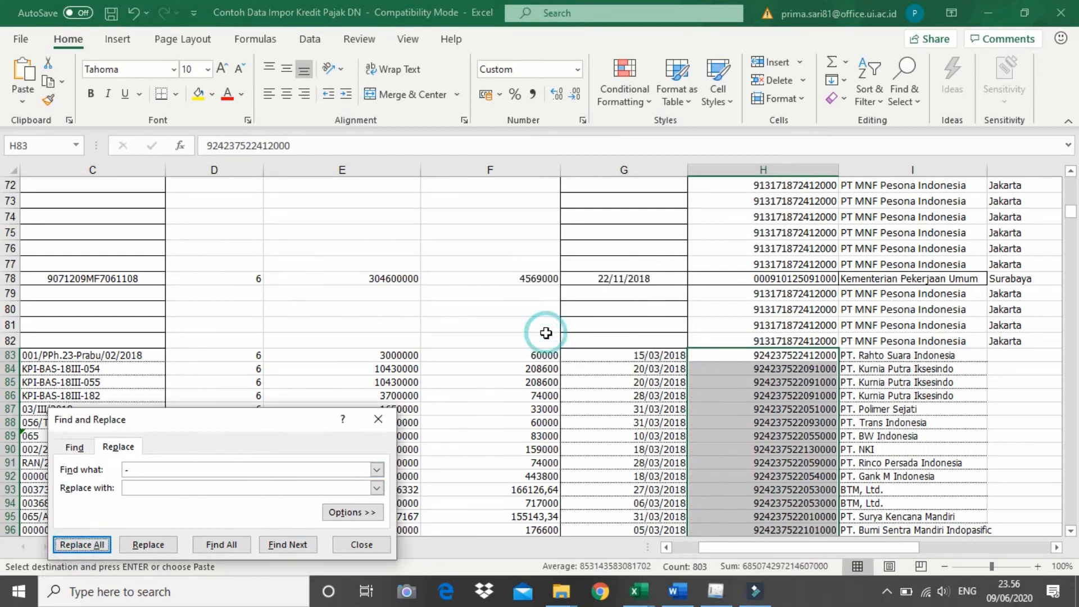
{"action": "left_click", "coordinate": [379, 419]}
Look through the cleaned NPWP numbers in column H against the withholder names in column I.
{"action": "left_click", "coordinate": [846, 448]}
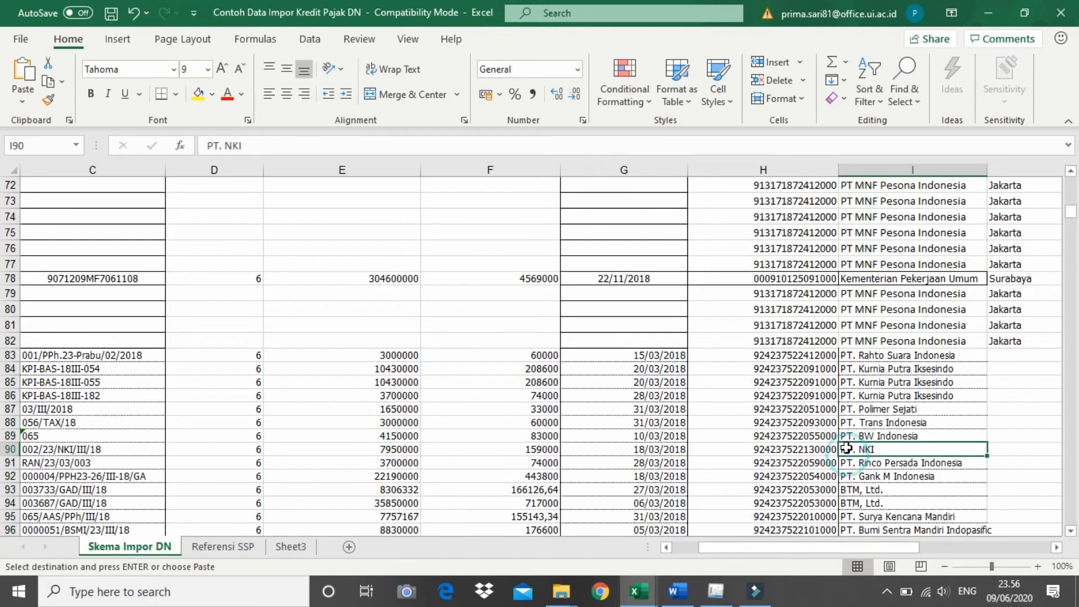
{"action": "scroll", "coordinate": [846, 448], "scroll_direction": "down", "scroll_amount": 14}
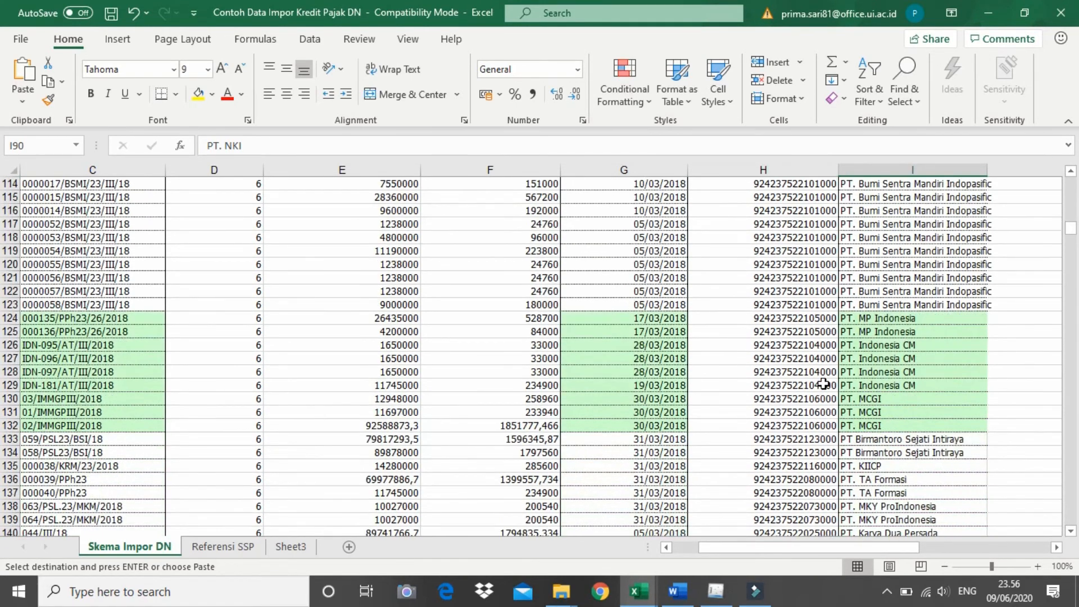
{"action": "scroll", "coordinate": [824, 384], "scroll_direction": "up", "scroll_amount": 4}
{"action": "left_click", "coordinate": [794, 366]}
{"action": "scroll", "coordinate": [794, 368], "scroll_direction": "down", "scroll_amount": 11}
{"action": "left_click", "coordinate": [794, 371]}
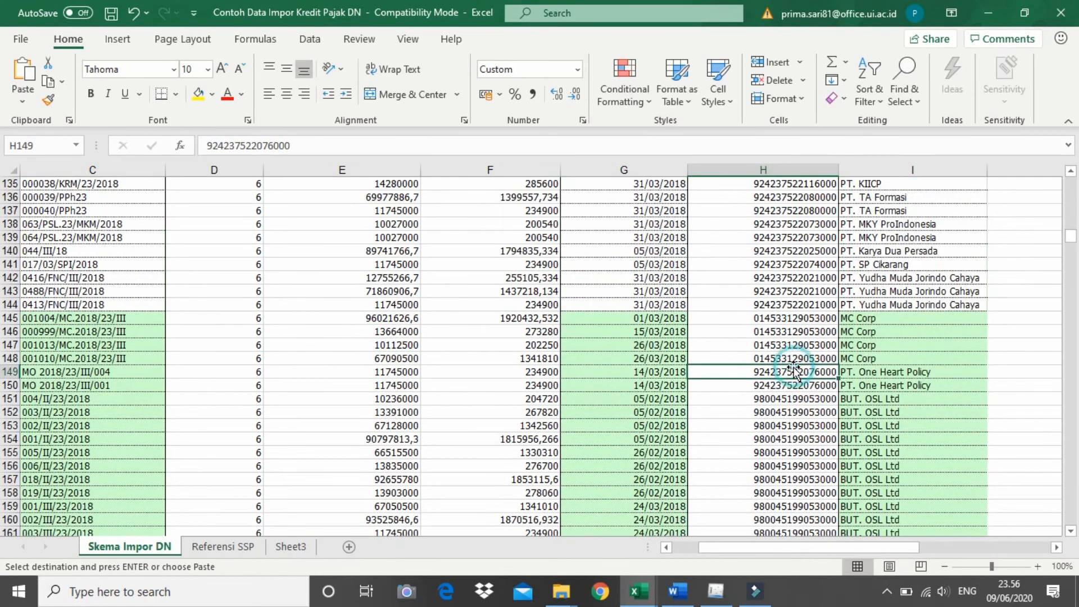
{"action": "scroll", "coordinate": [794, 371], "scroll_direction": "down", "scroll_amount": 6}
{"action": "scroll", "coordinate": [808, 409], "scroll_direction": "up", "scroll_amount": 13}
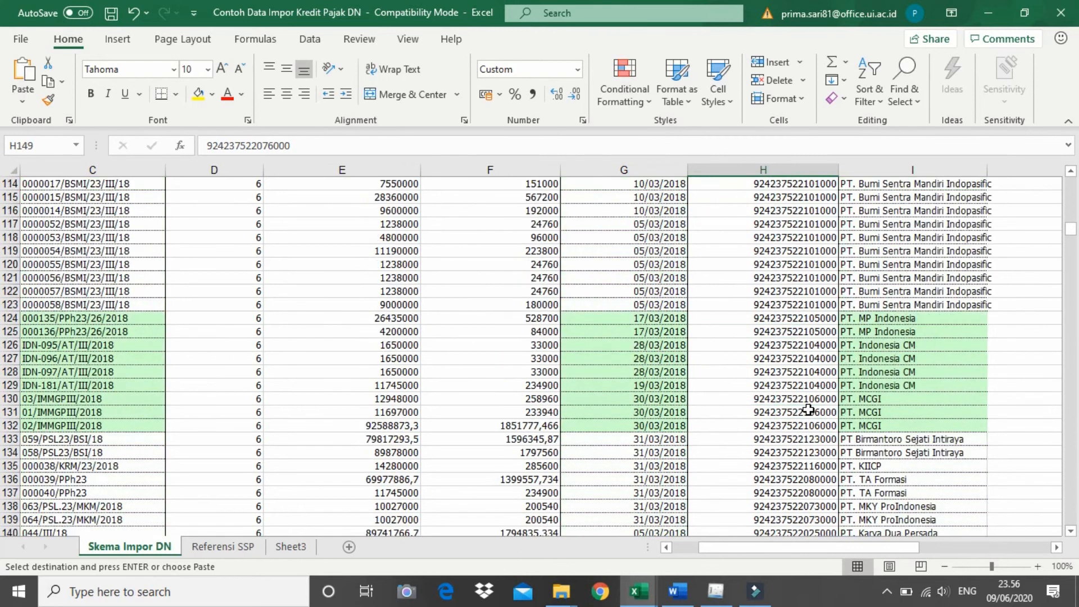
{"action": "scroll", "coordinate": [807, 409], "scroll_direction": "up", "scroll_amount": 19}
{"action": "scroll", "coordinate": [863, 527], "scroll_direction": "down", "scroll_amount": 3}
Check the PPh 23 sheet for location data on the withholders to use in column J.
{"action": "left_click", "coordinate": [995, 450]}
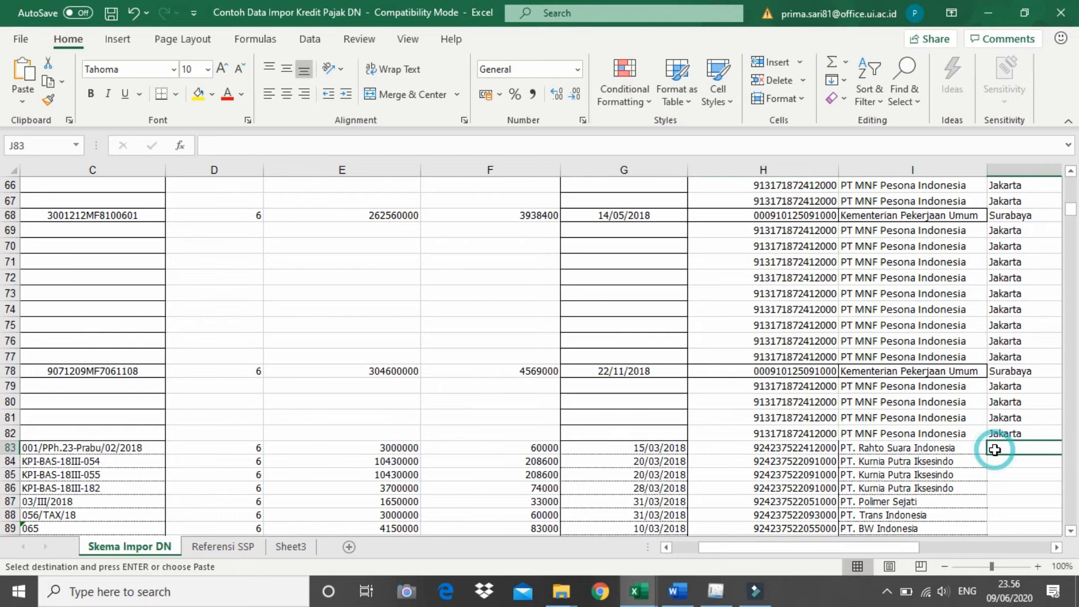
{"action": "scroll", "coordinate": [995, 449], "scroll_direction": "right", "scroll_amount": 2}
{"action": "key", "text": "Left"}
{"action": "key", "text": "Right"}
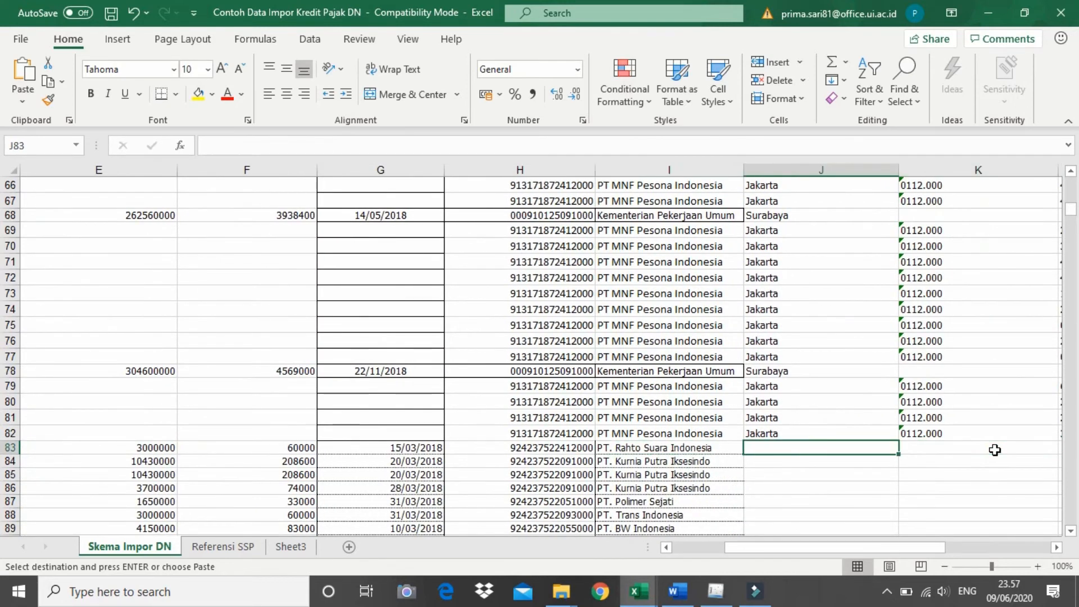
{"action": "key", "text": "alt+Tab"}
{"action": "scroll", "coordinate": [434, 366], "scroll_direction": "up", "scroll_amount": 12}
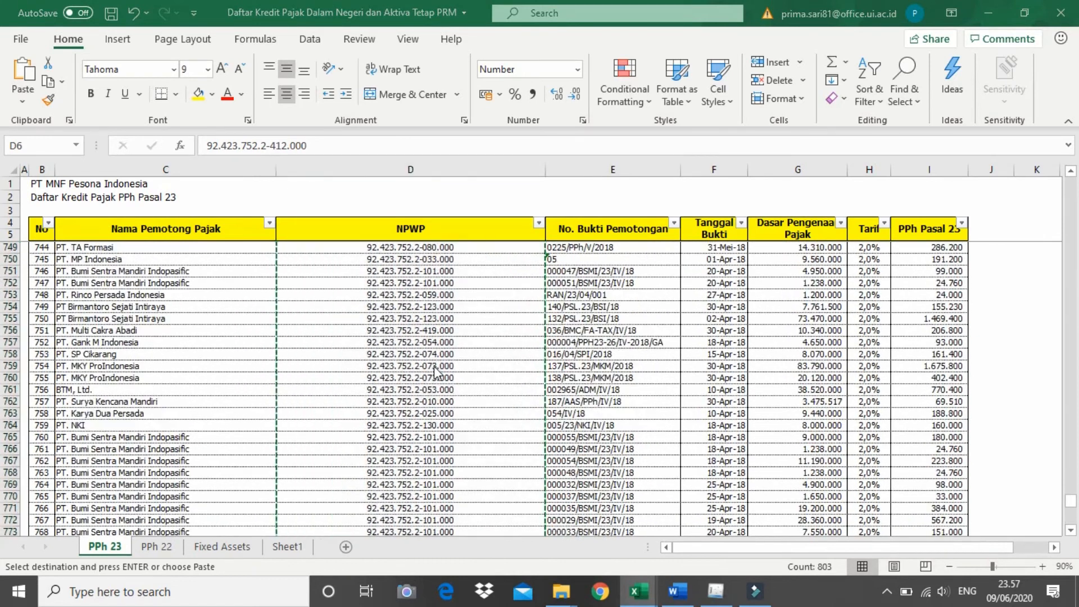
{"action": "key", "text": "alt+Tab"}
Copy Jakarta from J82 into J83:J885 for all PPh 23 rows.
{"action": "left_click", "coordinate": [818, 437]}
{"action": "key", "text": "ctrl+c"}
{"action": "left_click", "coordinate": [818, 456]}
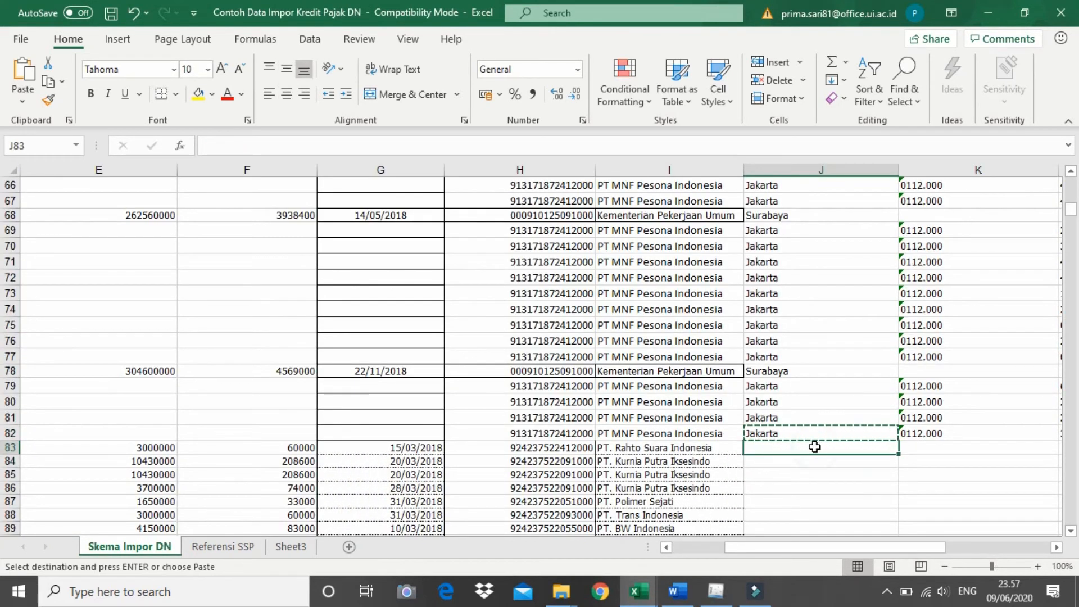
{"action": "key", "text": "ctrl+shift+Down"}
{"action": "key", "text": "ctrl+v"}
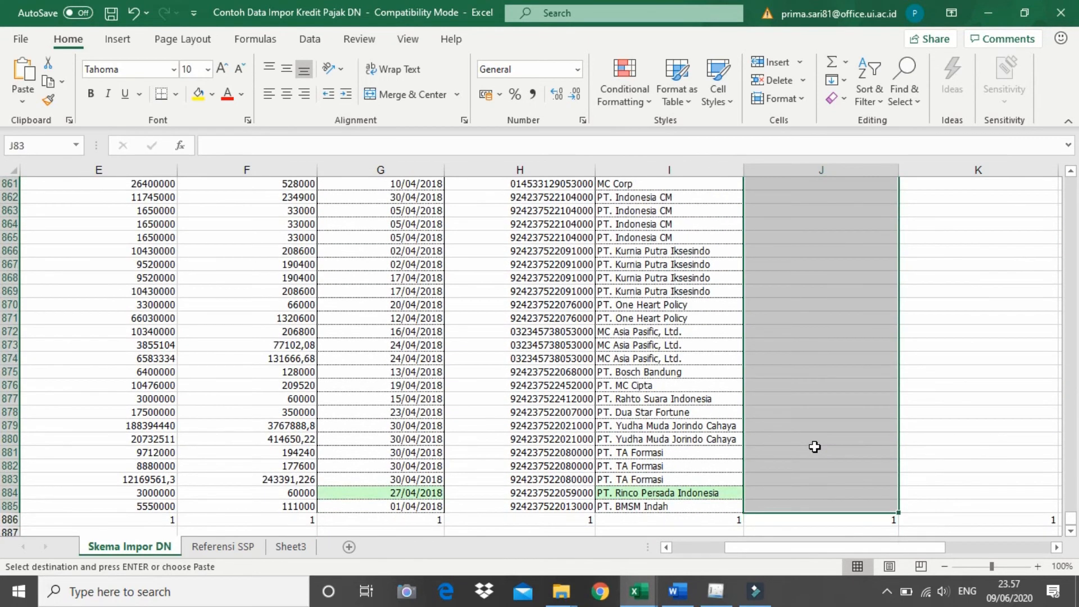
{"action": "key", "text": "ctrl+BackSpace"}
{"action": "double_click", "coordinate": [798, 342]}
{"action": "left_click", "coordinate": [827, 392]}
Review the filled import template across its columns and from the first rows to the last PPh 23 row.
{"action": "left_click_drag", "start_coordinate": [921, 547], "coordinate": [949, 547]}
{"action": "scroll", "coordinate": [674, 308], "scroll_direction": "up", "scroll_amount": 18}
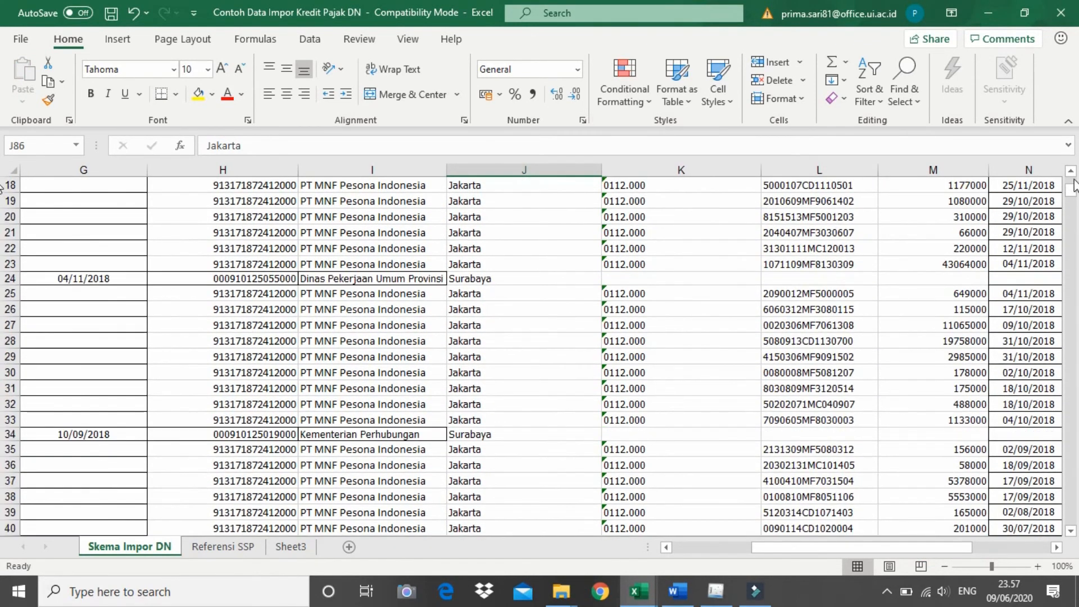
{"action": "left_click_drag", "start_coordinate": [1070, 188], "coordinate": [1071, 178]}
{"action": "left_click_drag", "start_coordinate": [777, 548], "coordinate": [743, 537]}
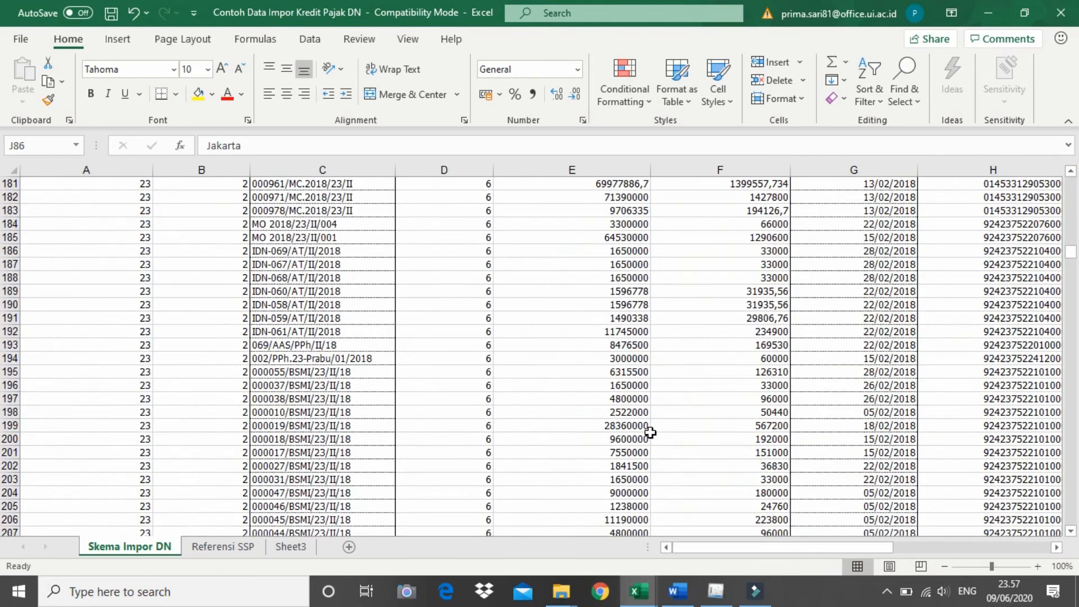
{"action": "scroll", "coordinate": [648, 434], "scroll_direction": "down", "scroll_amount": 20}
{"action": "scroll", "coordinate": [246, 467], "scroll_direction": "down", "scroll_amount": 20}
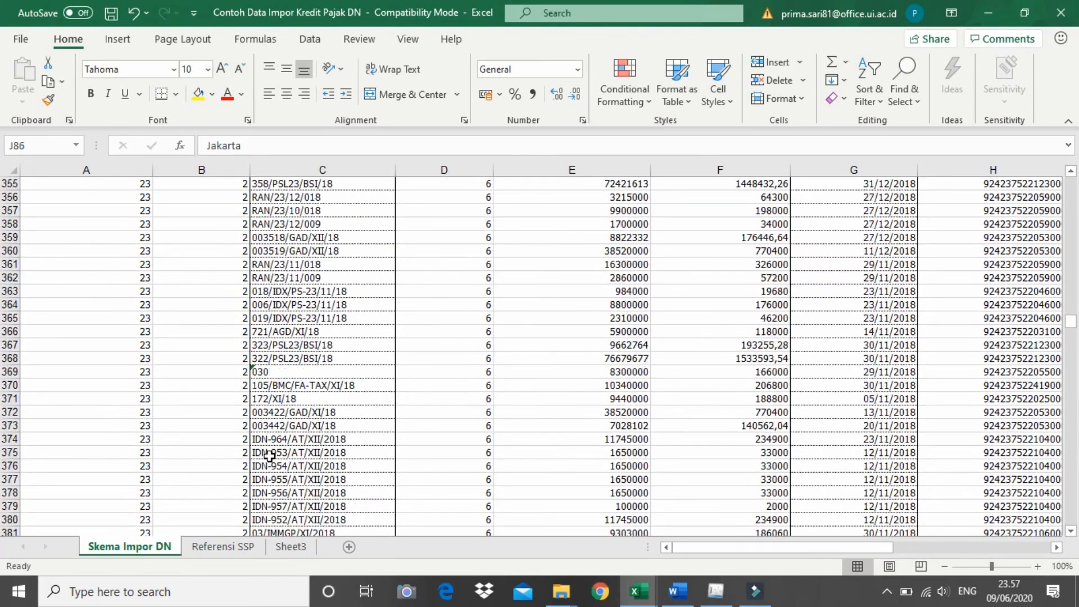
{"action": "scroll", "coordinate": [270, 455], "scroll_direction": "down", "scroll_amount": 6}
{"action": "left_click_drag", "start_coordinate": [1074, 326], "coordinate": [1029, 511]}
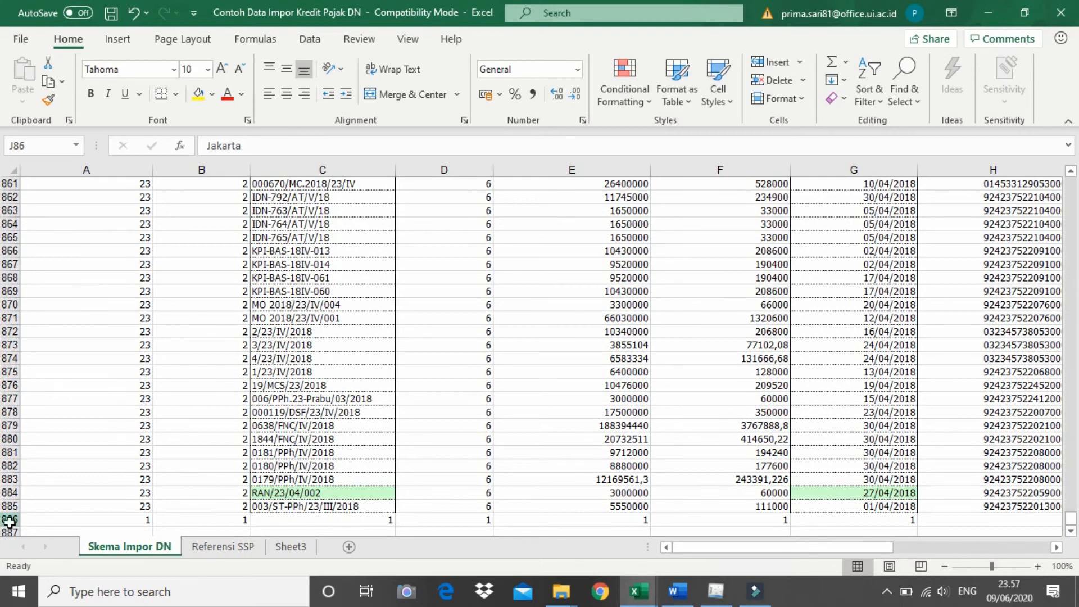
Delete all cells from row 886 down to the sheet's last row, across every column, including the leftover row of ones.
{"action": "left_click", "coordinate": [9, 522]}
{"action": "left_click", "coordinate": [79, 518]}
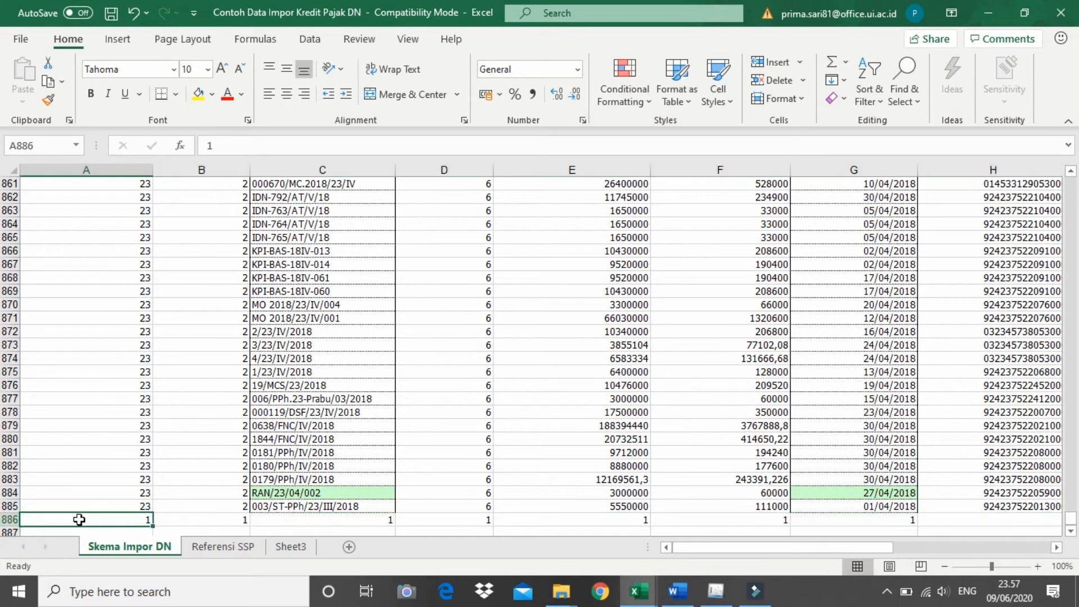
{"action": "left_click", "coordinate": [9, 518]}
{"action": "left_click_drag", "start_coordinate": [48, 518], "coordinate": [942, 523]}
{"action": "key", "text": "ctrl+shift+Down"}
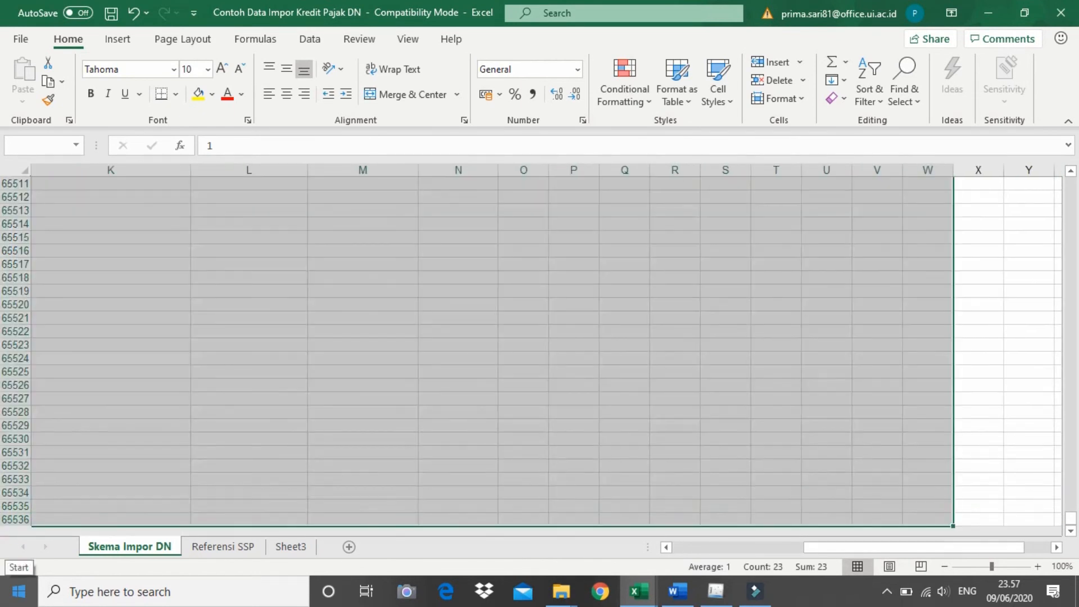
{"action": "key", "text": "ctrl+shift+Right"}
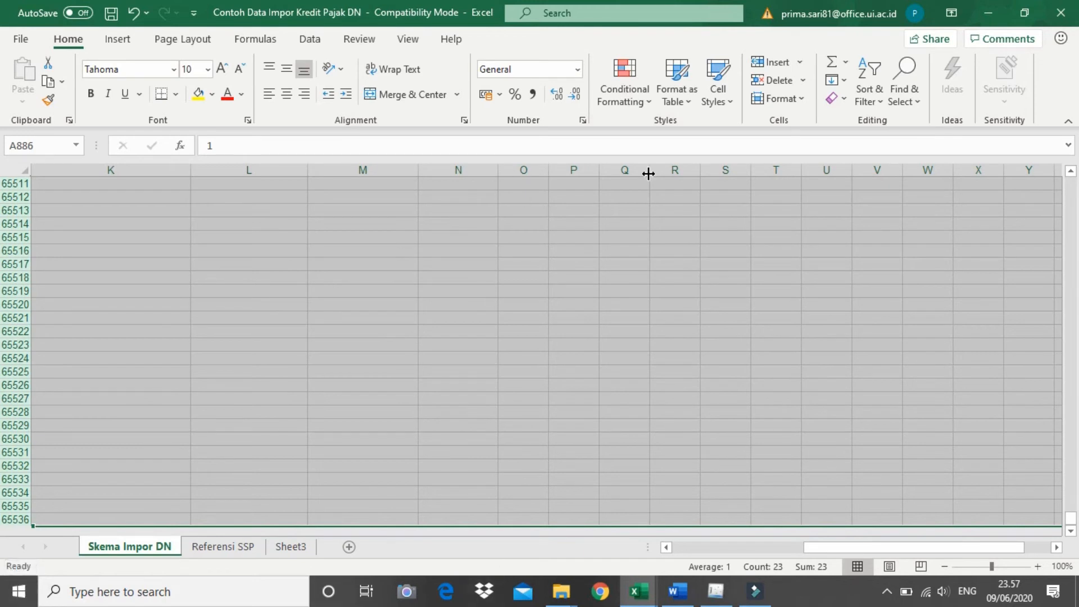
{"action": "left_click", "coordinate": [771, 80]}
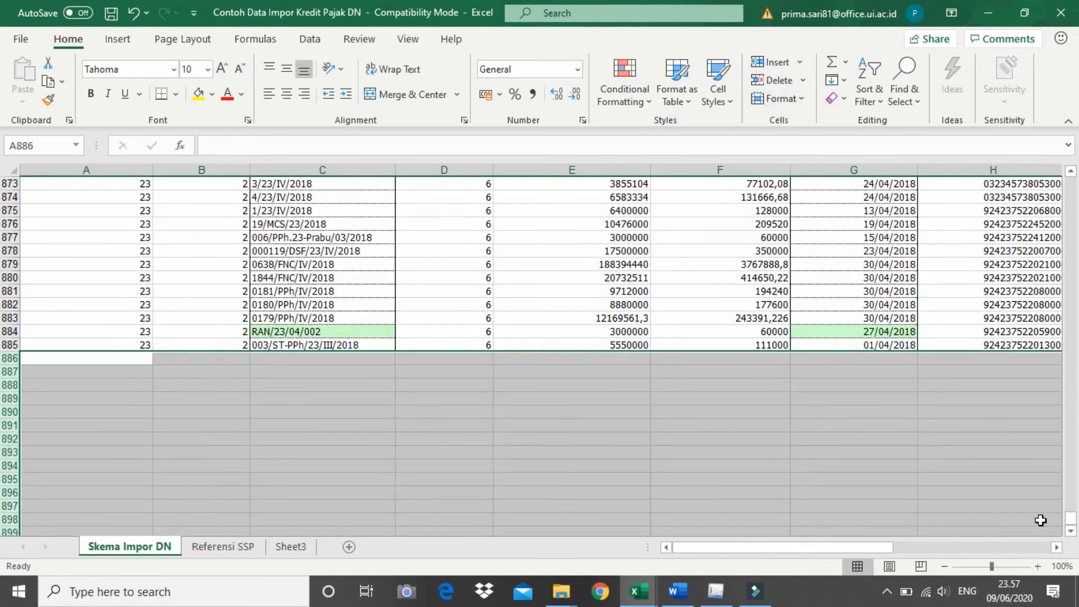
Delete the four PT ABCDE sample rows, 2 to 5, directly under the header row.
{"action": "left_click_drag", "start_coordinate": [1069, 514], "coordinate": [1068, 140]}
{"action": "left_click", "coordinate": [460, 298]}
{"action": "left_click", "coordinate": [118, 195]}
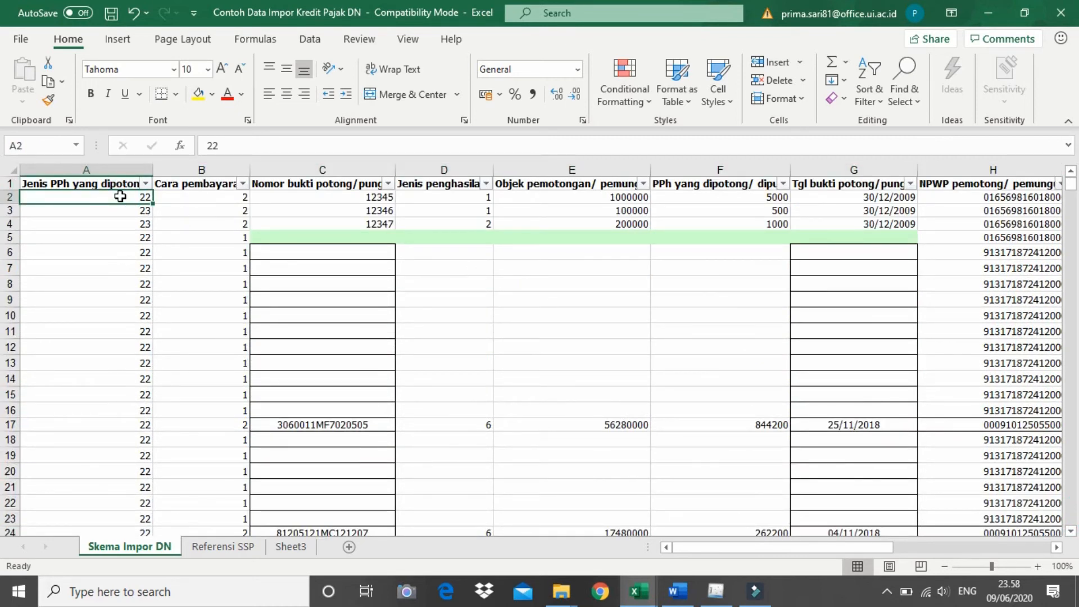
{"action": "key", "text": "ctrl+shift+Right"}
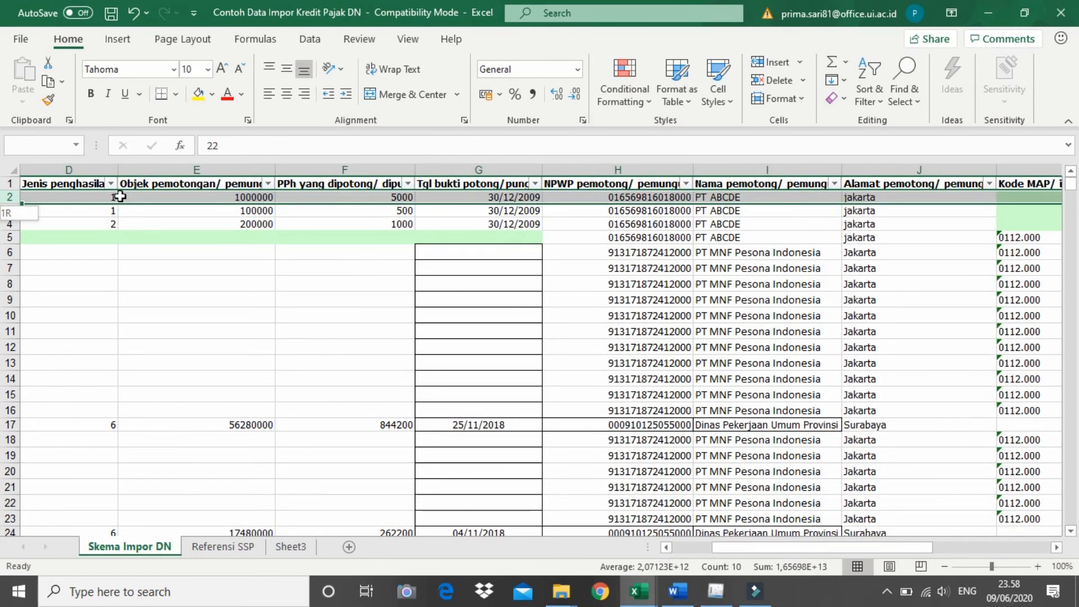
{"action": "key", "text": "shift+Down"}
{"action": "key", "text": "shift+Down"}
{"action": "key", "text": "shift+Down"}
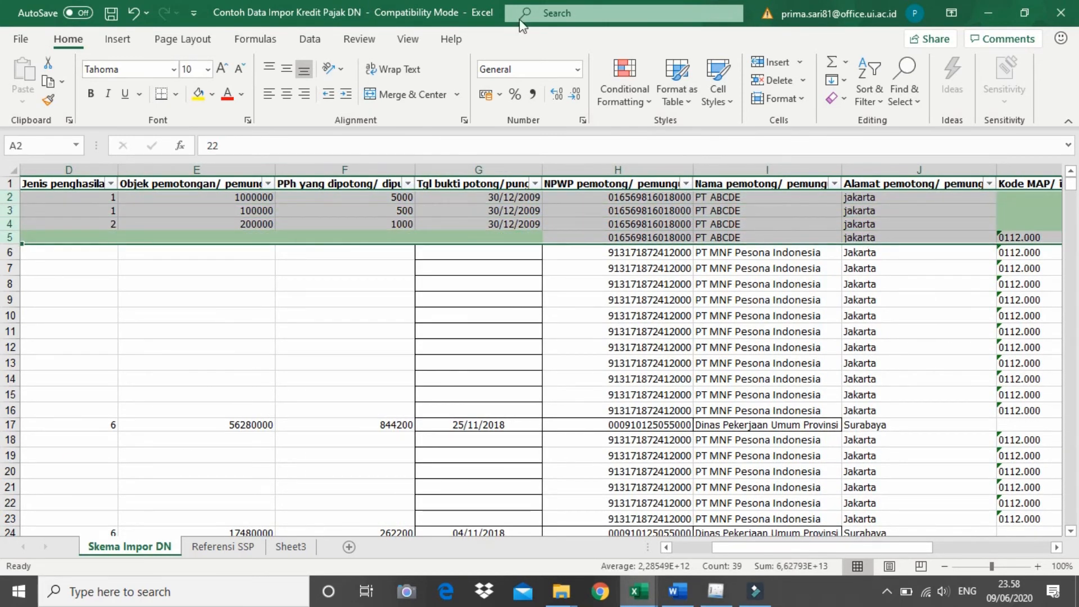
{"action": "left_click", "coordinate": [773, 80]}
Delete the unused cells from O2 through the sheet's last column and last row, beside the Tanggal setor column.
{"action": "left_click_drag", "start_coordinate": [827, 550], "coordinate": [962, 529]}
{"action": "left_click", "coordinate": [621, 297]}
{"action": "left_click", "coordinate": [529, 199]}
{"action": "key", "text": "ctrl+shift+Right"}
{"action": "key", "text": "ctrl+shift+Down"}
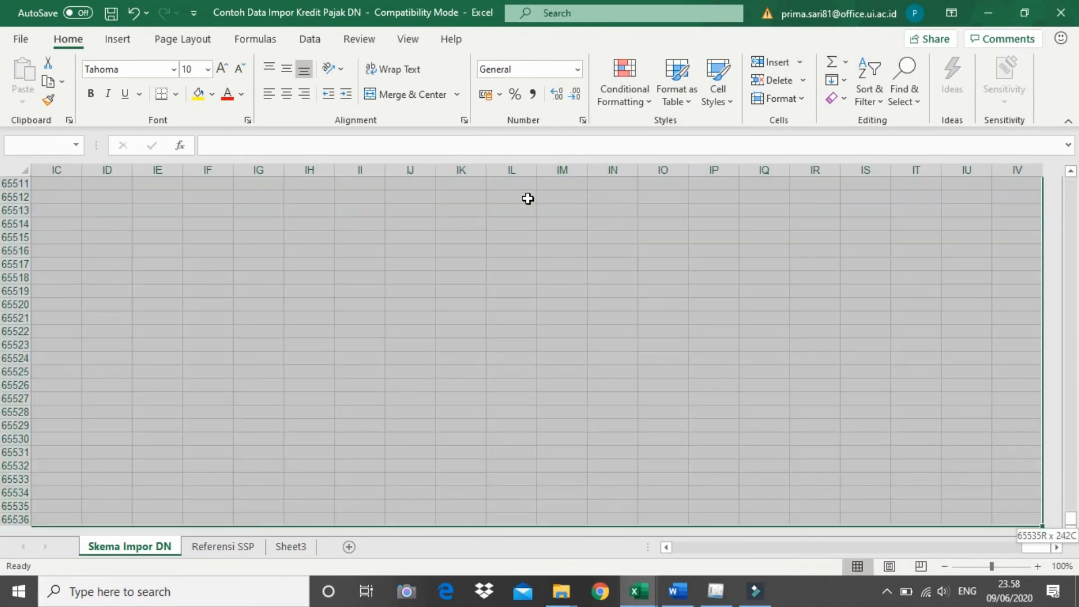
{"action": "left_click", "coordinate": [778, 81]}
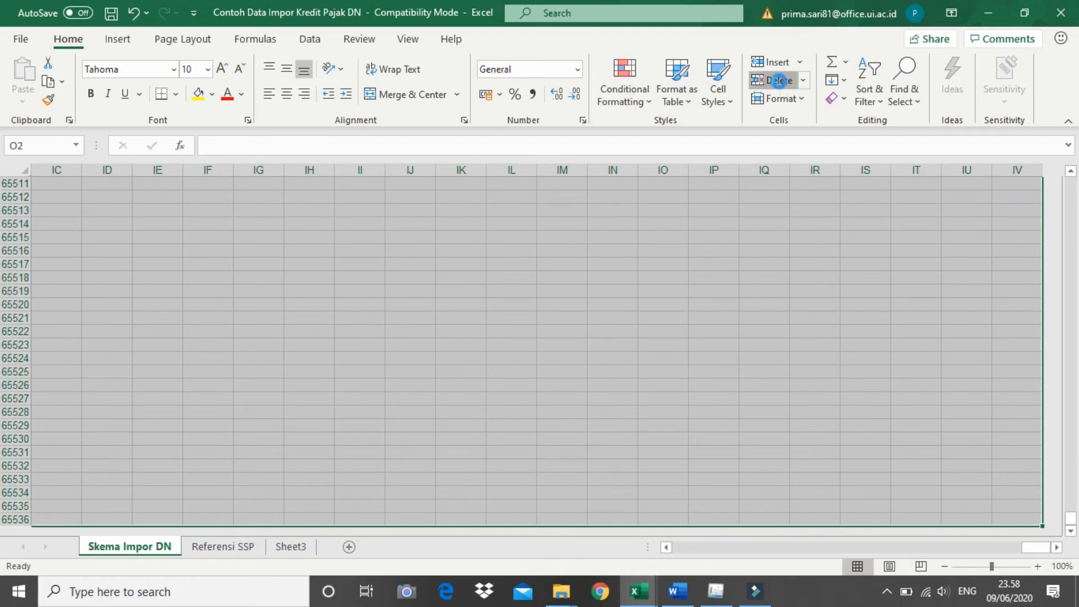
{"action": "left_click", "coordinate": [749, 274]}
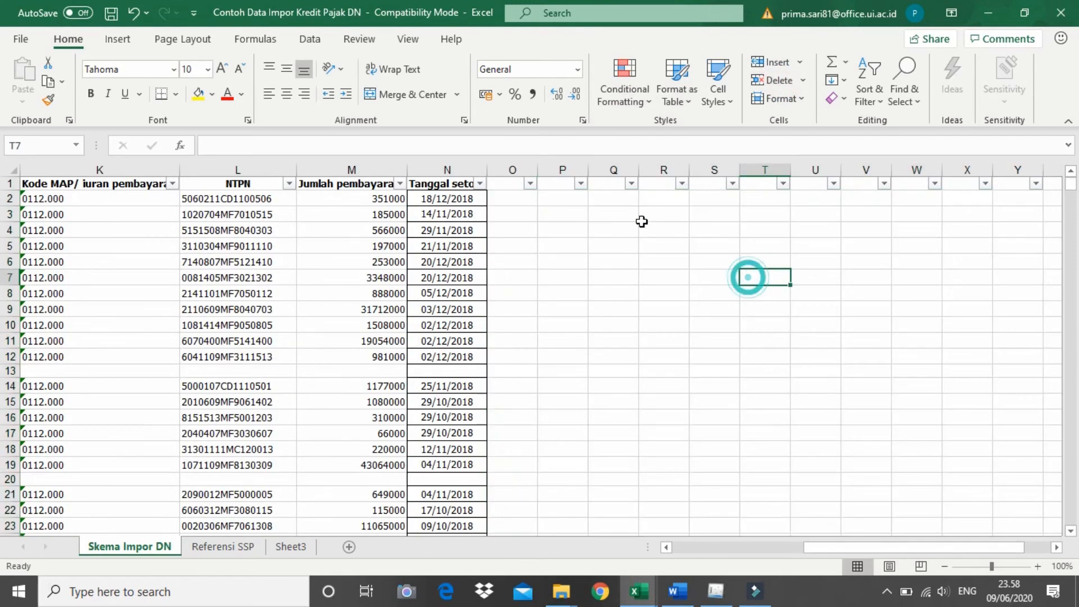
{"action": "left_click", "coordinate": [631, 200]}
Save the import template workbook in its current Excel 97-2003 format, continuing past the compatibility check.
{"action": "left_click_drag", "start_coordinate": [920, 548], "coordinate": [764, 542]}
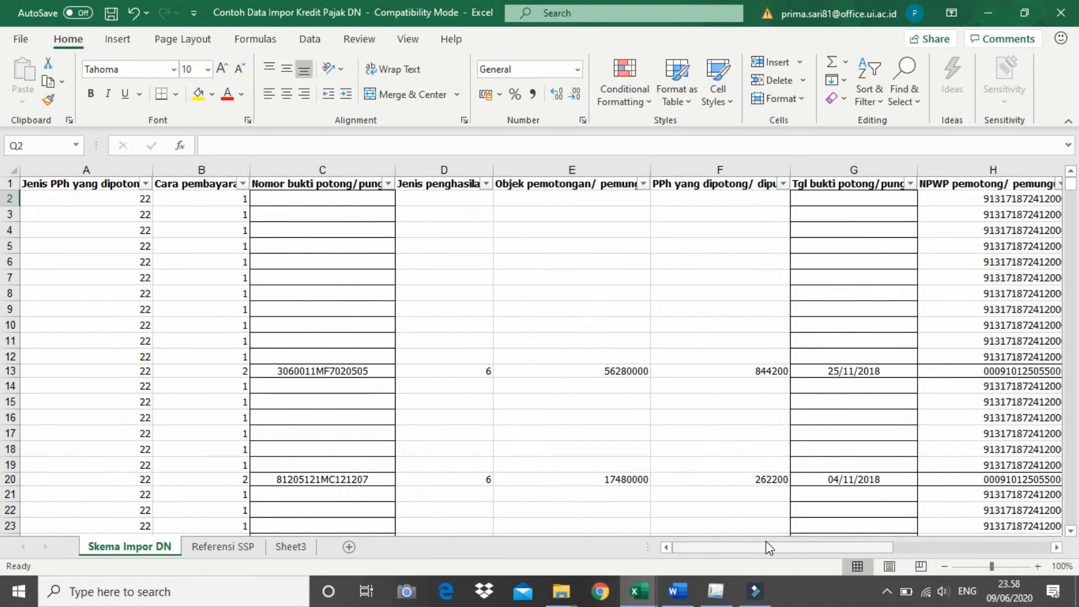
{"action": "left_click", "coordinate": [358, 261]}
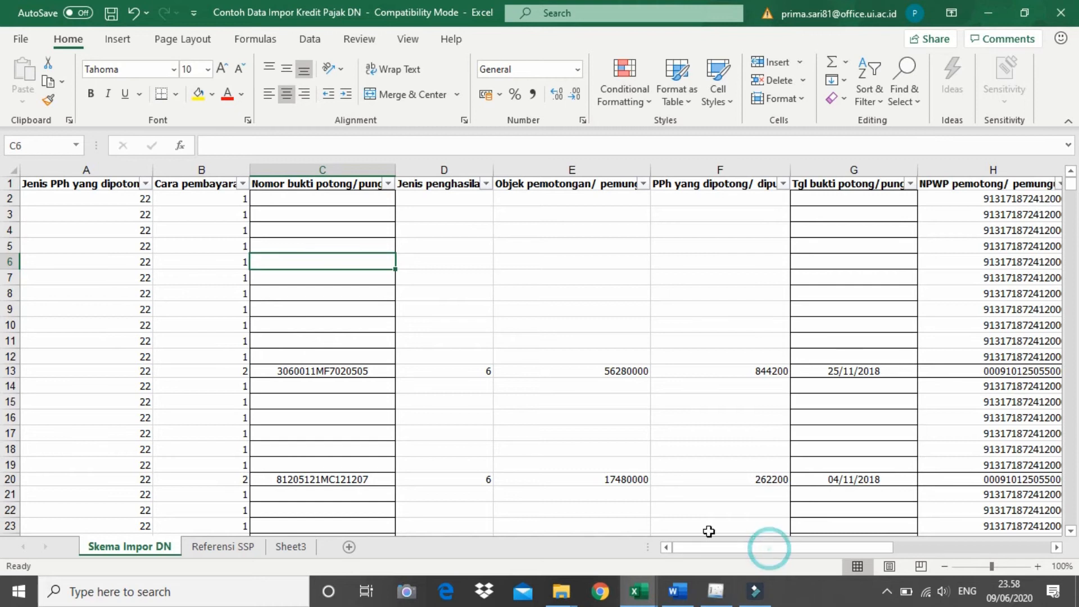
{"action": "key", "text": "ctrl+s"}
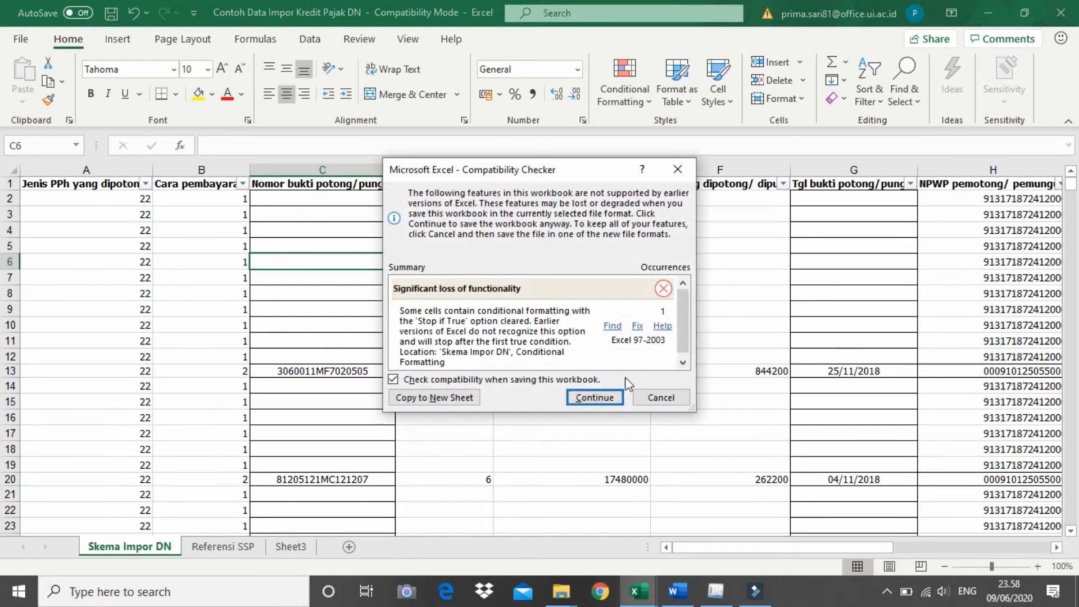
{"action": "left_click", "coordinate": [591, 398]}
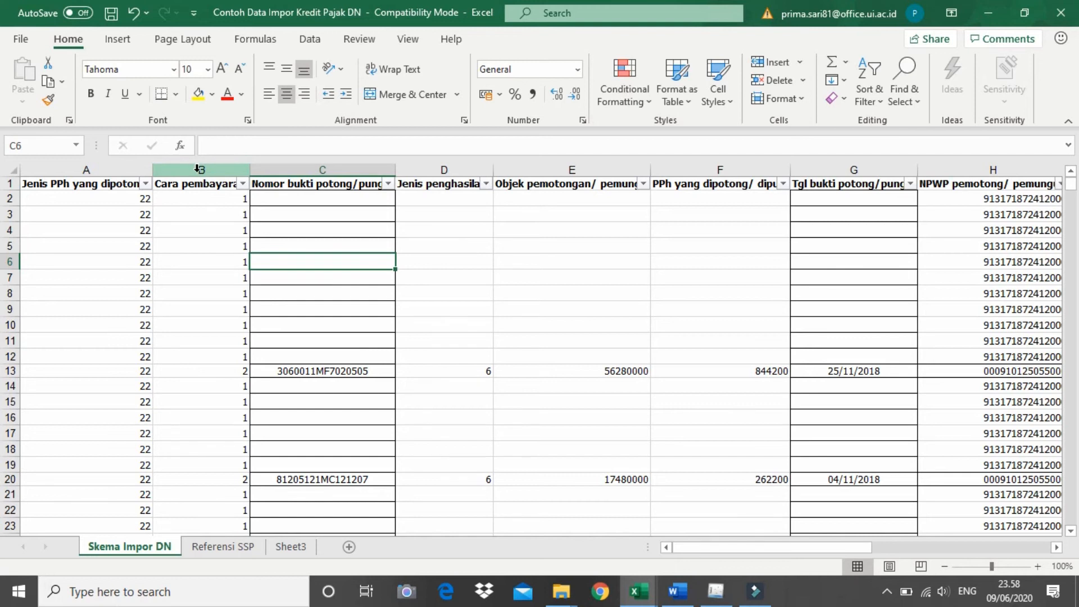
Start saving a copy in D: > PT MNF and name it CSV Contoh Data Impor Kredit Pajak DN.
{"action": "left_click", "coordinate": [17, 41]}
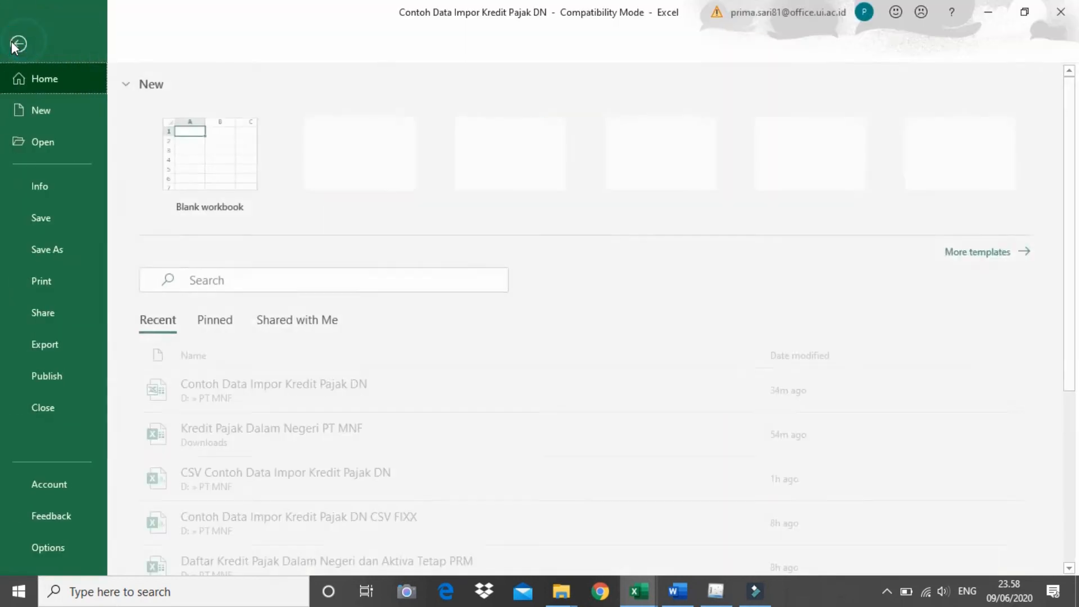
{"action": "left_click", "coordinate": [71, 251]}
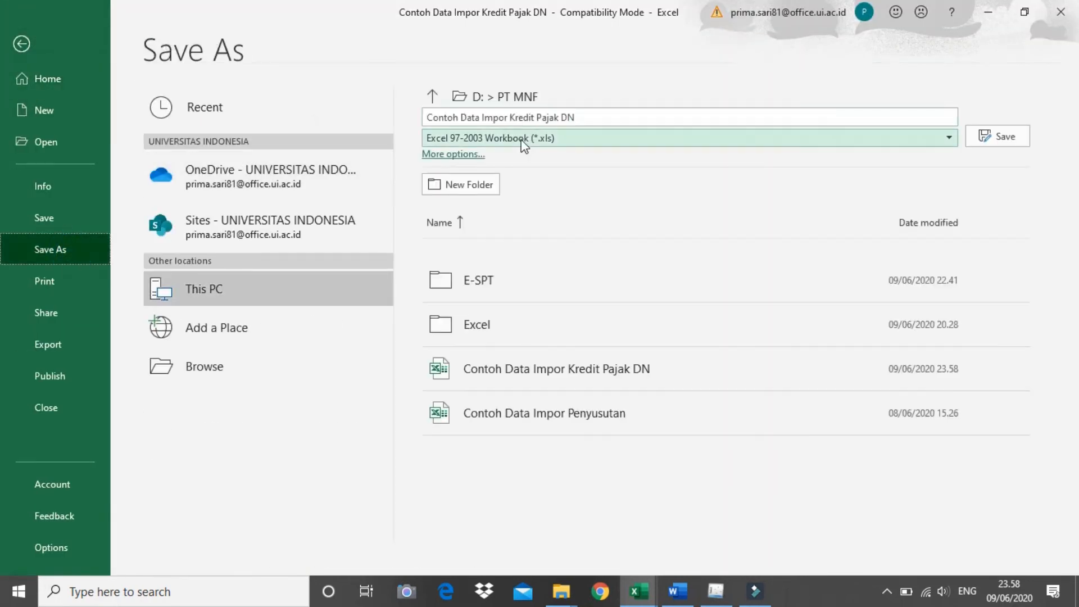
{"action": "key", "text": "Tab"}
{"action": "key", "text": "s"}
{"action": "left_click", "coordinate": [430, 117]}
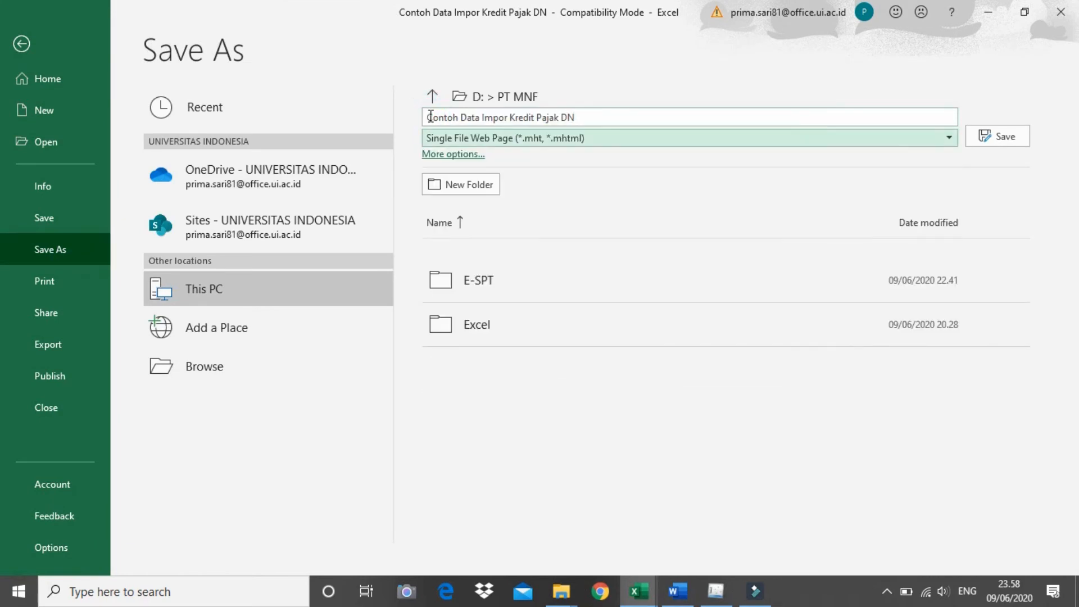
{"action": "left_click", "coordinate": [430, 117]}
{"action": "left_click", "coordinate": [430, 117]}
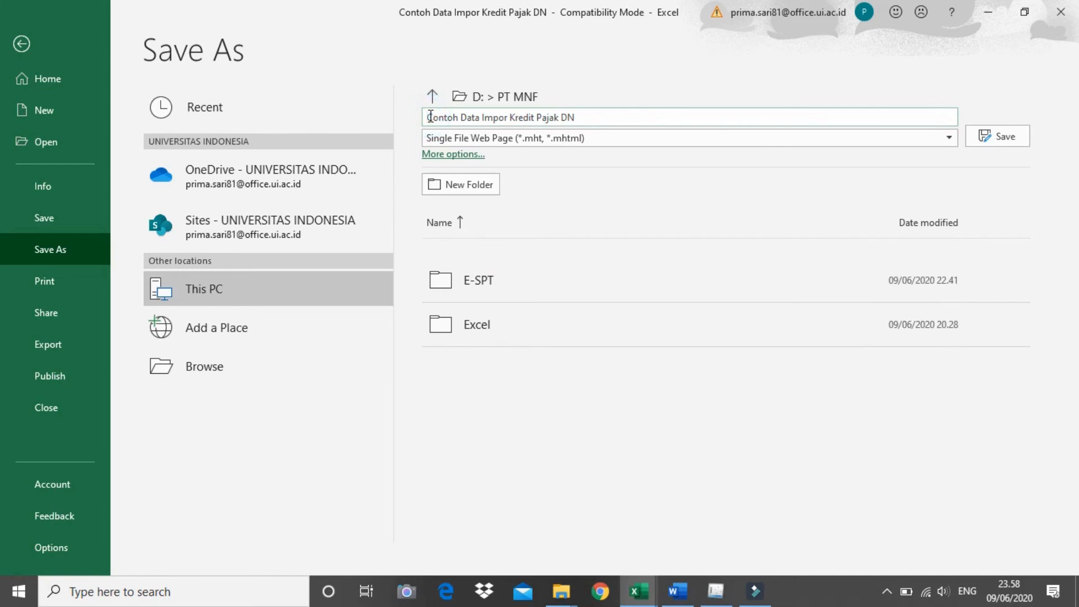
{"action": "type", "text": "CSV"}
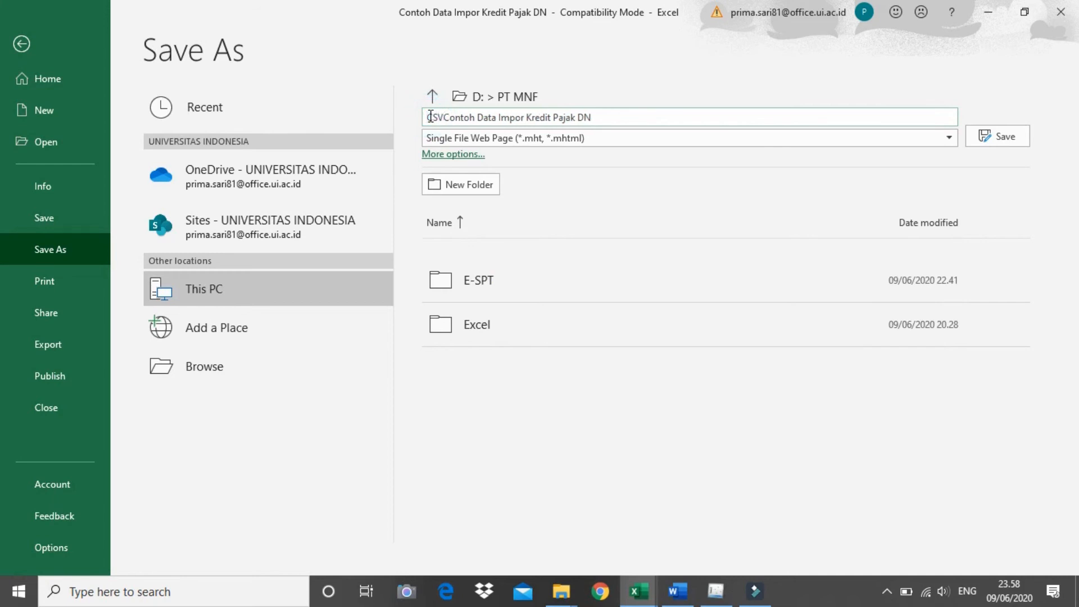
Save the copy as CSV (Comma delimited) with only the active sheet, and close the workbook.
{"action": "left_click", "coordinate": [552, 142]}
{"action": "scroll", "coordinate": [600, 275], "scroll_direction": "down", "scroll_amount": 1}
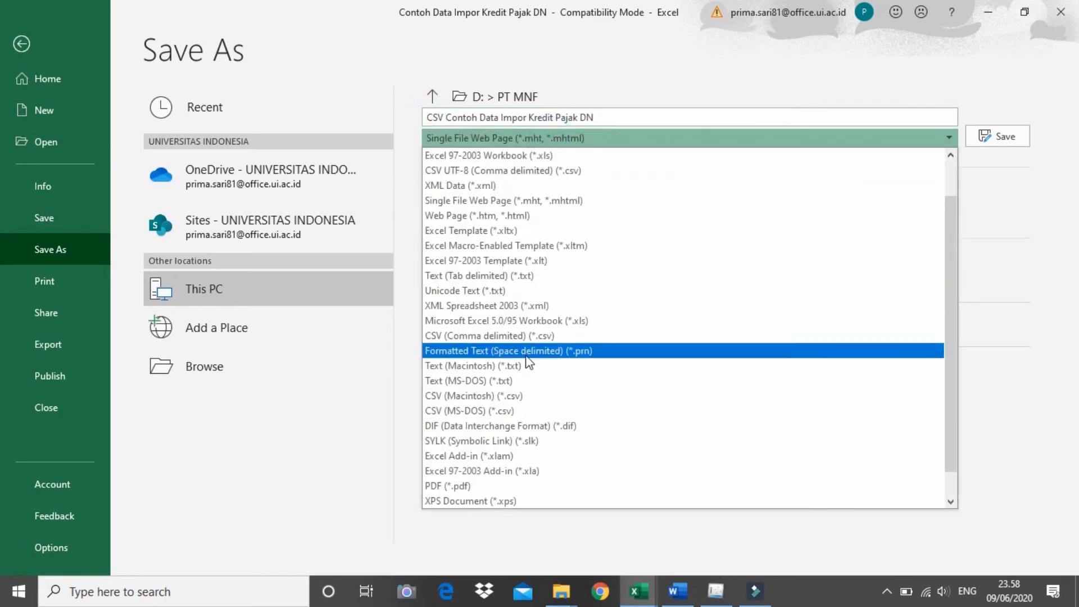
{"action": "left_click", "coordinate": [486, 338]}
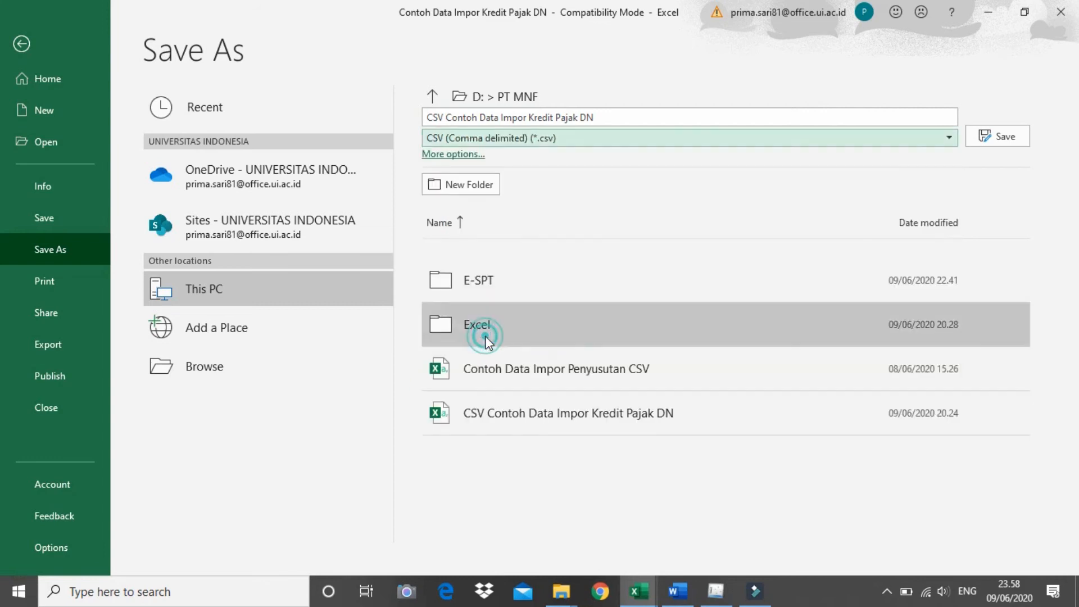
{"action": "left_click", "coordinate": [1001, 145]}
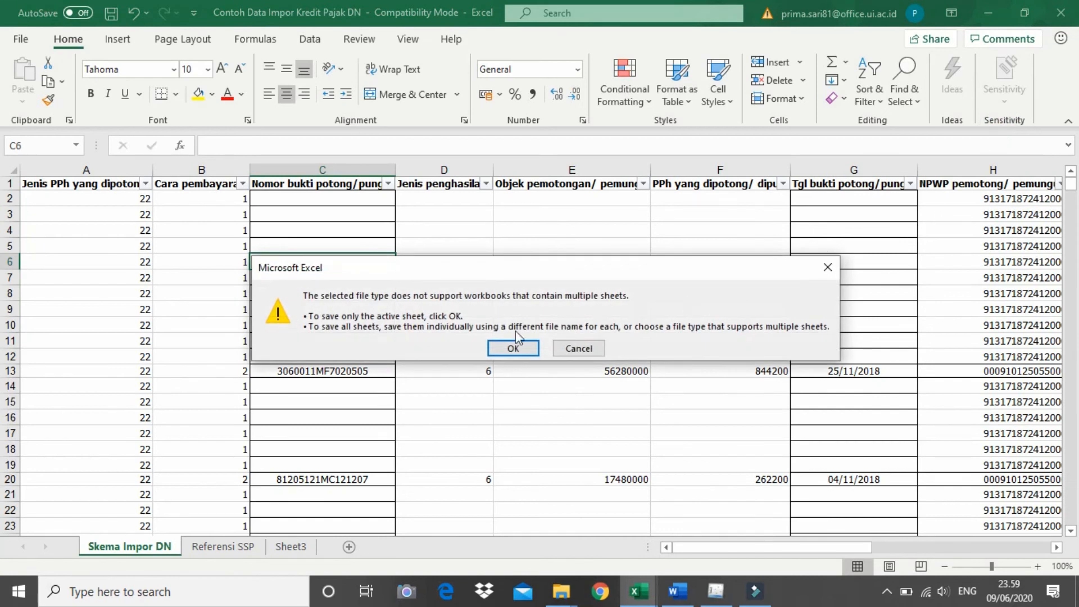
{"action": "left_click", "coordinate": [514, 348]}
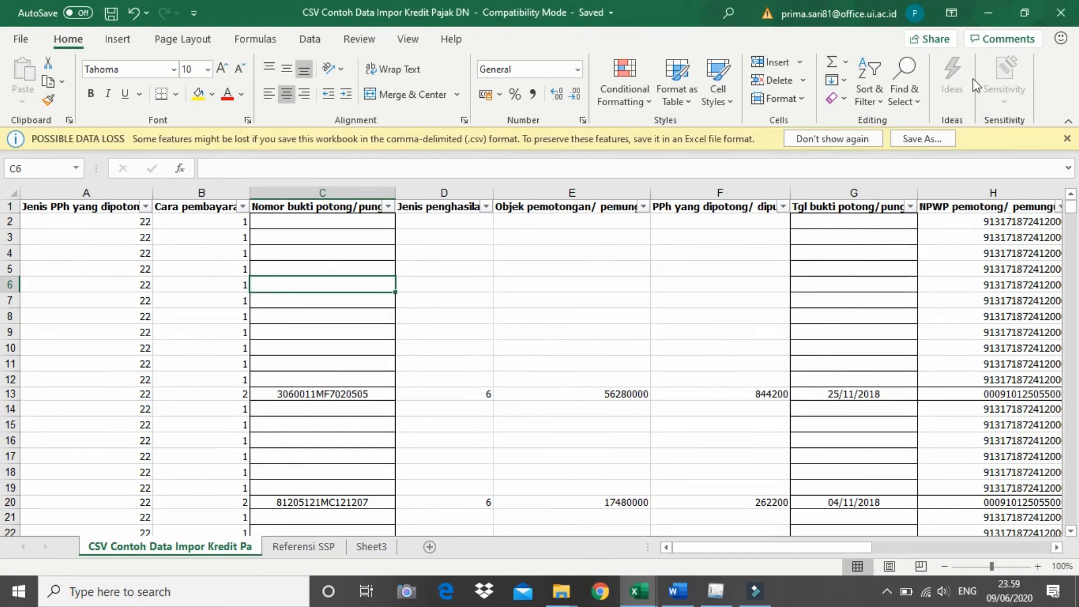
{"action": "left_click", "coordinate": [1074, 5]}
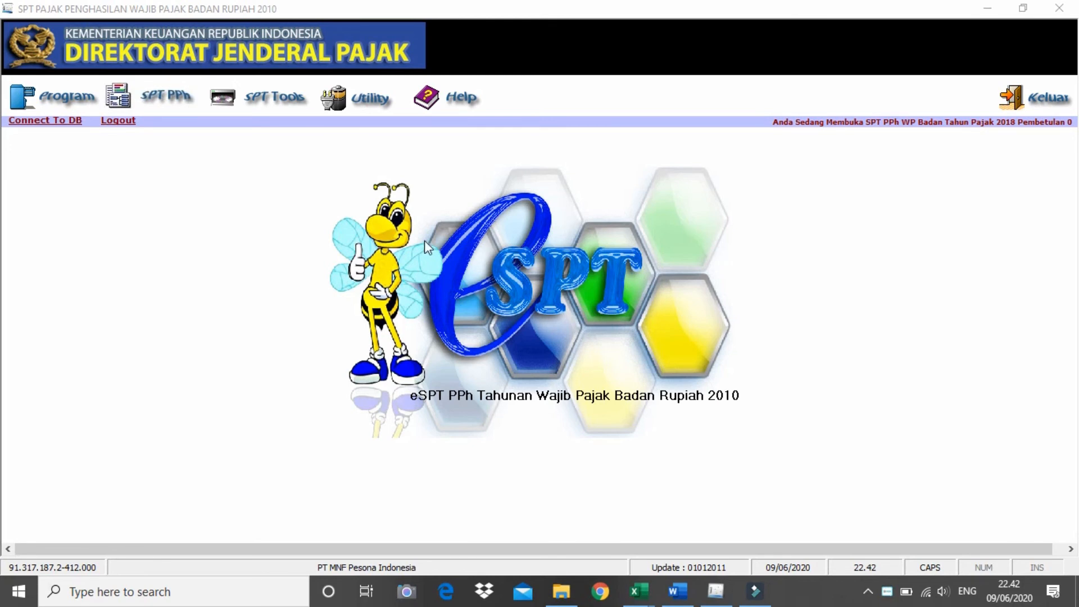
In eSPT PPh Badan, open the data import for Kredit Pajak Dalam Negeri Badan and set the tax year to 2018.
{"action": "left_click", "coordinate": [407, 217]}
{"action": "left_click", "coordinate": [374, 103]}
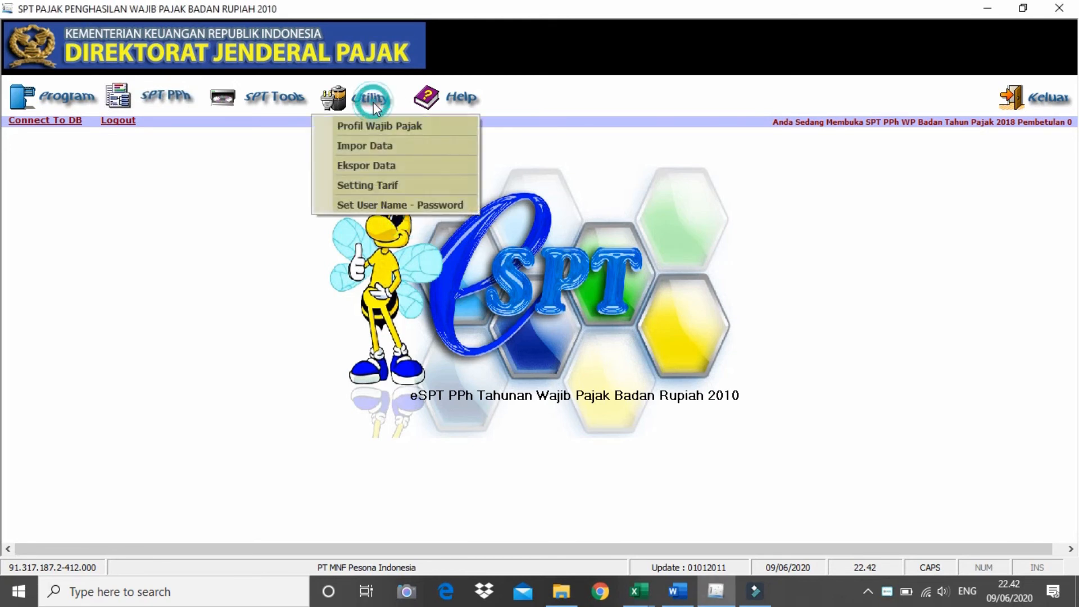
{"action": "left_click", "coordinate": [394, 145]}
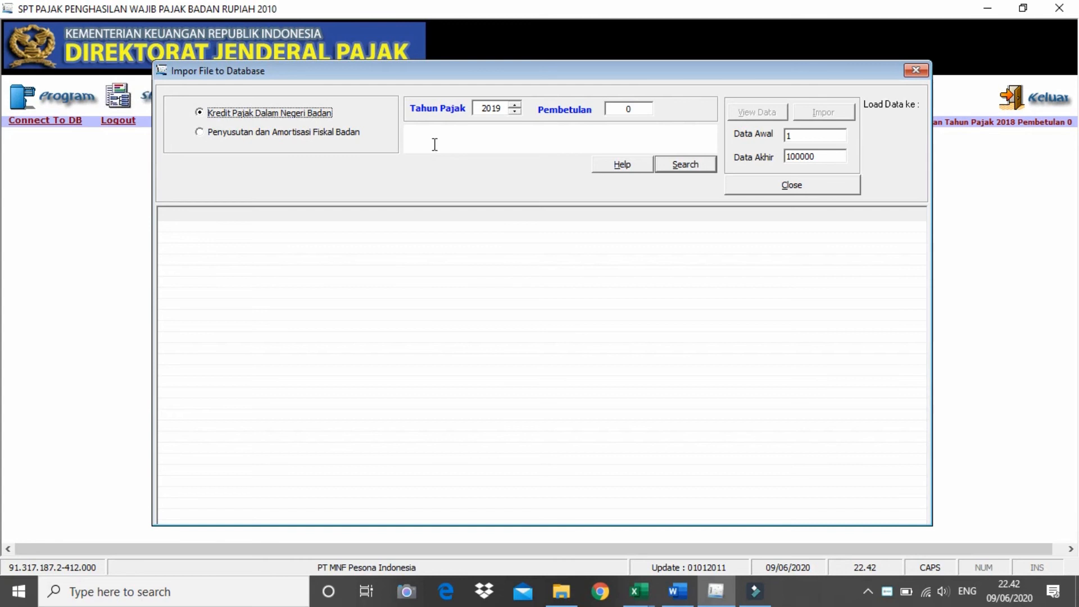
{"action": "left_click", "coordinate": [513, 112]}
{"action": "left_click", "coordinate": [500, 140]}
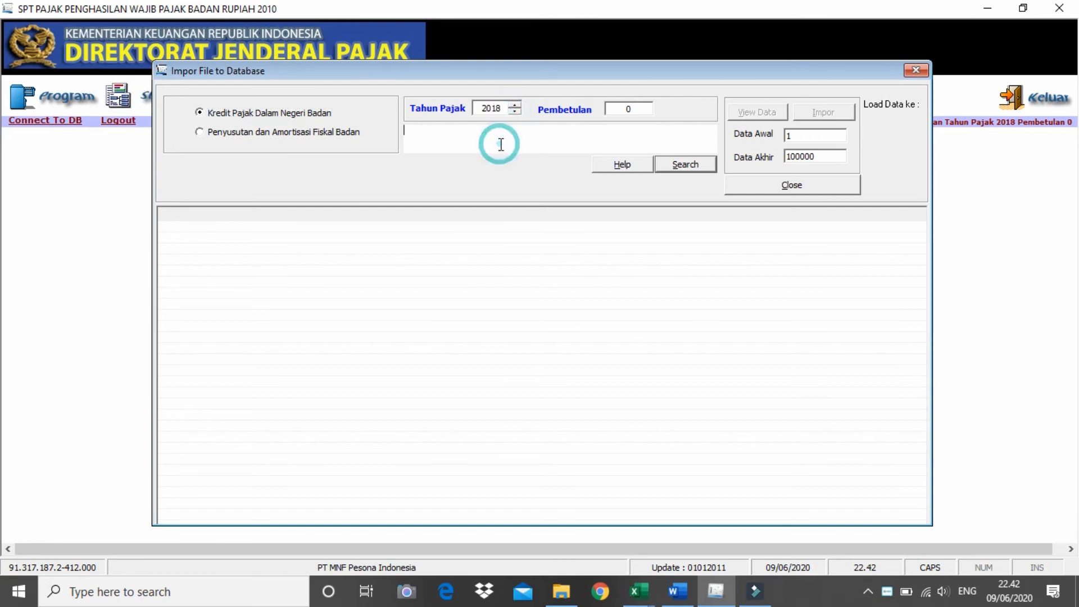
Choose CSV Contoh Data Impor Kredit Pajak DN from the PT MNF folder and load its records for preview.
{"action": "left_click", "coordinate": [686, 170]}
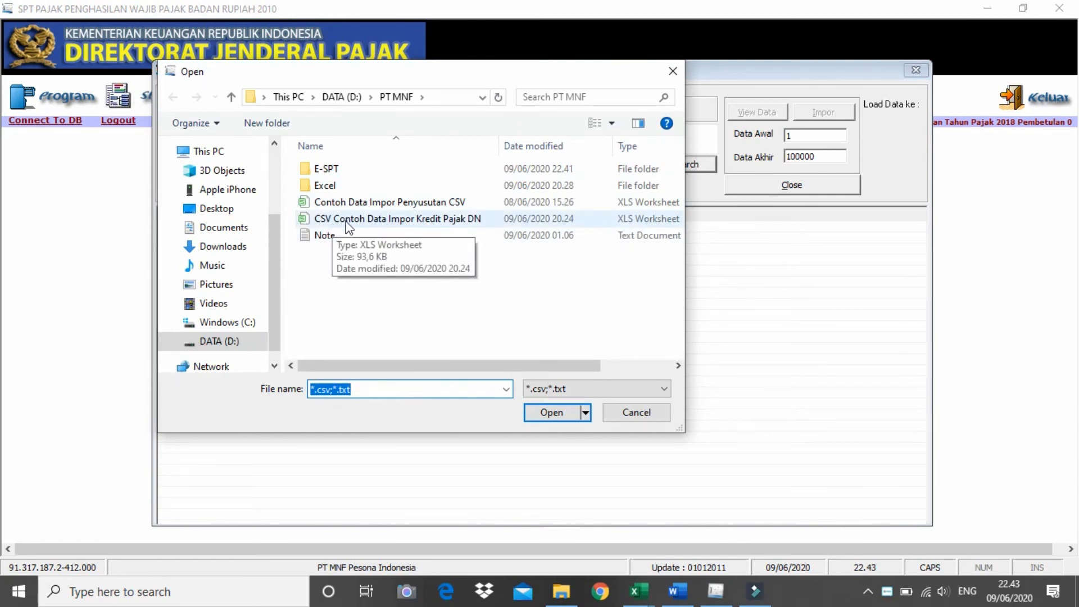
{"action": "left_click", "coordinate": [421, 223]}
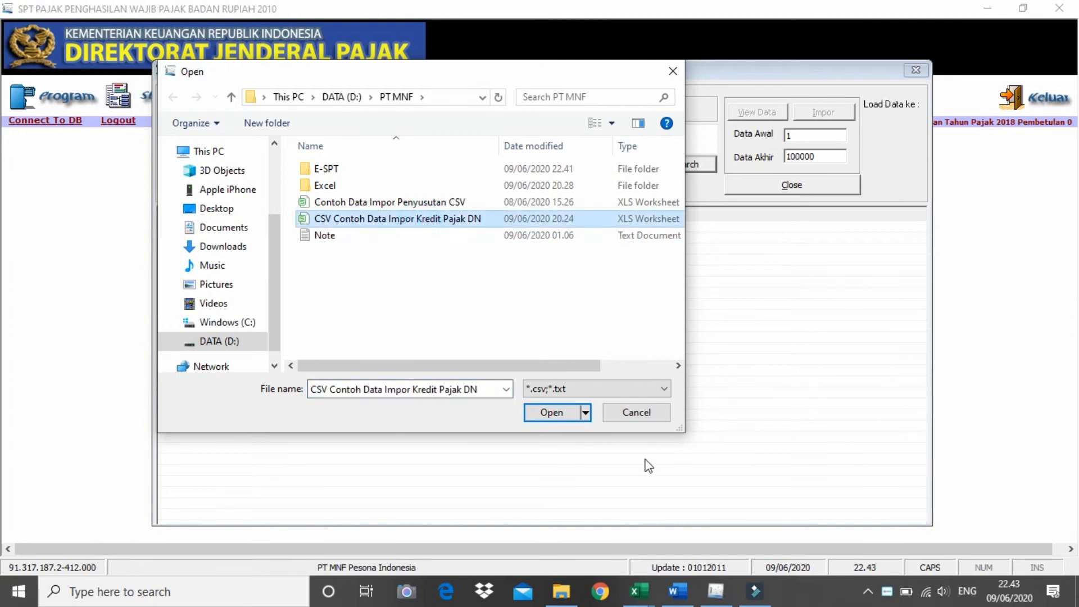
{"action": "left_click", "coordinate": [549, 419]}
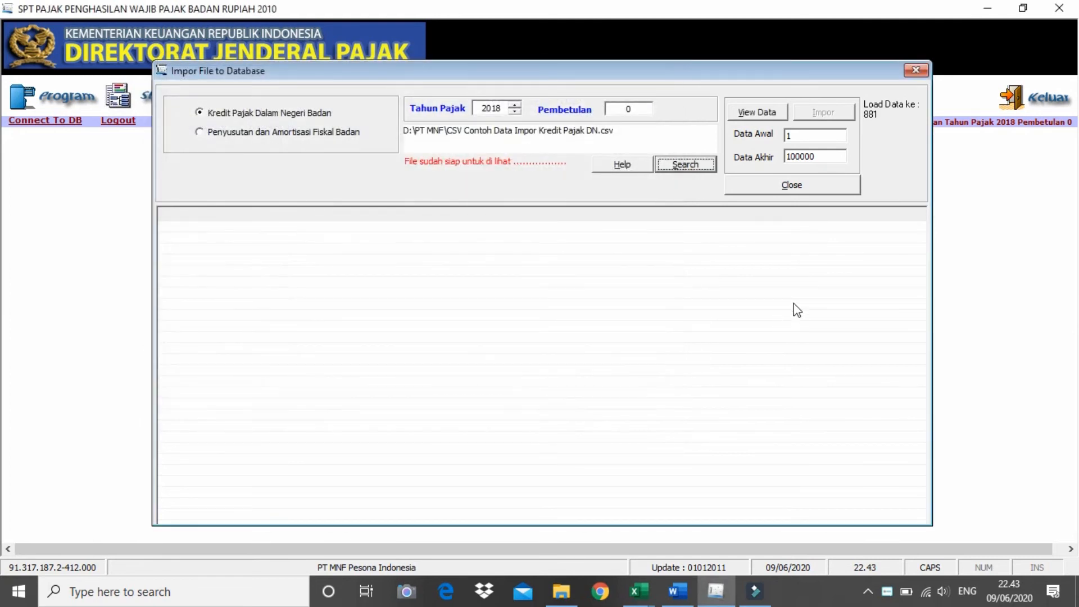
{"action": "left_click", "coordinate": [753, 112]}
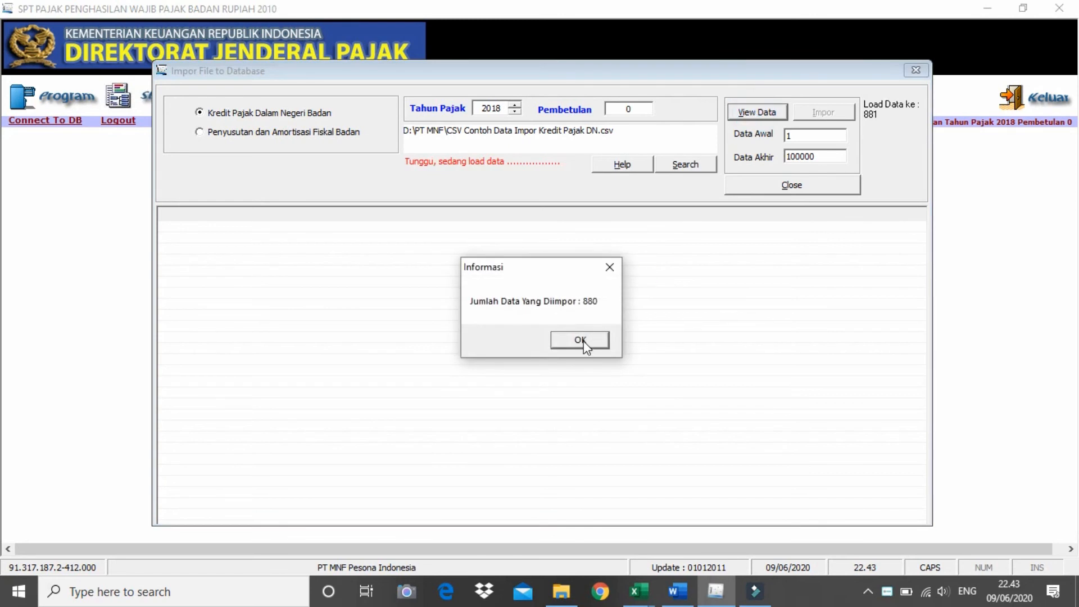
{"action": "left_click", "coordinate": [581, 340]}
{"action": "left_click", "coordinate": [764, 112]}
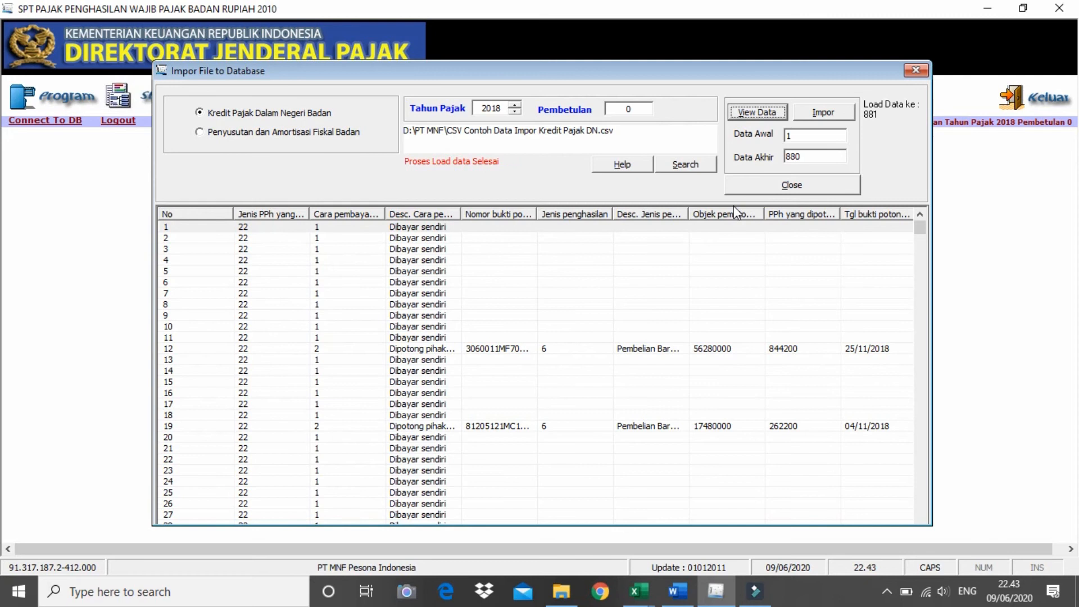
Import the loaded domestic tax credit records into the eSPT database and close the import window.
{"action": "left_click", "coordinate": [836, 113]}
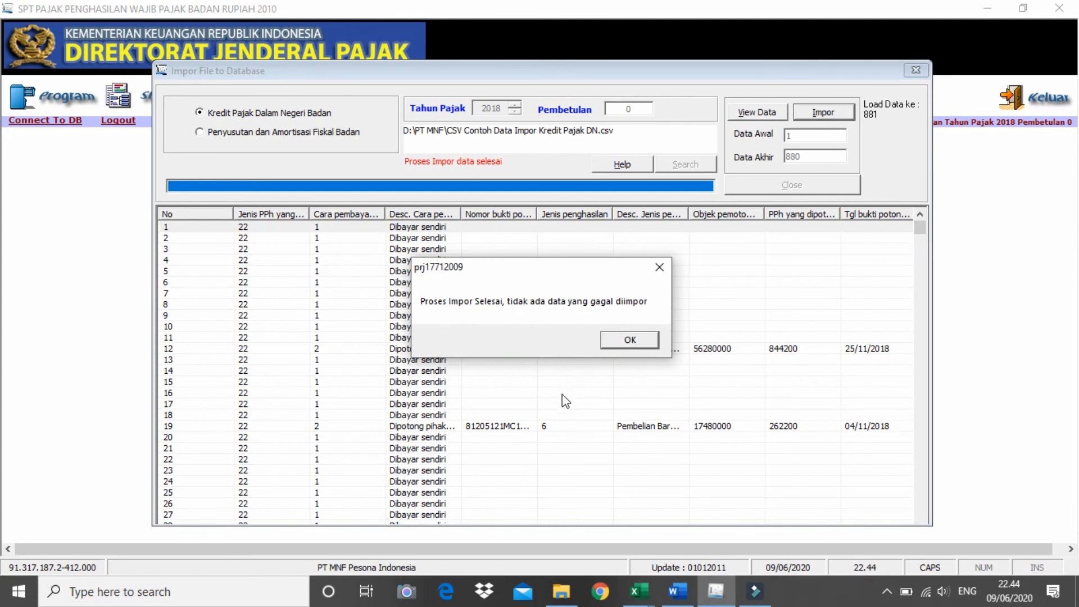
{"action": "left_click", "coordinate": [629, 340]}
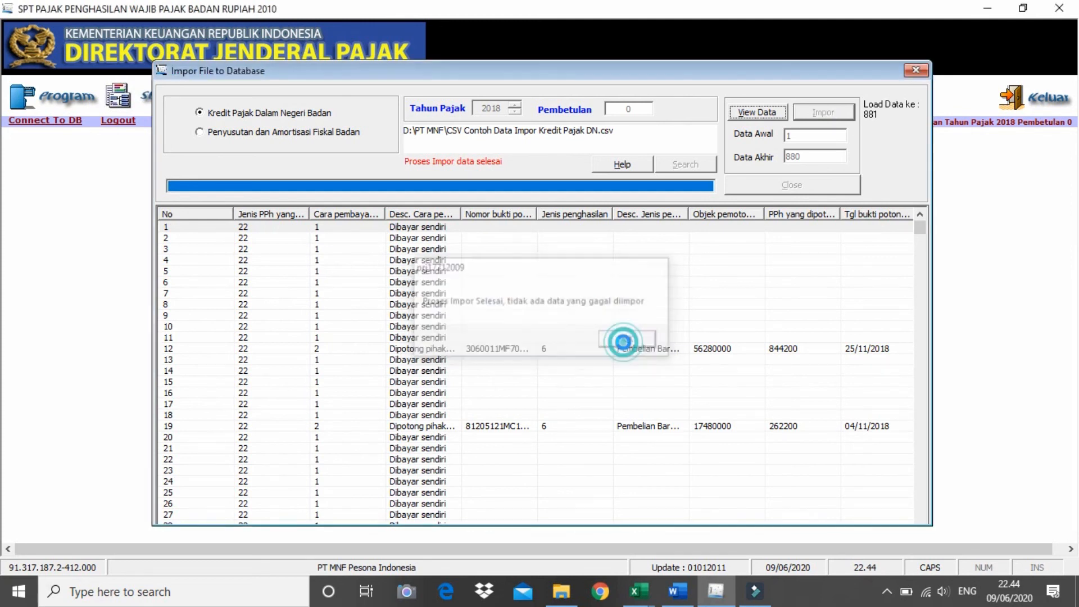
{"action": "left_click", "coordinate": [916, 70]}
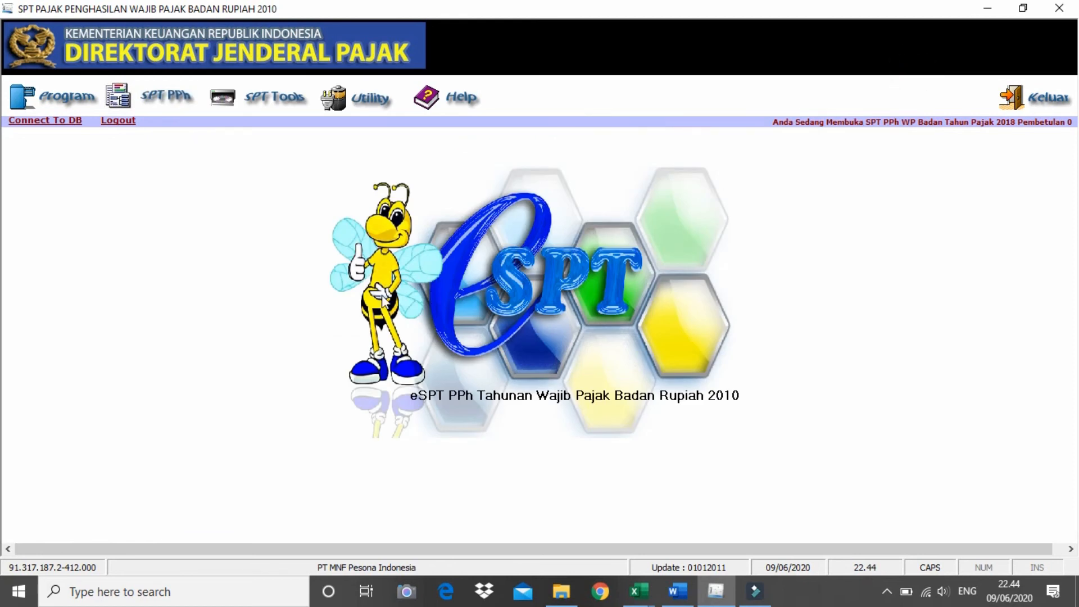
Open the attachment Formulir 1771-III - Kredit Pajak Dalam Negeri in the SPT PPh forms.
{"action": "left_click", "coordinate": [153, 102]}
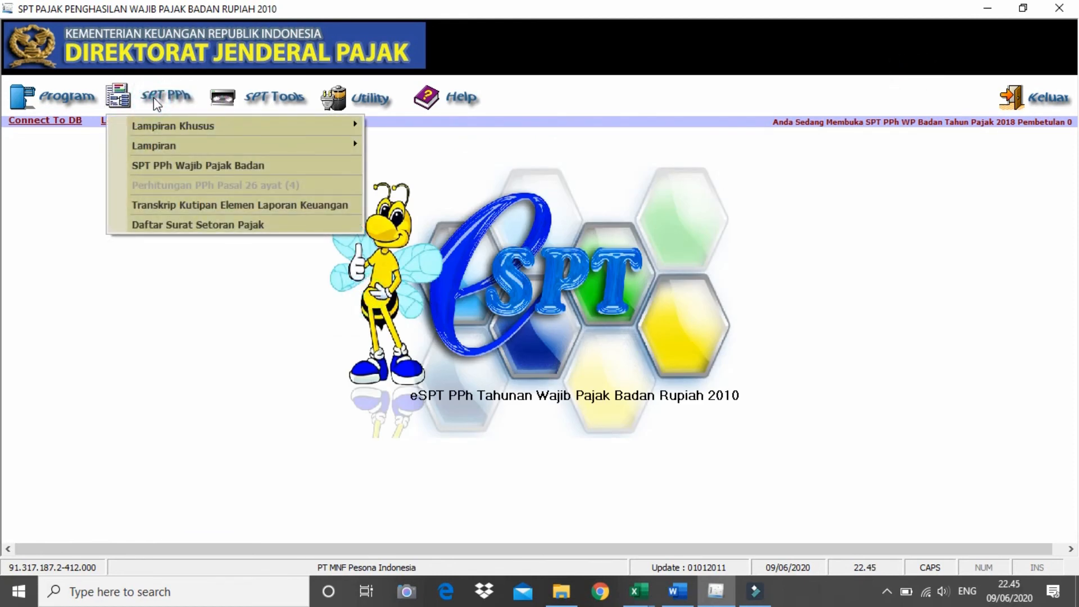
{"action": "left_click", "coordinate": [171, 146]}
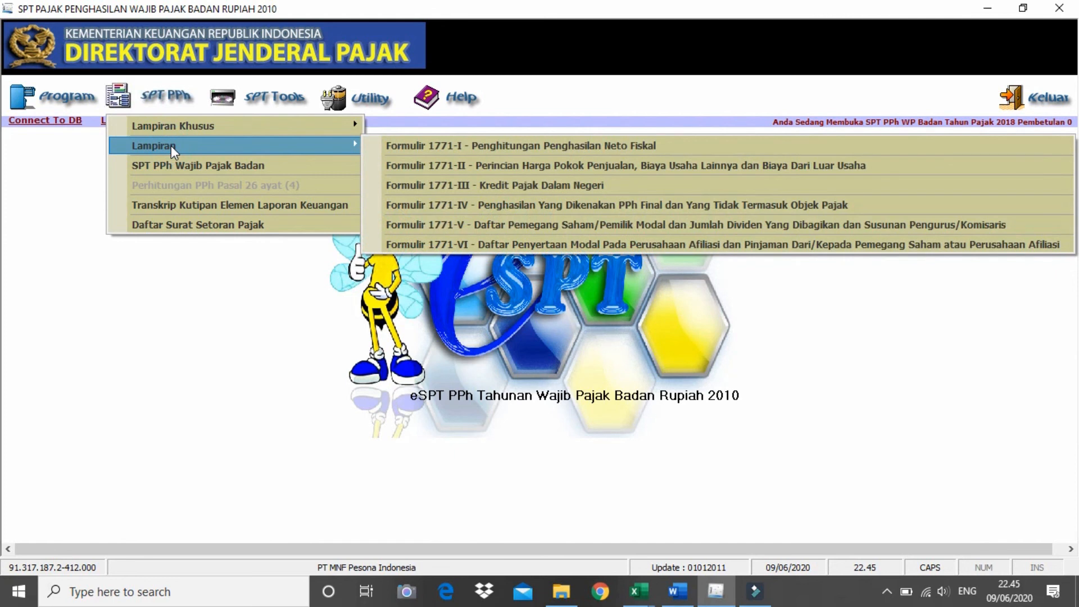
{"action": "left_click", "coordinate": [389, 177]}
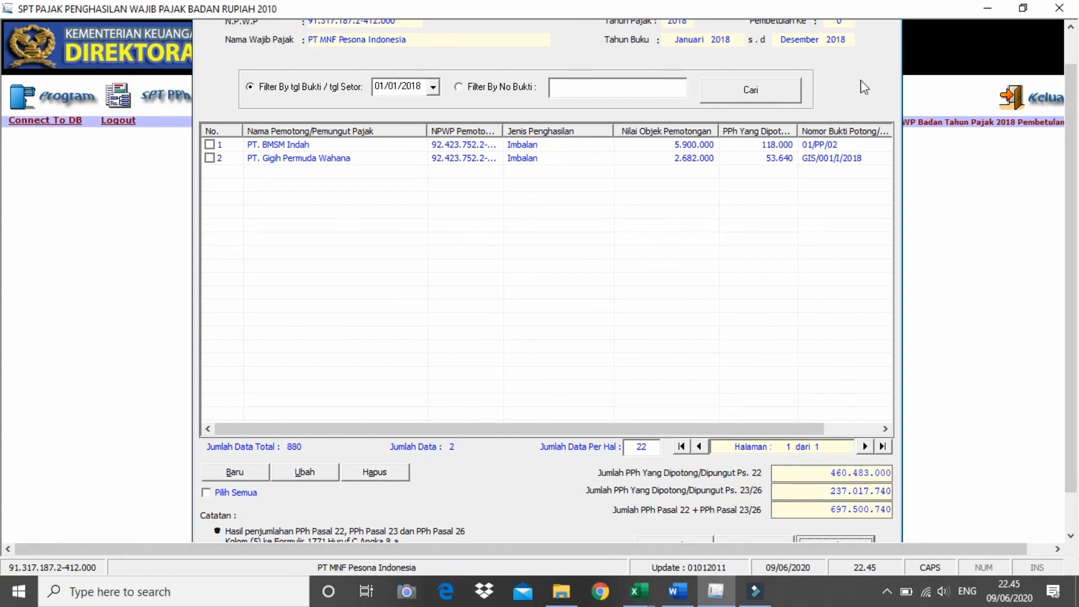
Switch to the PT MNF workbook in Excel and locate the PPh Pasal 22 credit under Kredit Pajak on the REKON sheet.
{"action": "key", "text": "alt+Tab"}
{"action": "key", "text": "alt+Right"}
{"action": "key", "text": "alt+Down"}
{"action": "key", "text": "alt+Left"}
{"action": "key", "text": "alt+Up"}
{"action": "key", "text": "alt+Right"}
{"action": "key", "text": "alt+Down"}
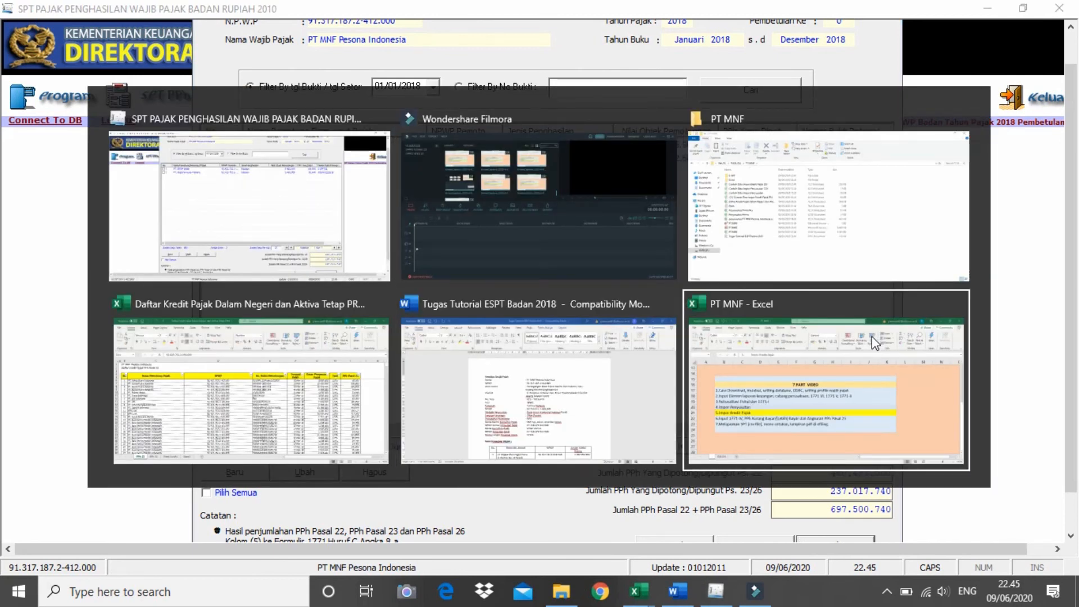
{"action": "left_click", "coordinate": [872, 336]}
{"action": "left_click", "coordinate": [115, 548]}
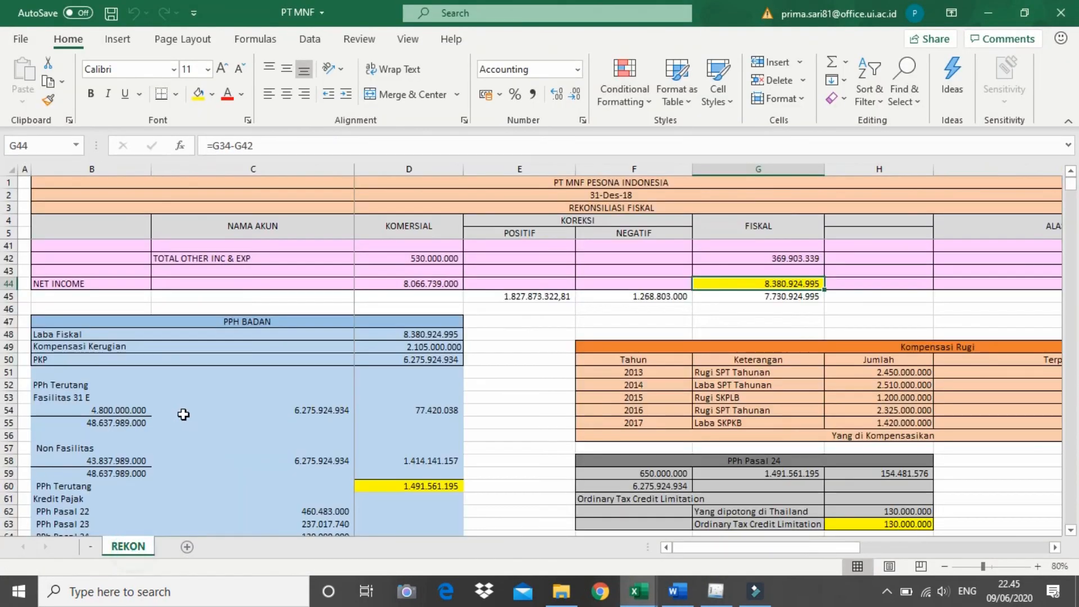
{"action": "scroll", "coordinate": [185, 418], "scroll_direction": "down", "scroll_amount": 3}
{"action": "left_click", "coordinate": [326, 398]}
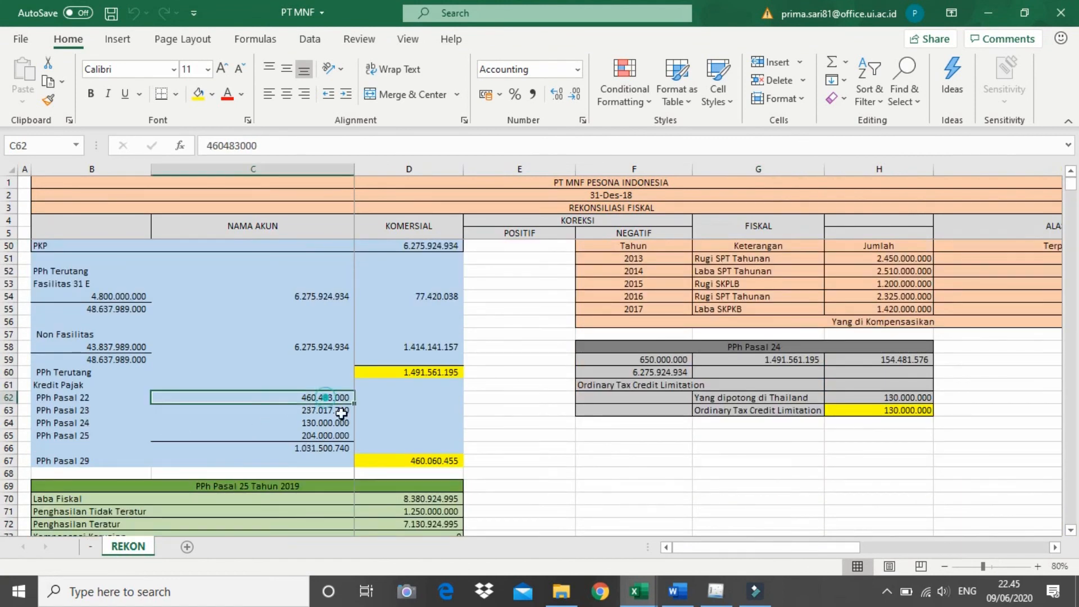
Compare the PPh Pasal 22 and 23/26 totals in the eSPT form with the REKON sheet's tax credits, ending in eSPT.
{"action": "key", "text": "alt+Tab"}
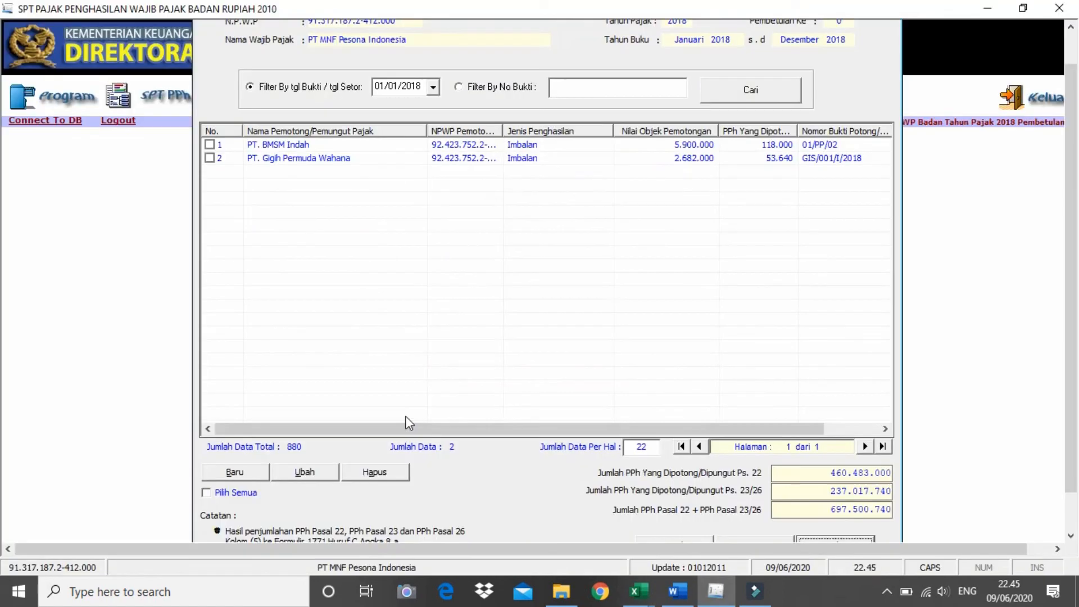
{"action": "key", "text": "alt+Tab"}
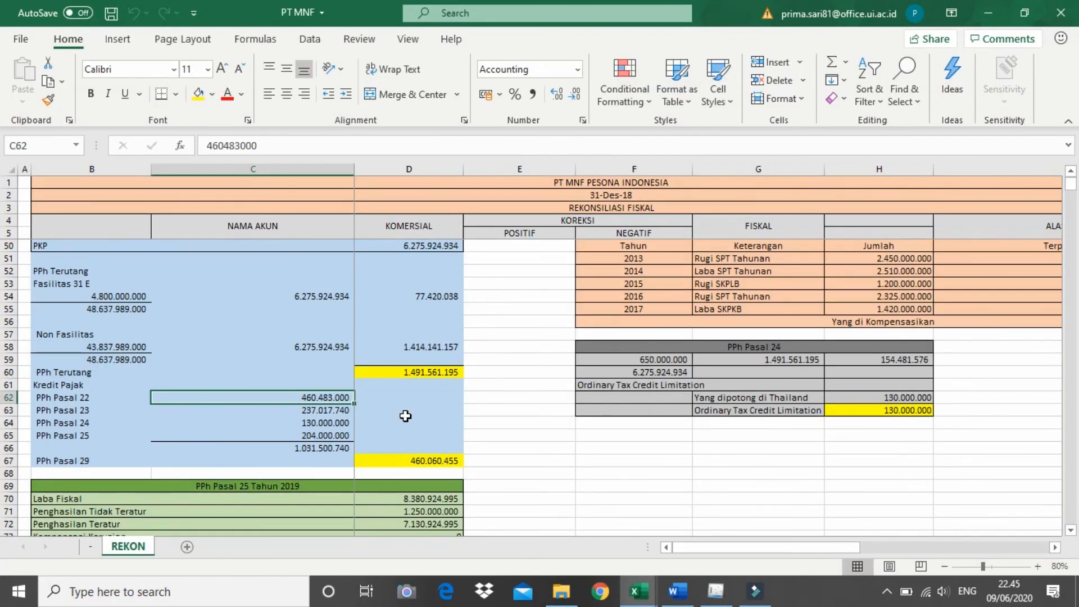
{"action": "key", "text": "alt+Tab"}
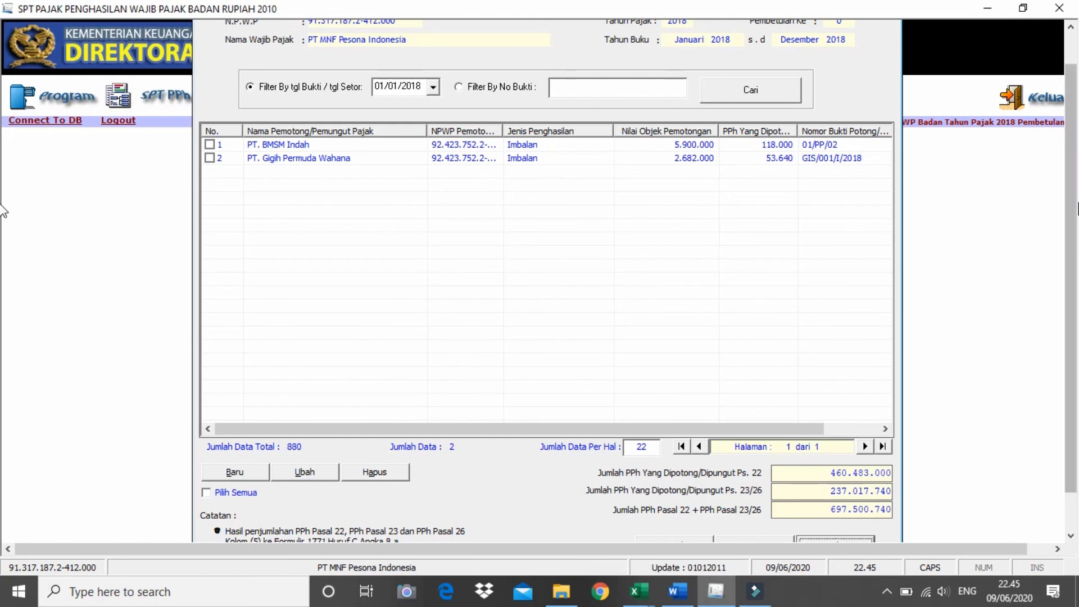
Review the imported tax credit records and the date filter in Formulir III, and close the form.
{"action": "left_click_drag", "start_coordinate": [1069, 102], "coordinate": [1047, 76]}
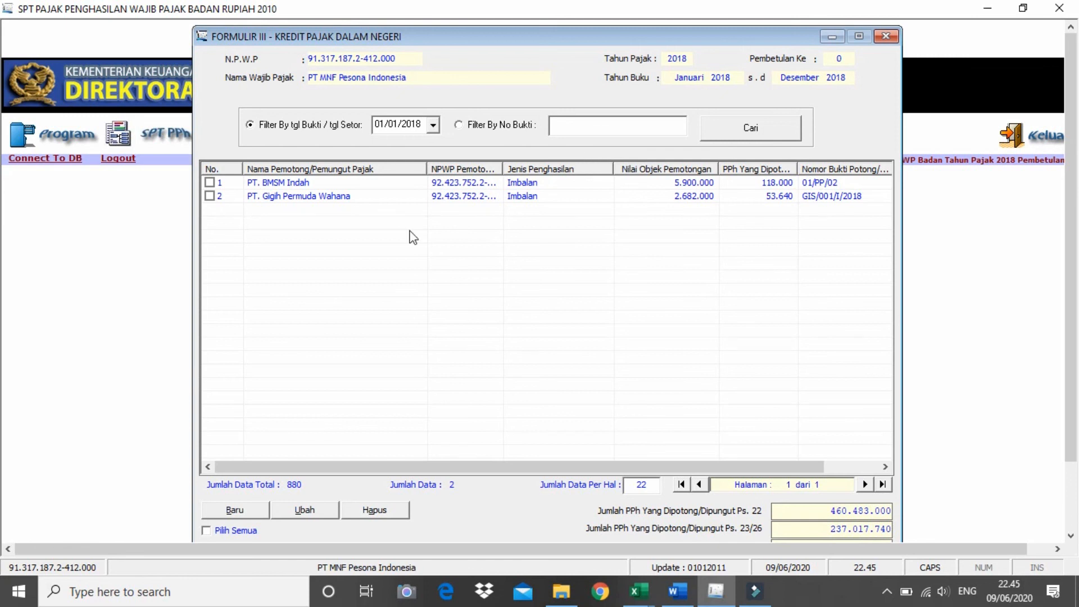
{"action": "left_click", "coordinate": [428, 292]}
{"action": "left_click", "coordinate": [346, 260]}
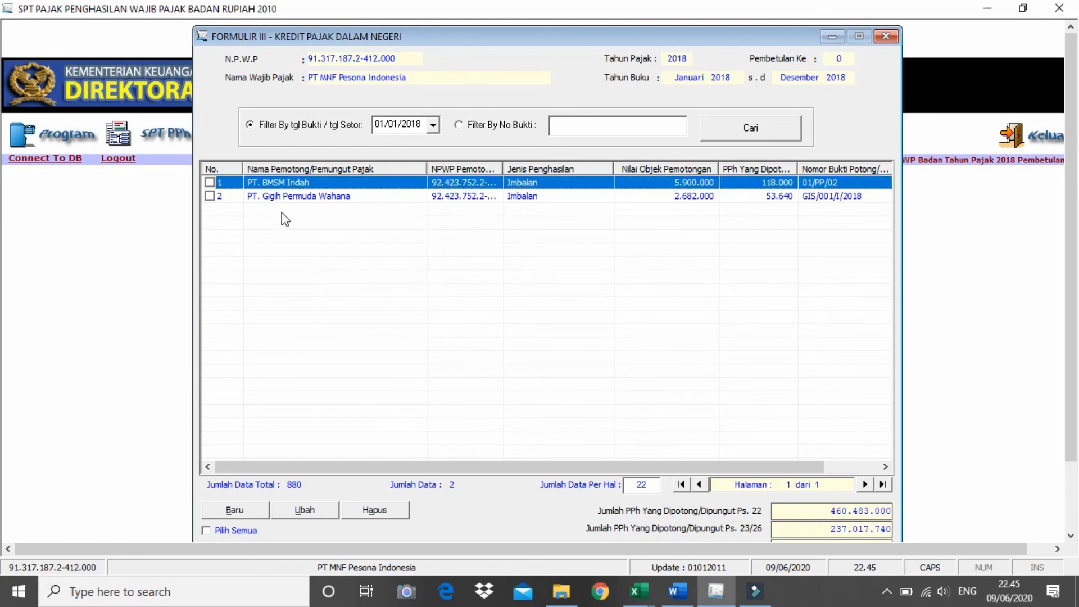
{"action": "left_click", "coordinate": [442, 245]}
{"action": "left_click", "coordinate": [434, 125]}
{"action": "left_click", "coordinate": [523, 370]}
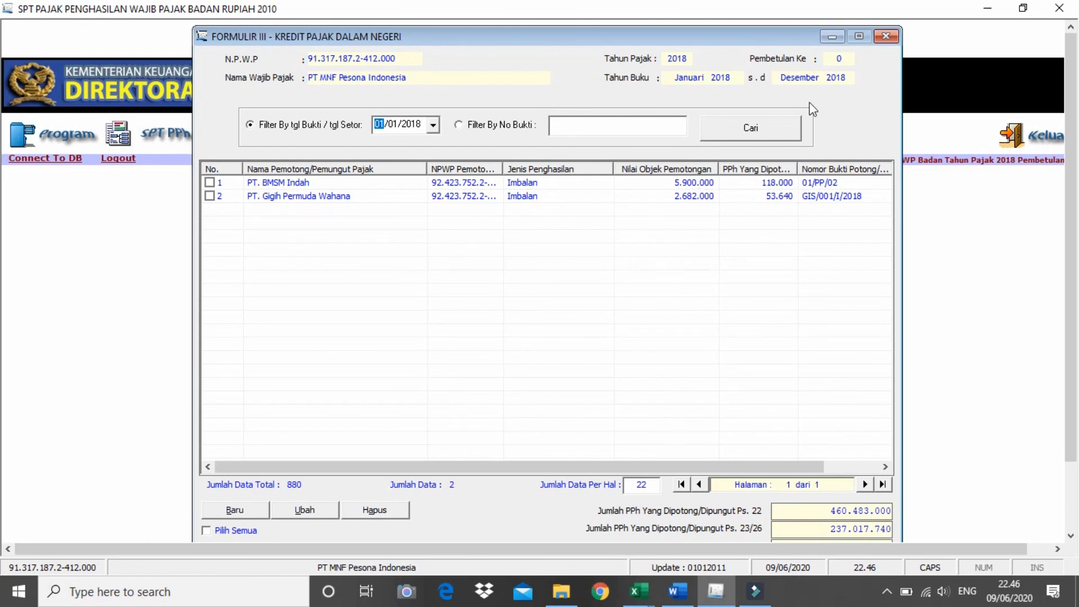
{"action": "left_click", "coordinate": [885, 36]}
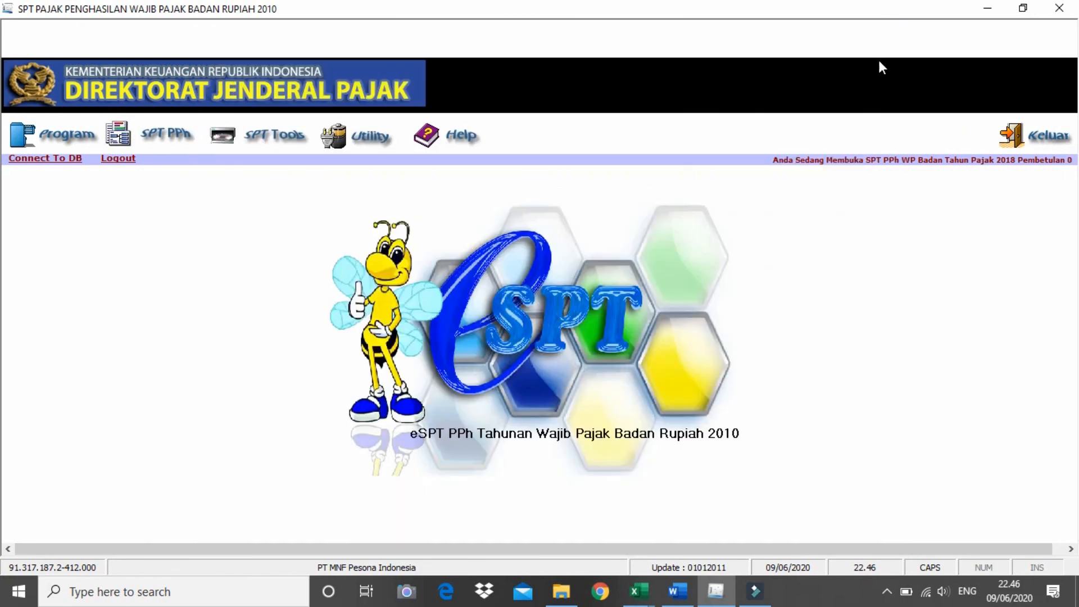